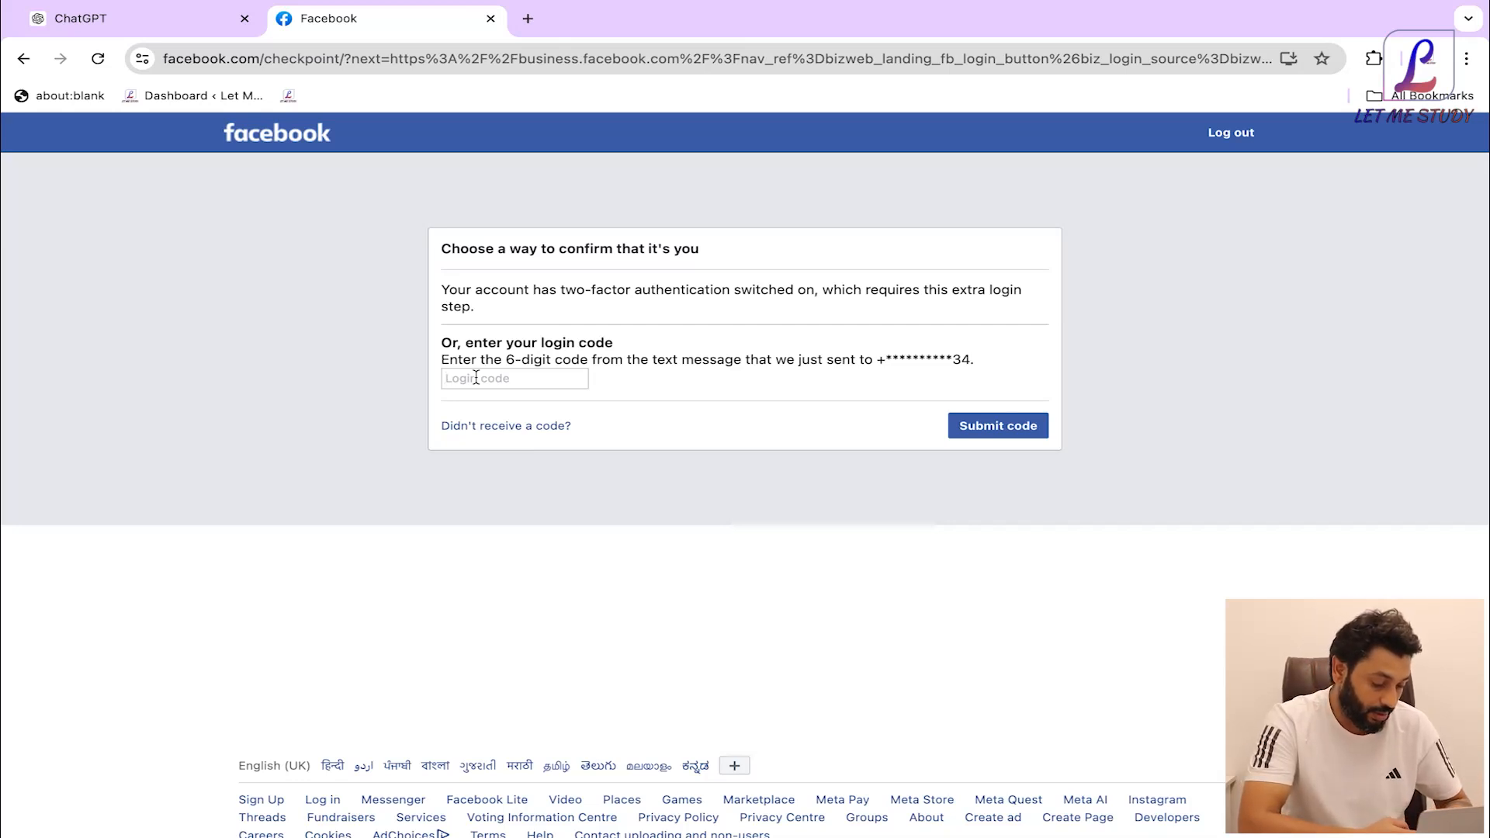
- Enter the two-factor login code from the text message and submit it to log in
left_click(476, 378)
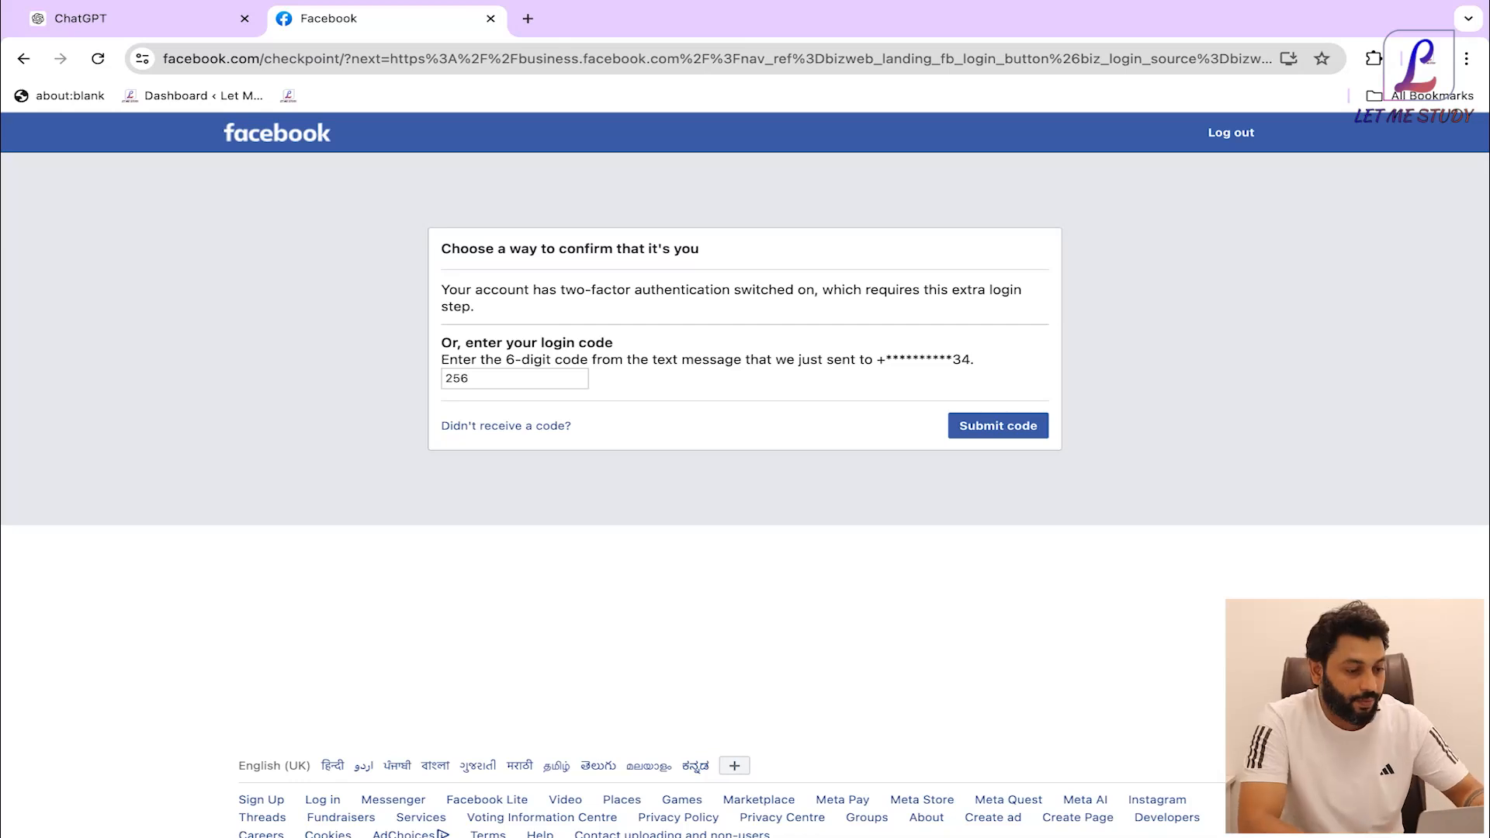
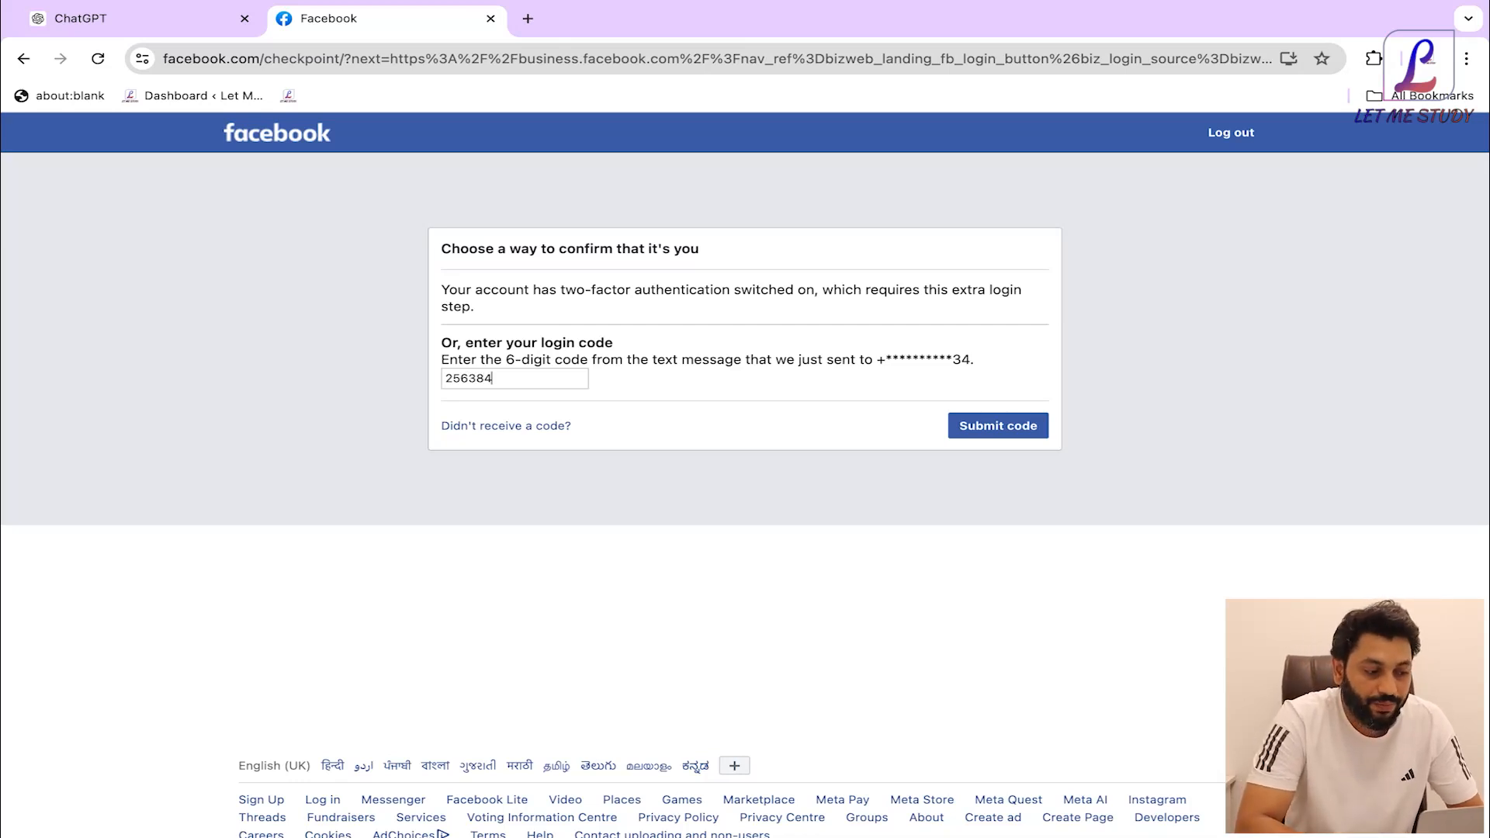
left_click(1009, 426)
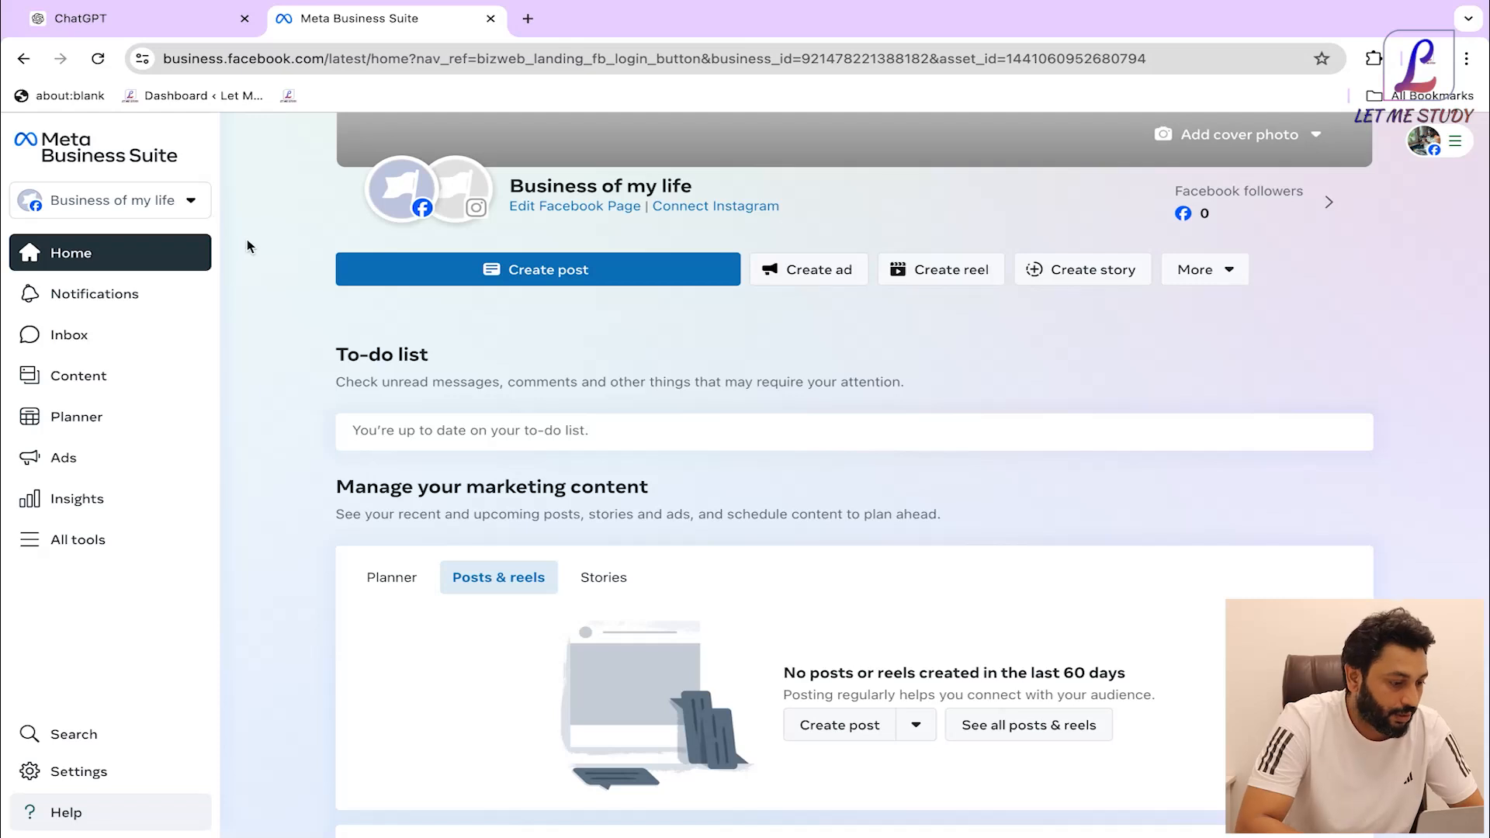
- Examine the business portfolios and the pages and accounts grouped under each of them
left_click(190, 201)
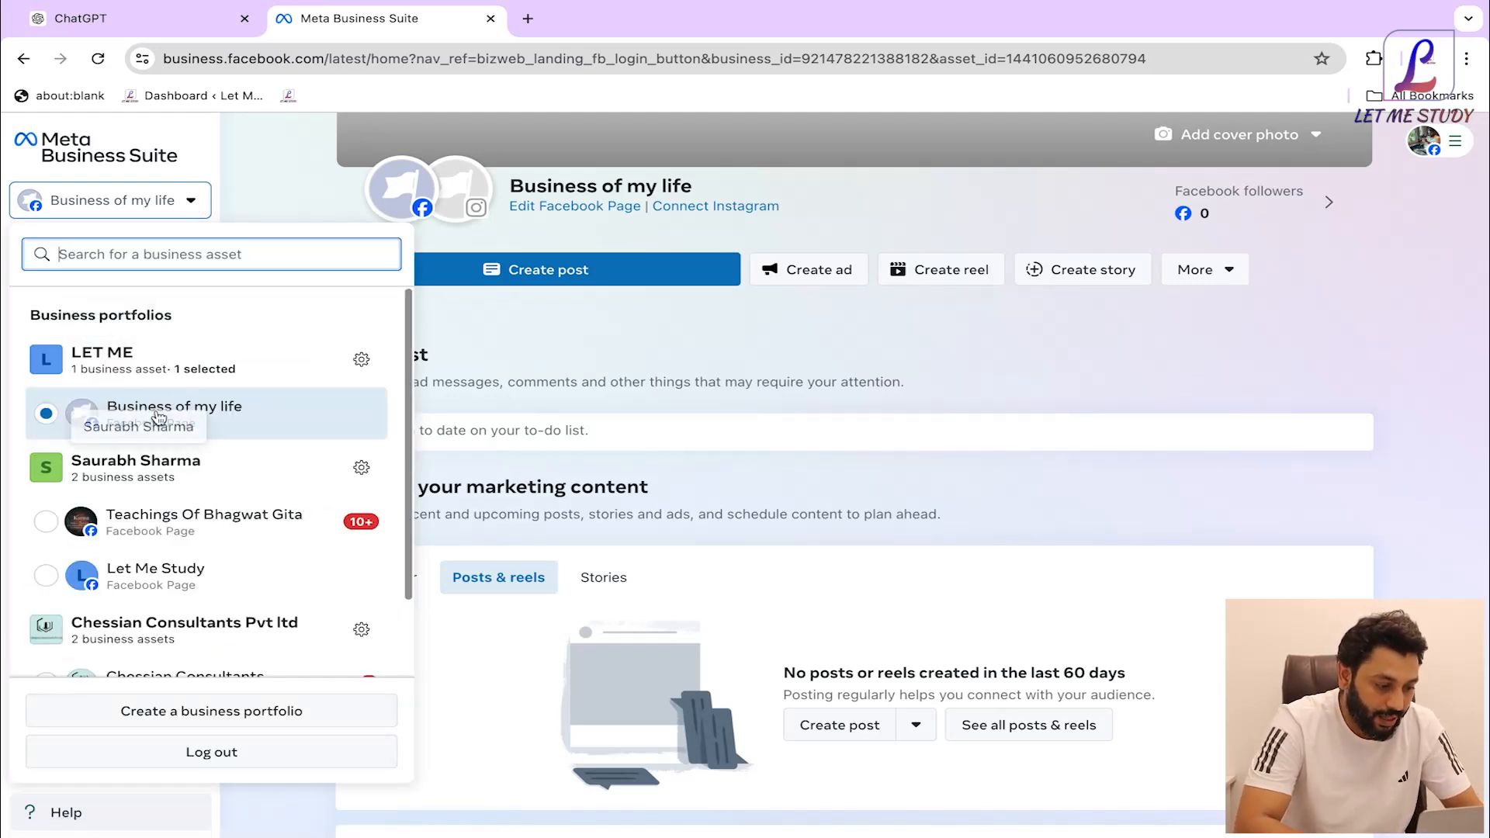
scroll(159, 403, "down", 2)
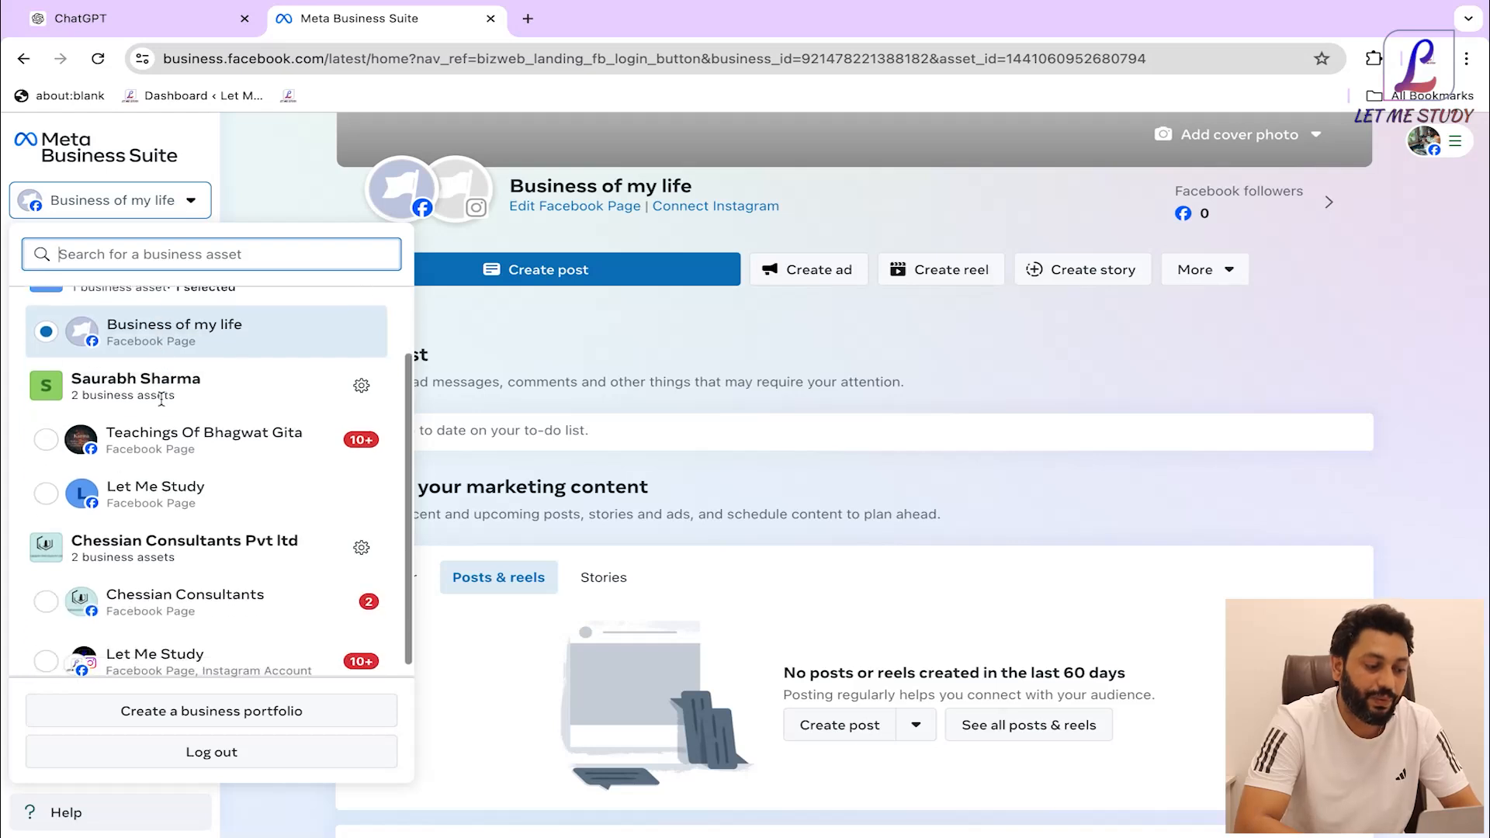
scroll(162, 406, "up", 2)
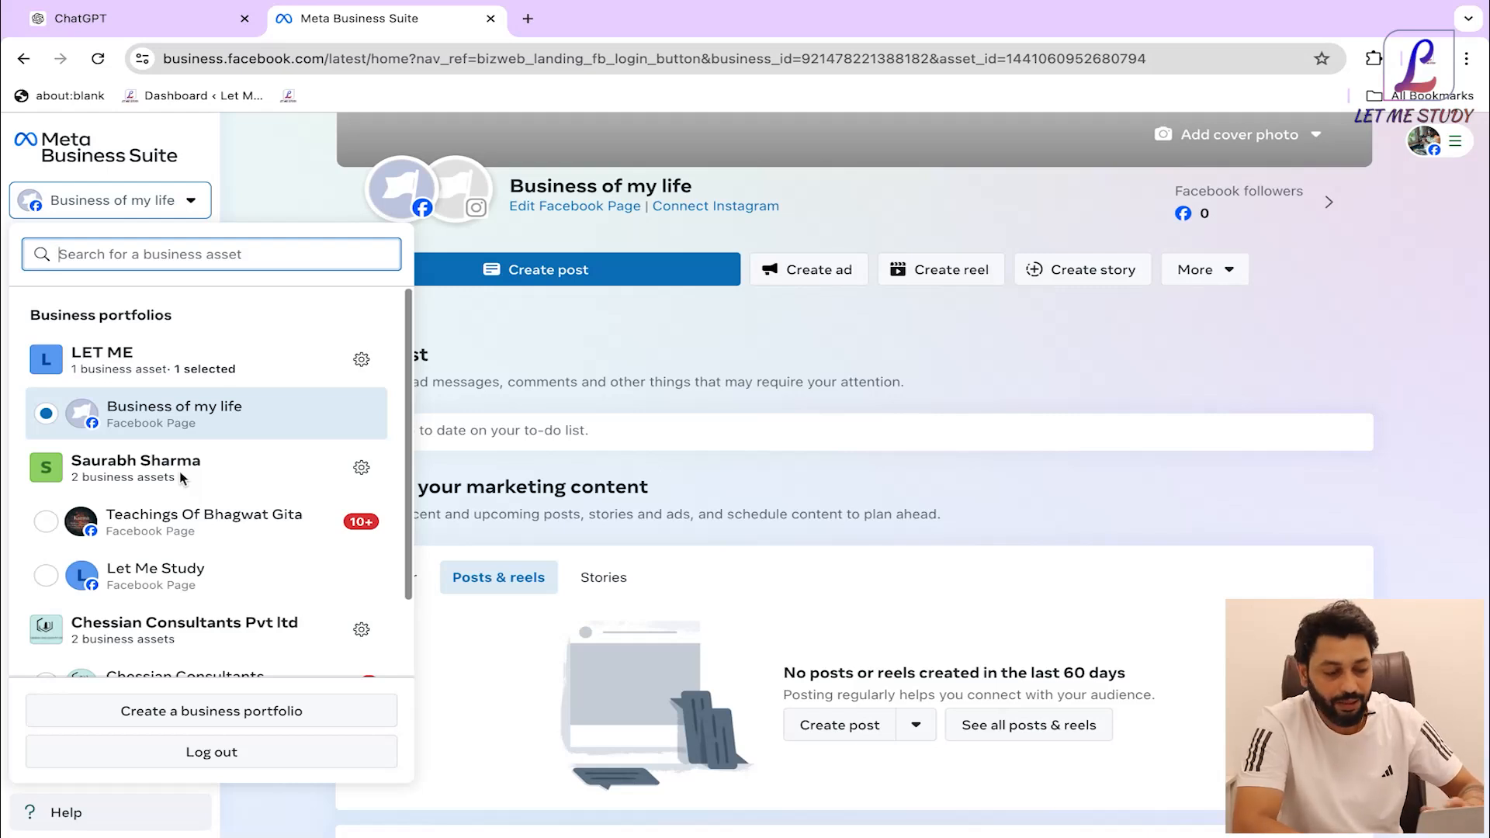
scroll(180, 477, "down", 1)
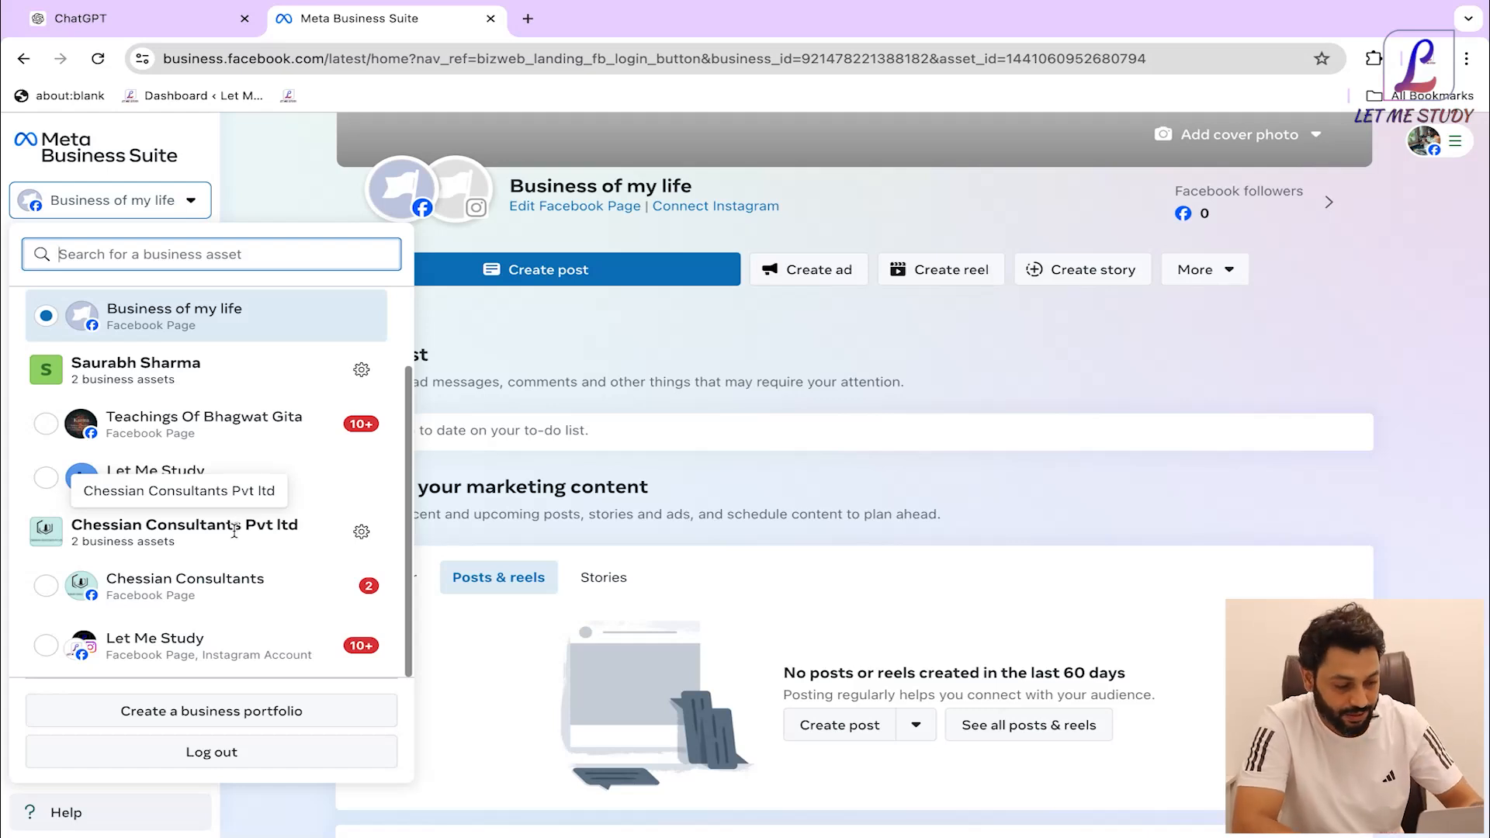
scroll(204, 373, "up", 1)
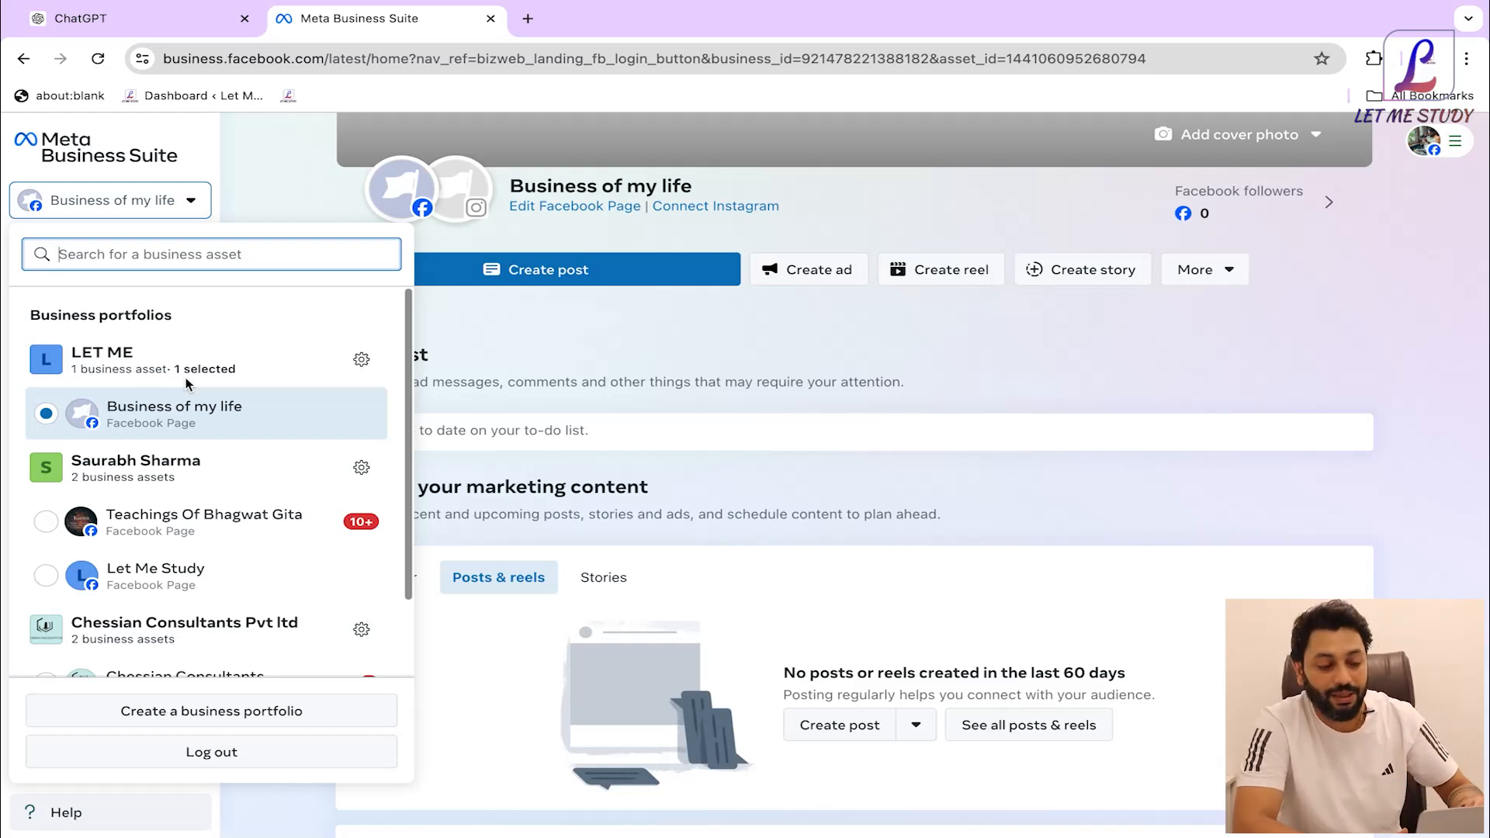
scroll(200, 484, "down", 1)
scroll(199, 484, "down", 1)
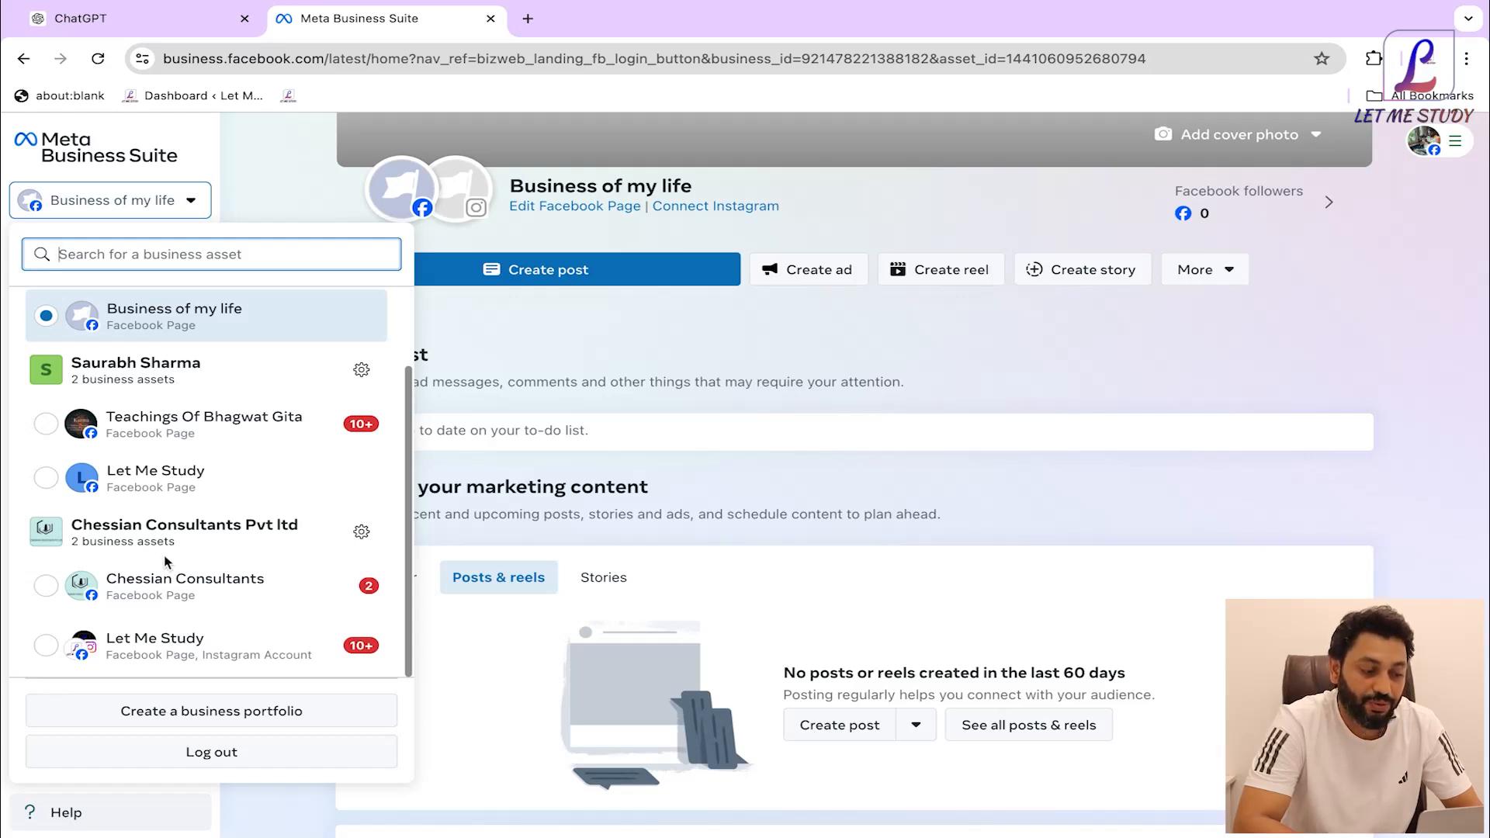
scroll(222, 520, "up", 2)
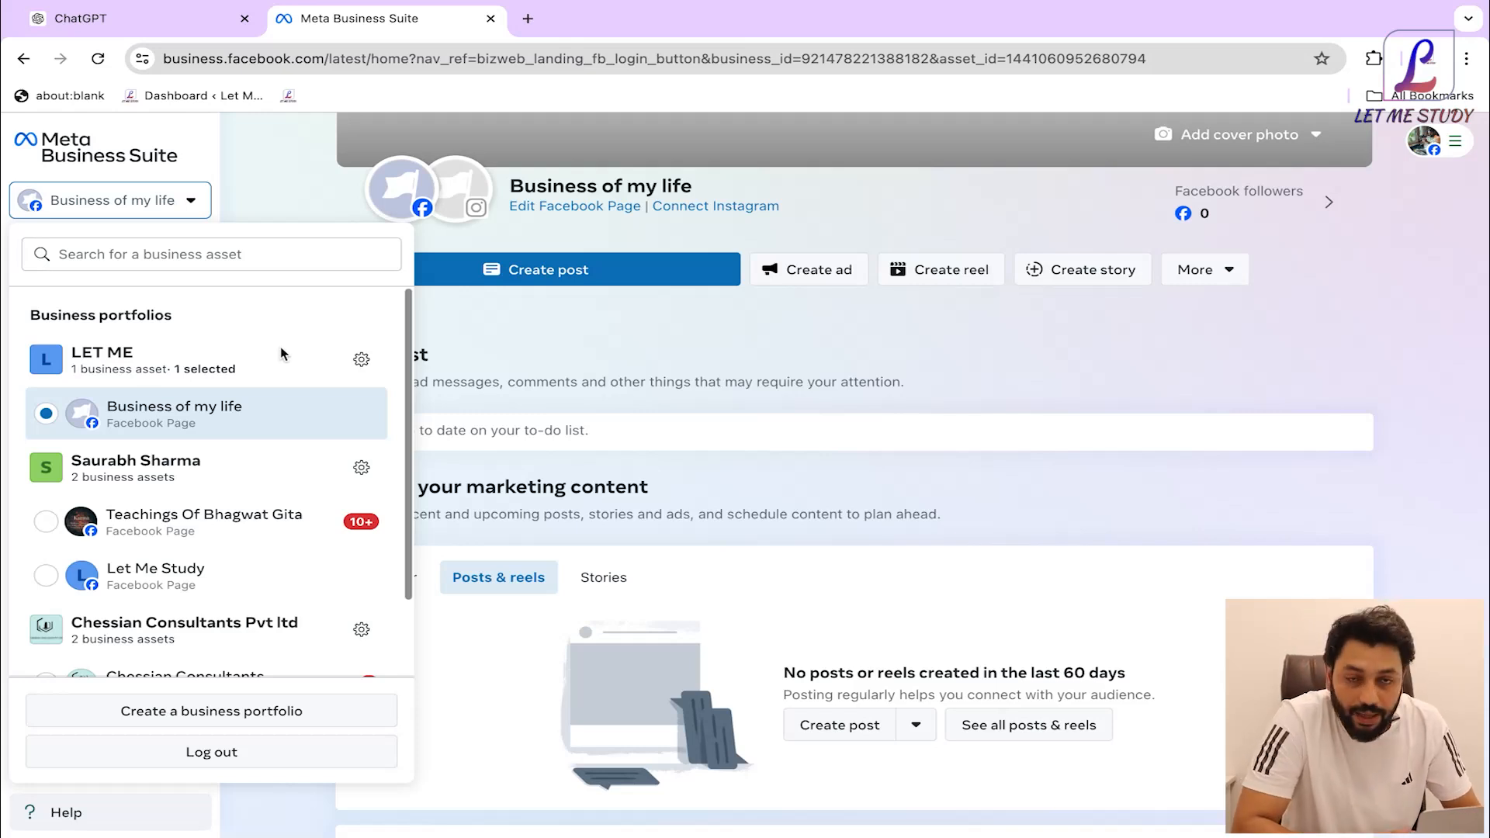
- Open the settings of the LET ME portfolio and confirm access with the two-factor authentication code sent by SMS
left_click(363, 360)
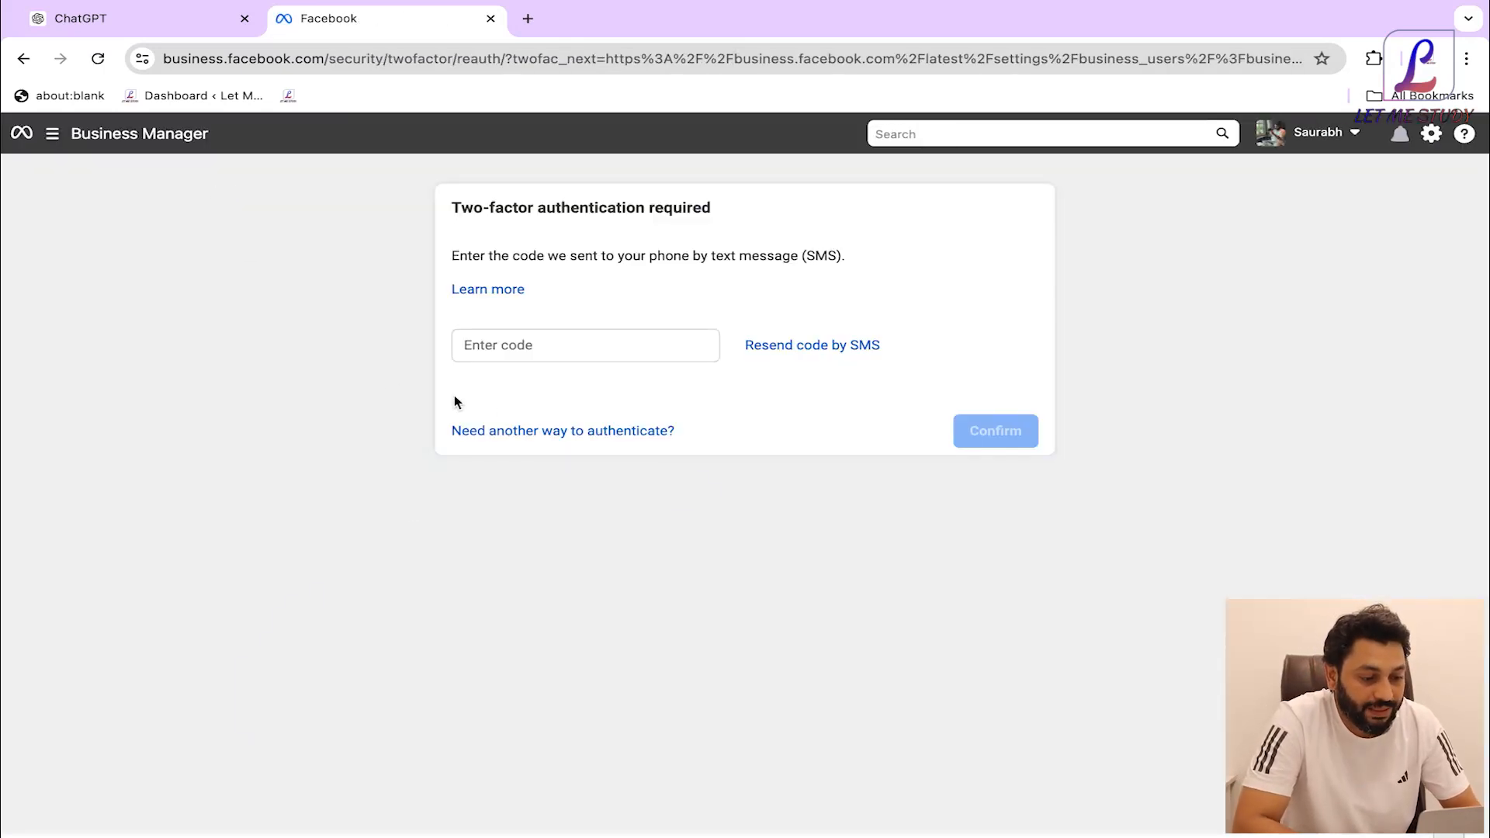
left_click(468, 346)
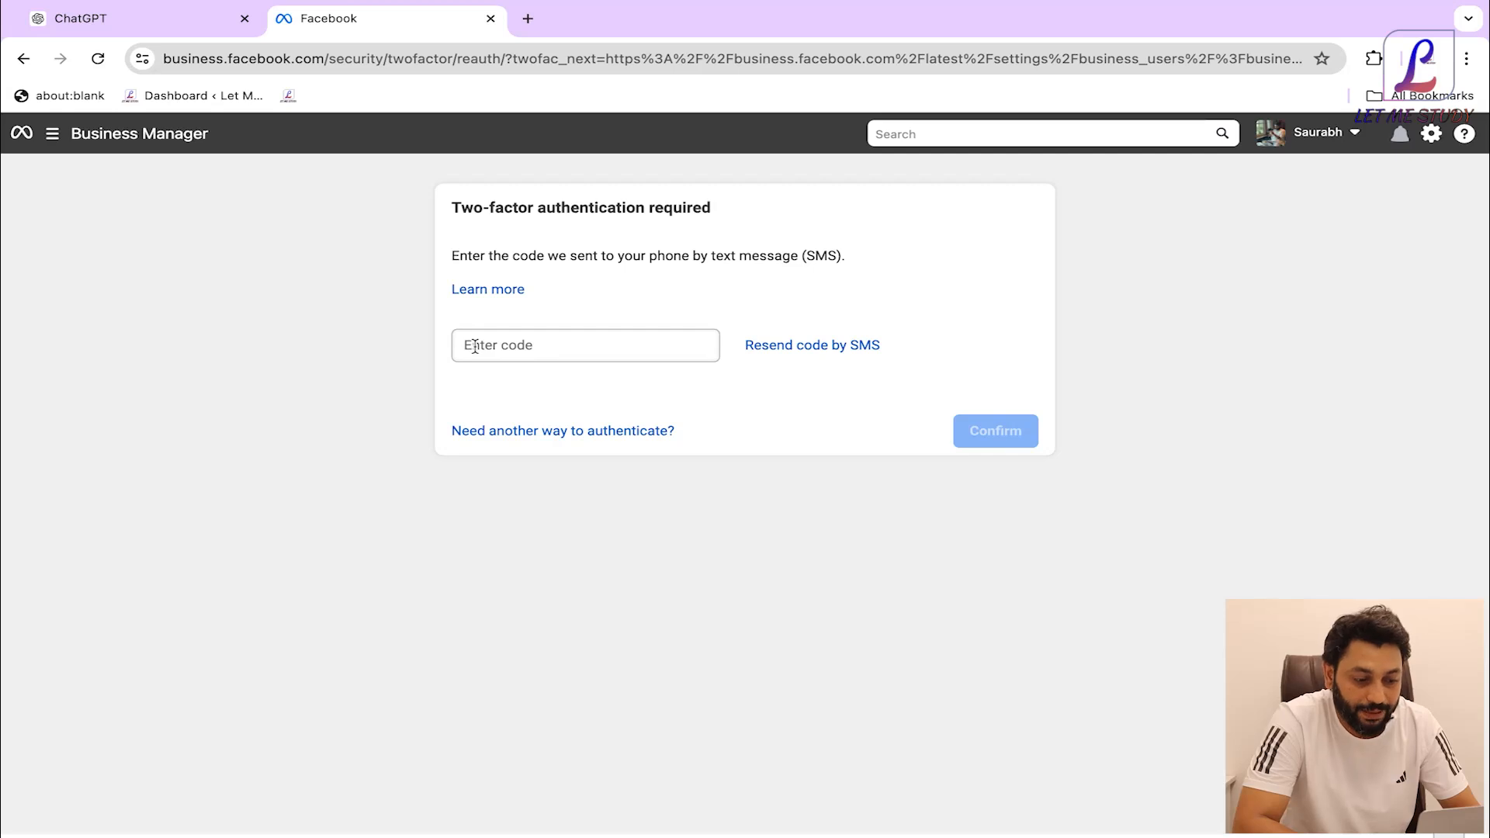
left_click(474, 347)
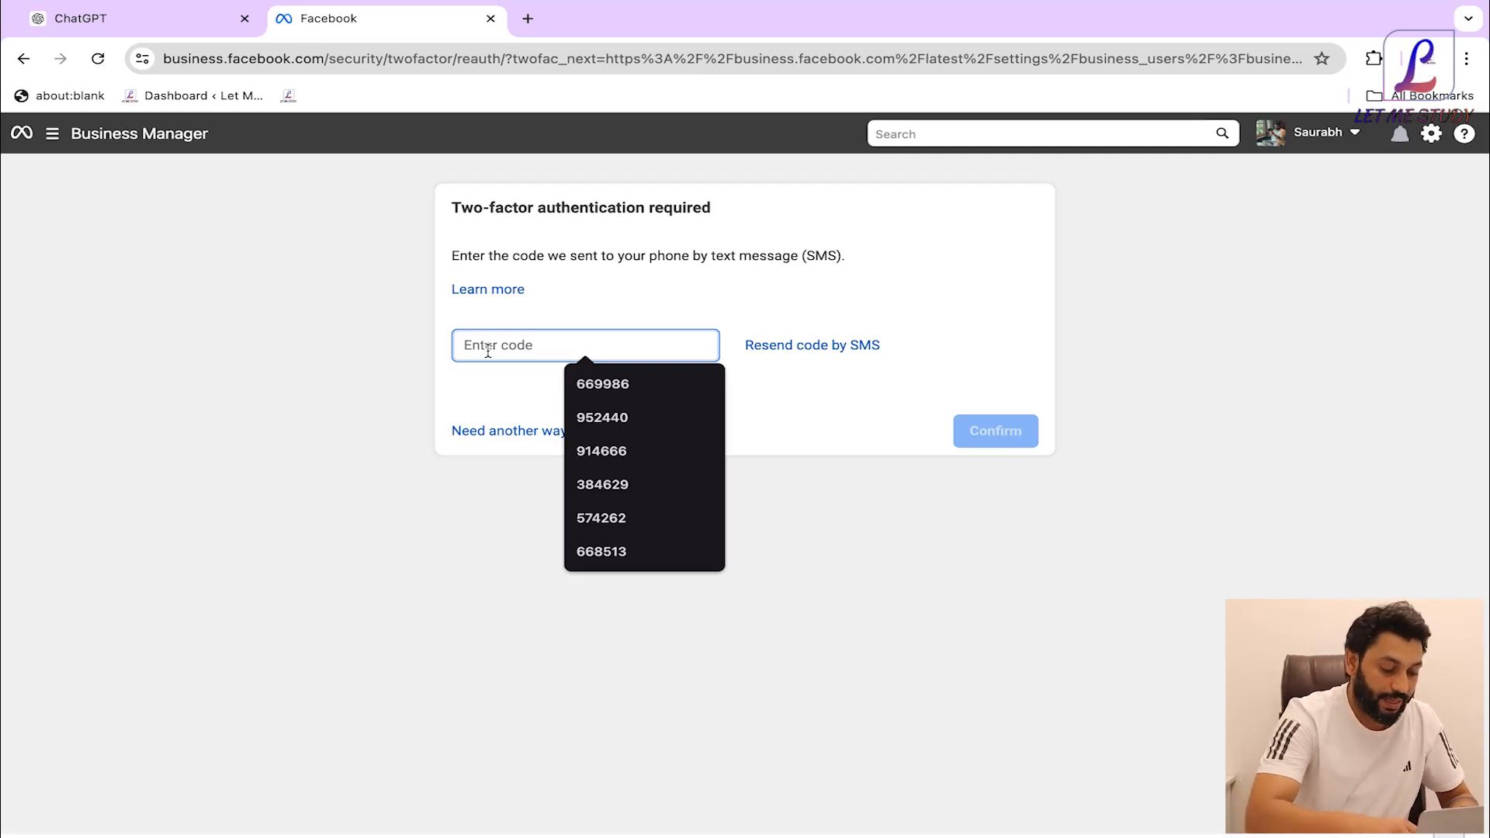
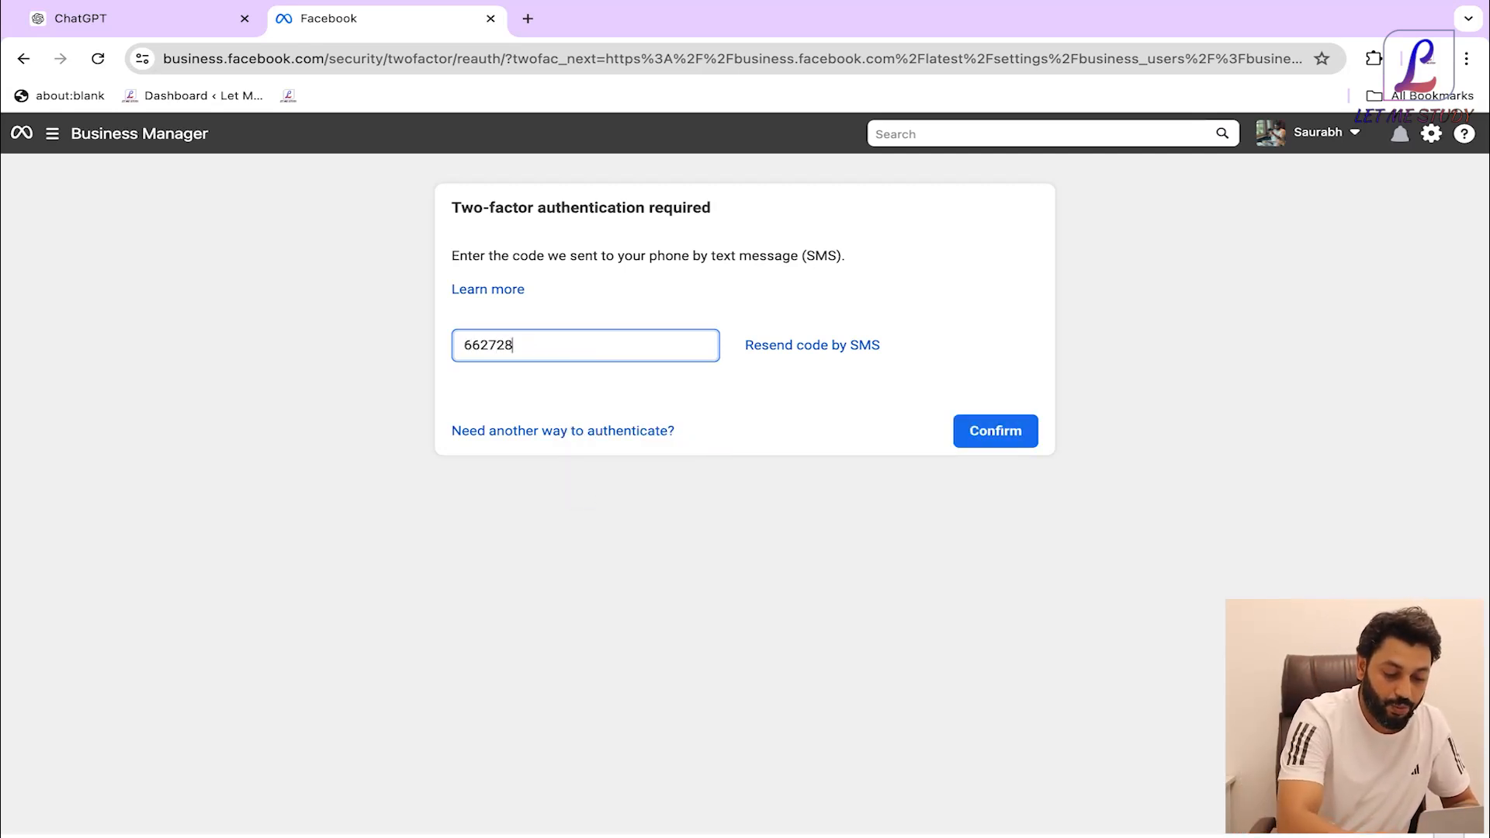
left_click(980, 431)
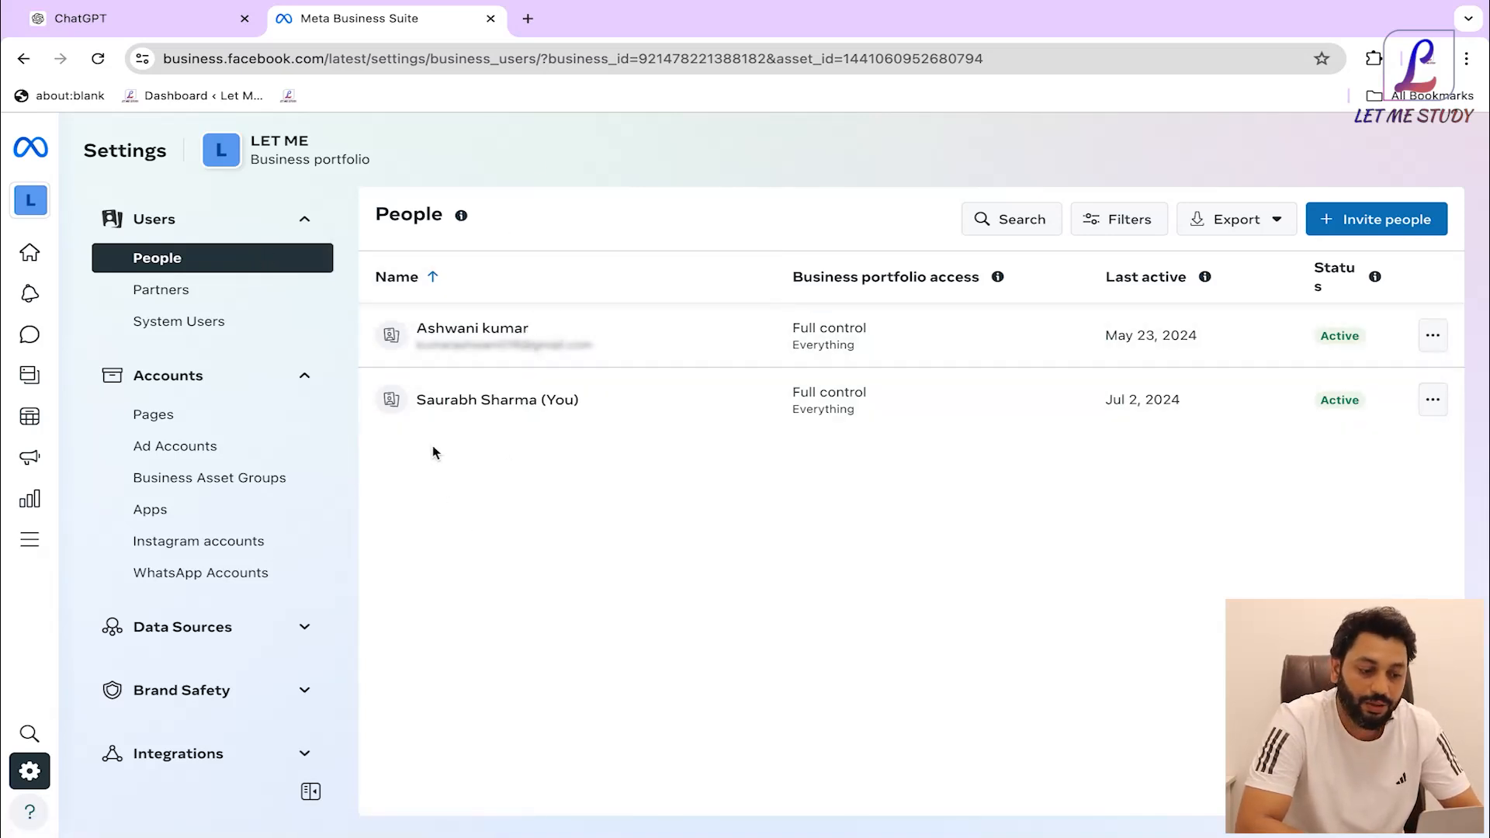
left_click(1374, 220)
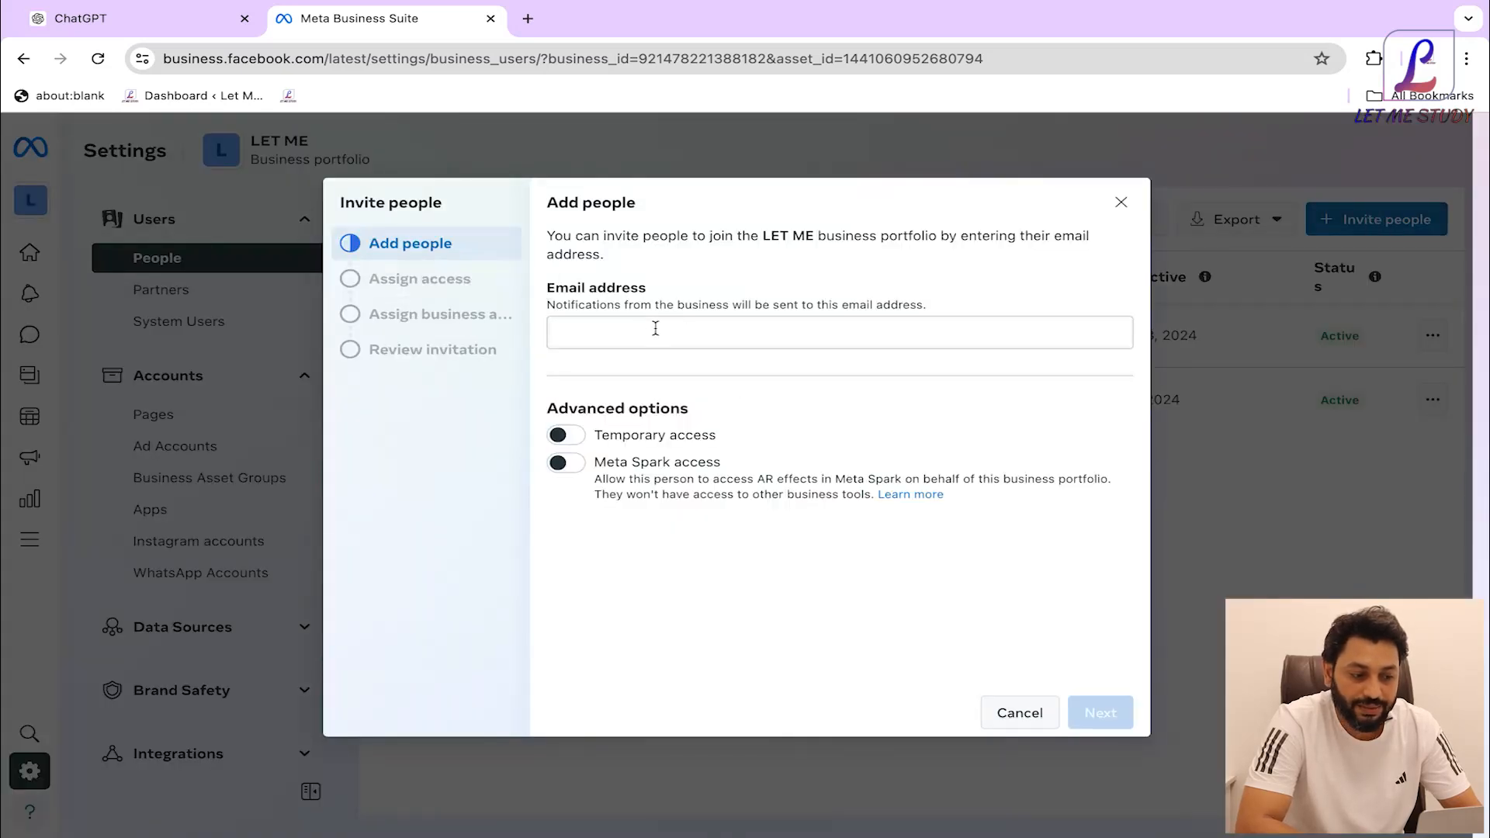
left_click(644, 329)
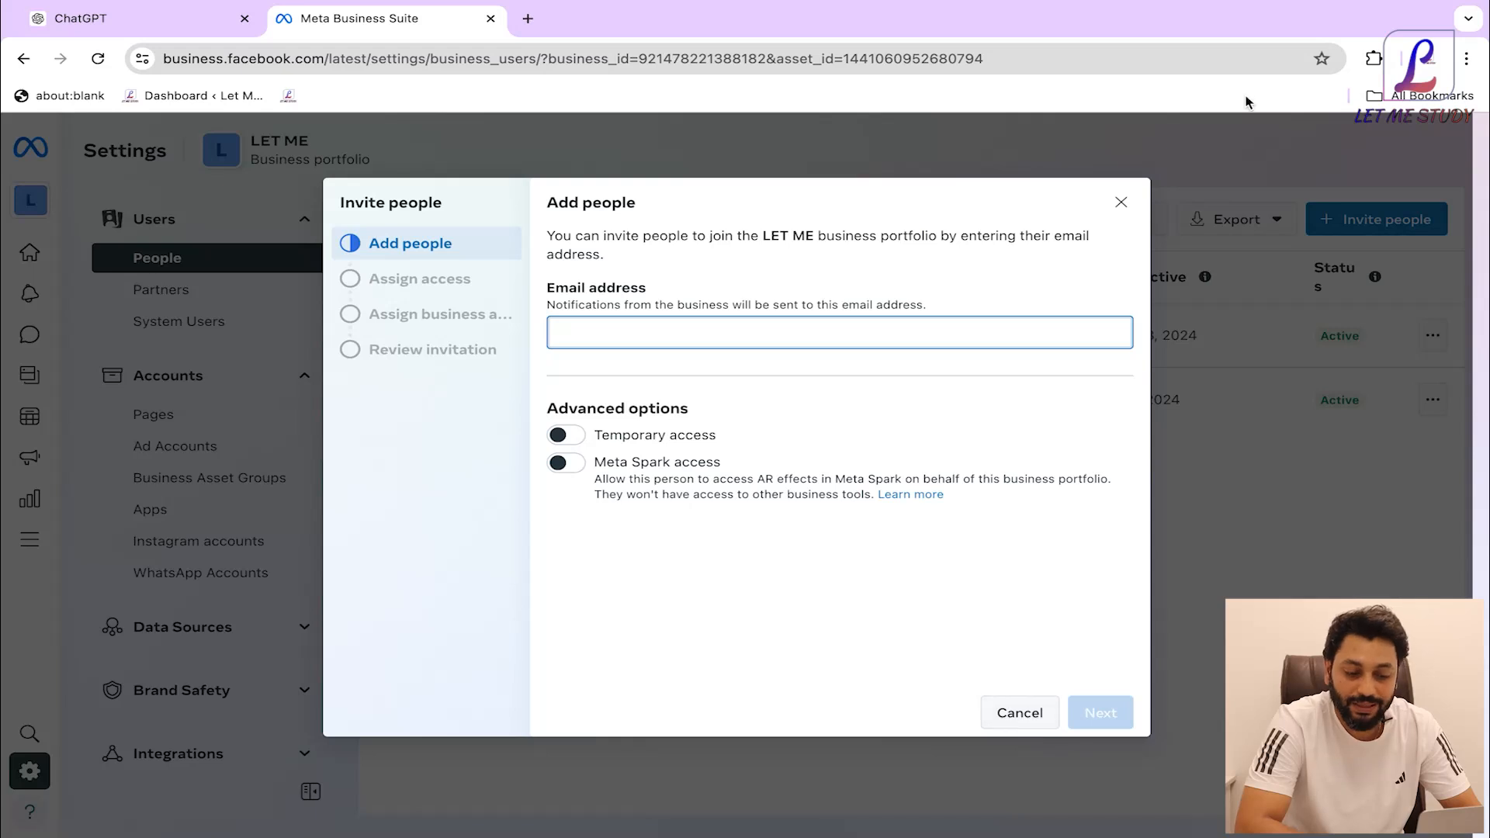
left_click(1123, 204)
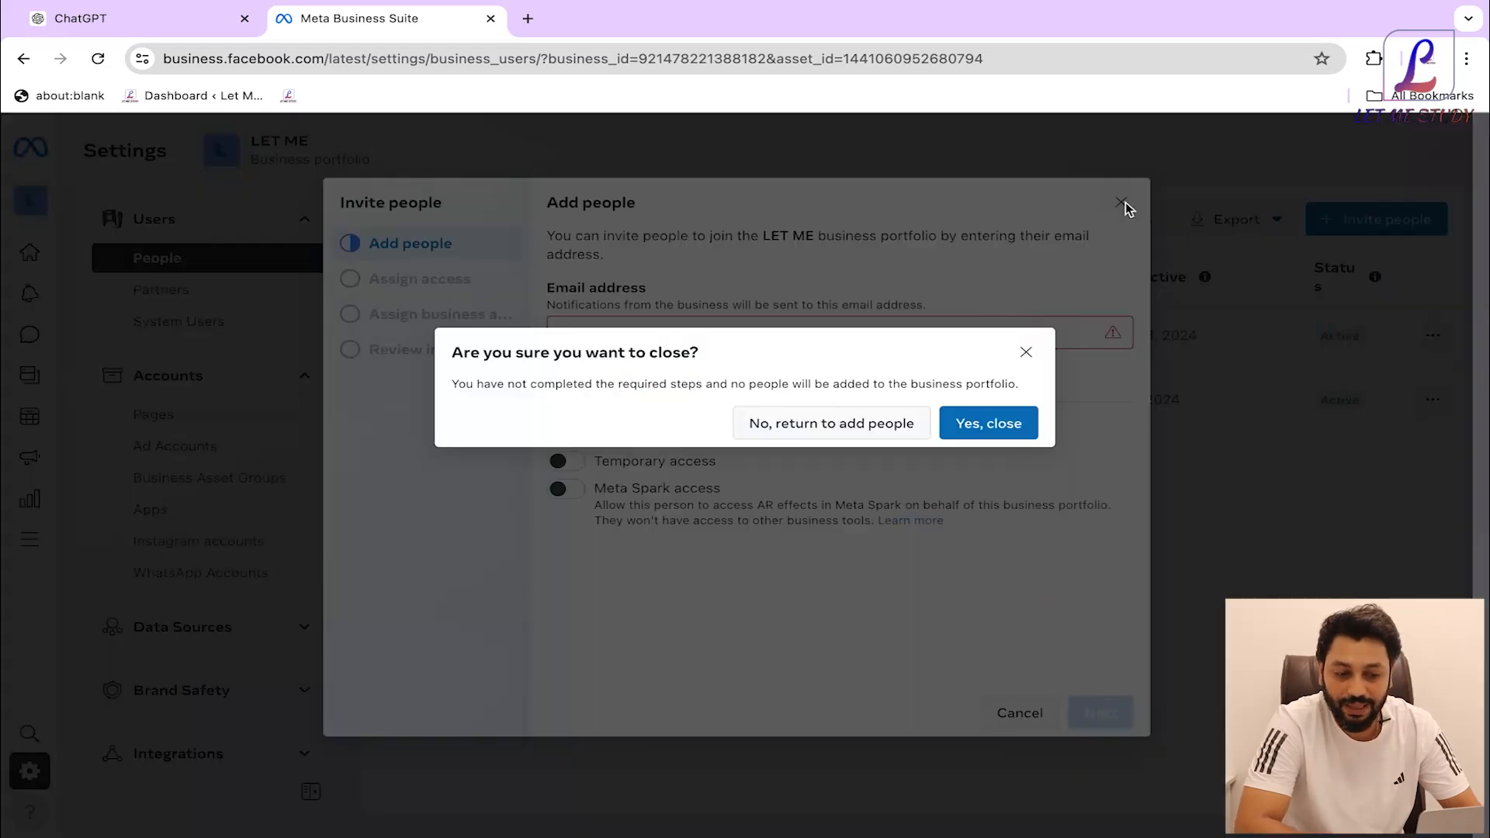
left_click(1025, 351)
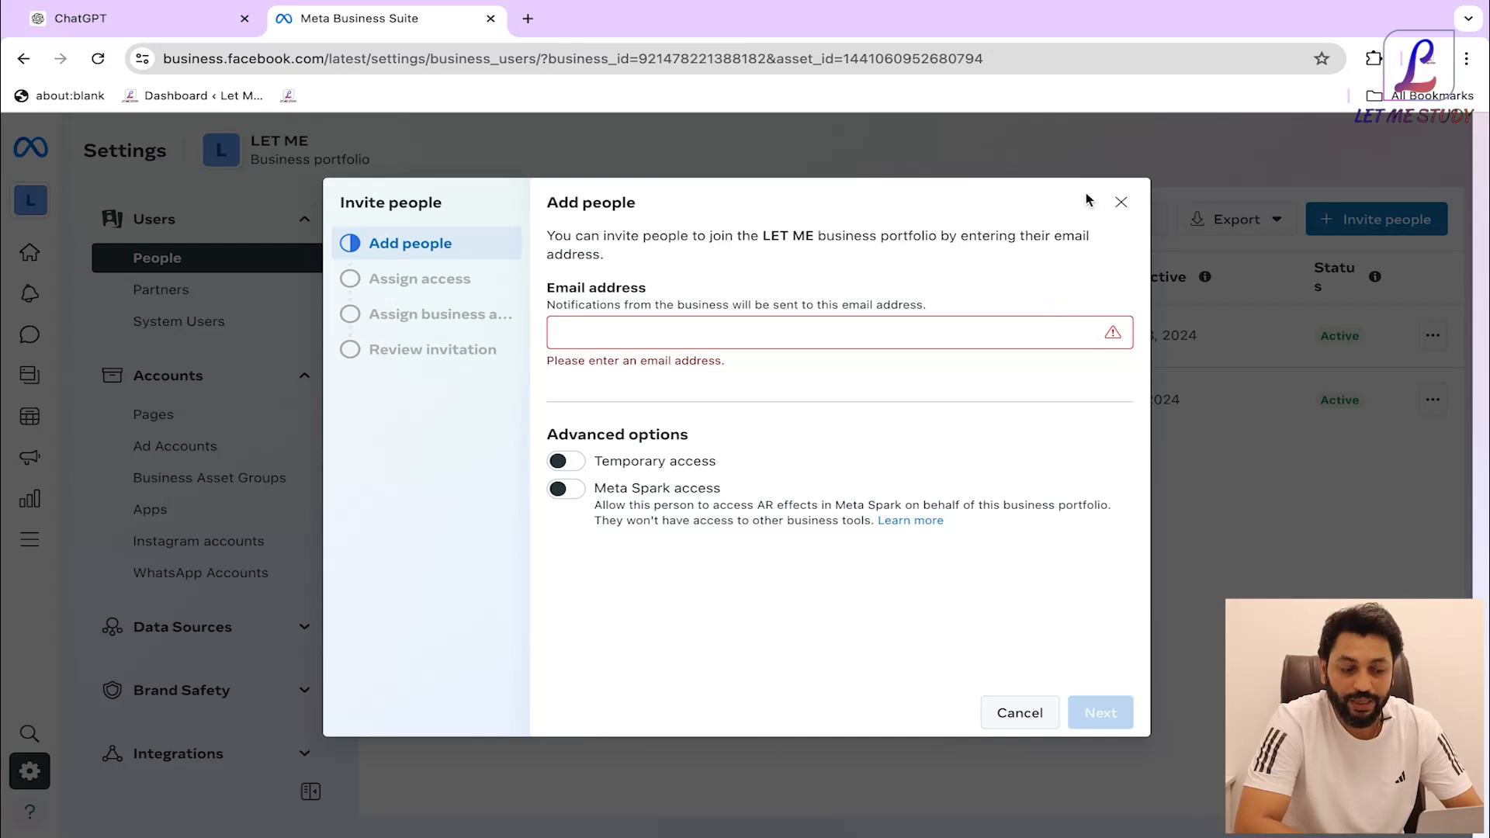
left_click(1122, 202)
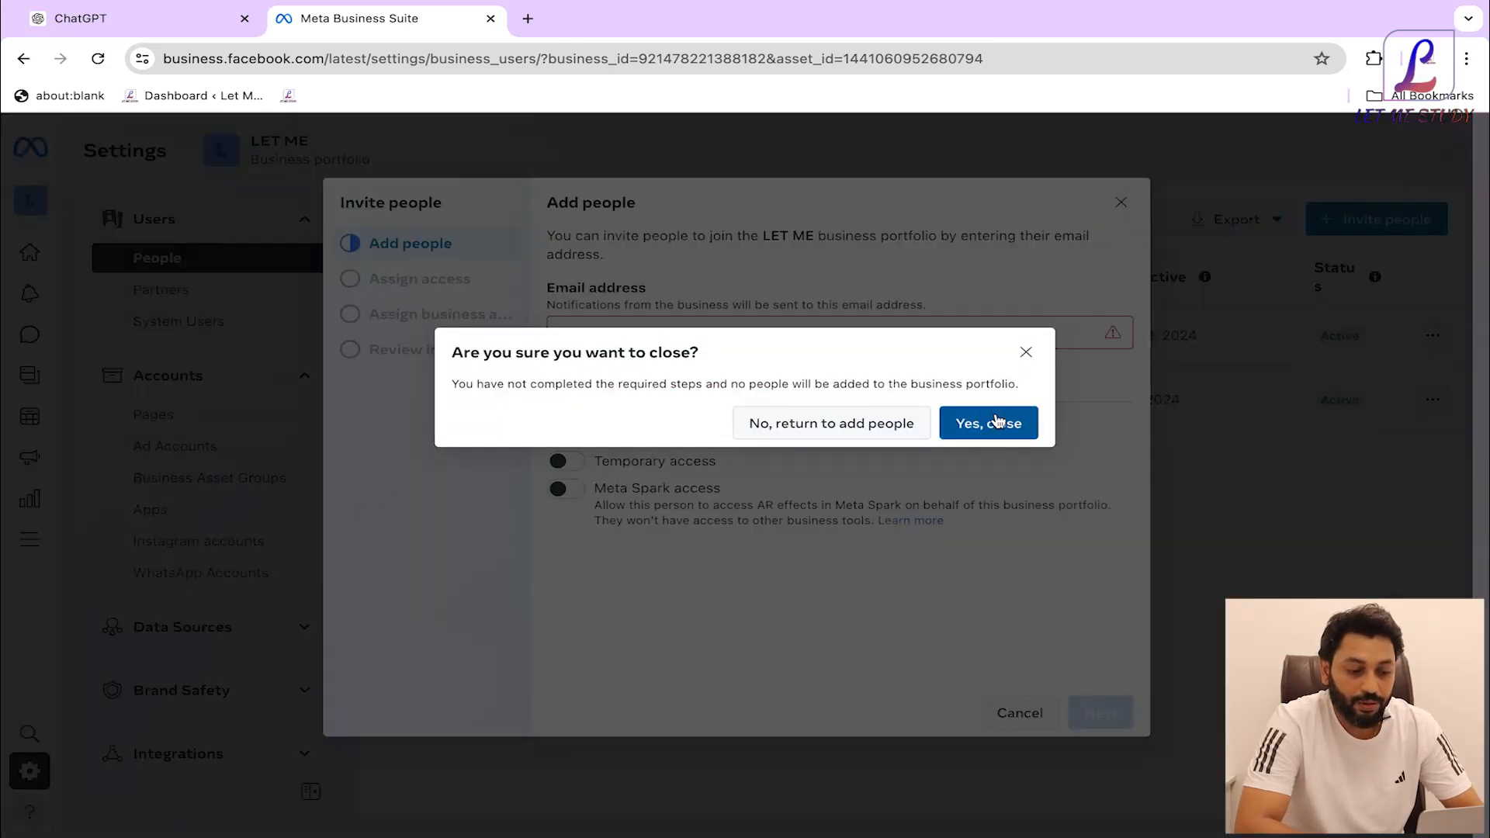
left_click(991, 423)
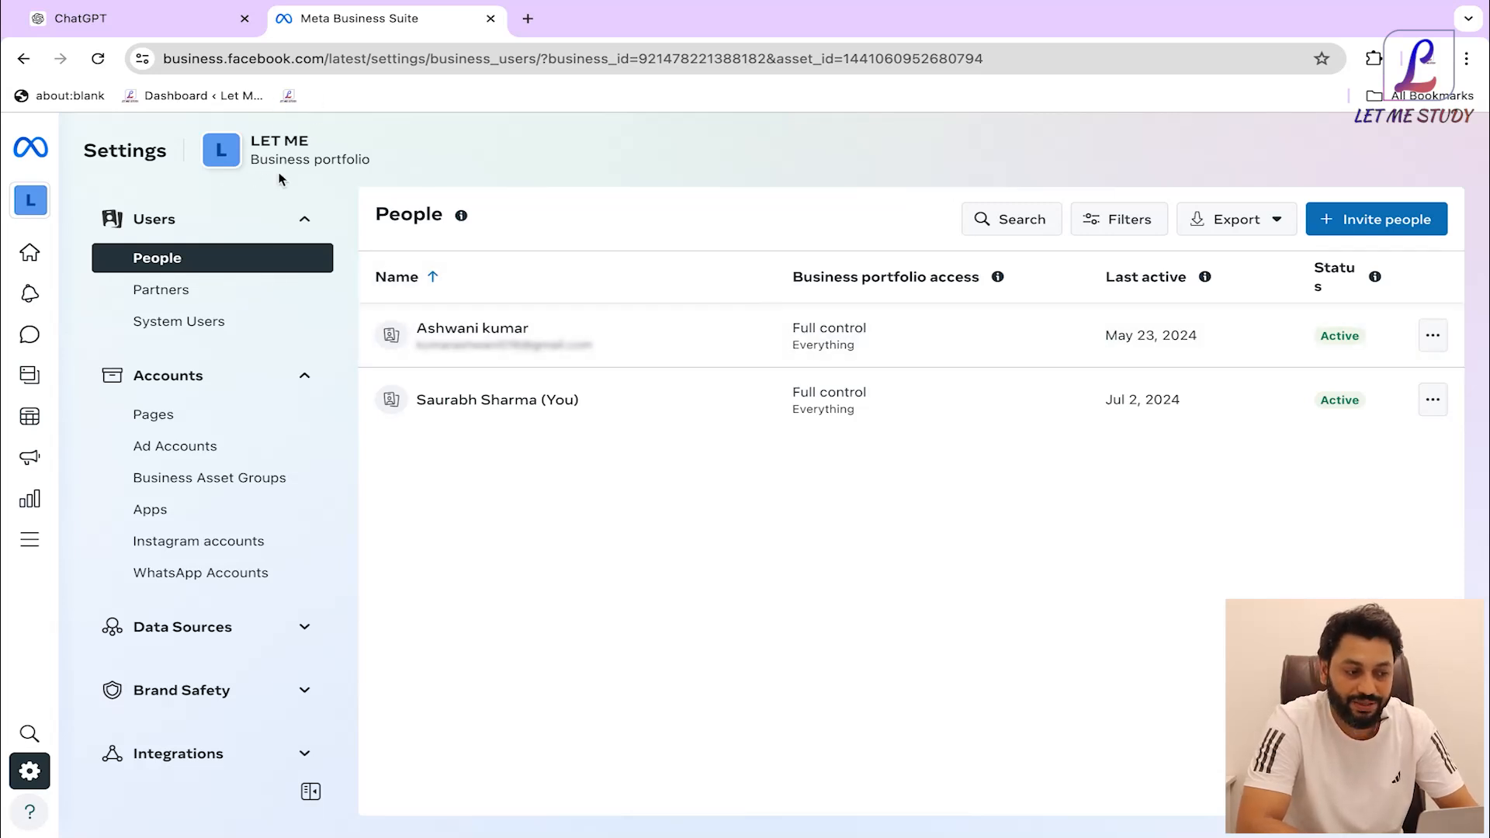
- Open the LET ME portfolio's partner settings and review the options for adding a partner
left_click(223, 299)
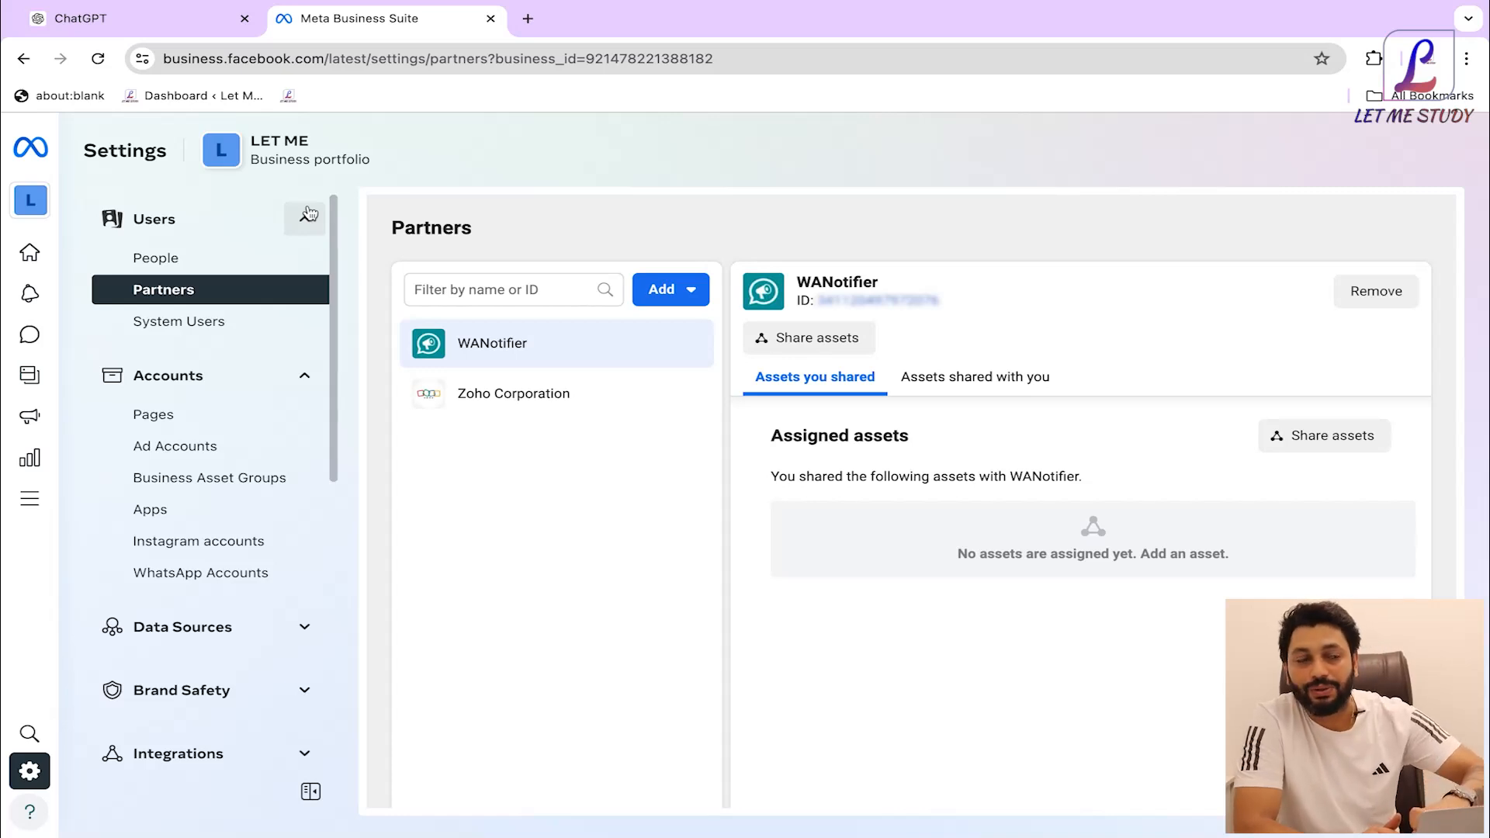
left_click(641, 287)
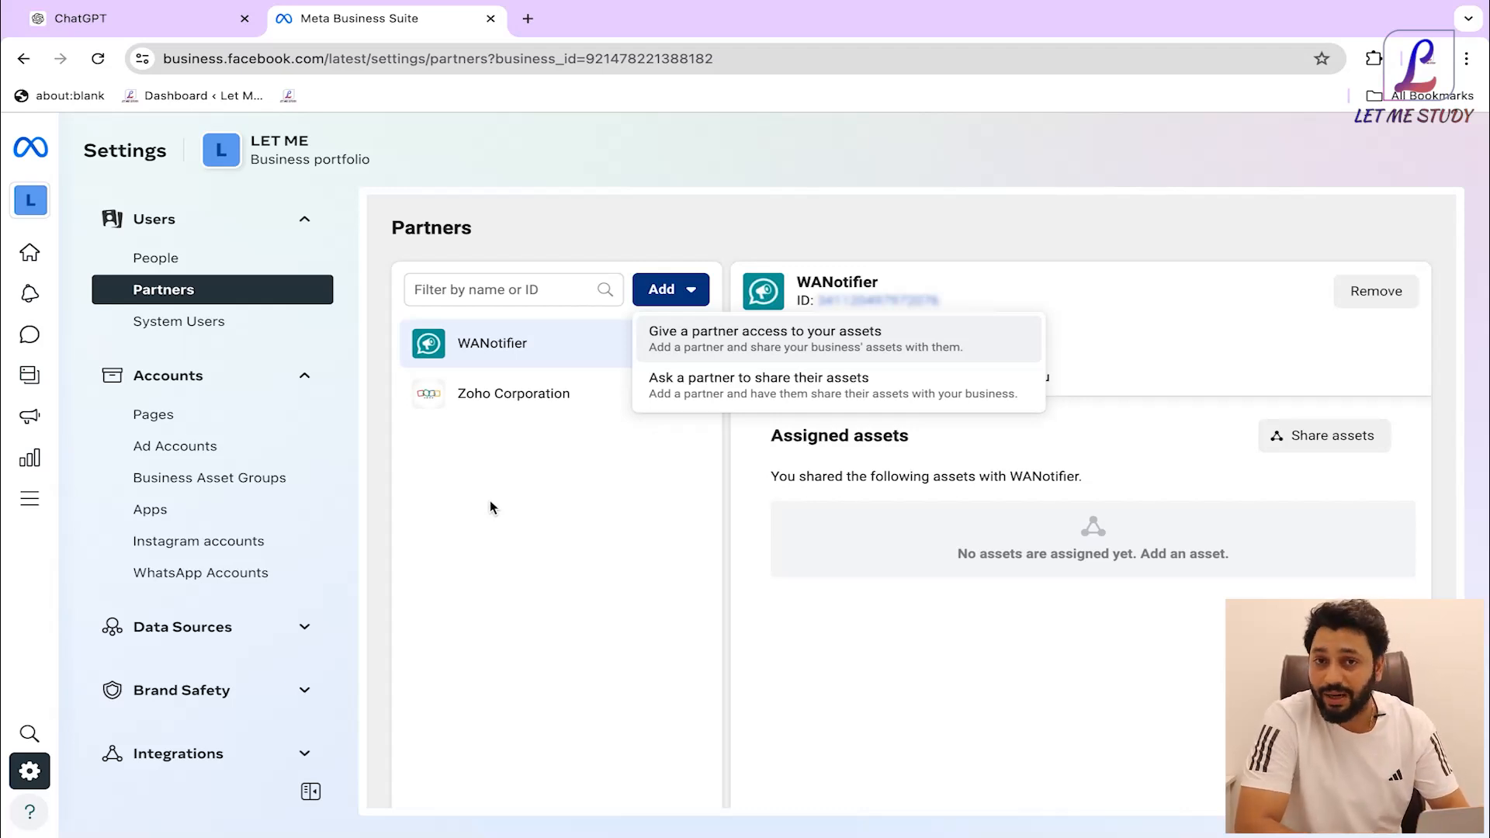
left_click(585, 534)
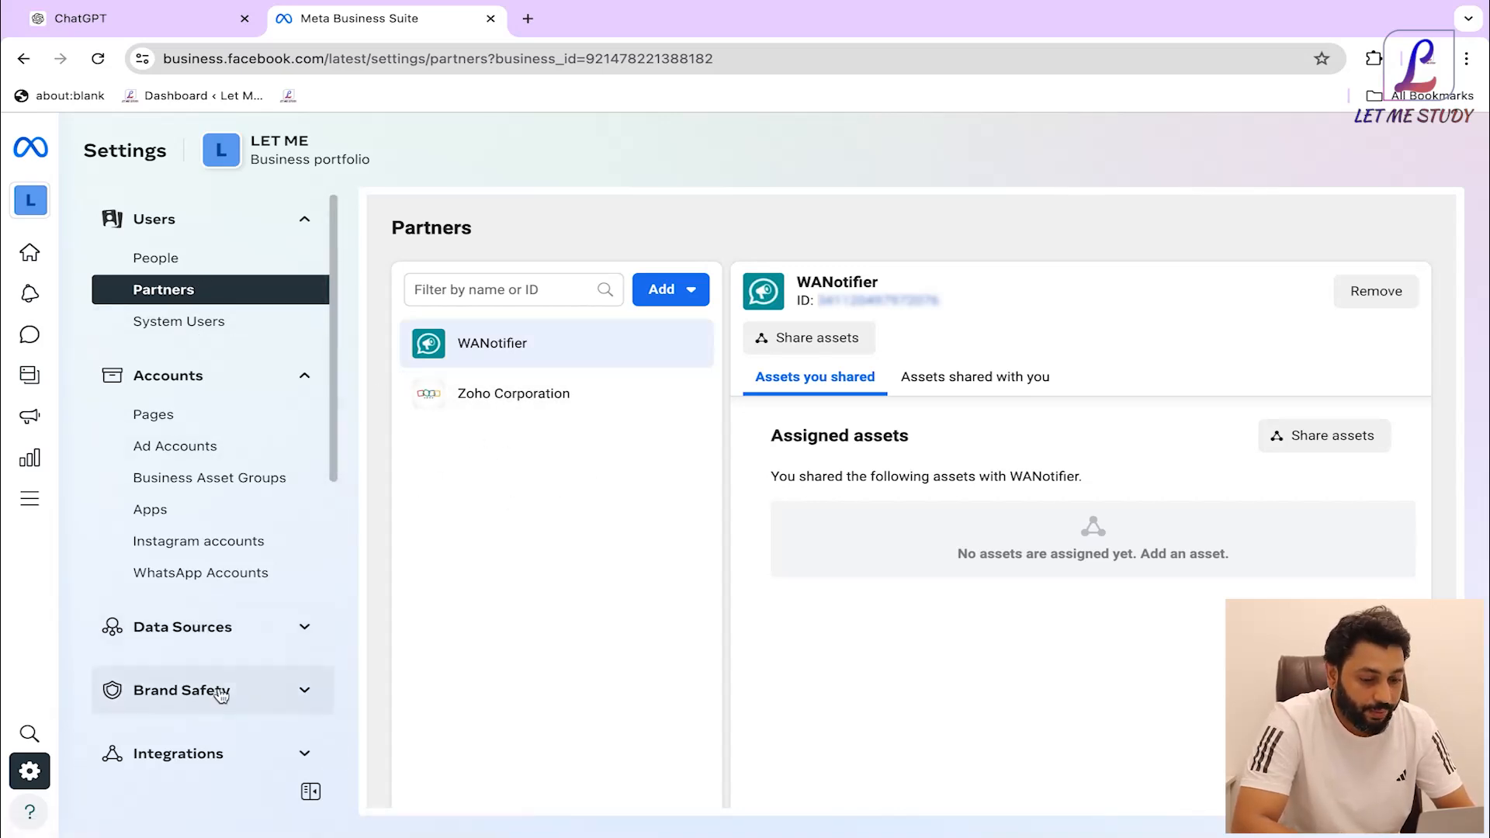
- Open the portfolio's WhatsApp accounts and view the form for adding a WhatsApp Business App account, closing it without adding one
scroll(194, 215, "down", 5)
left_click(194, 215)
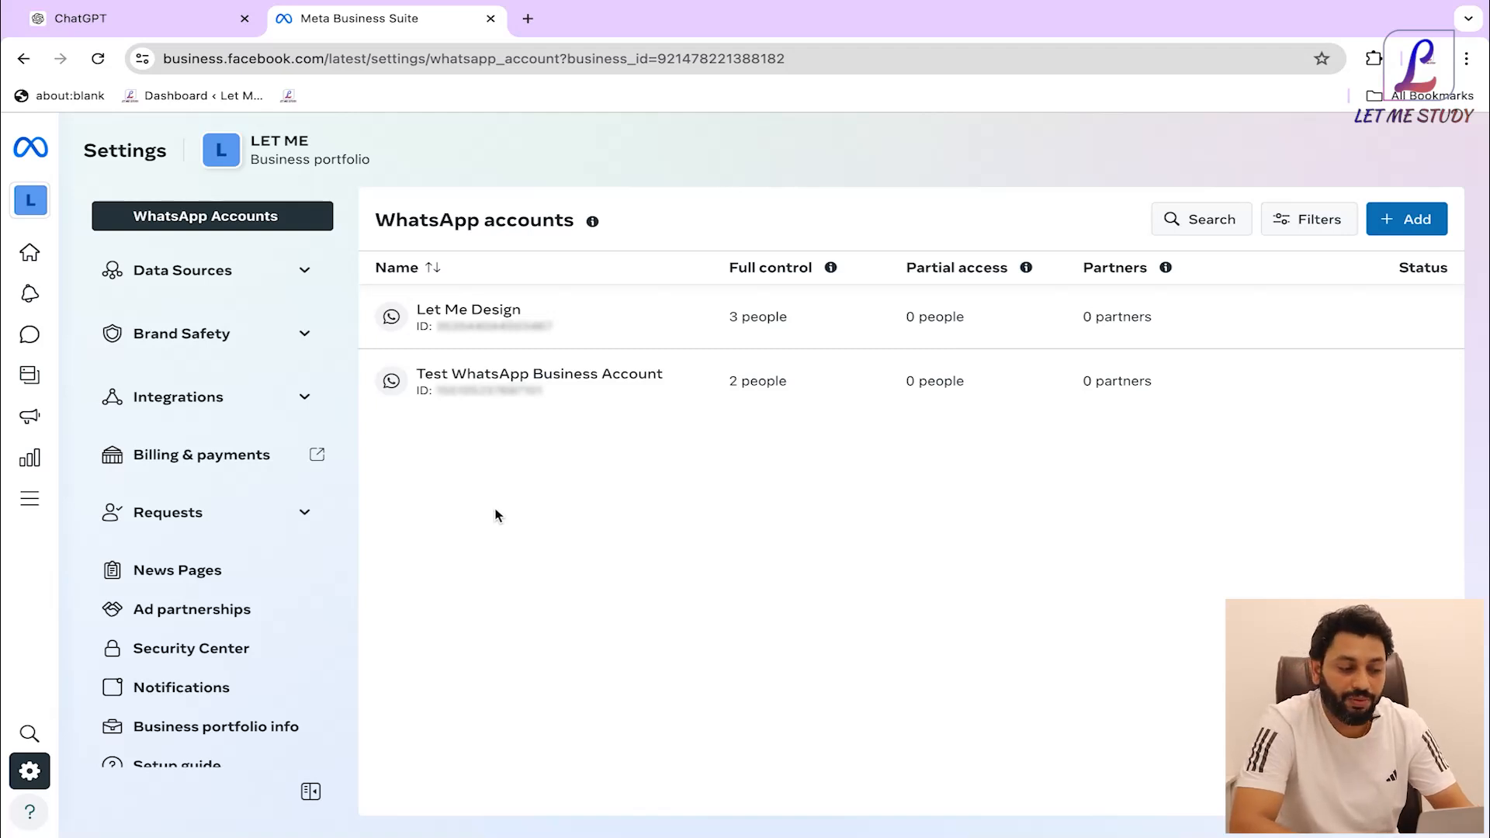
scroll(233, 582, "down", 3)
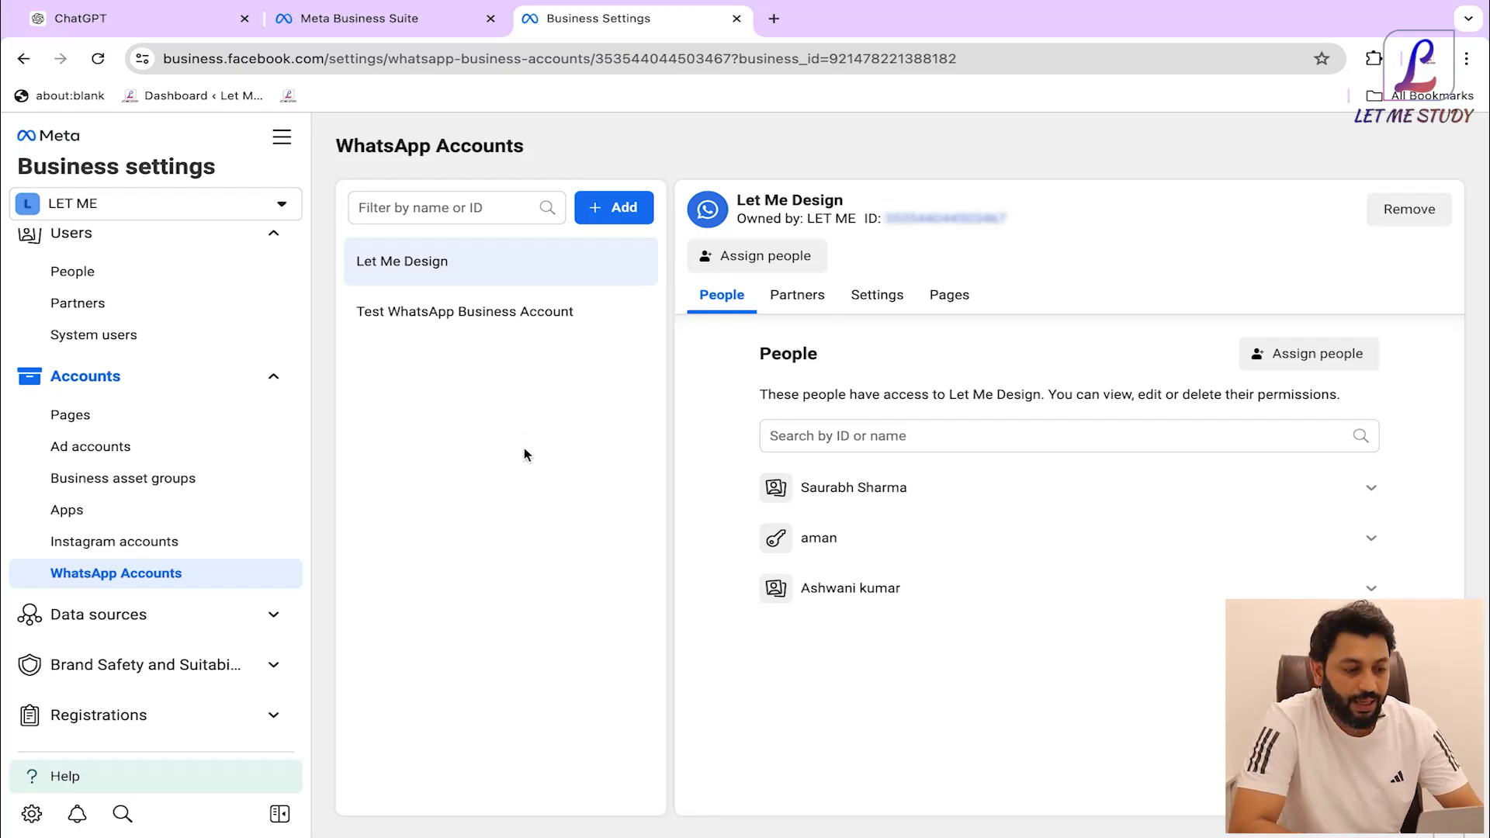
left_click(613, 207)
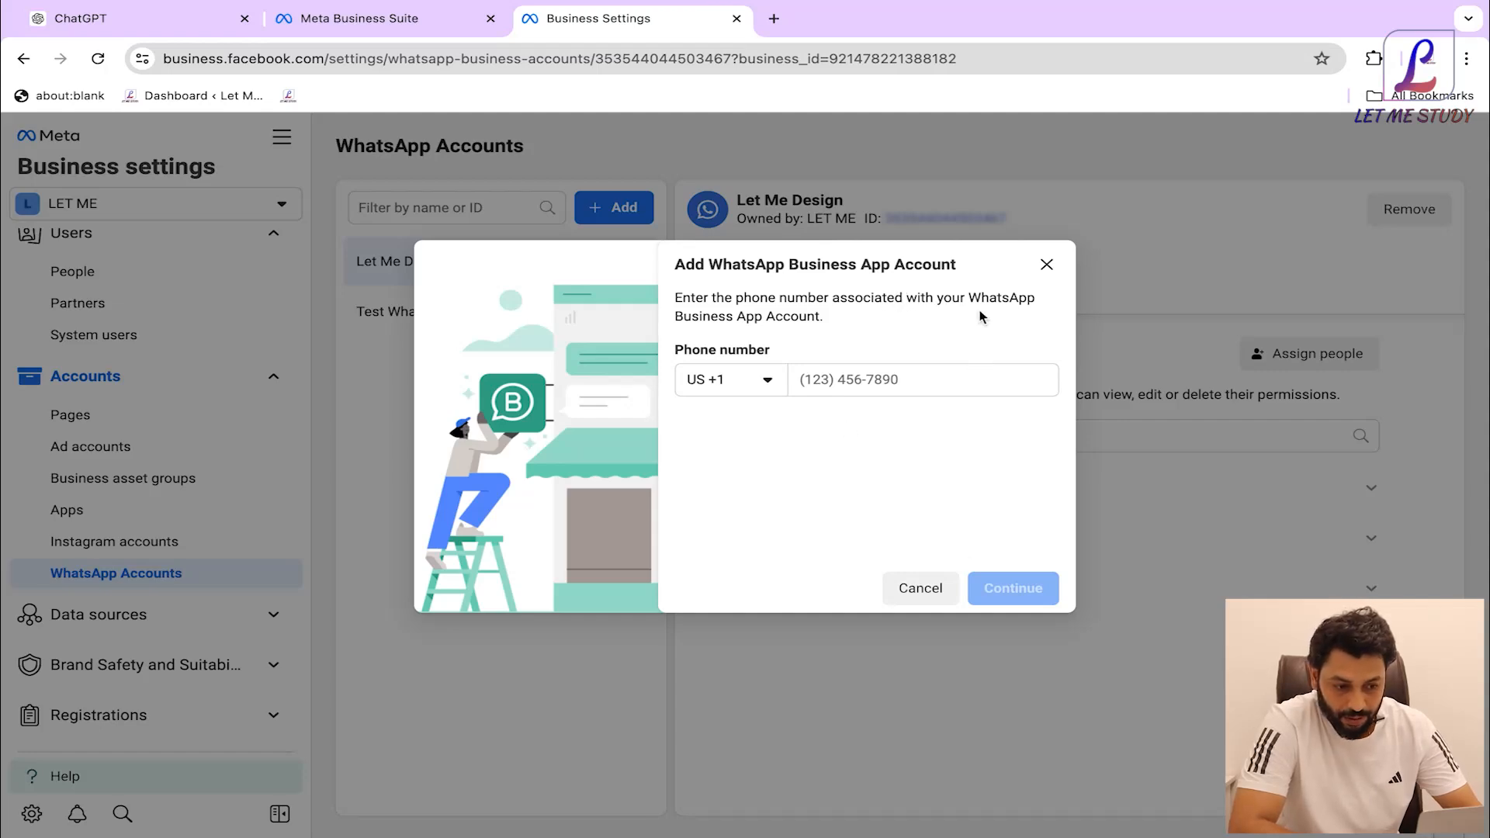
left_click(1054, 267)
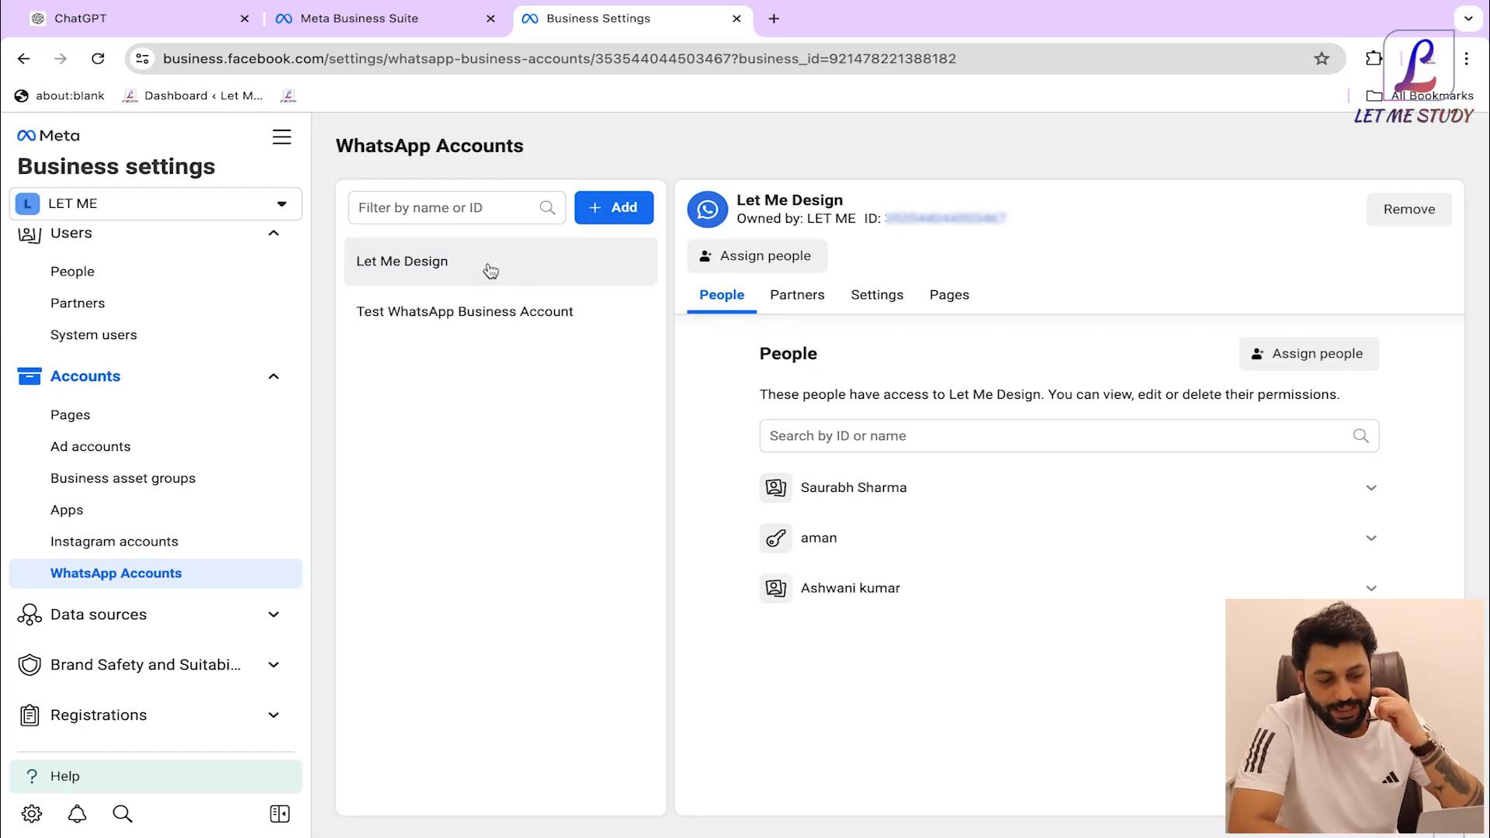
- Review the business information and payment settings of the Let Me Design WhatsApp account and open it in WhatsApp Manager
left_click(871, 305)
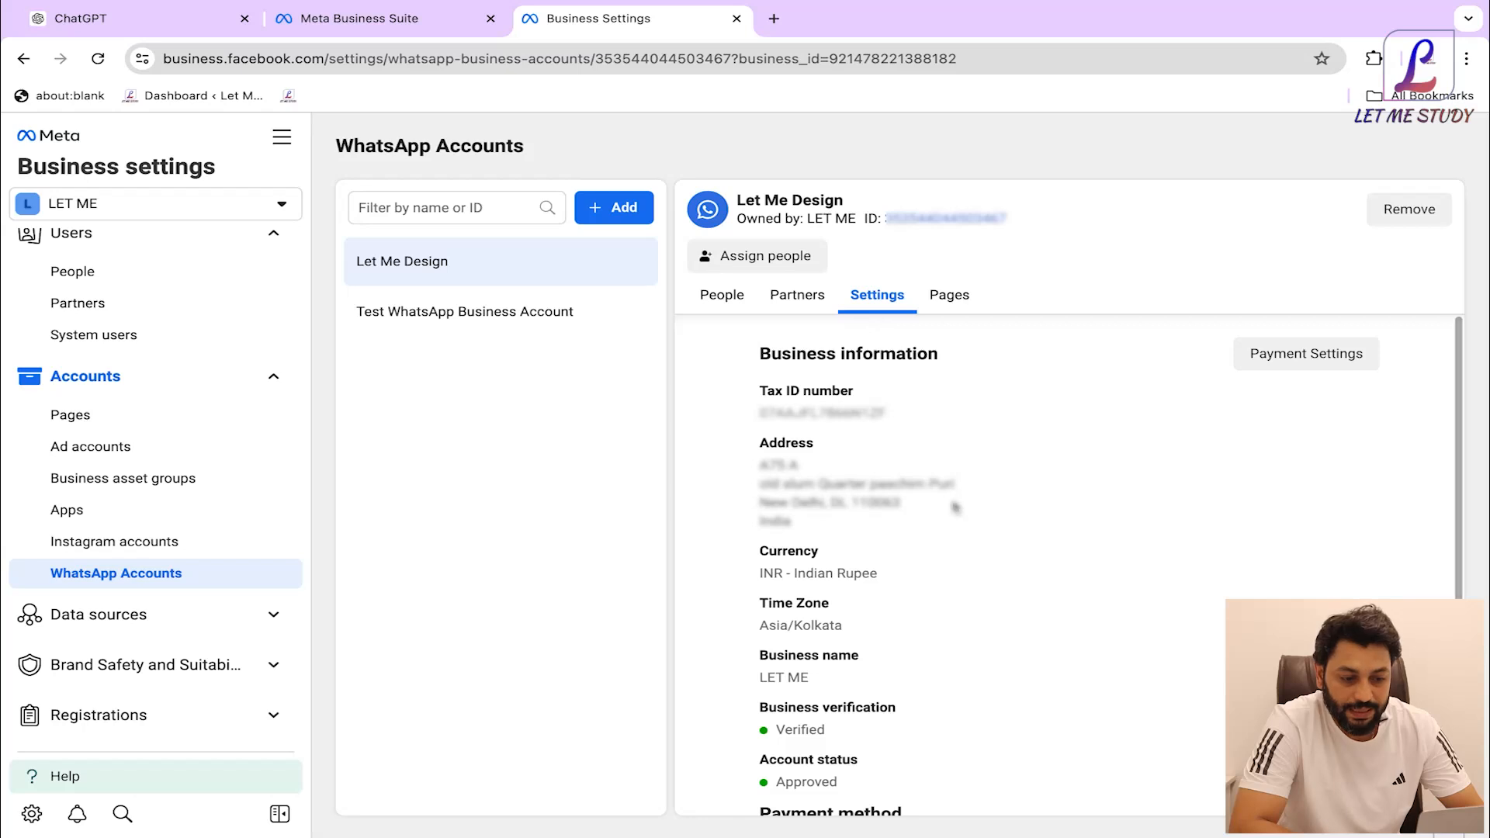
scroll(954, 507, "down", 3)
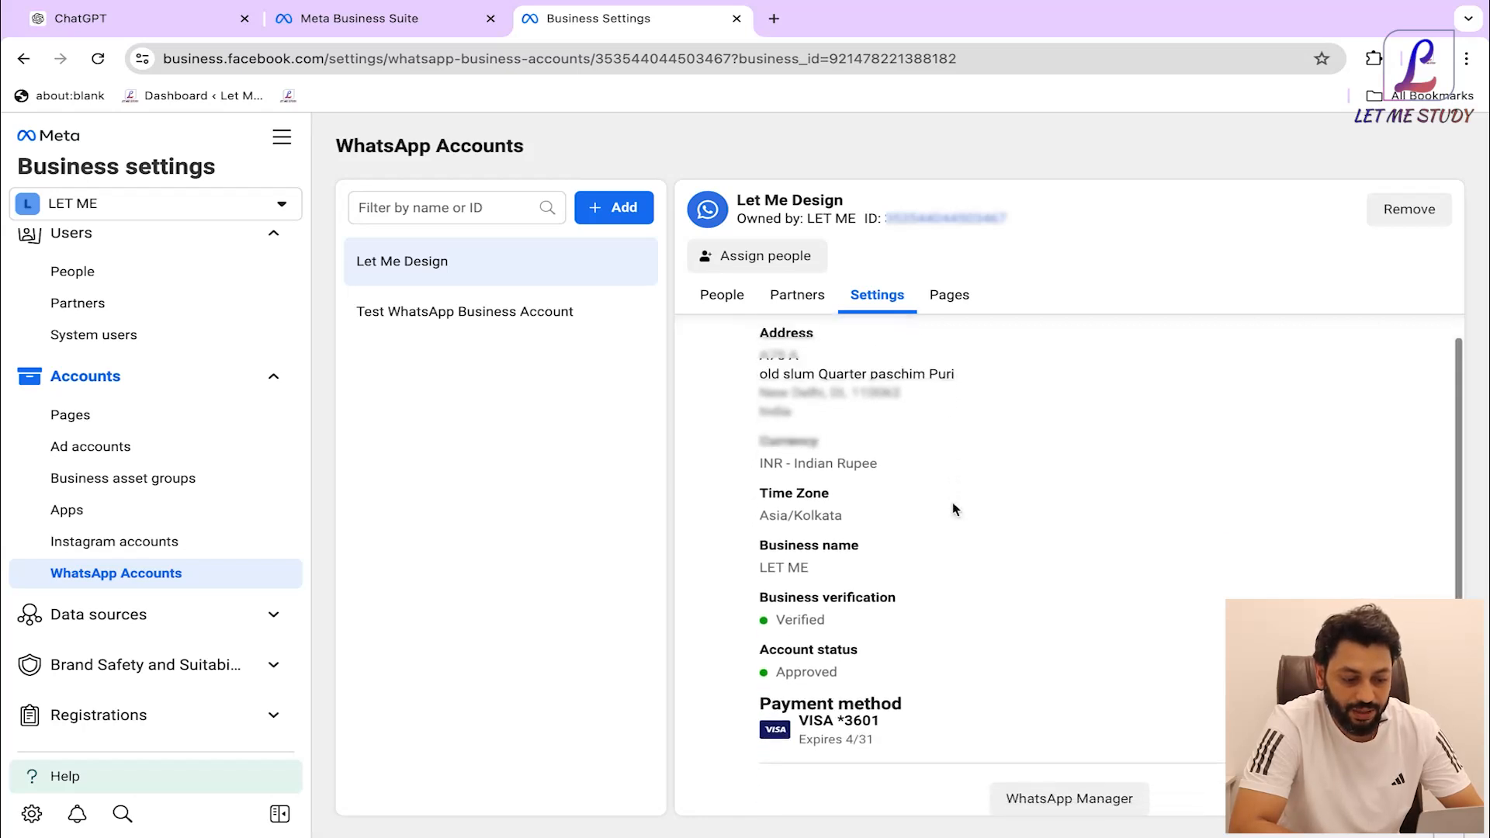
scroll(952, 501, "up", 2)
scroll(953, 502, "down", 2)
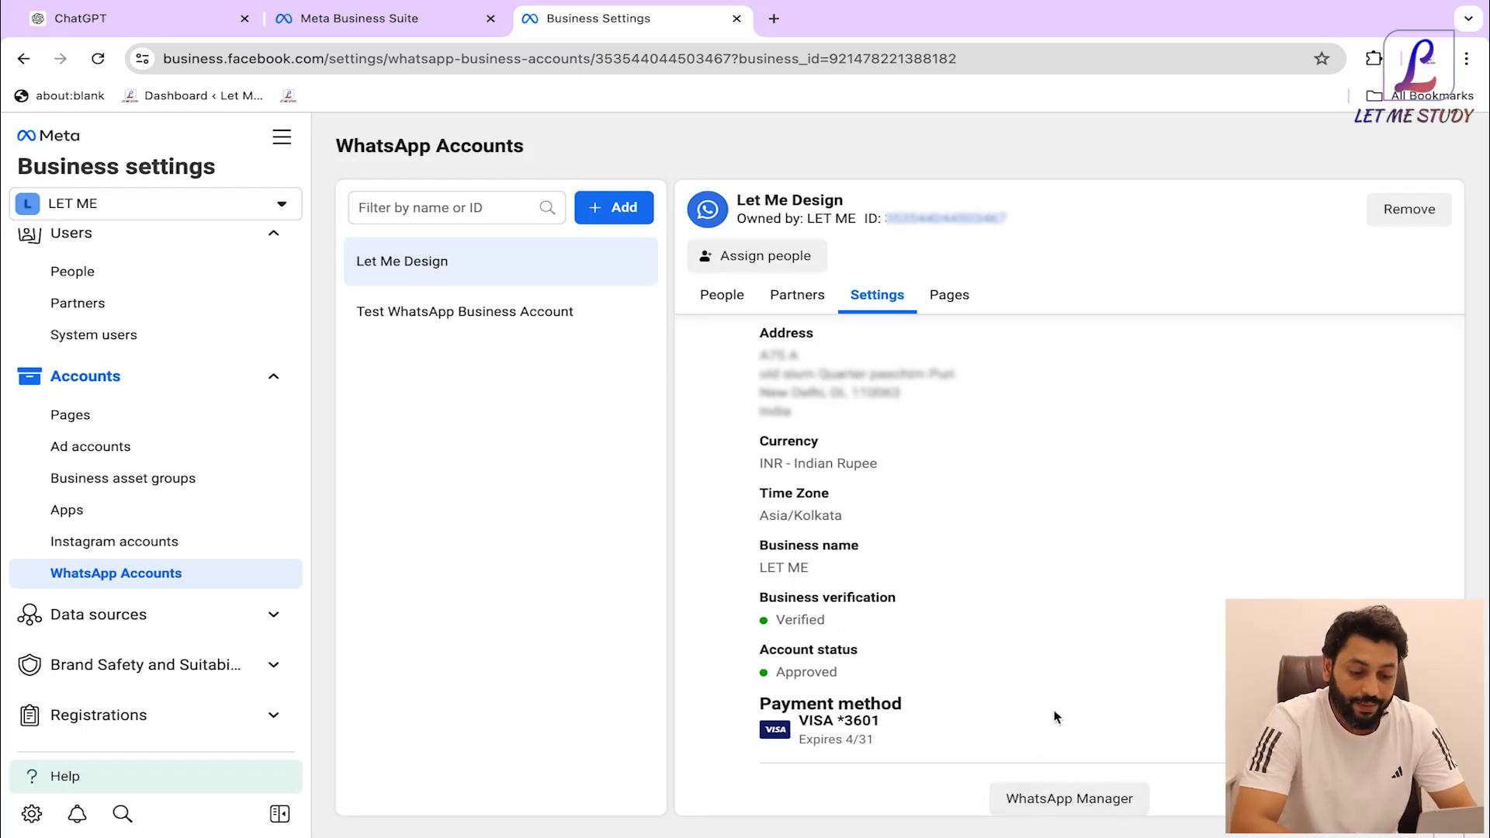
left_click(1065, 800)
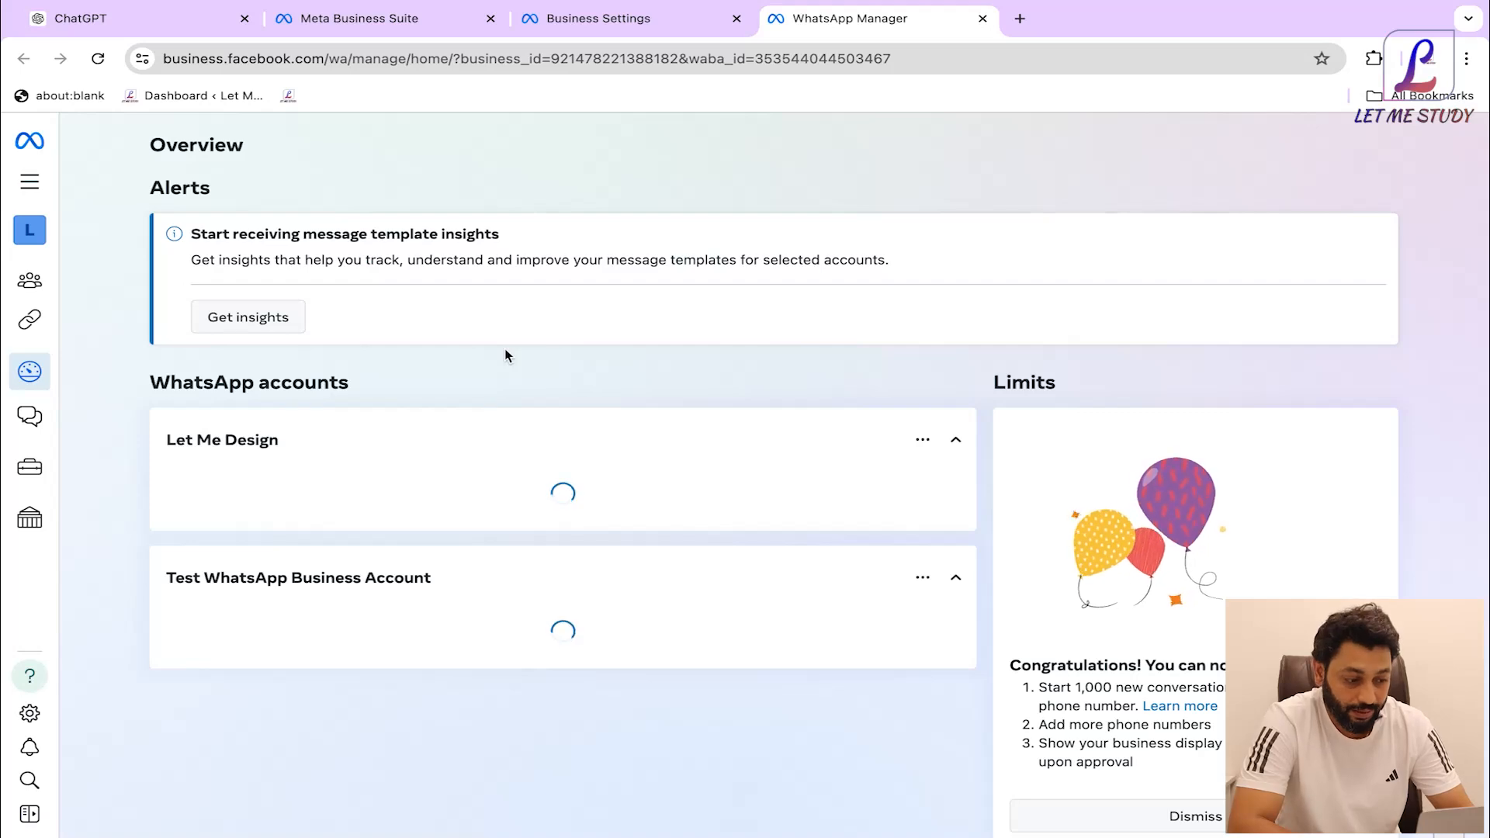
- Open the LET ME app from the business settings in its App Dashboard on Meta for Developers
scroll(504, 388, "down", 2)
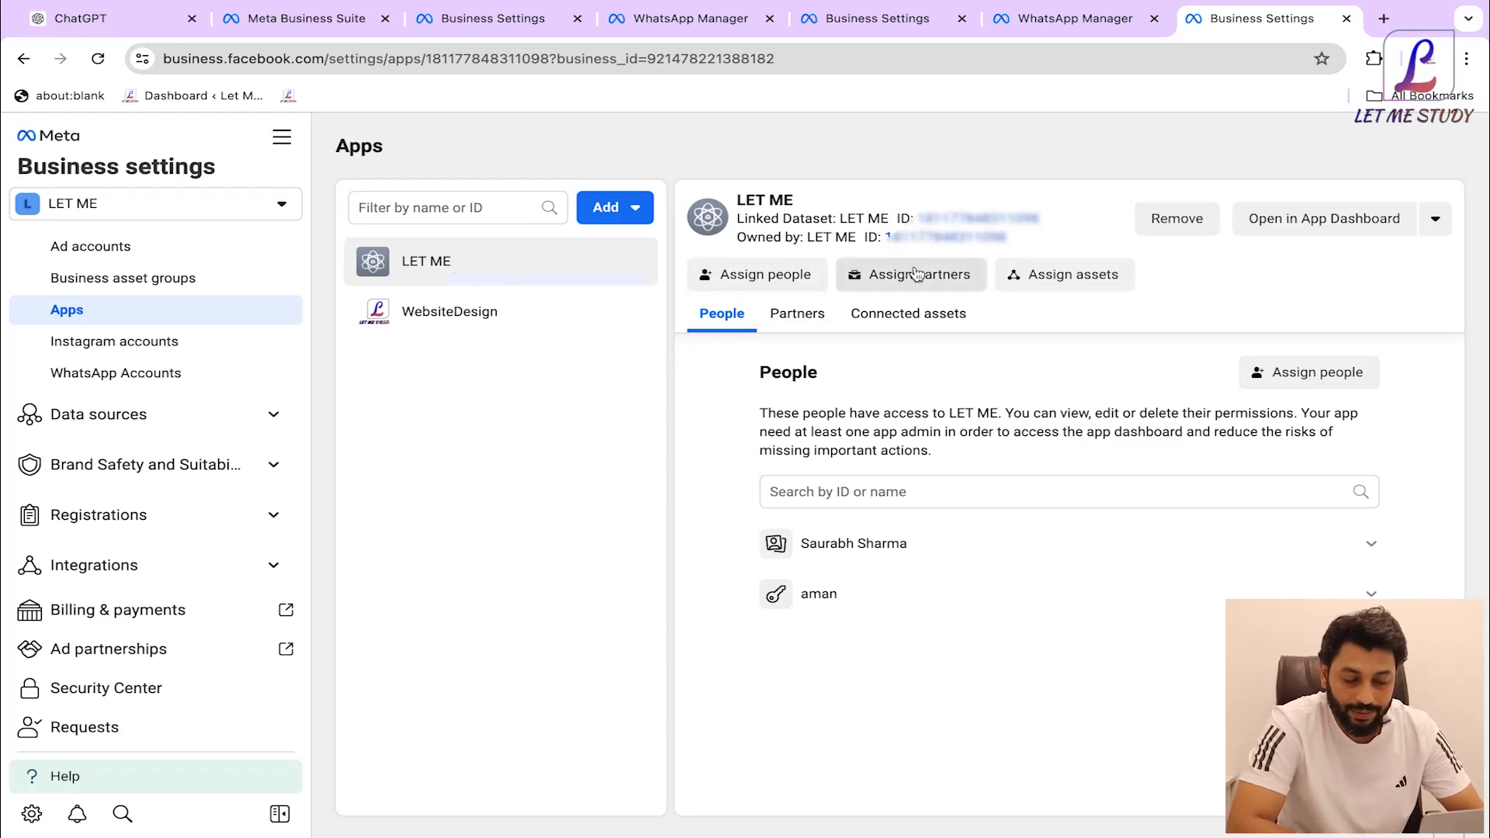
left_click(1314, 224)
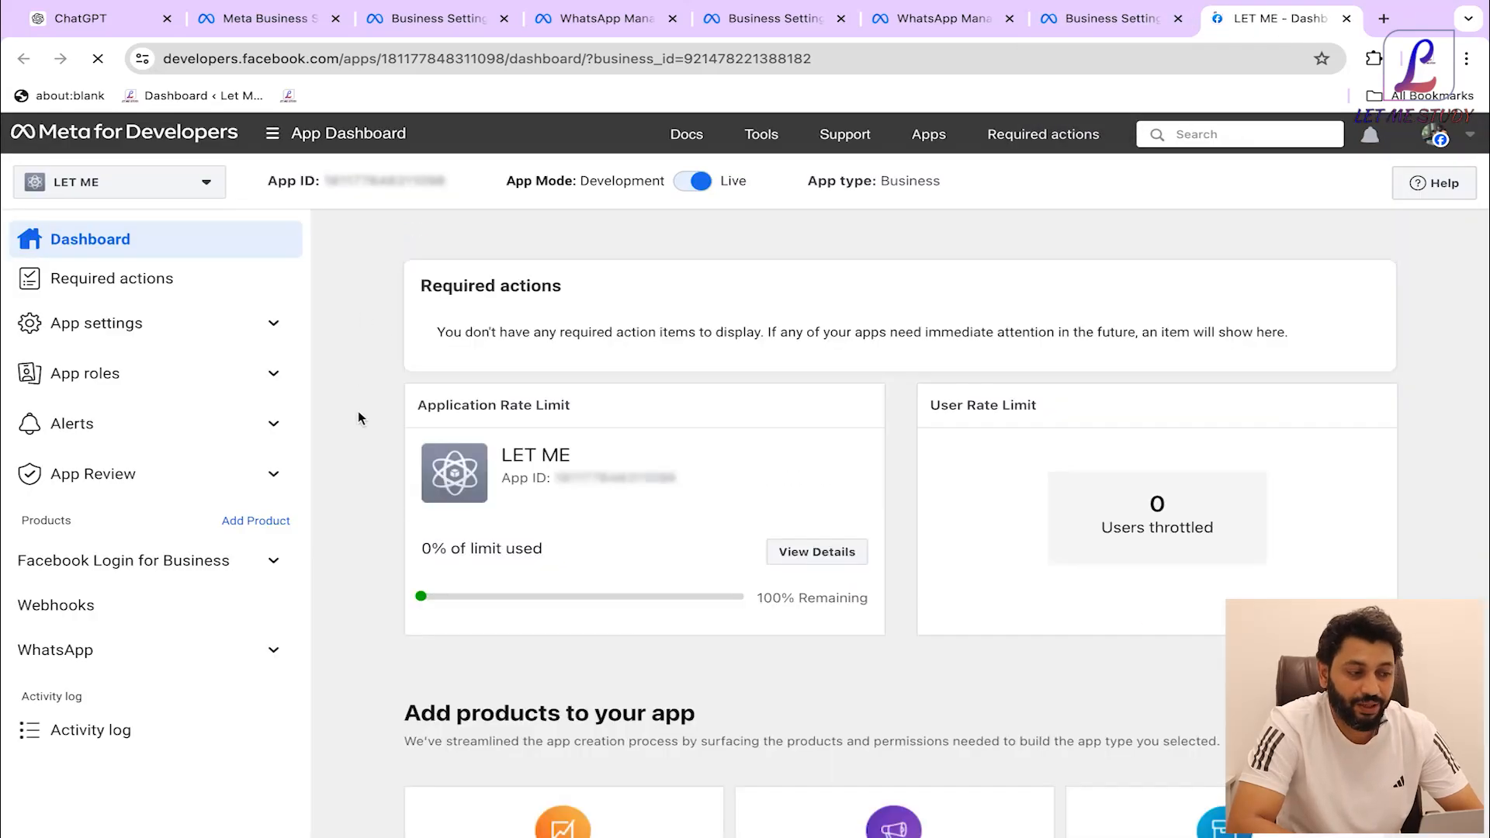
- Review the LET ME app's dashboard and the list of other apps available in the app switcher, keeping LET ME selected
scroll(347, 565, "down", 1)
scroll(346, 572, "down", 10)
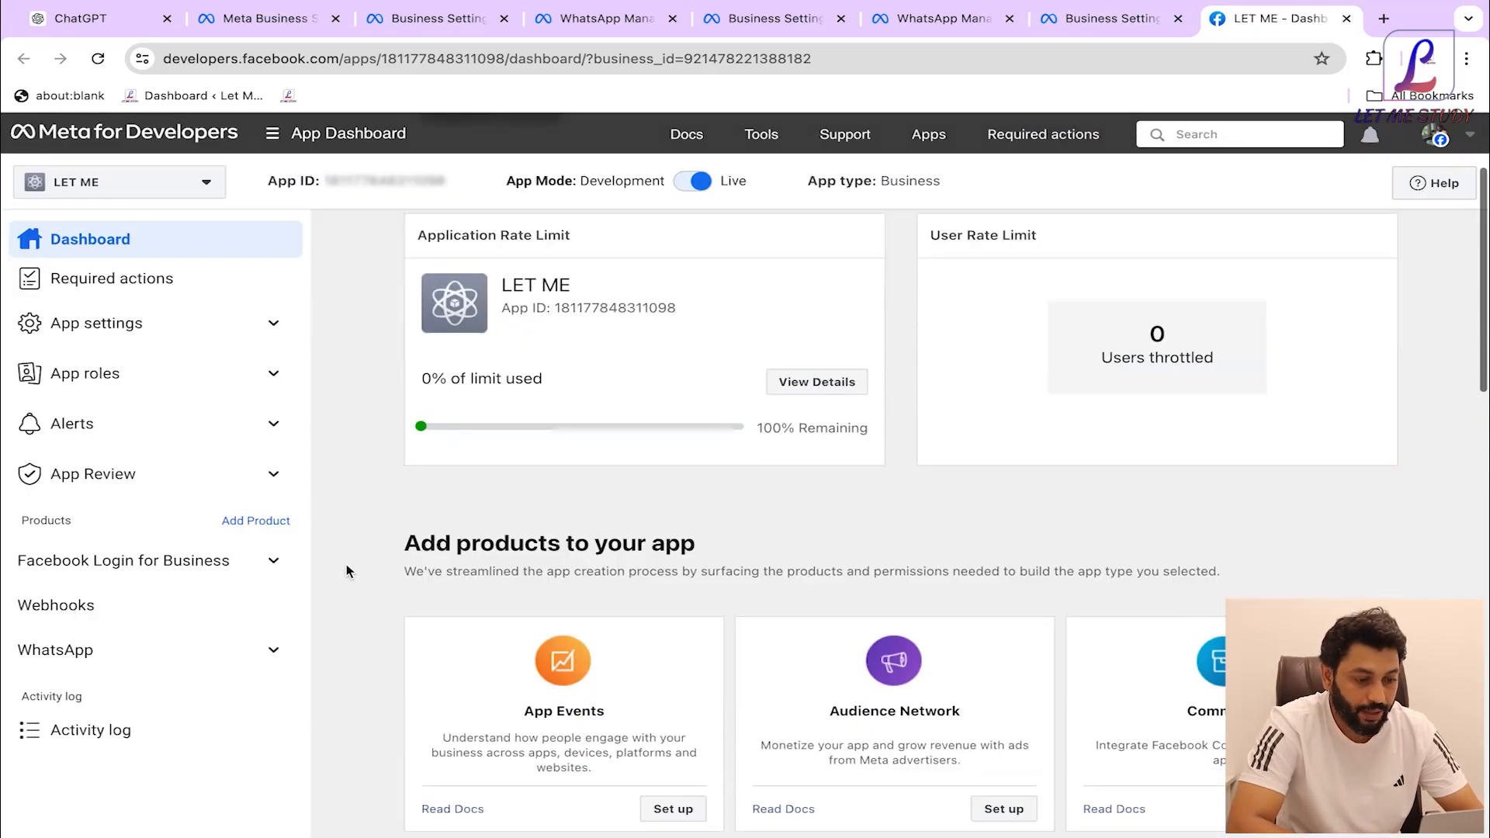
scroll(346, 571, "up", 15)
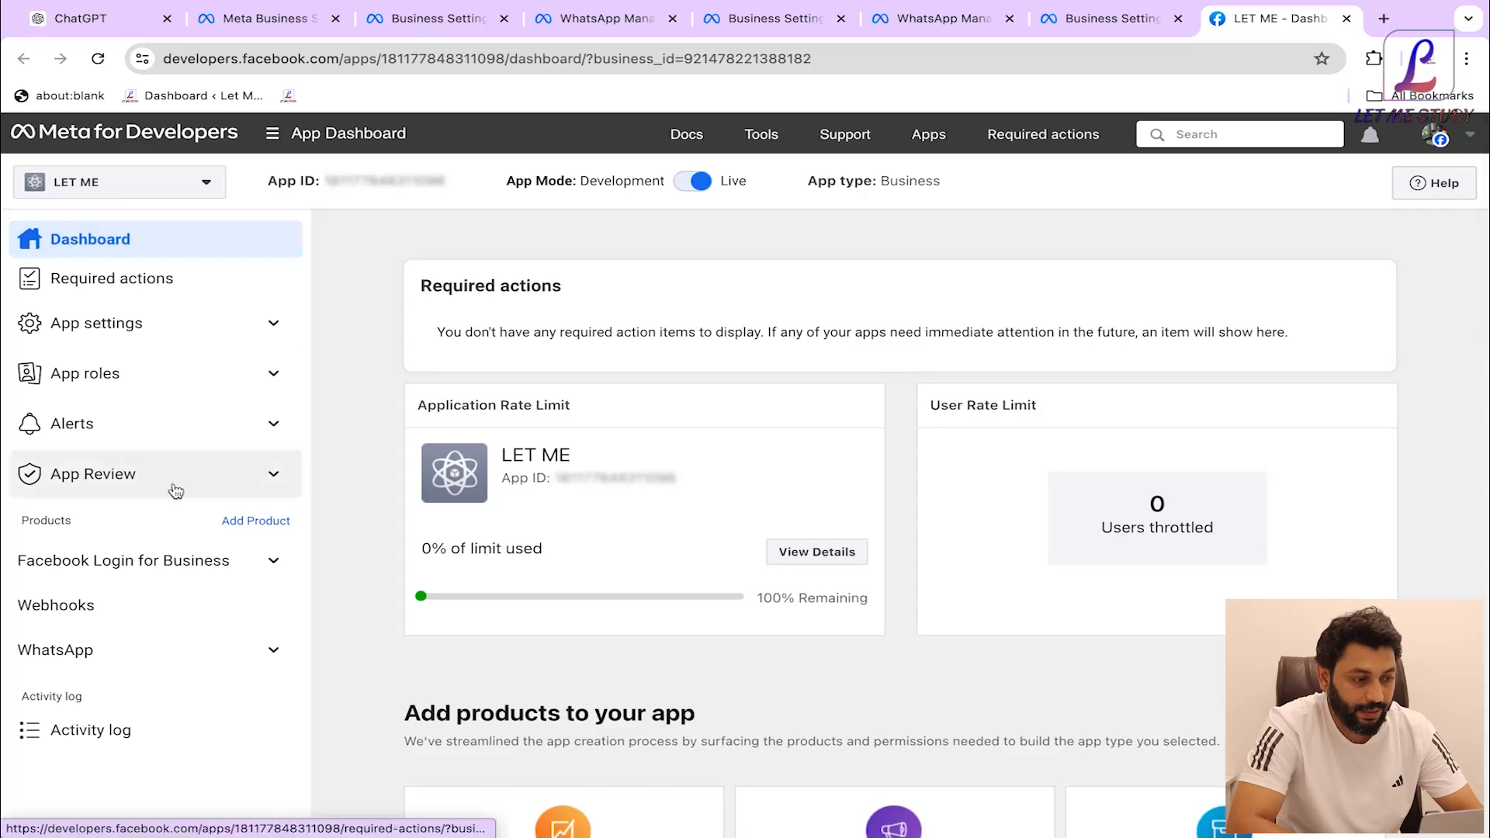
left_click(201, 190)
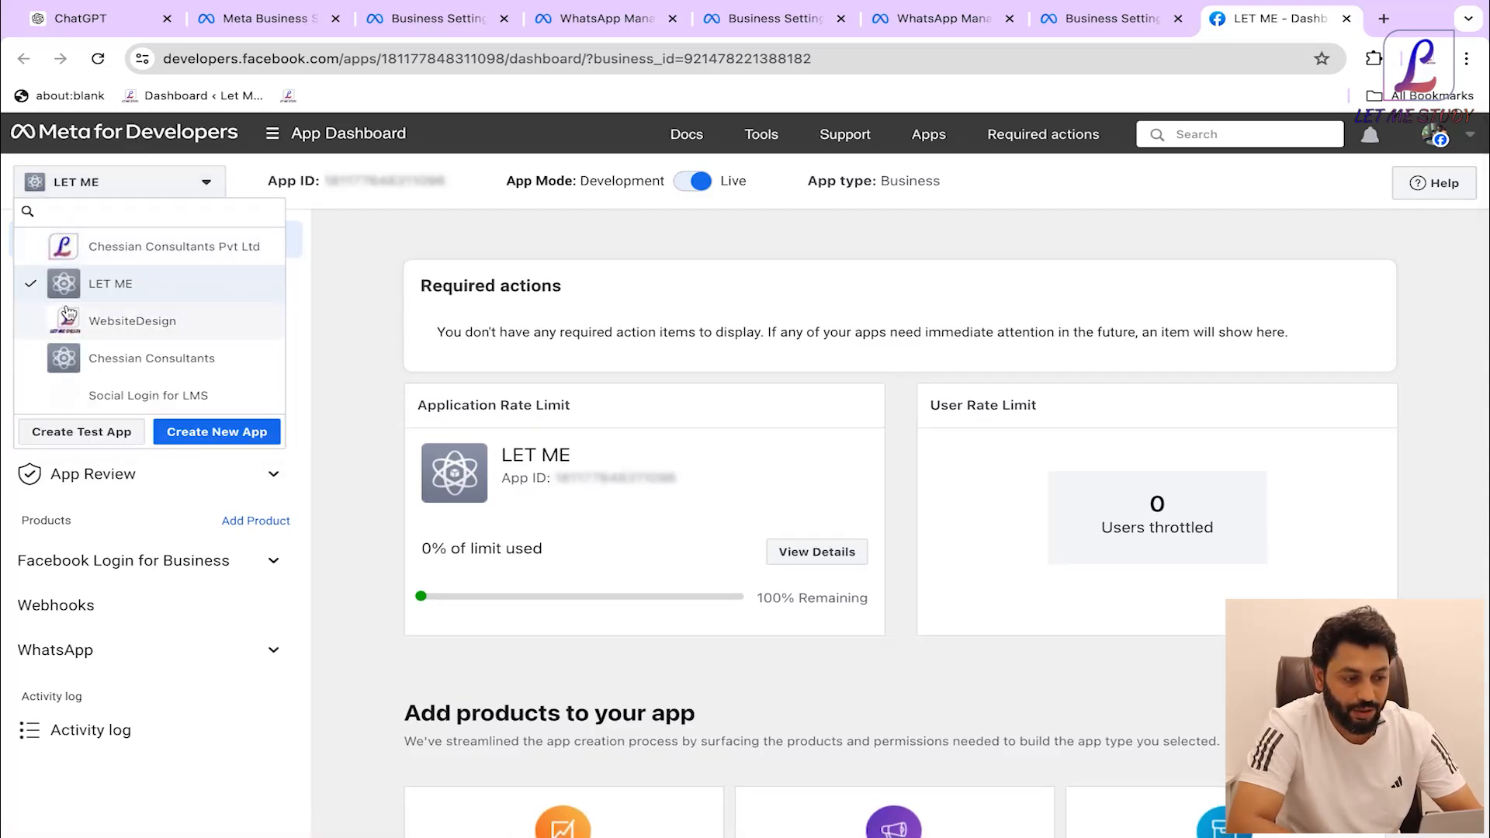
left_click(323, 269)
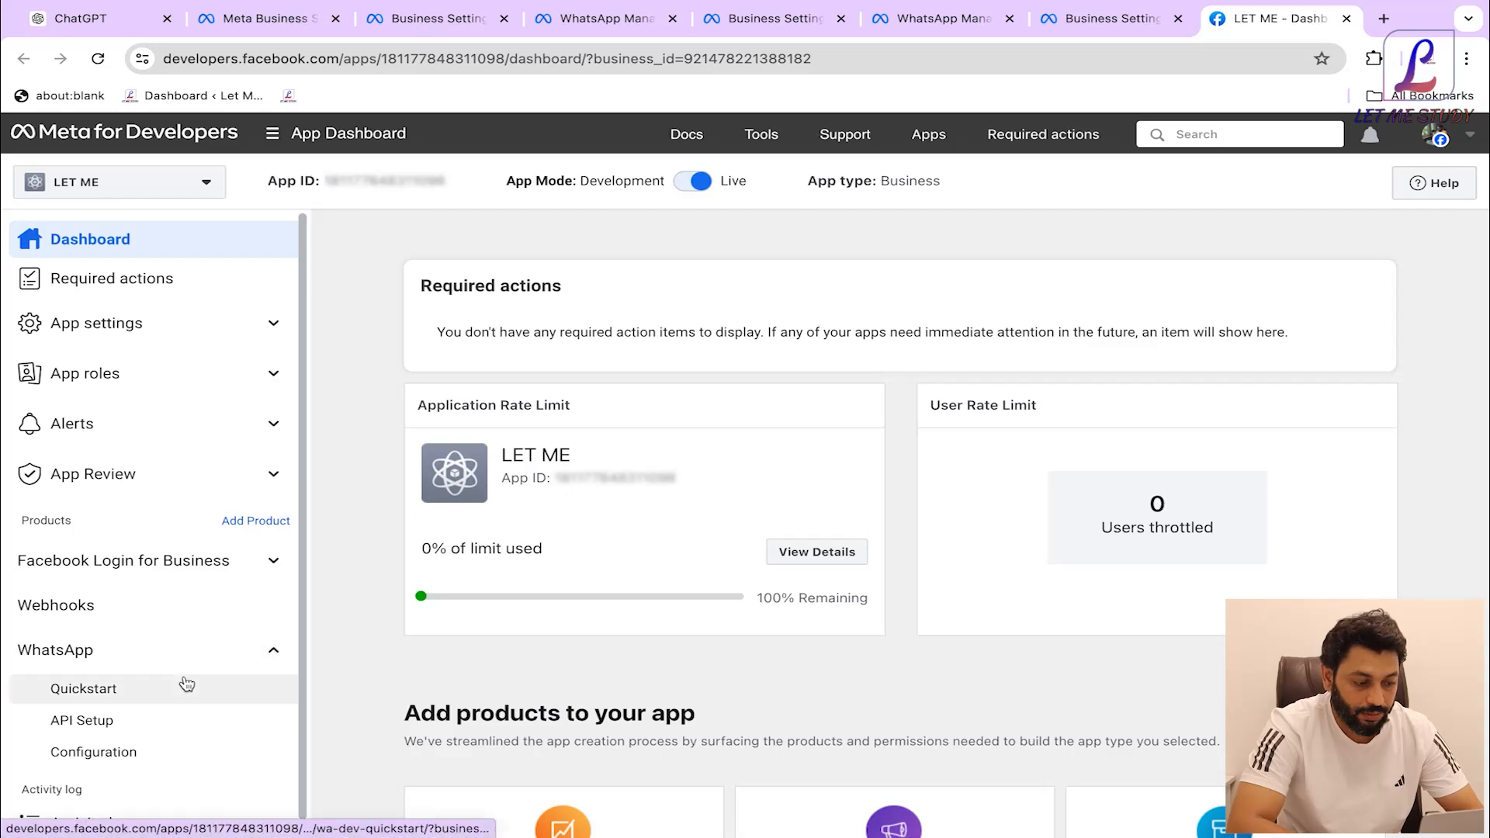
- Open the Quickstart page of the LET ME app's WhatsApp product
scroll(186, 683, "down", 1)
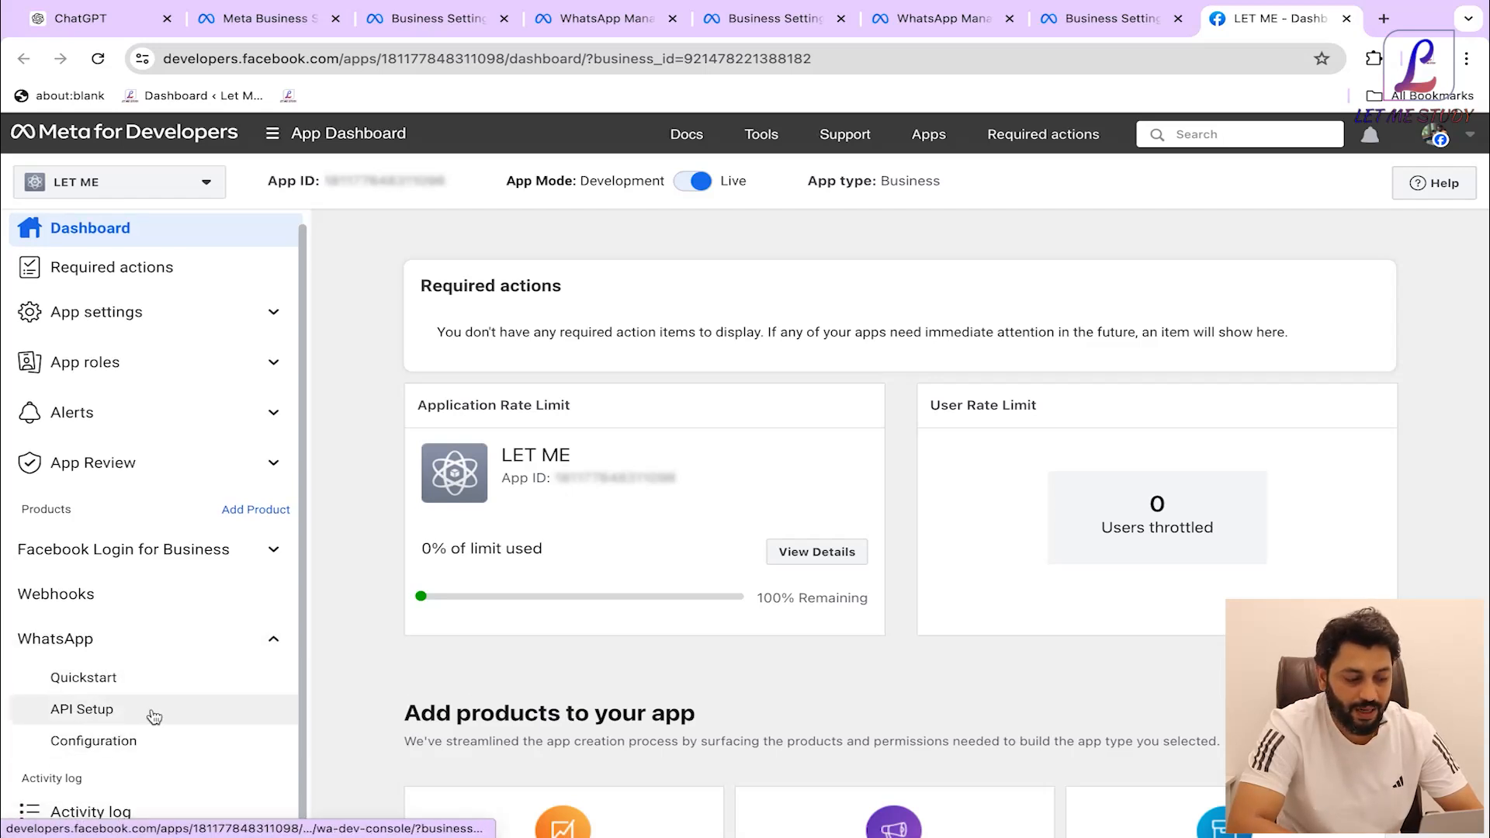
left_click(108, 688)
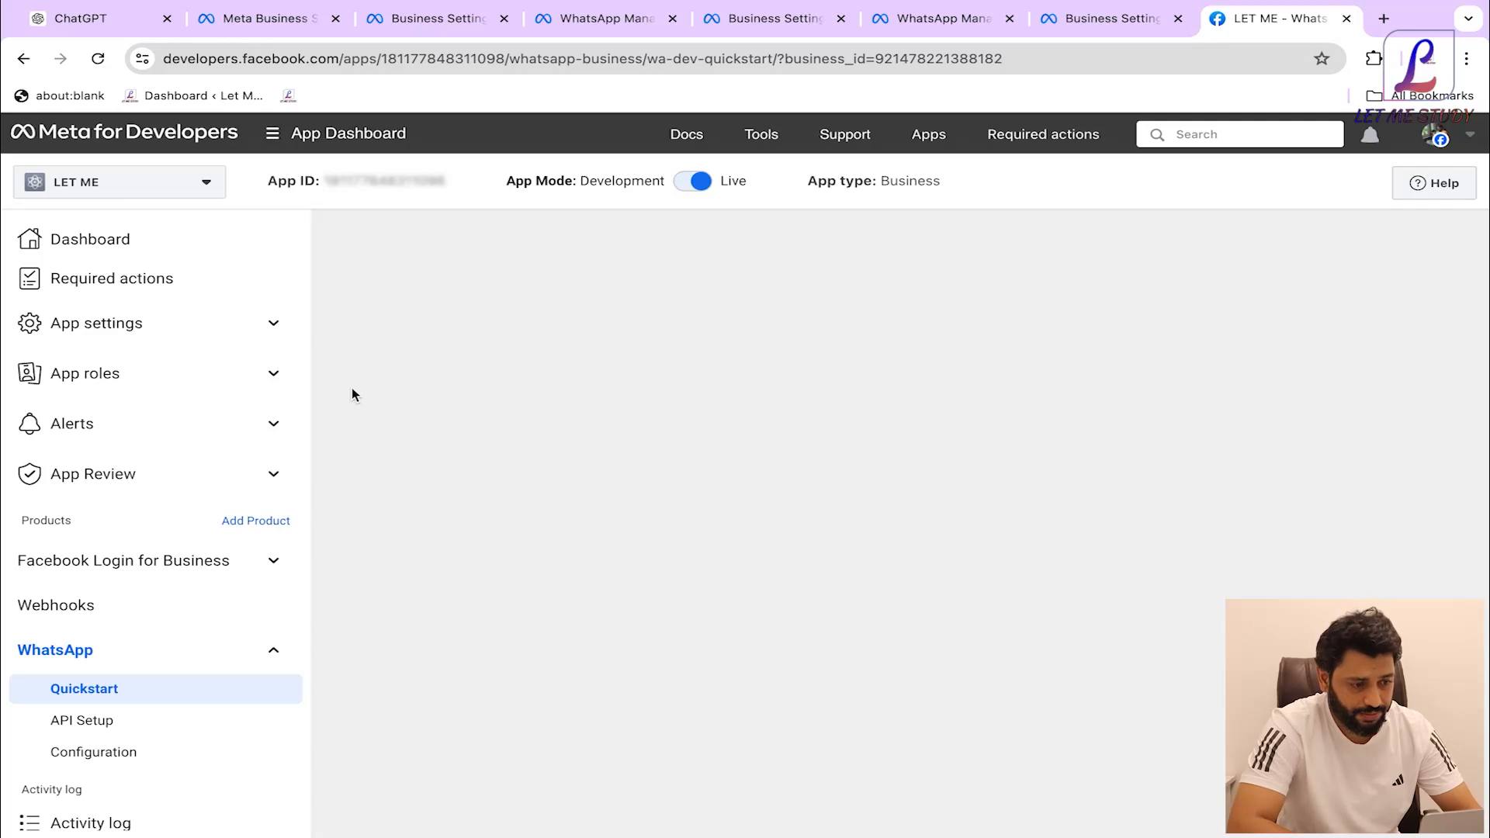
mouse_move(691, 198)
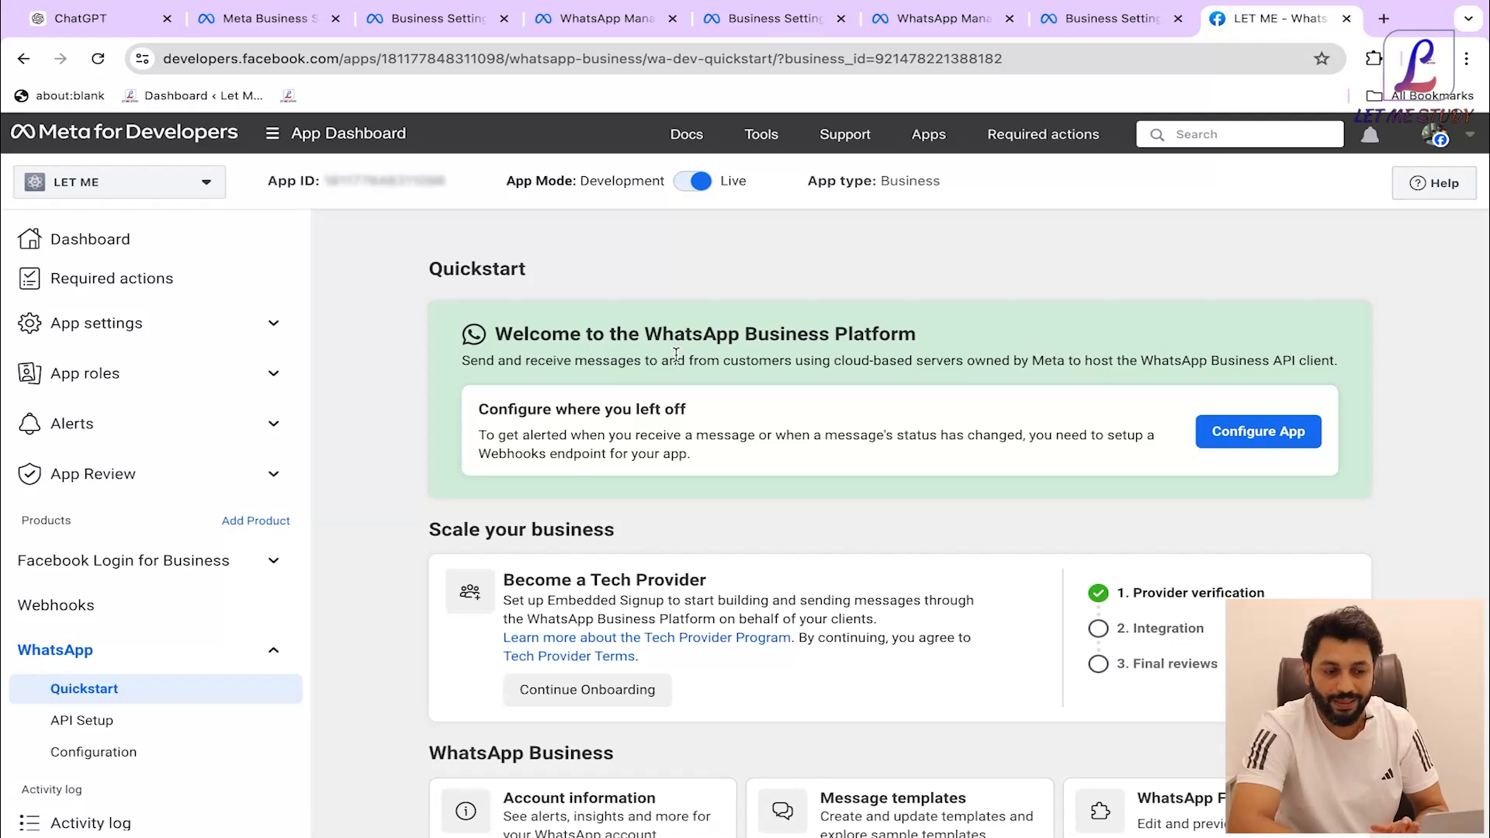
- Examine the Quickstart page's sections on scaling the business, WhatsApp Business, configuration, and documentation and support
scroll(724, 554, "down", 3)
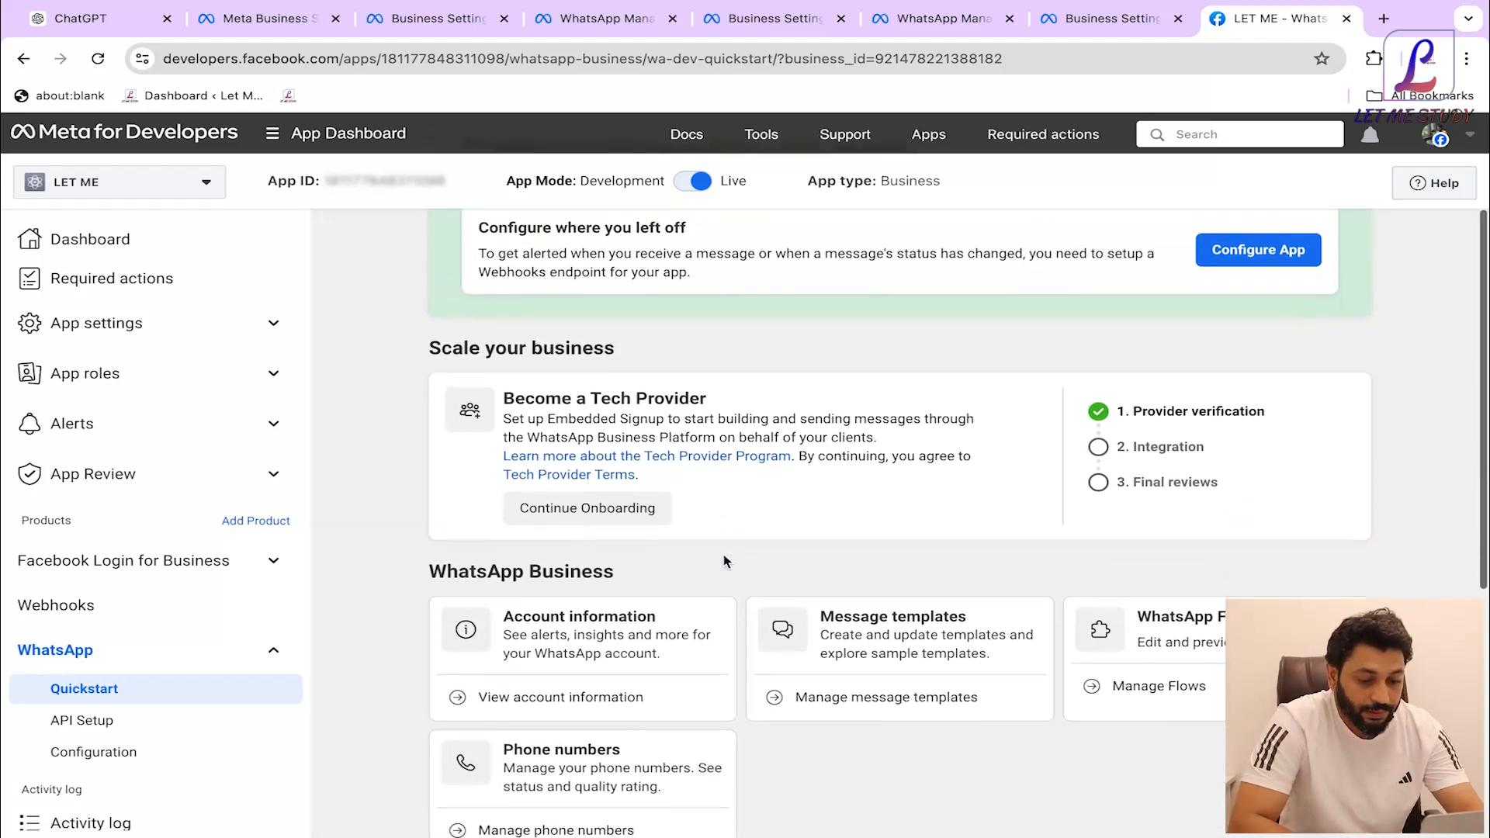
scroll(723, 554, "up", 4)
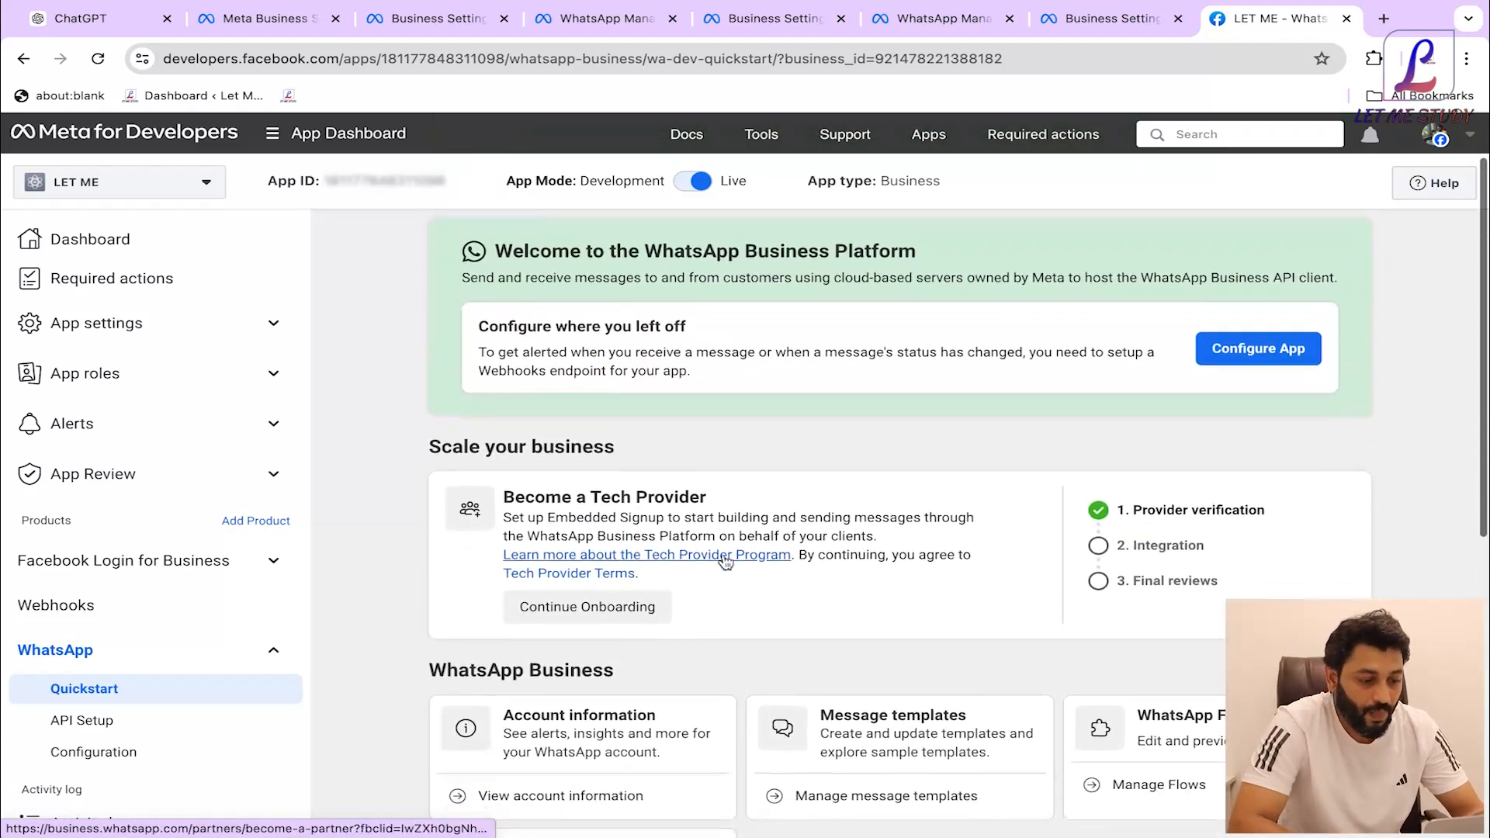
scroll(723, 554, "down", 3)
scroll(724, 554, "up", 2)
scroll(723, 554, "down", 2)
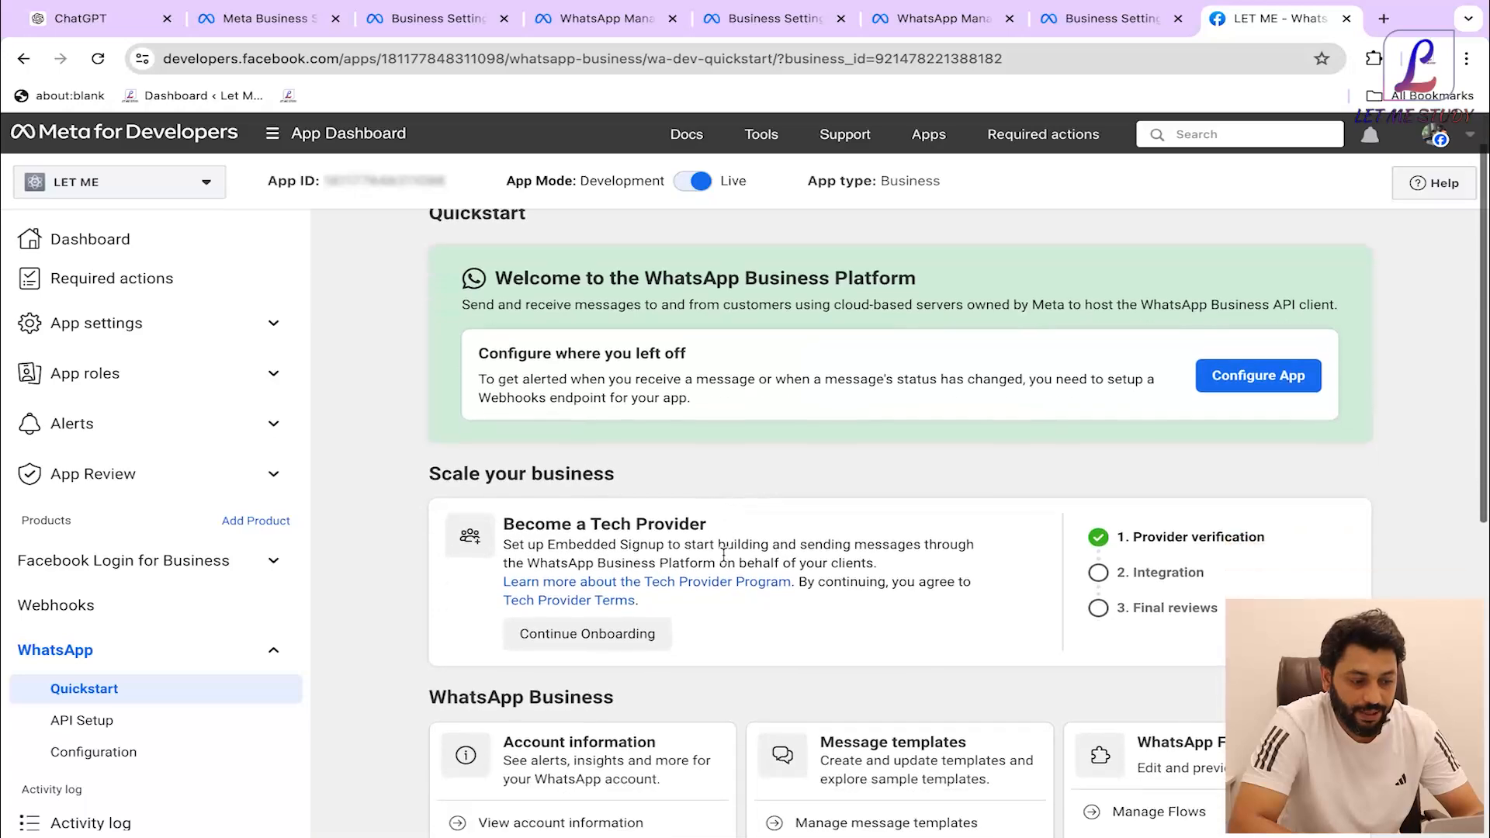
scroll(723, 555, "up", 2)
scroll(723, 556, "down", 8)
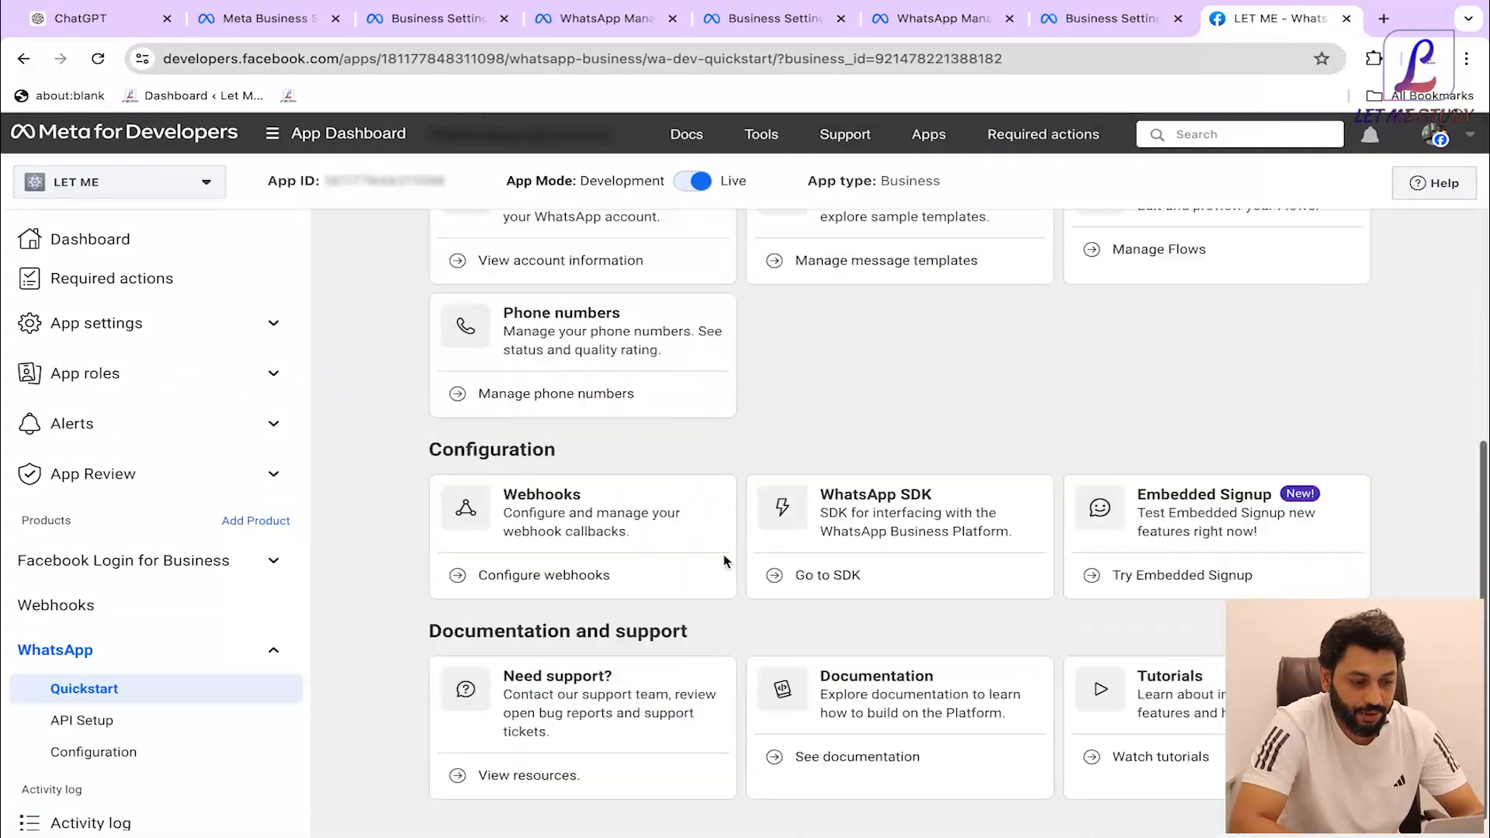
scroll(723, 556, "up", 4)
scroll(724, 556, "up", 4)
scroll(723, 555, "down", 8)
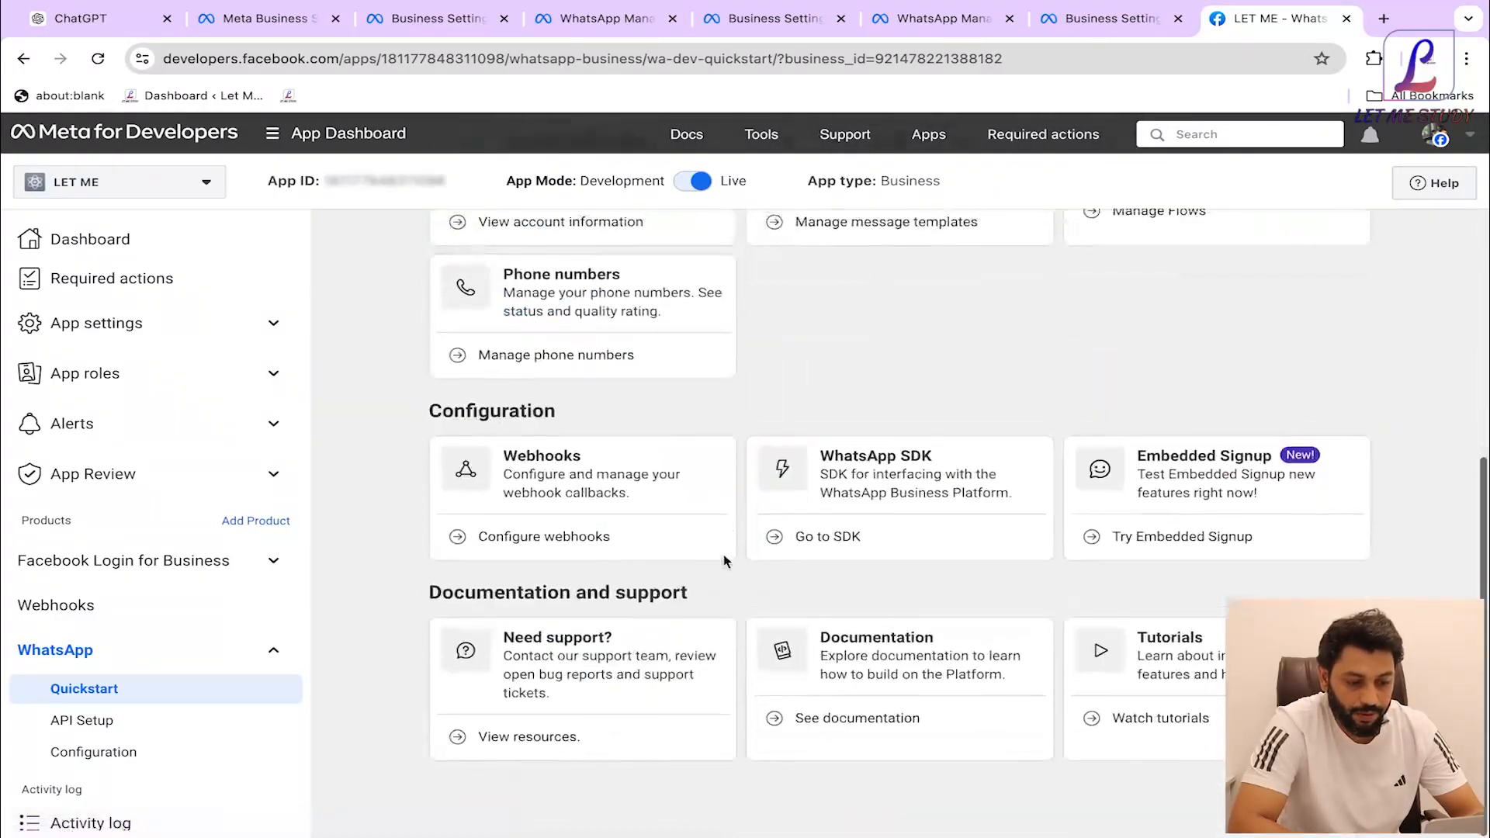
scroll(822, 398, "up", 7)
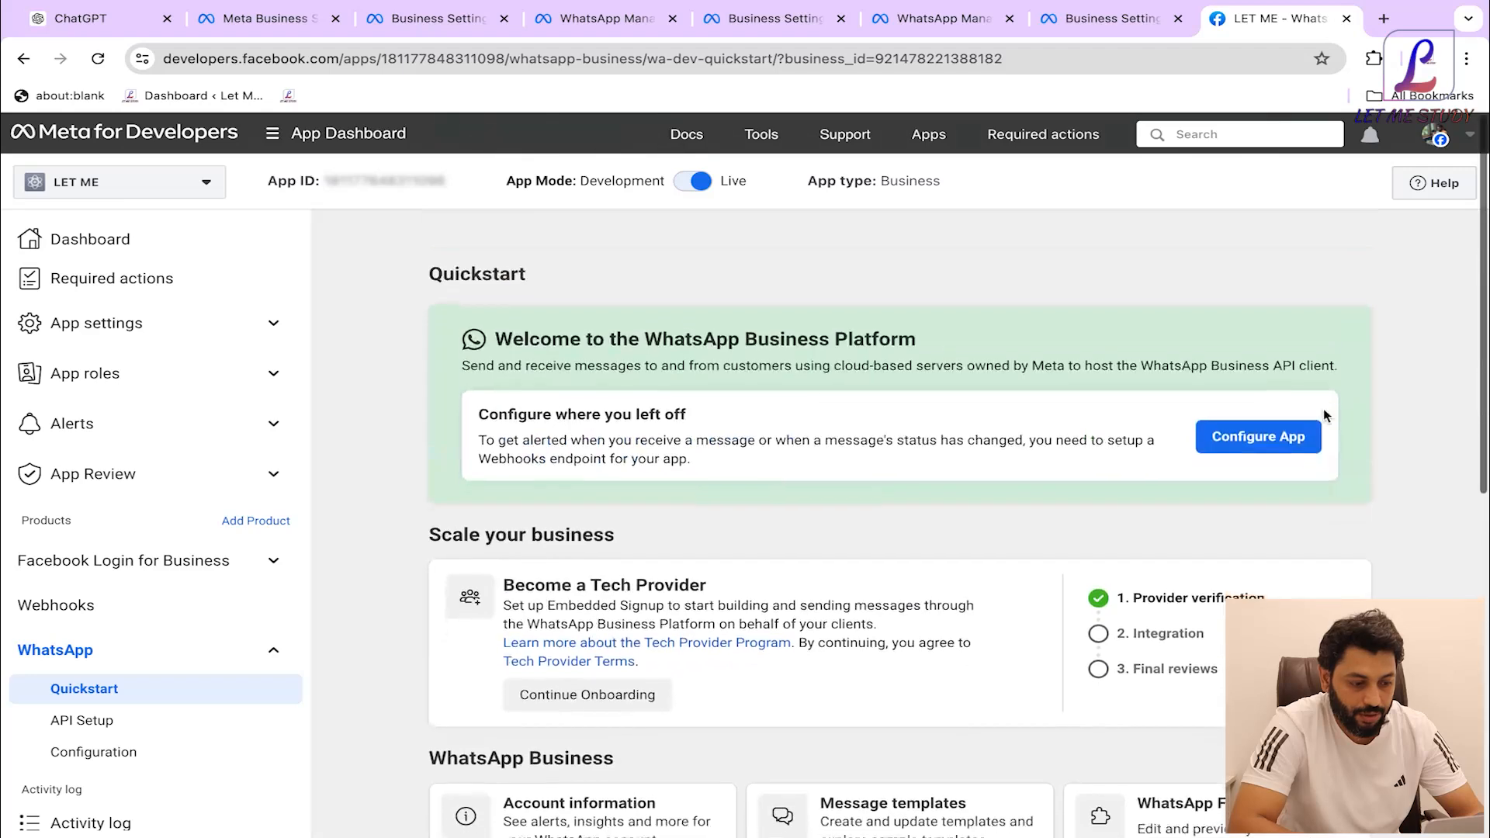
- Open the app's WhatsApp Configuration page through Configure App and highlight the Webhook heading
left_click(1273, 430)
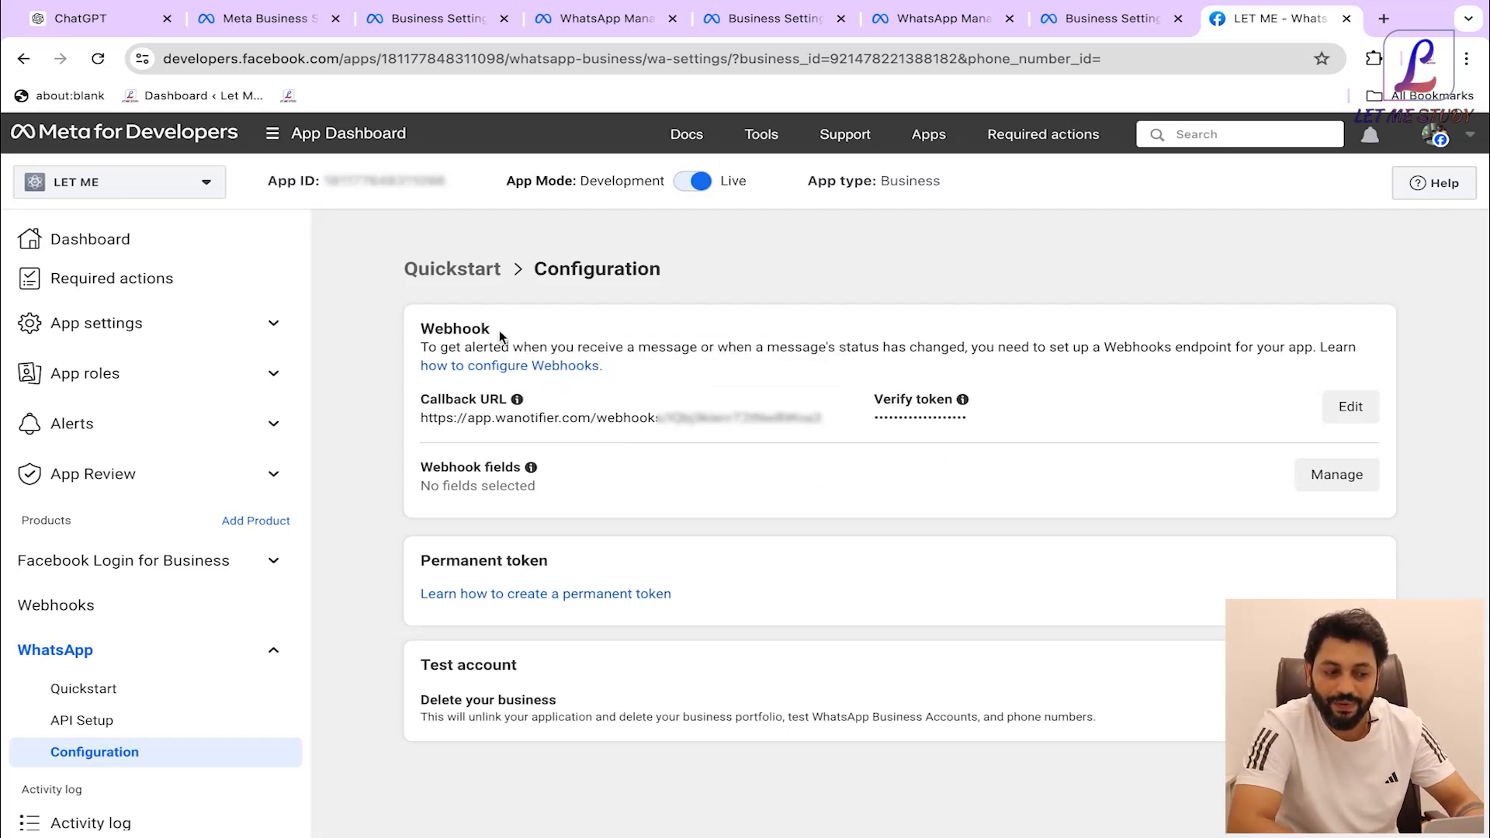
left_click_drag(499, 329, 371, 332)
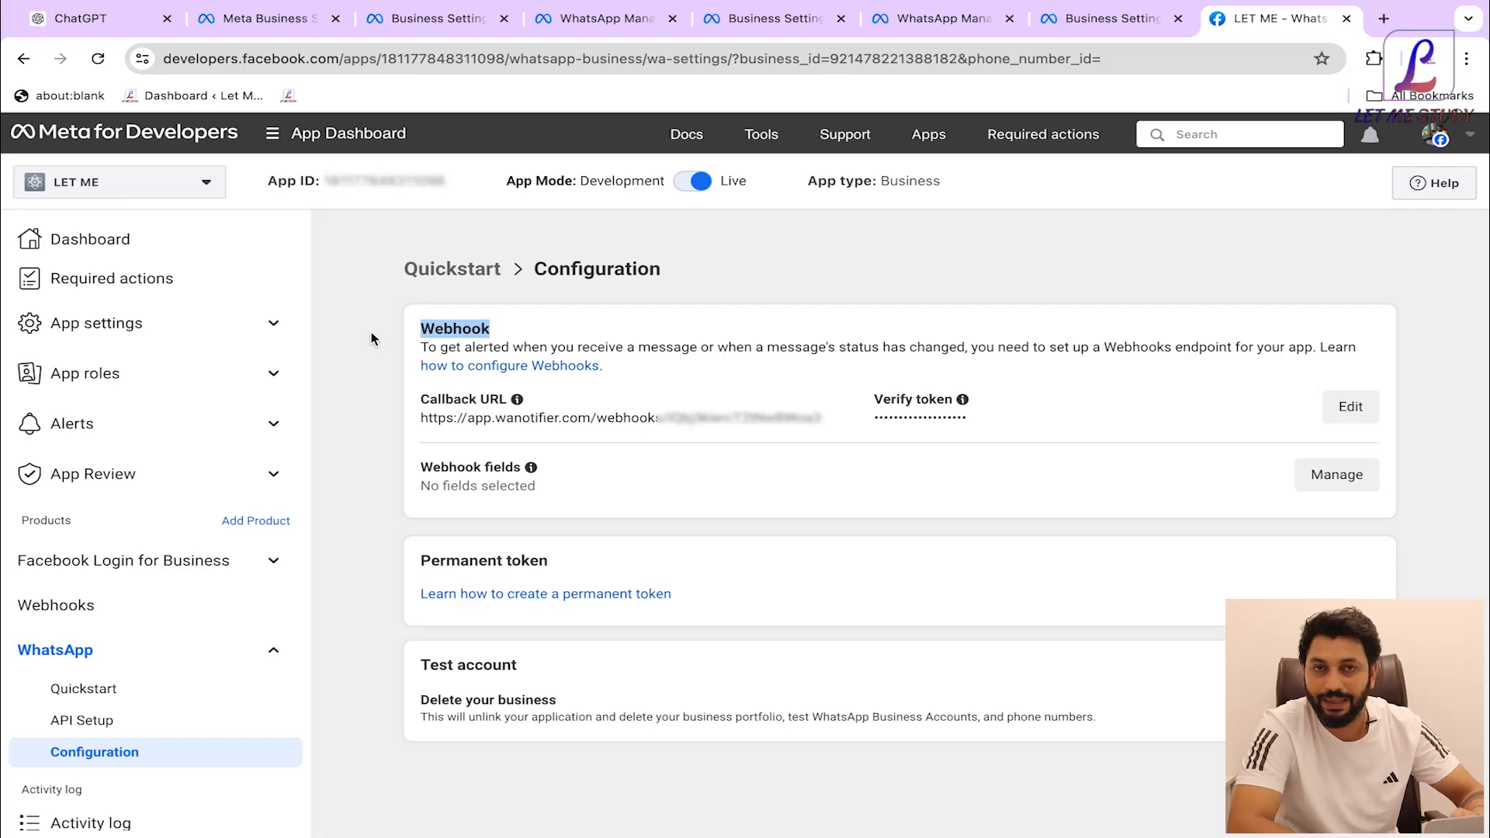
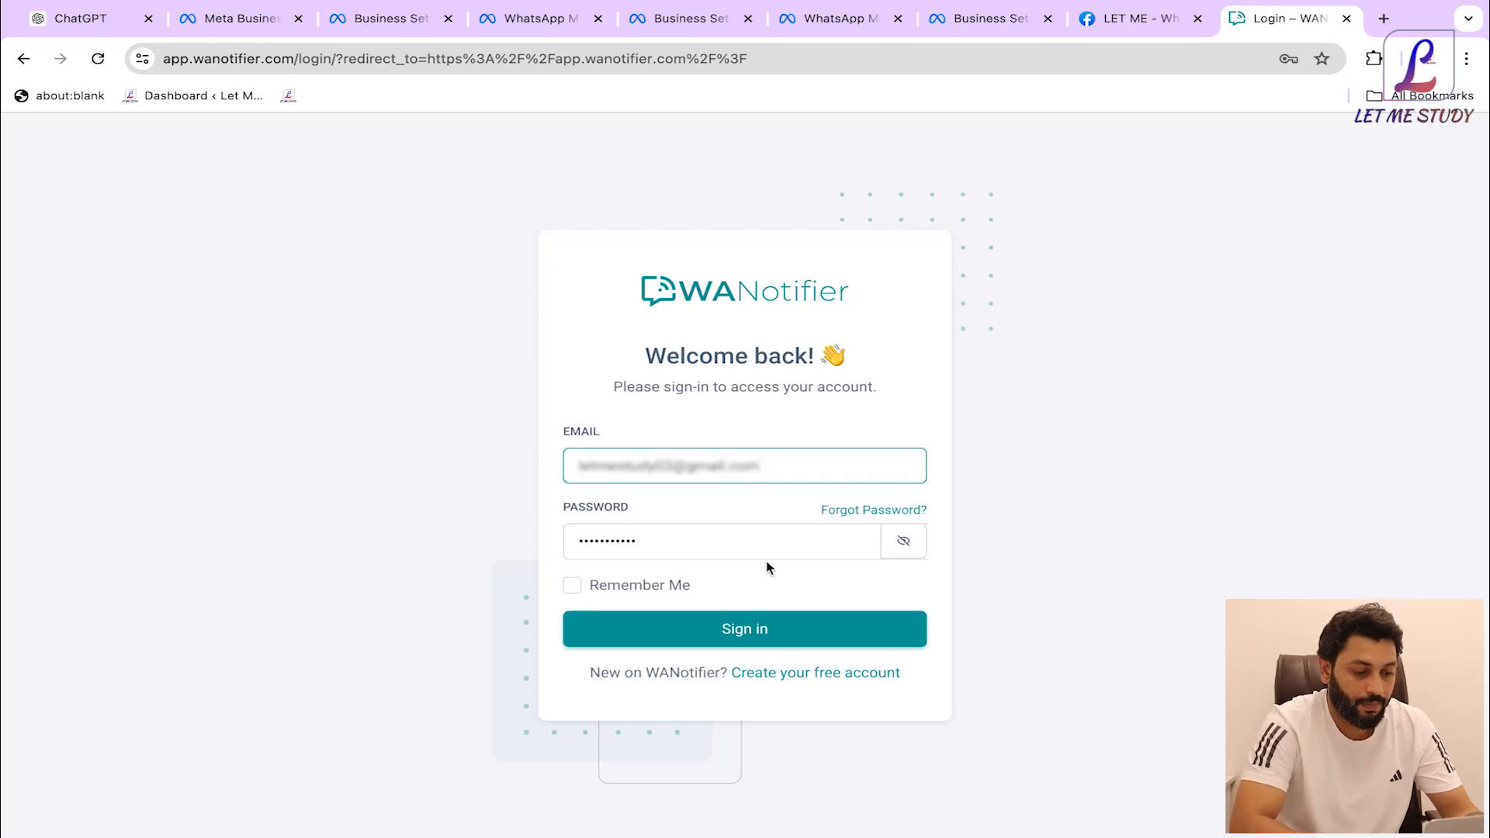
- Sign in to WANotifier with the filled-in credentials and show the list of connected Let Me Design numbers
left_click(732, 629)
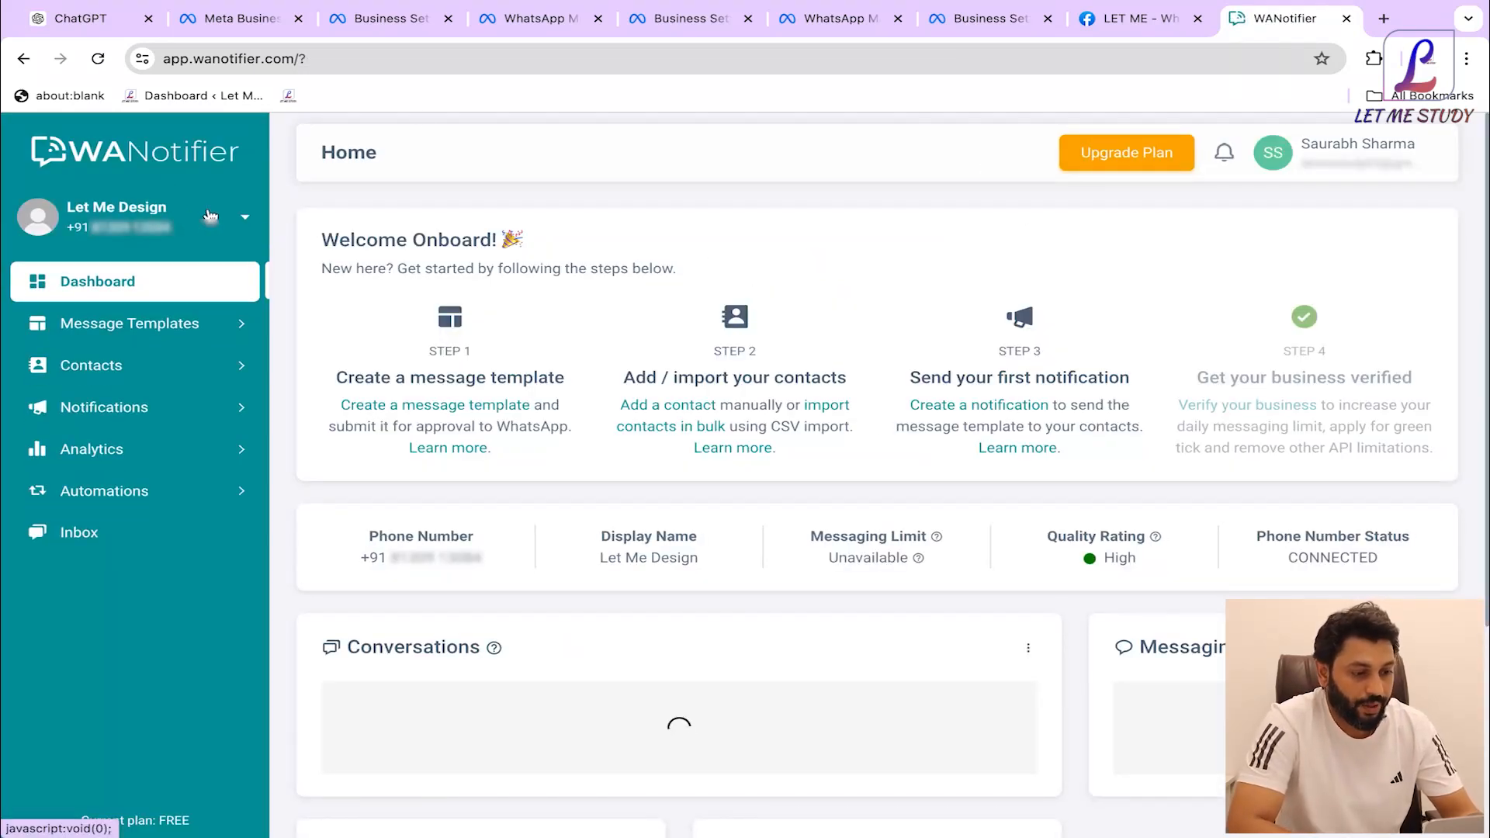
left_click(227, 229)
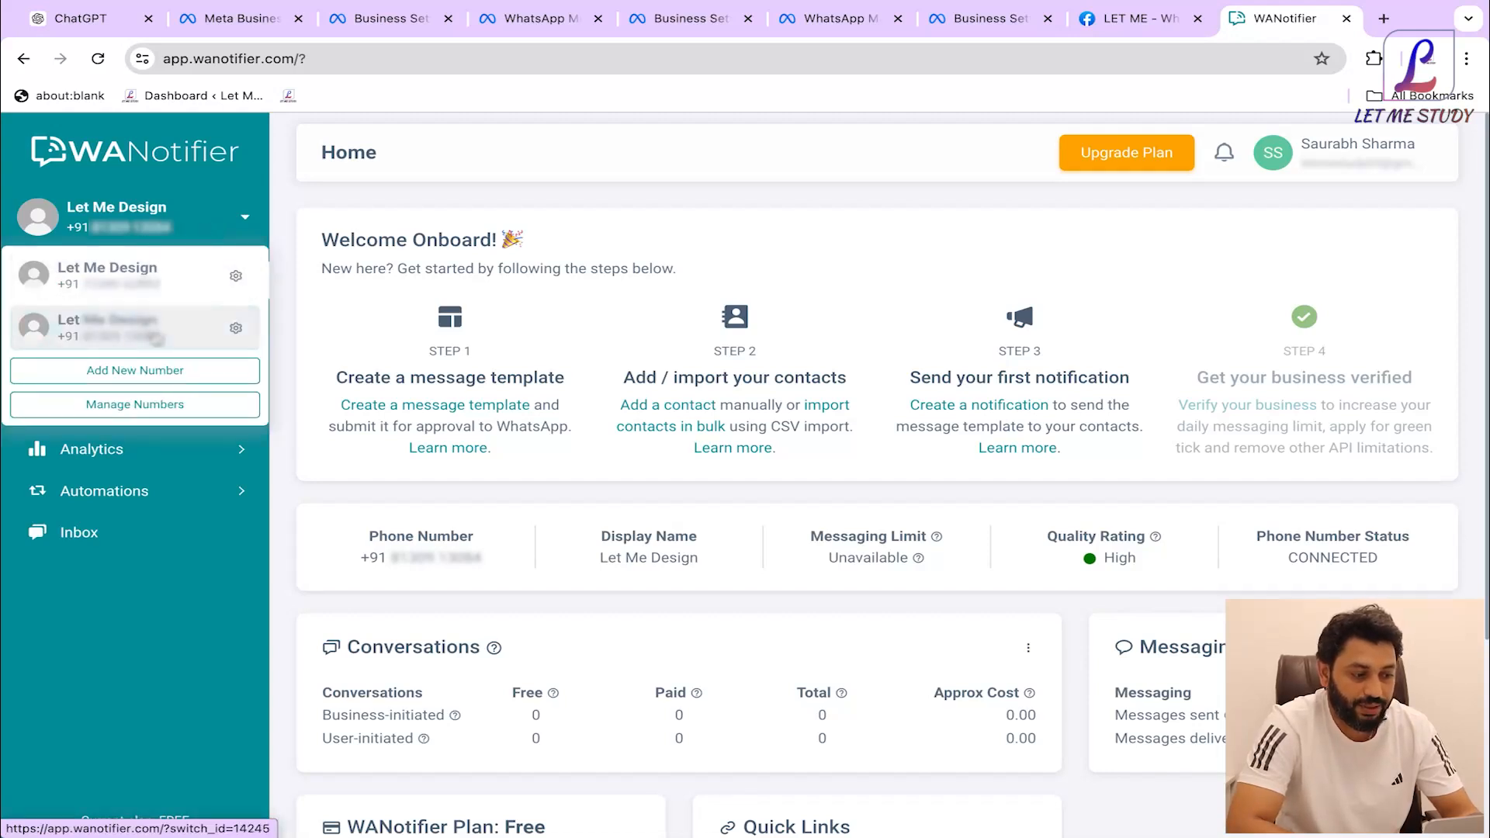
left_click(1131, 19)
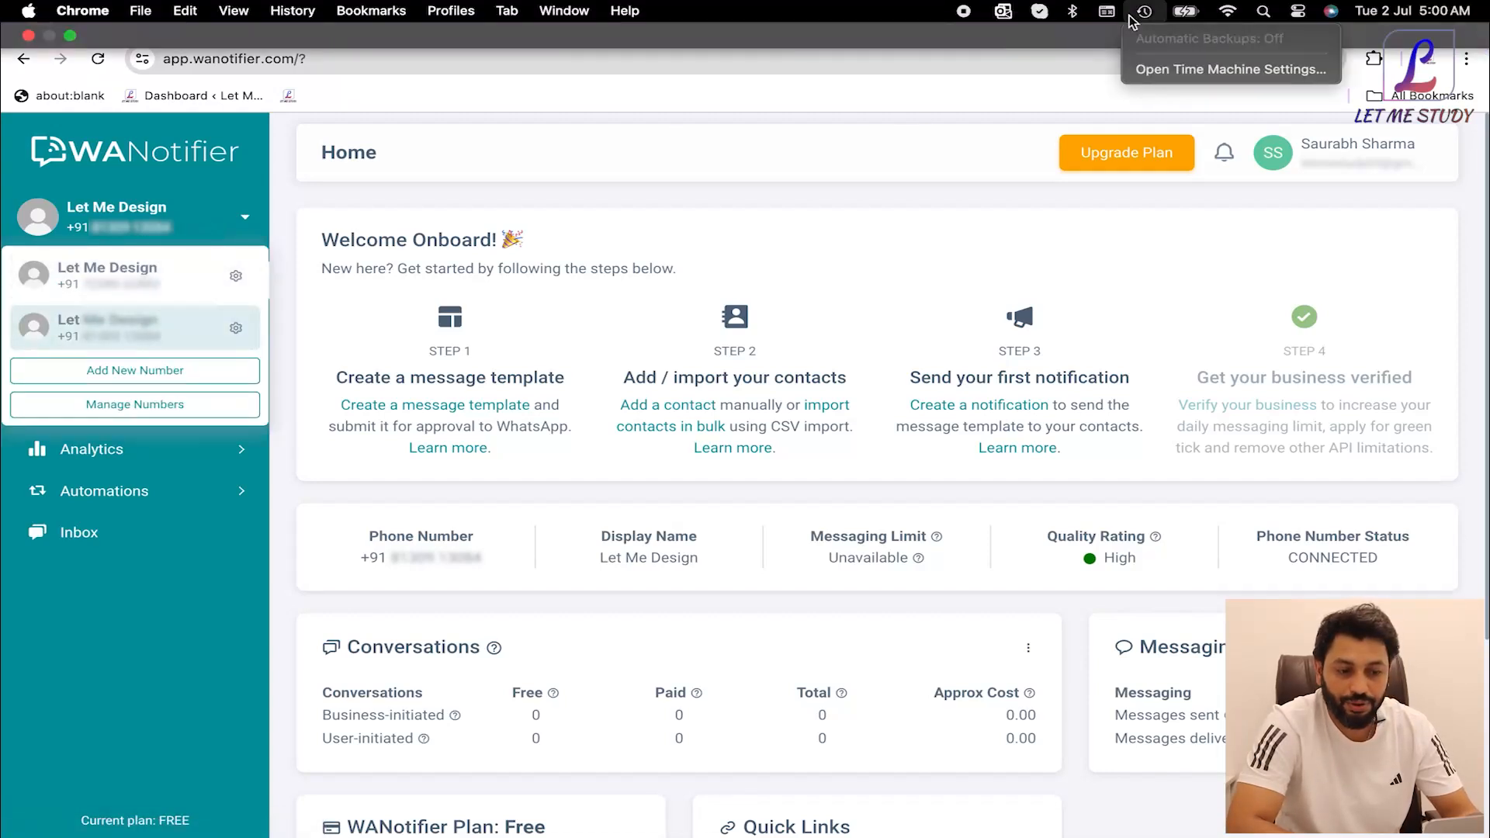
left_click(1047, 105)
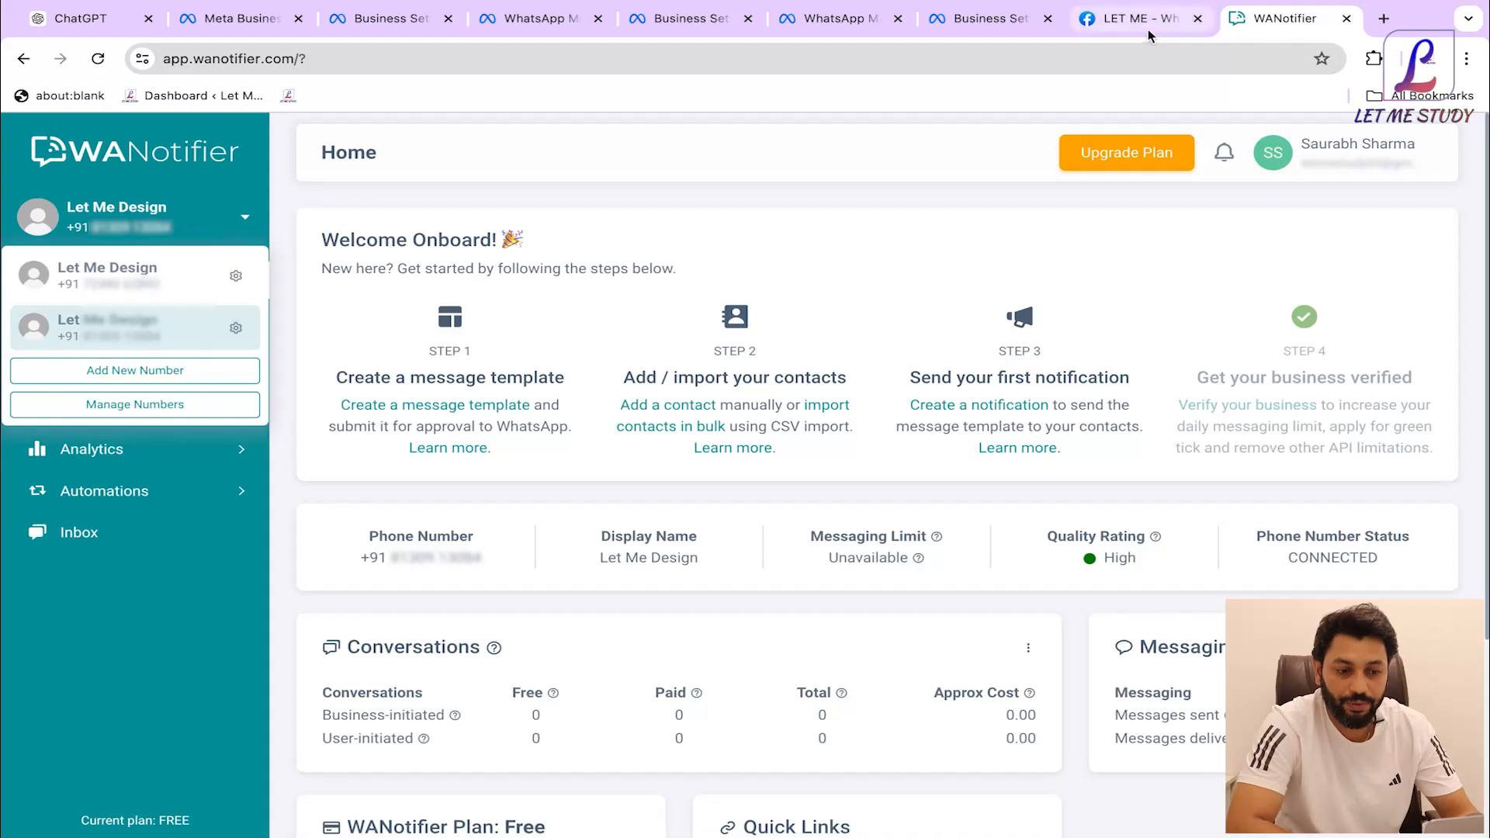
- Switch to WhatsApp Manager and review the phone numbers and options of Let Me Design and Test WhatsApp Business Account
left_click(1139, 18)
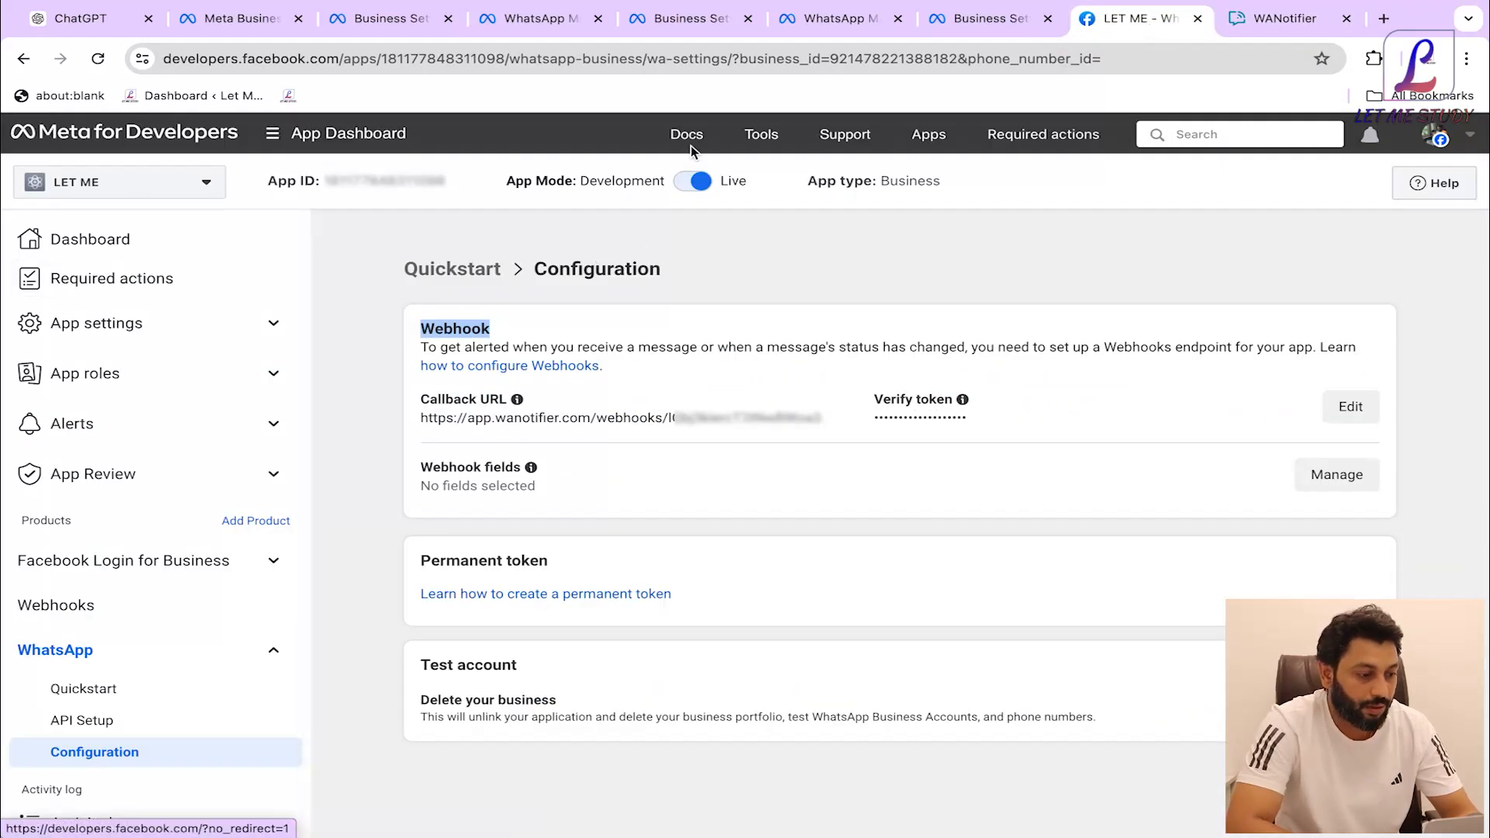
left_click(990, 28)
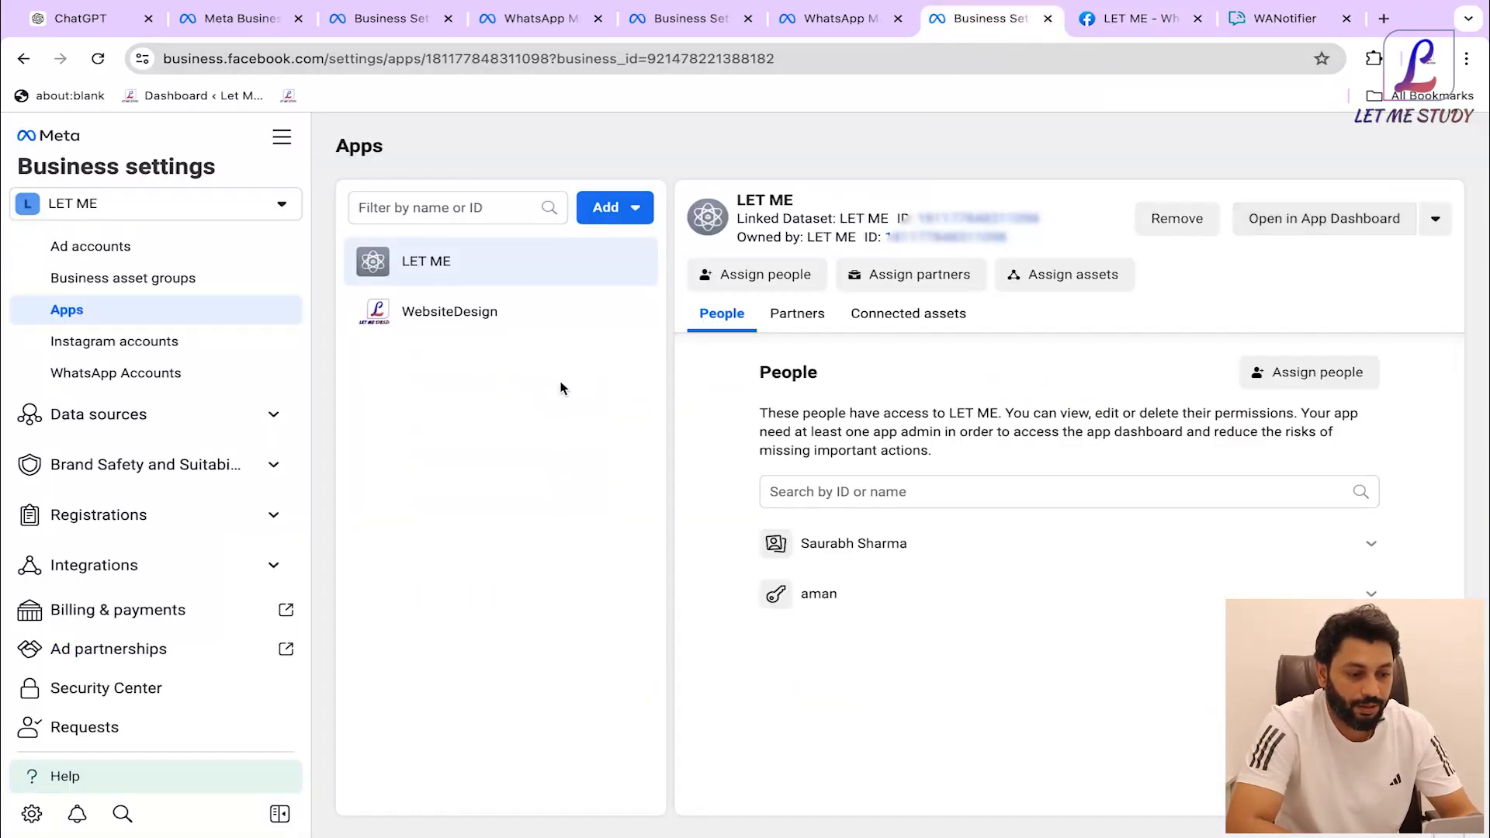
left_click(842, 28)
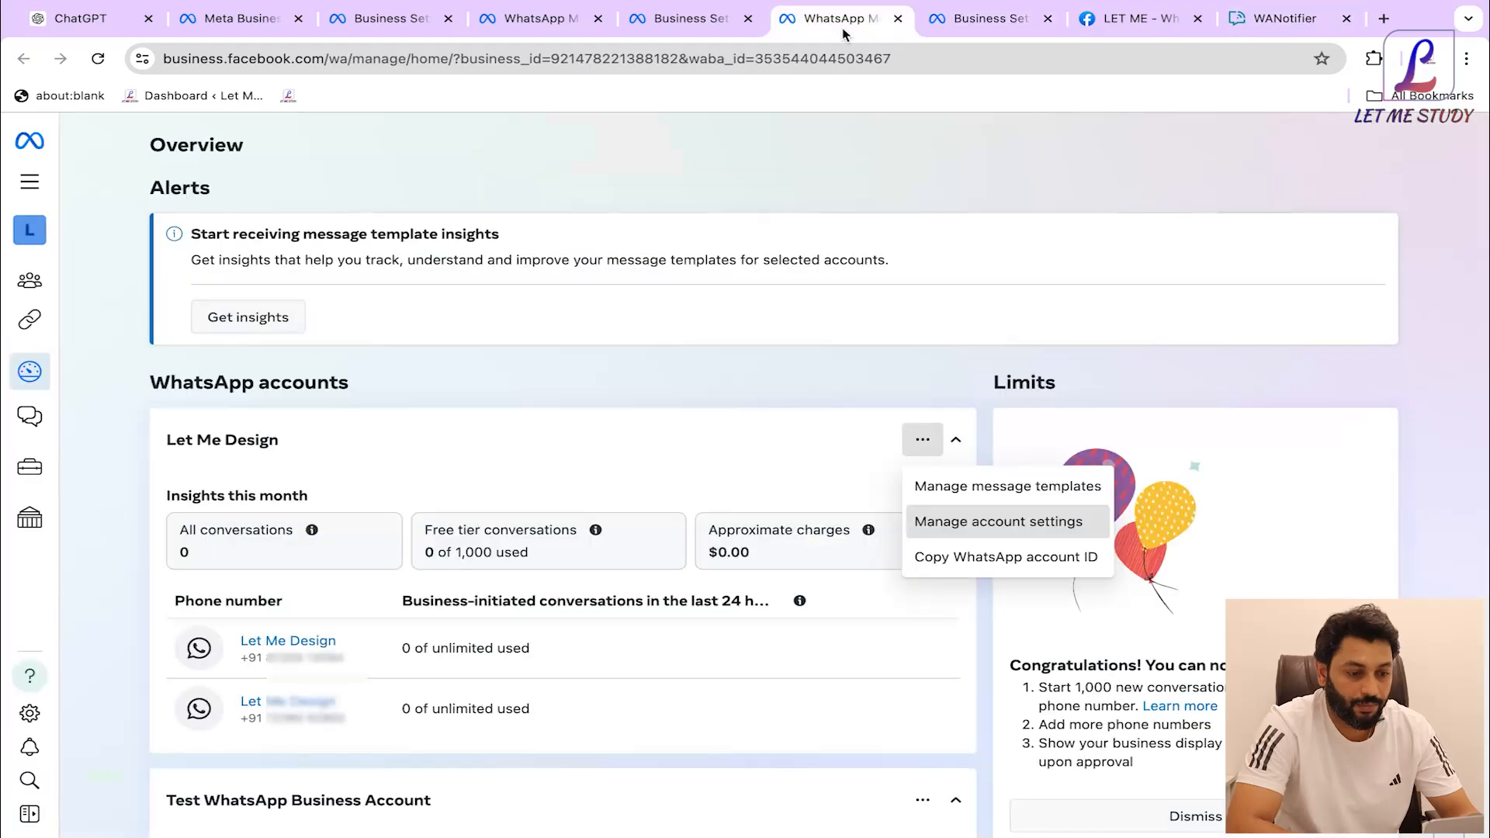
scroll(654, 454, "down", 2)
scroll(655, 454, "up", 1)
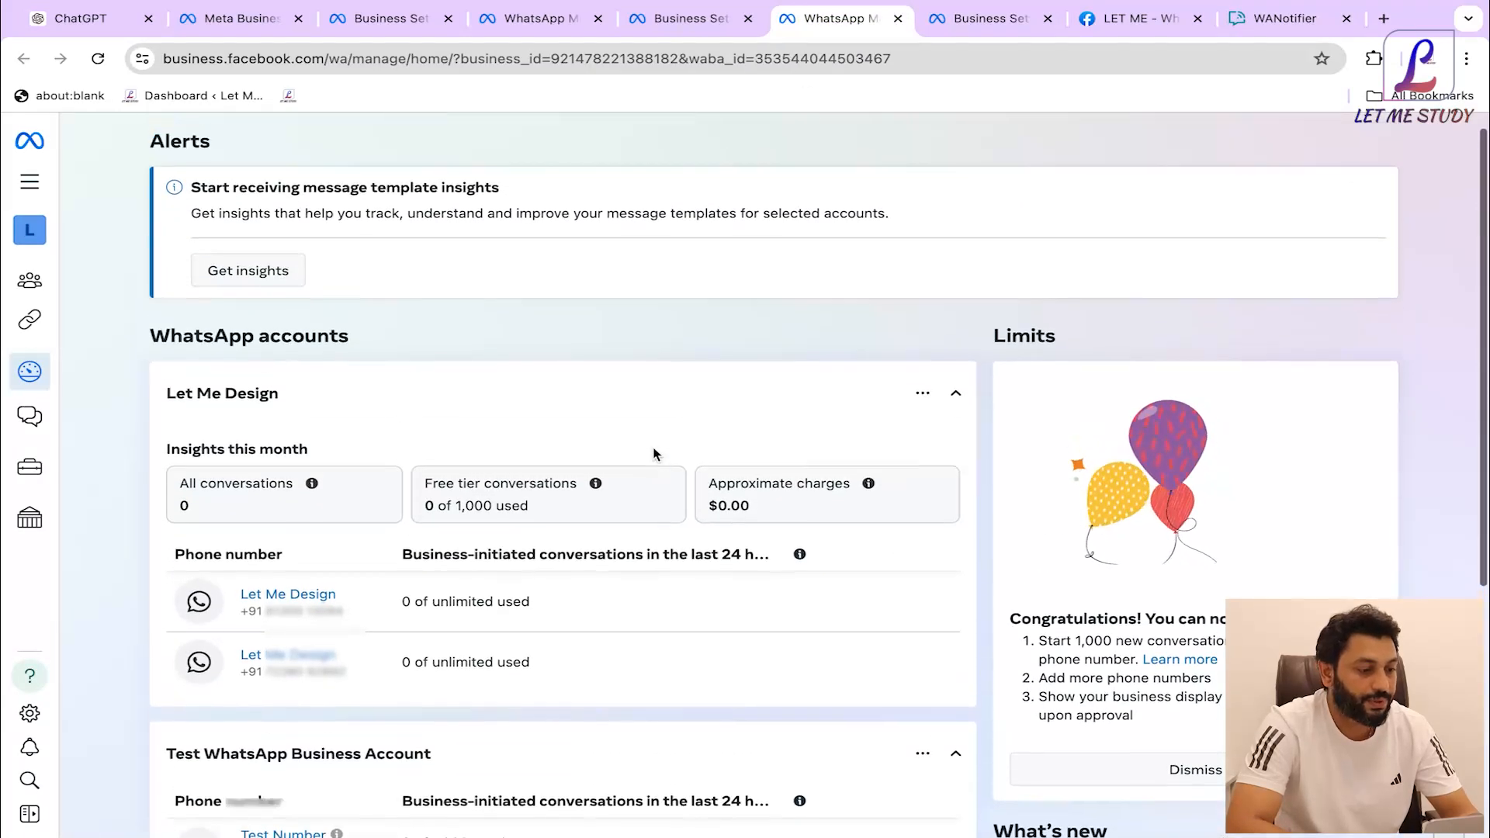
scroll(655, 454, "down", 2)
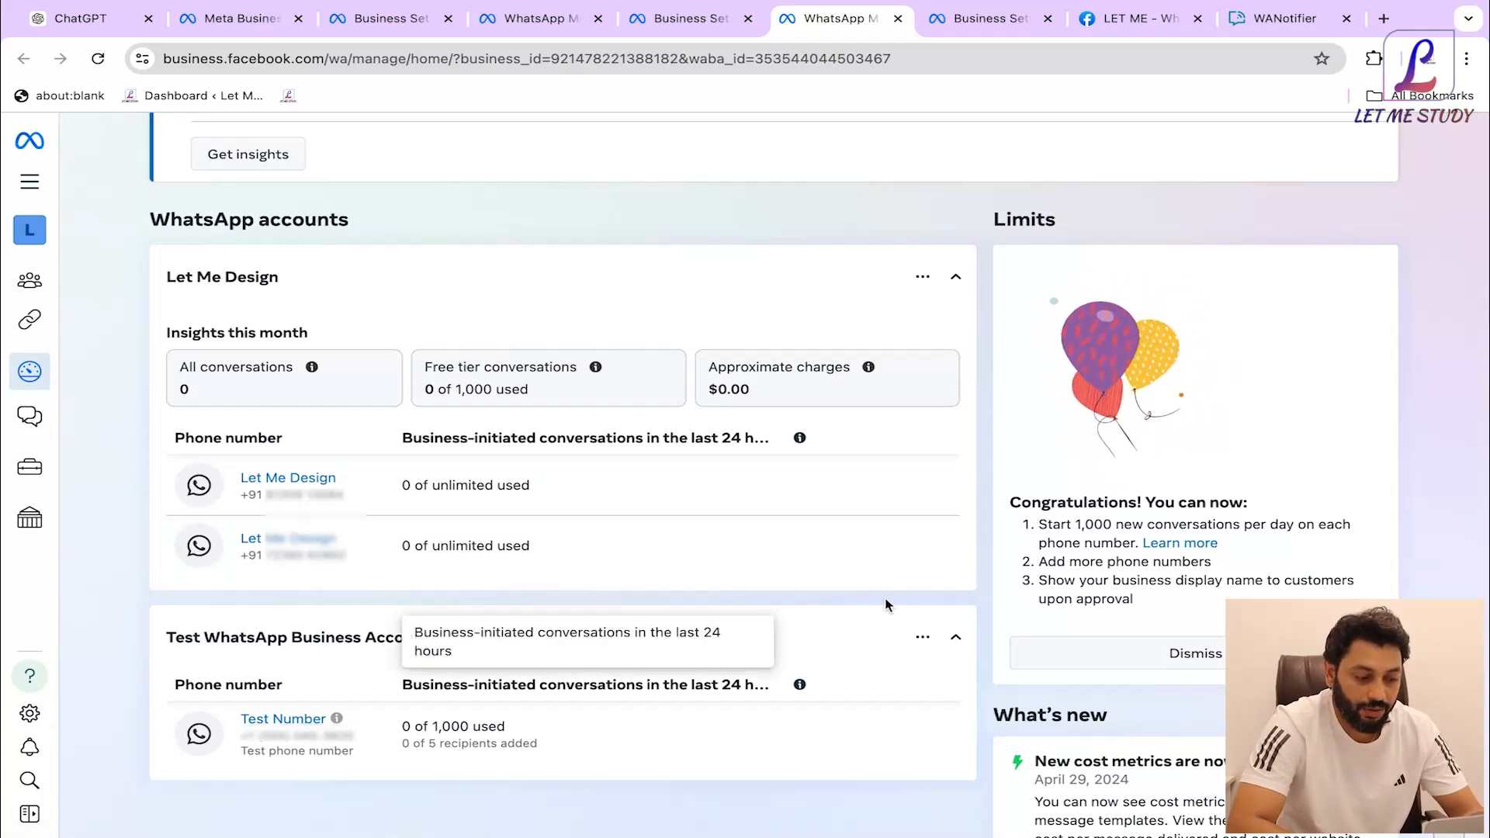
left_click(922, 639)
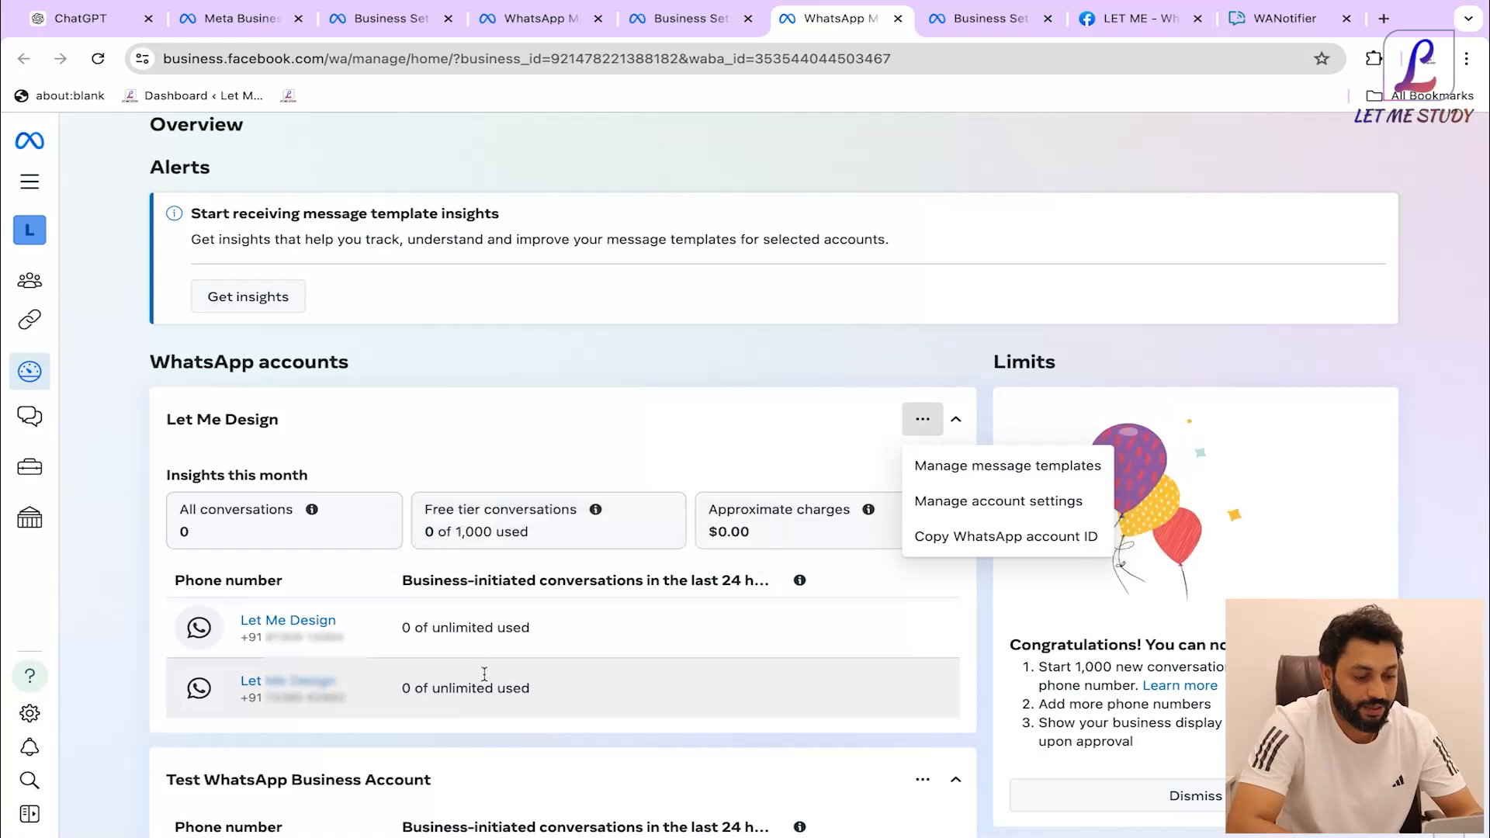
left_click(672, 355)
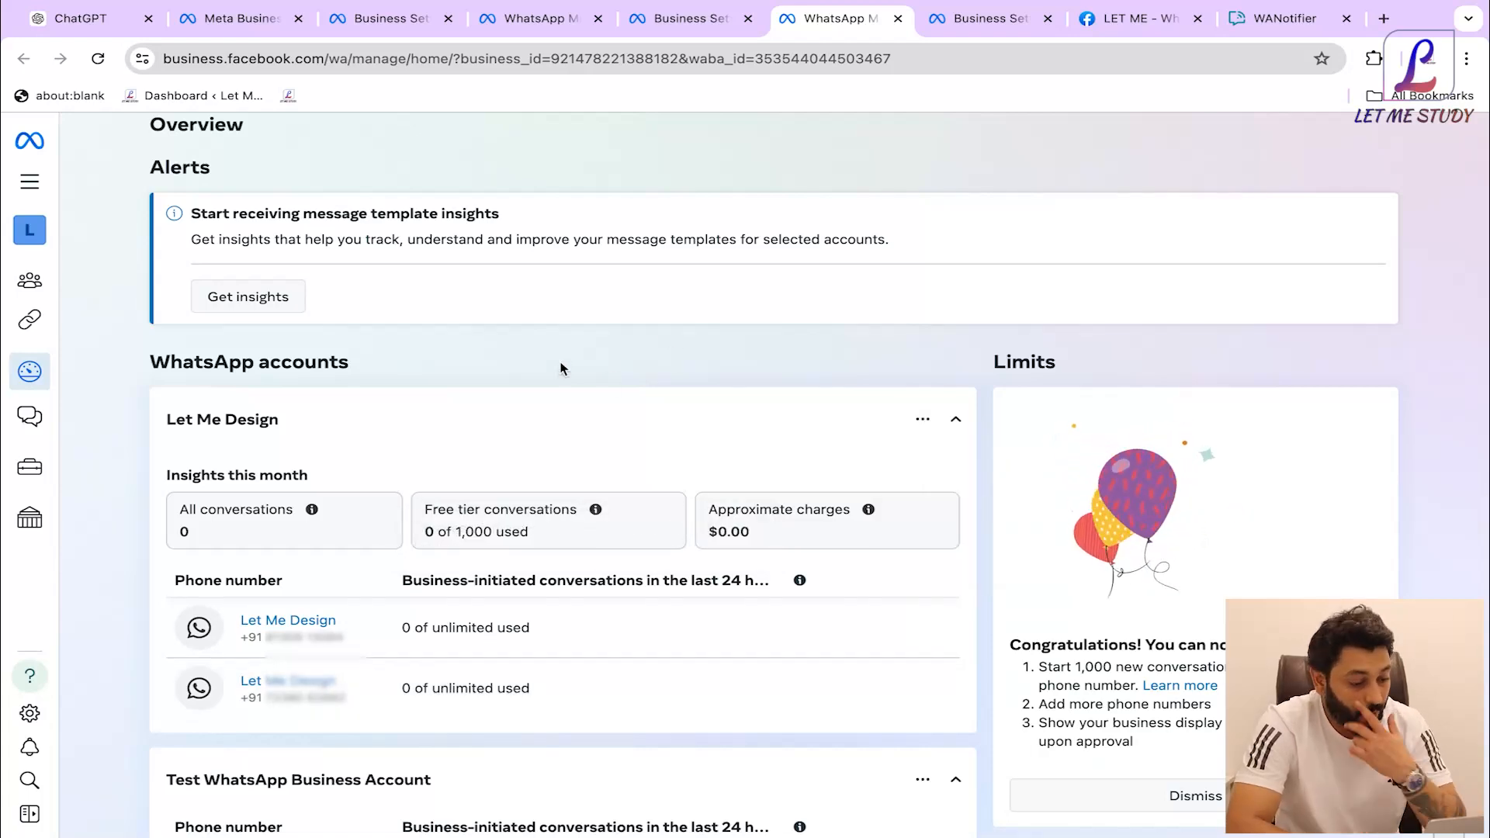
- Open the account settings of the Let Me Design WhatsApp account from the WhatsApp Manager overview
left_click(1267, 30)
left_click(1128, 23)
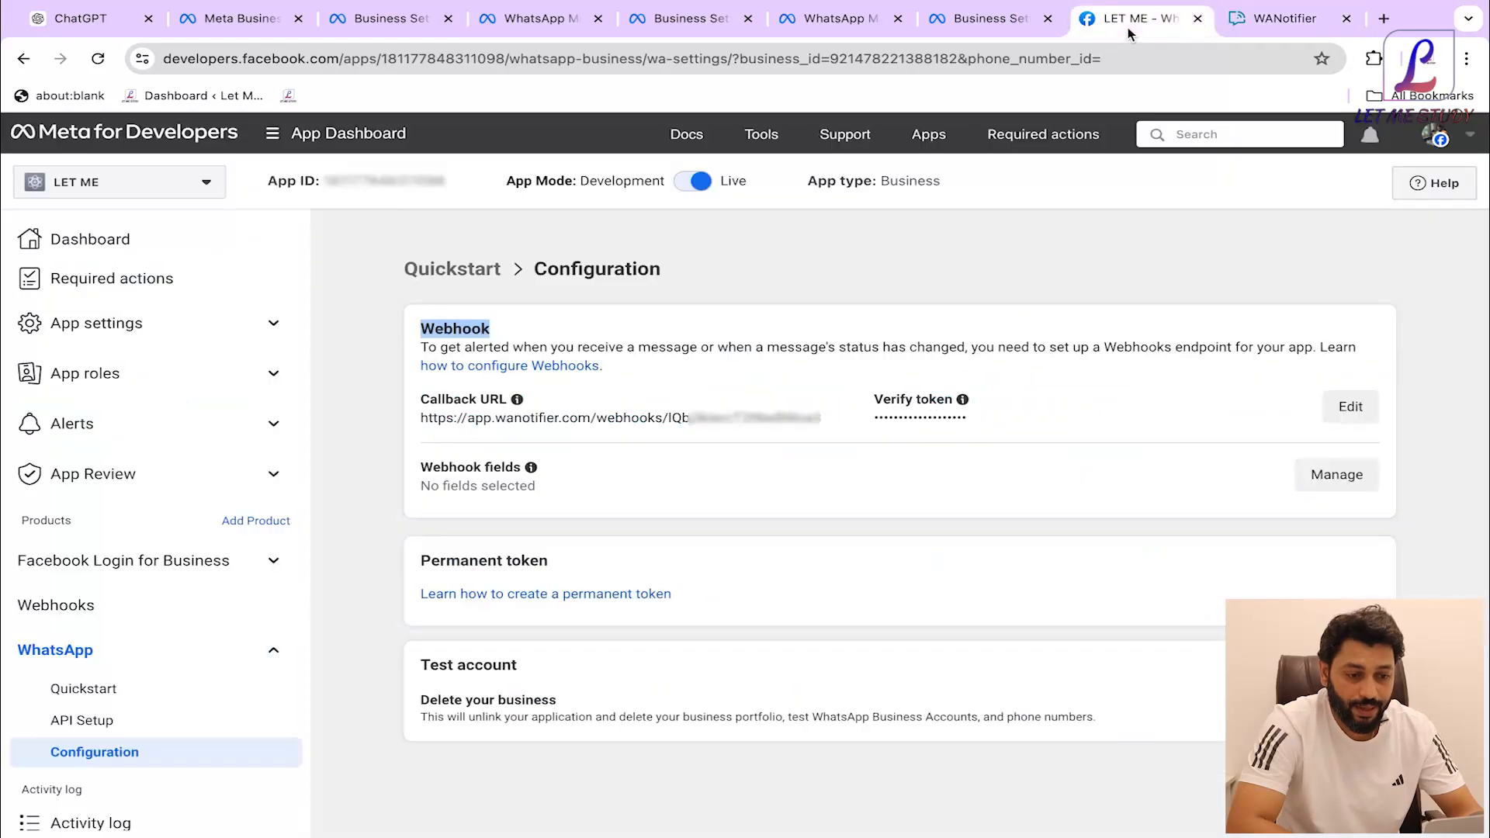
left_click(958, 28)
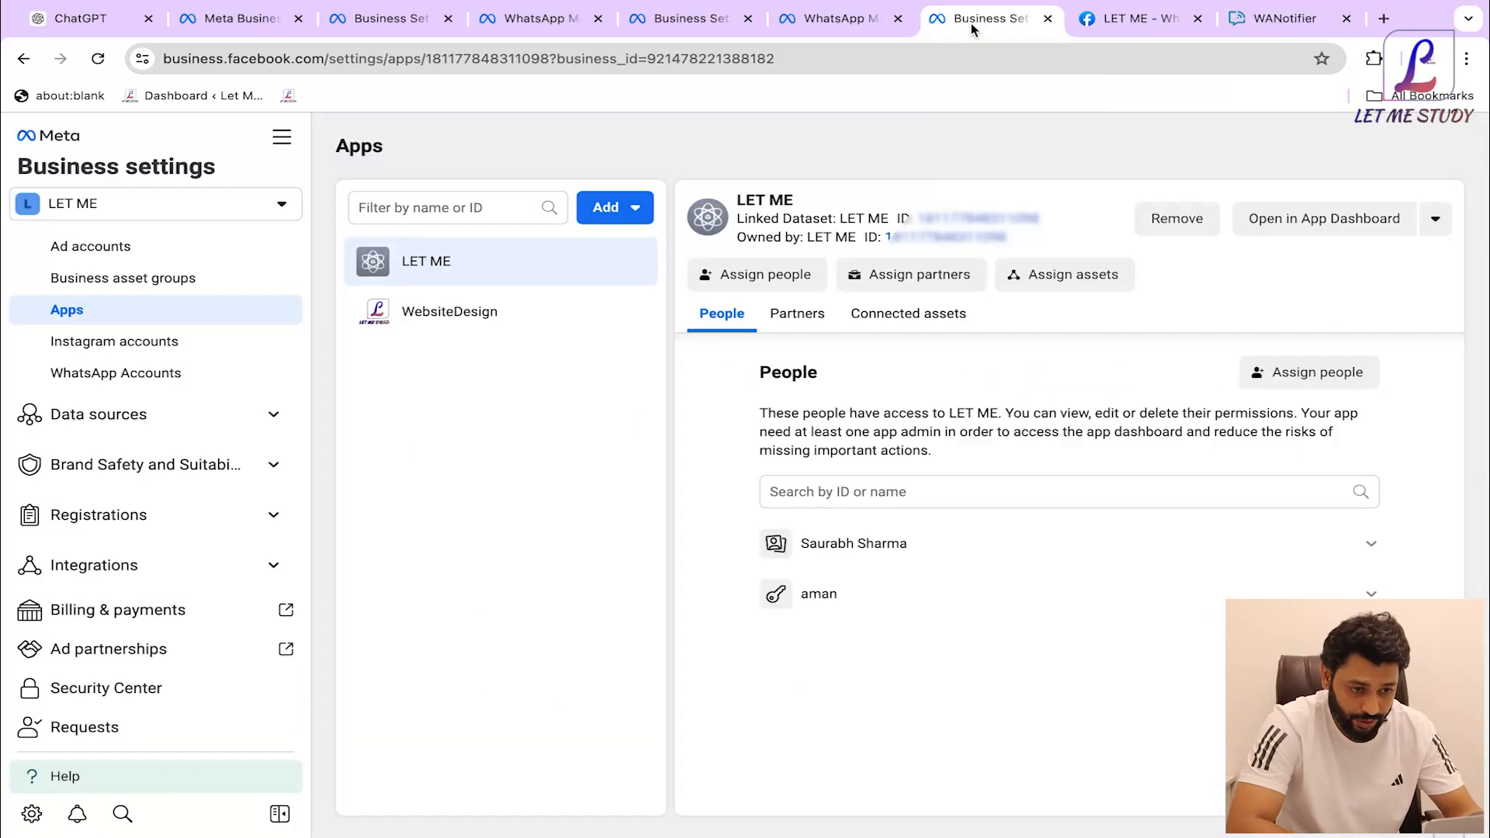
left_click(841, 26)
scroll(421, 616, "down", 3)
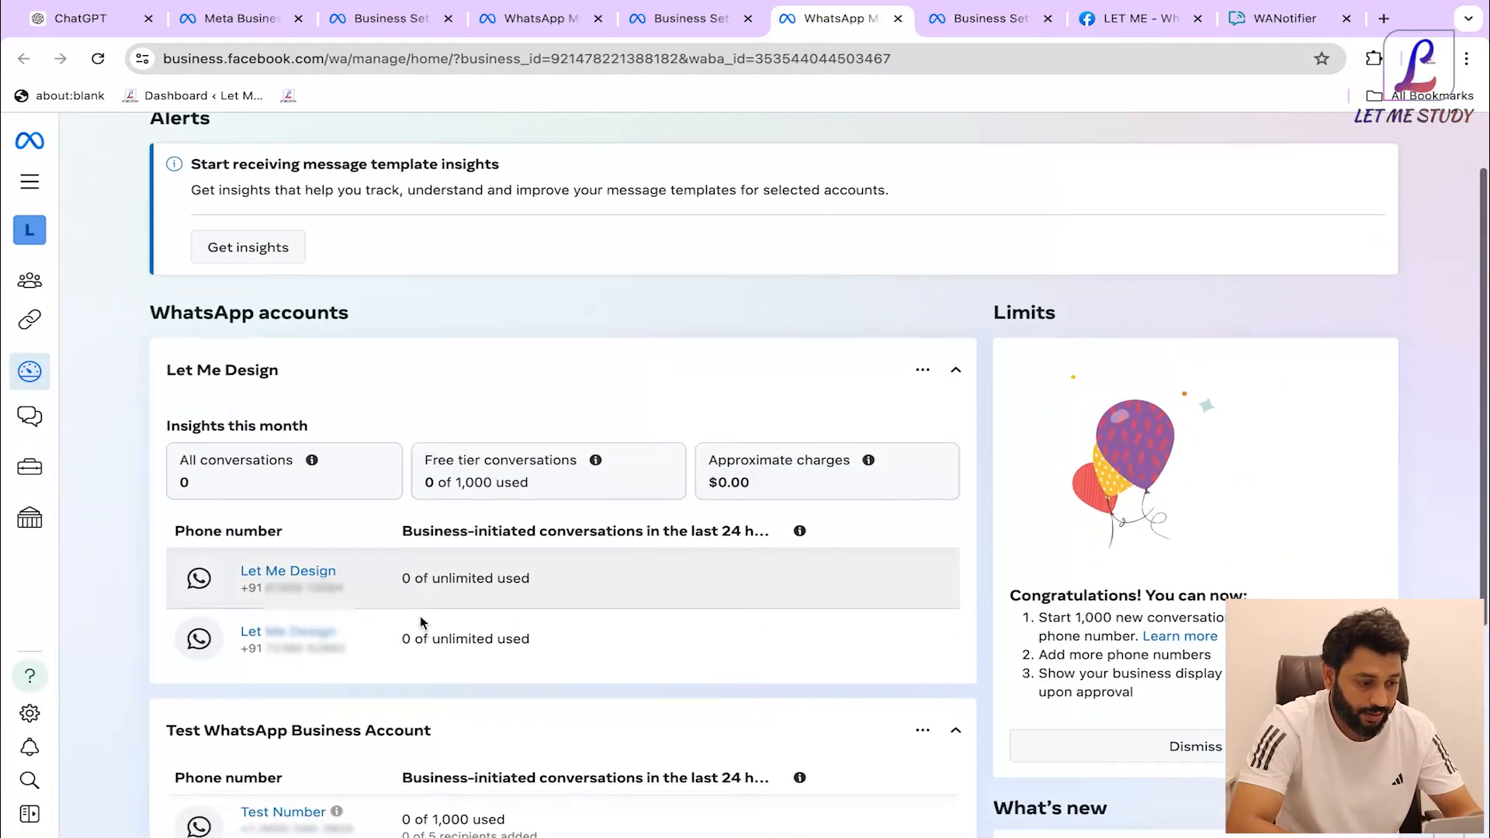
scroll(421, 617, "up", 3)
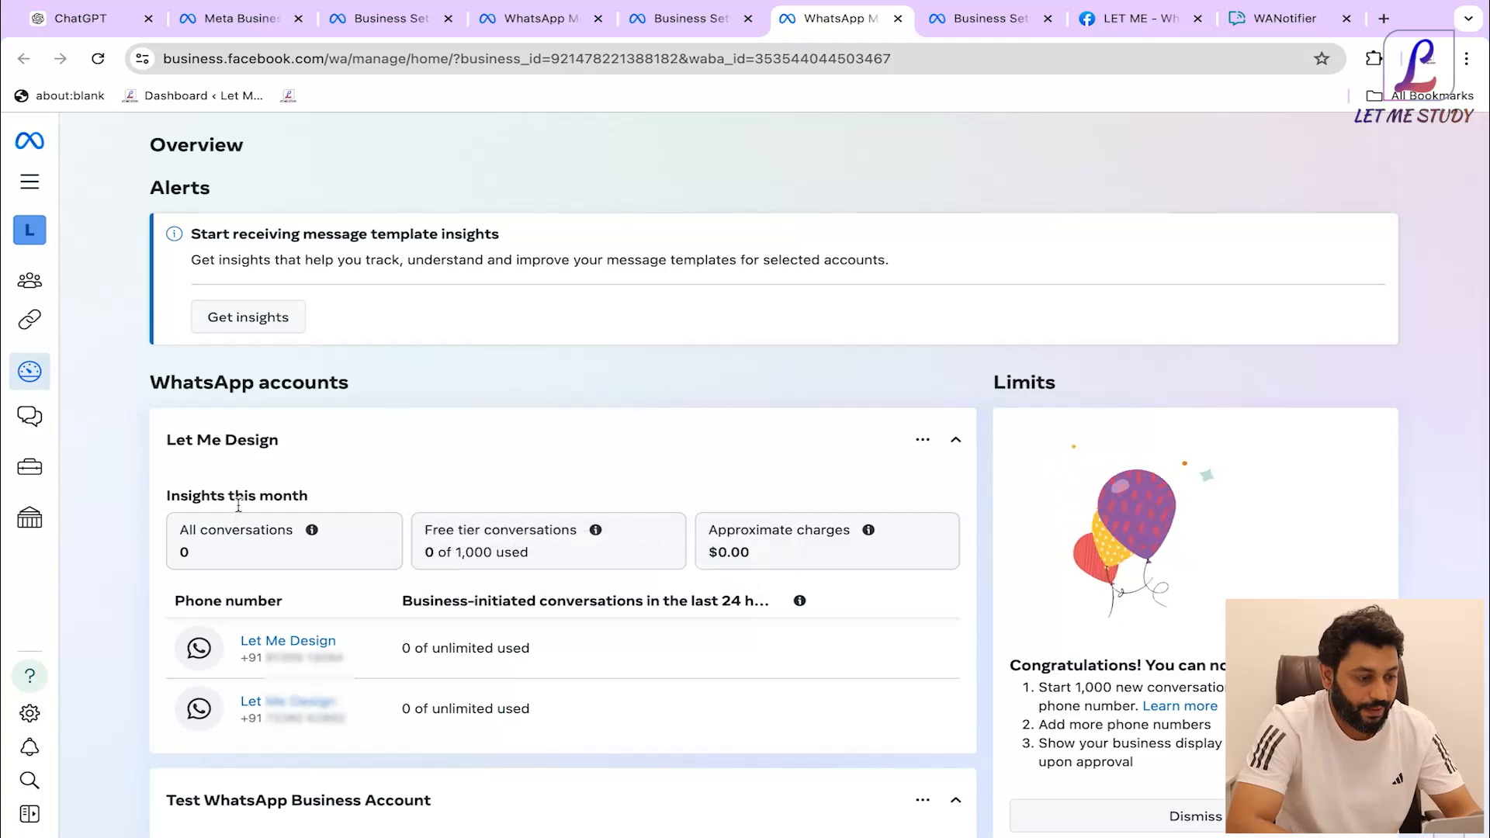
left_click(923, 440)
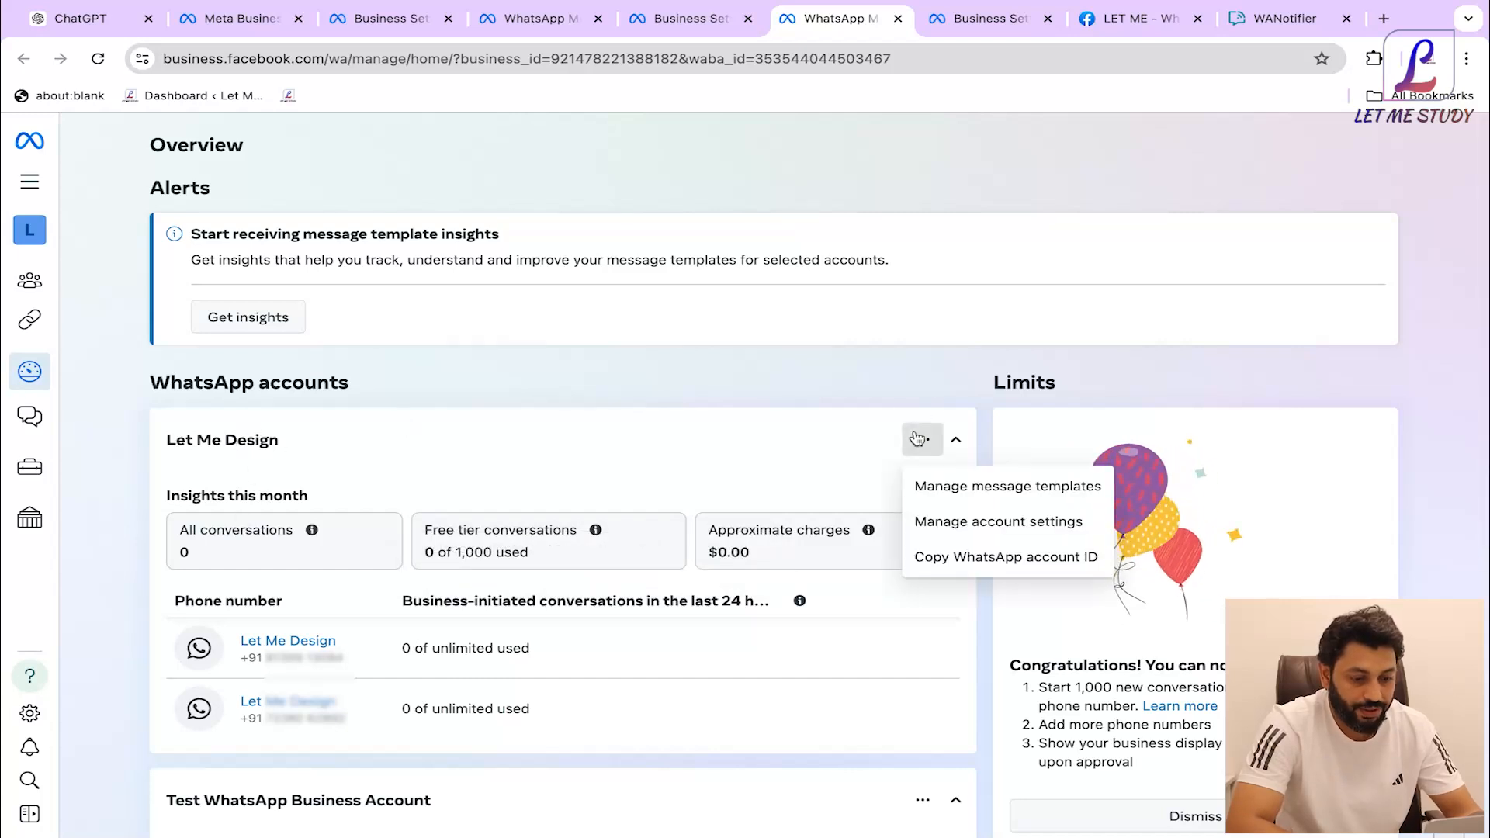
left_click(986, 523)
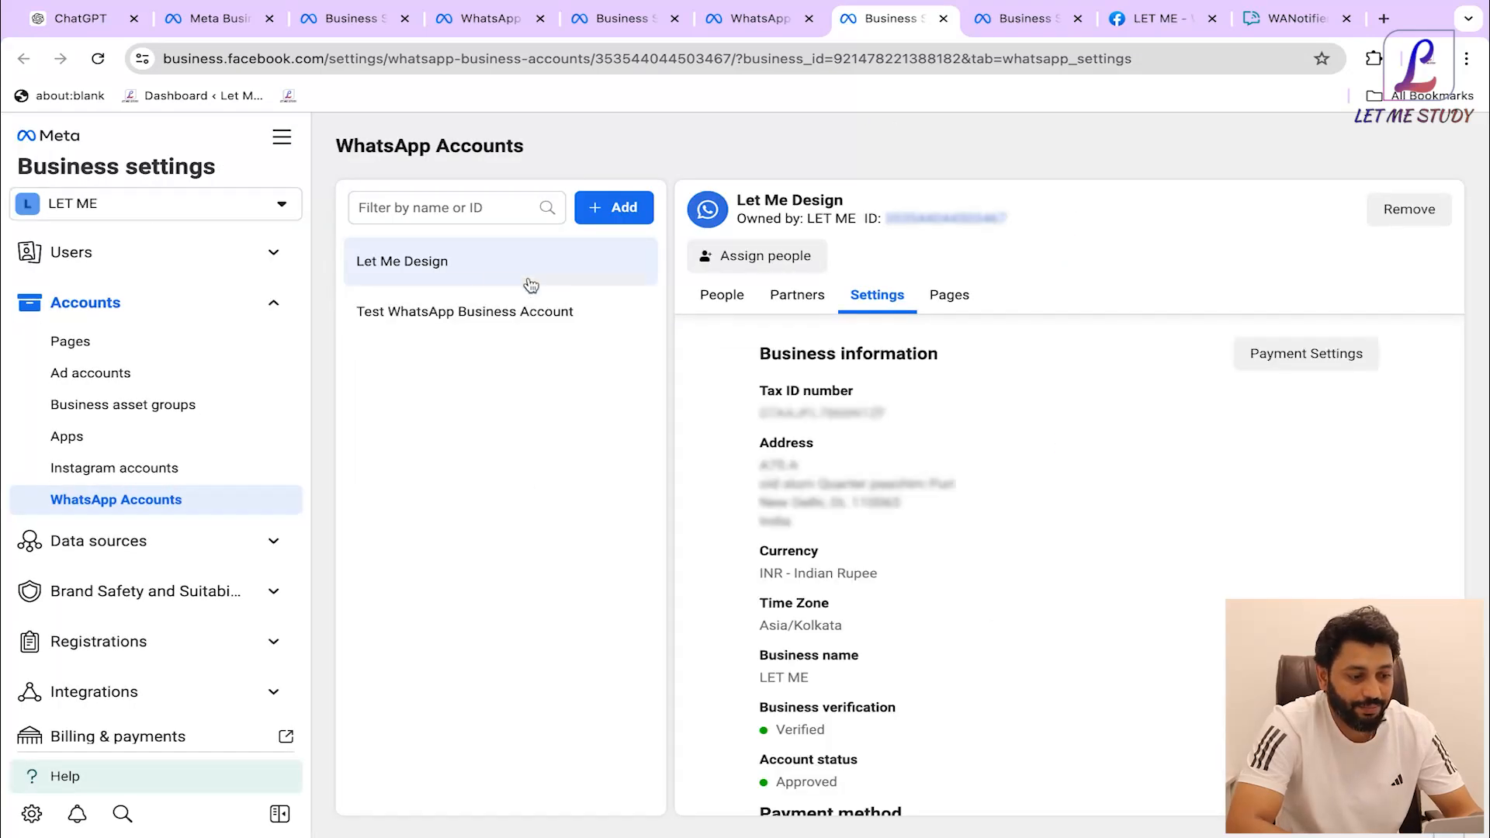
- View and cancel the form for adding a WhatsApp Business App account, and review Let Me Design's business information and payment method
left_click(615, 208)
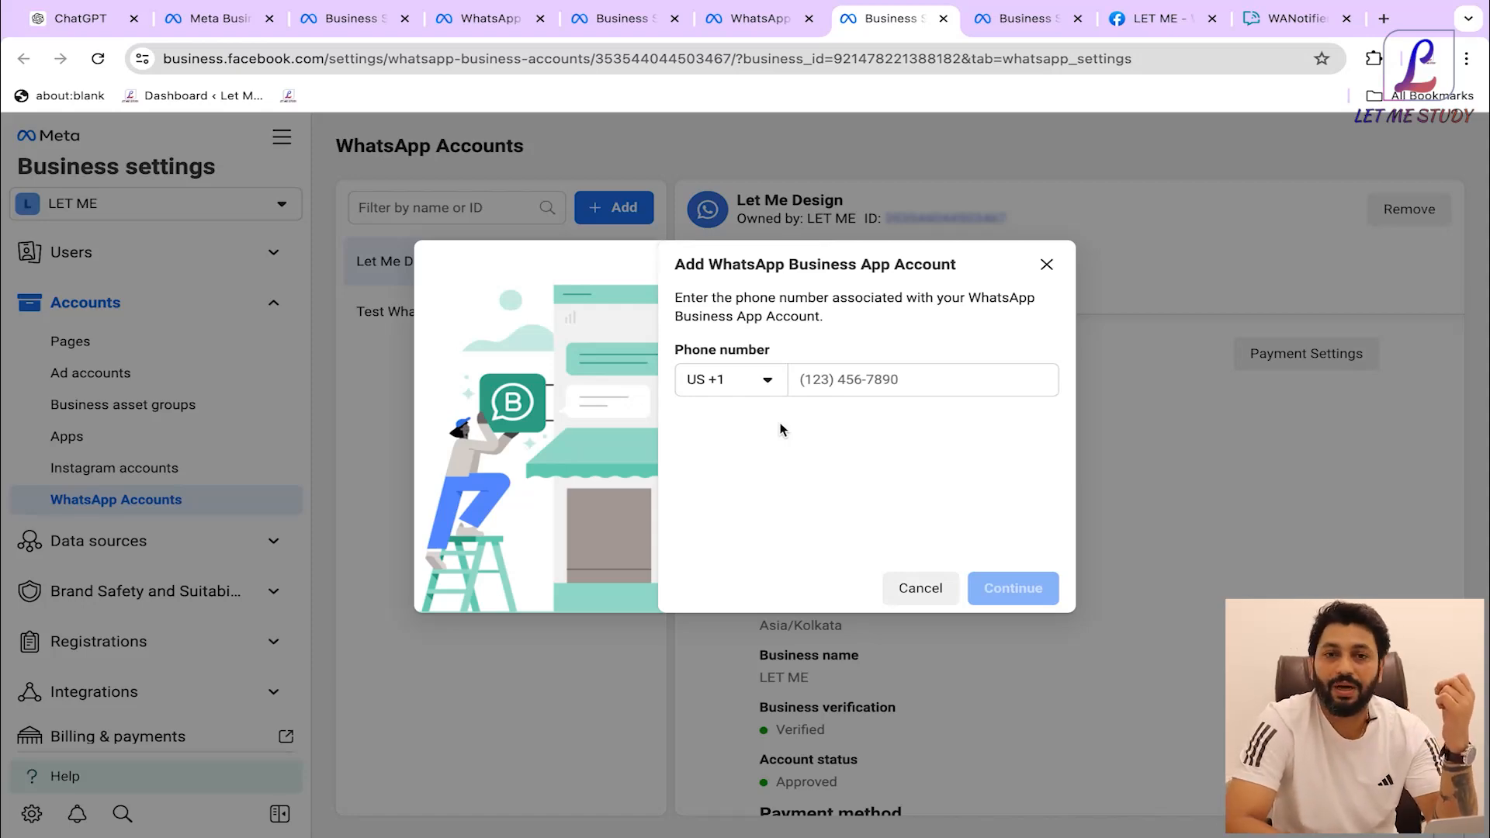
left_click(900, 592)
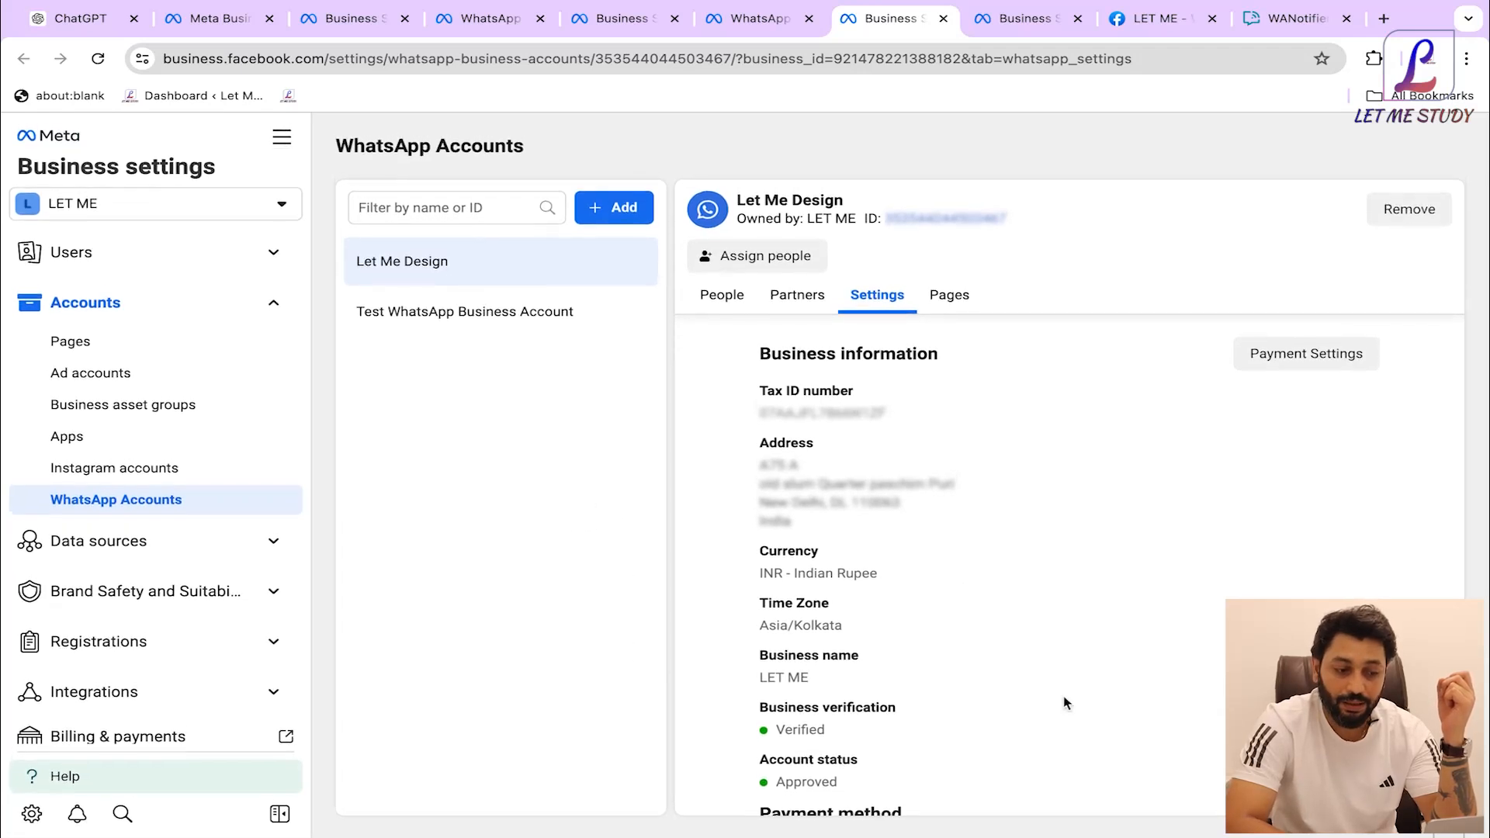
scroll(1064, 702, "down", 2)
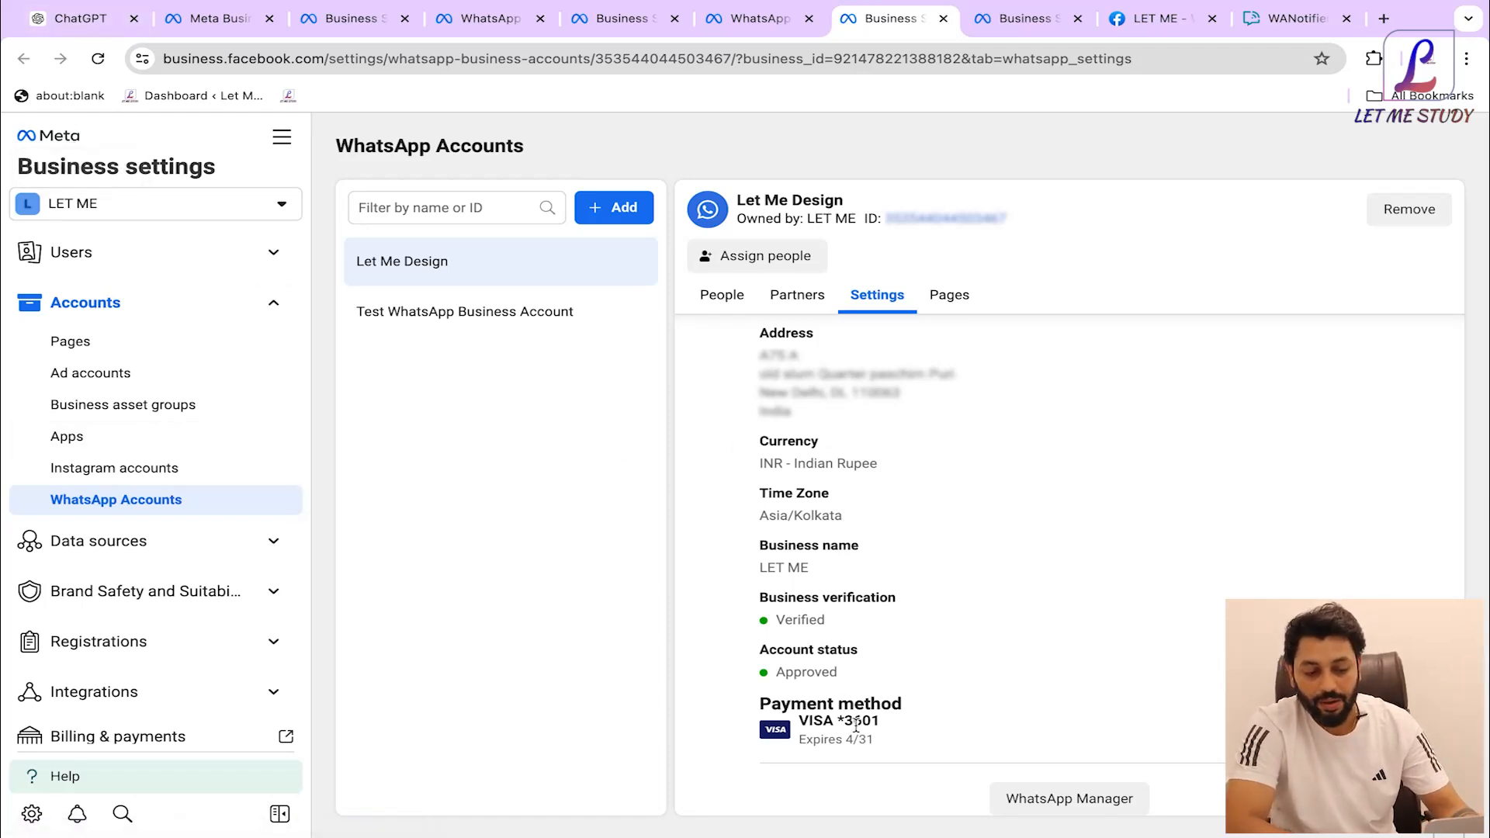
scroll(856, 728, "up", 2)
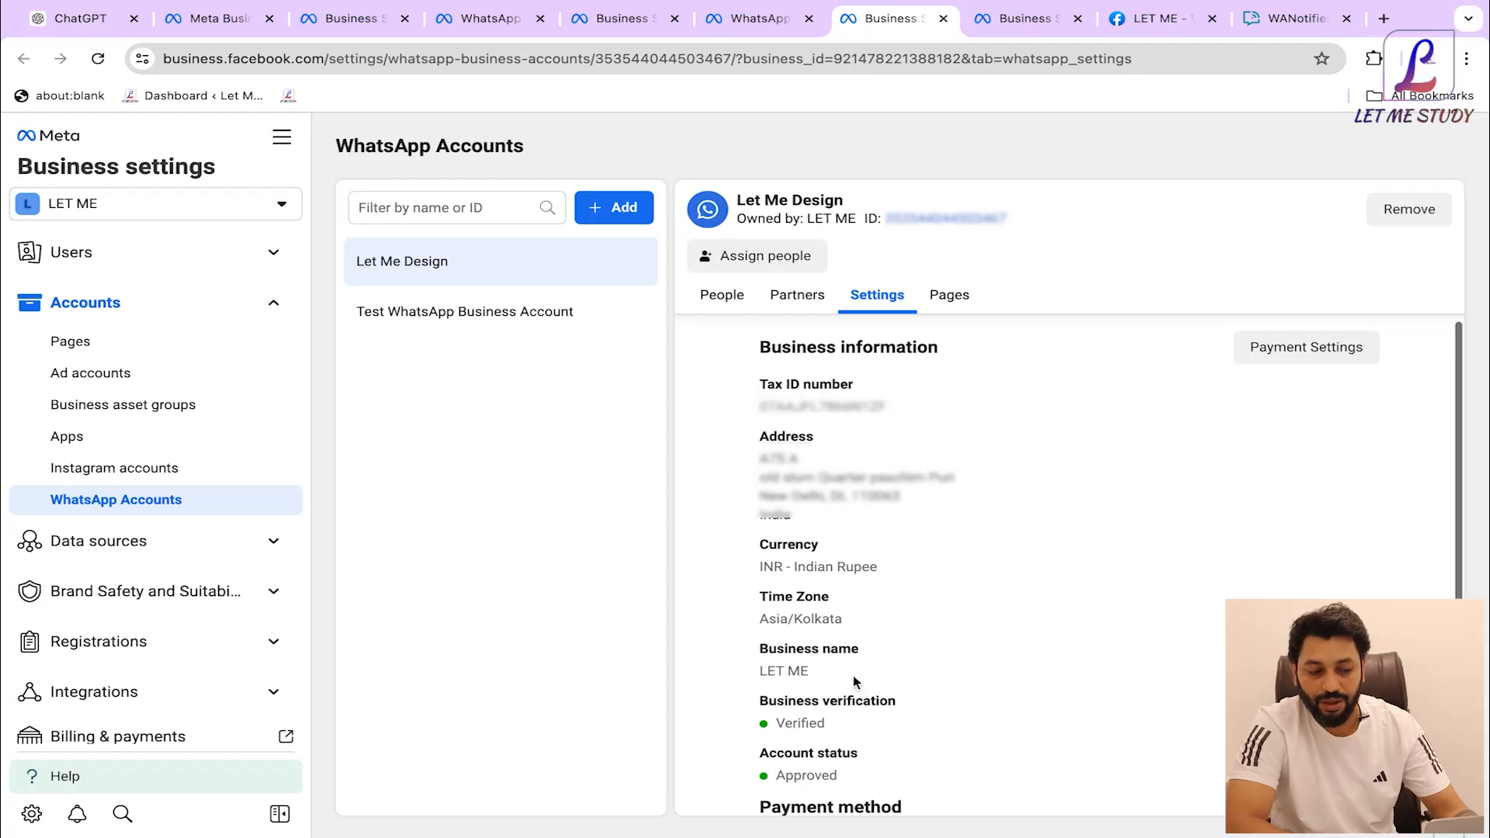
scroll(854, 675, "down", 2)
- Open WhatsApp Manager from the Let Me Design account settings and examine the phone numbers listed under both WhatsApp accounts
left_click(1057, 799)
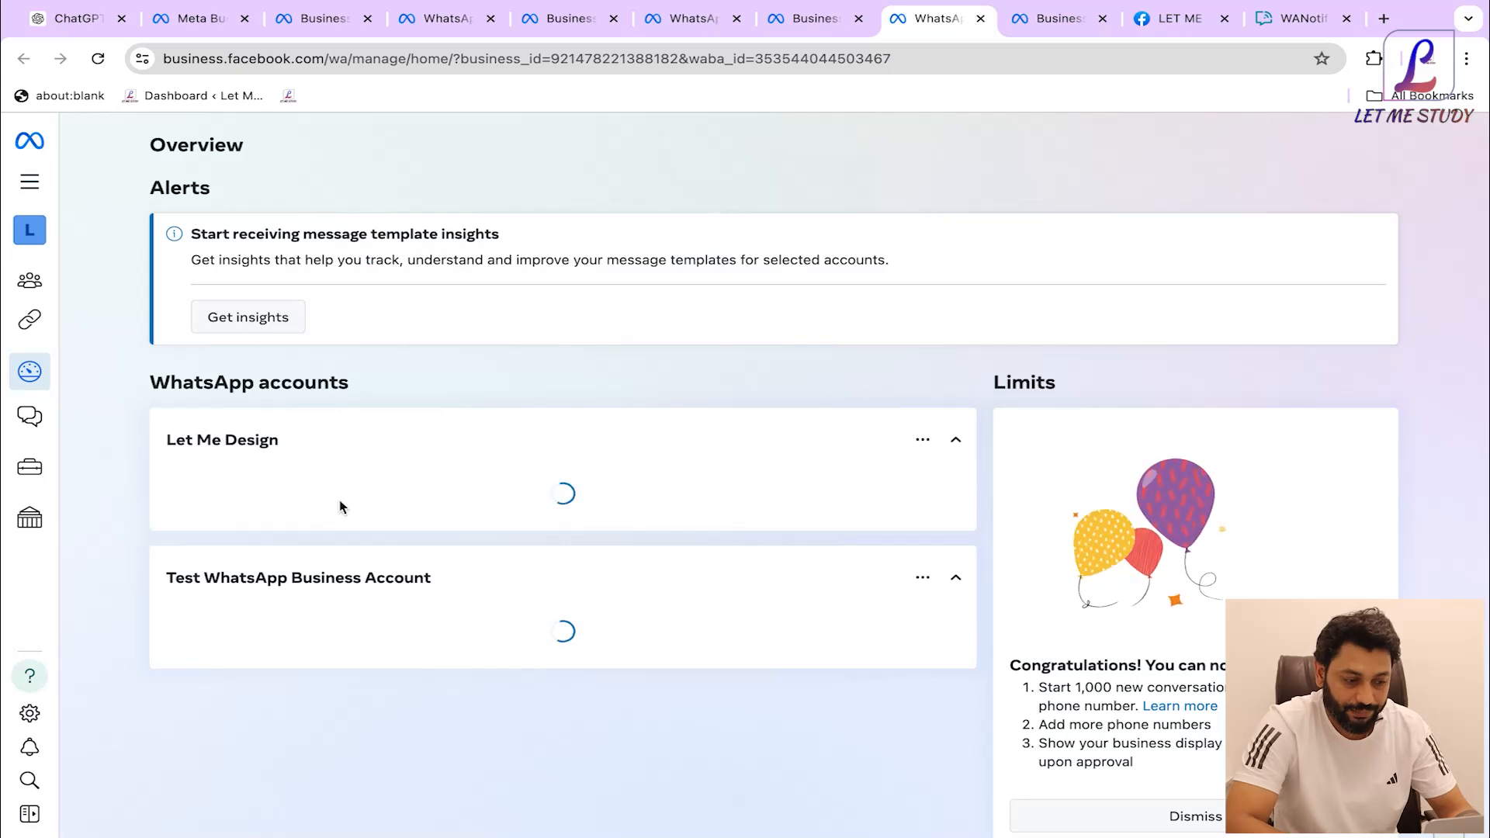
scroll(340, 507, "down", 4)
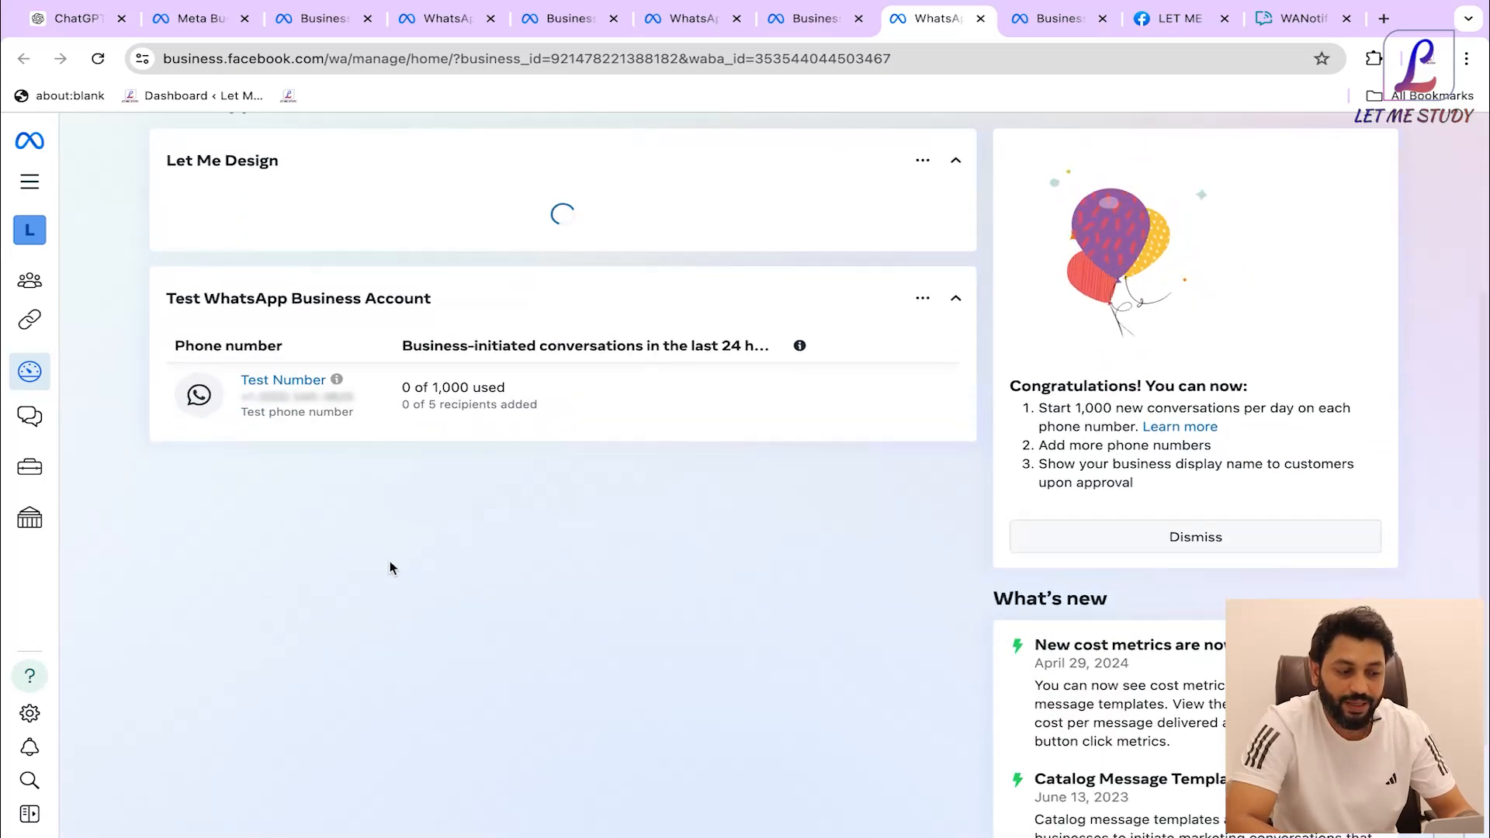
scroll(389, 561, "up", 3)
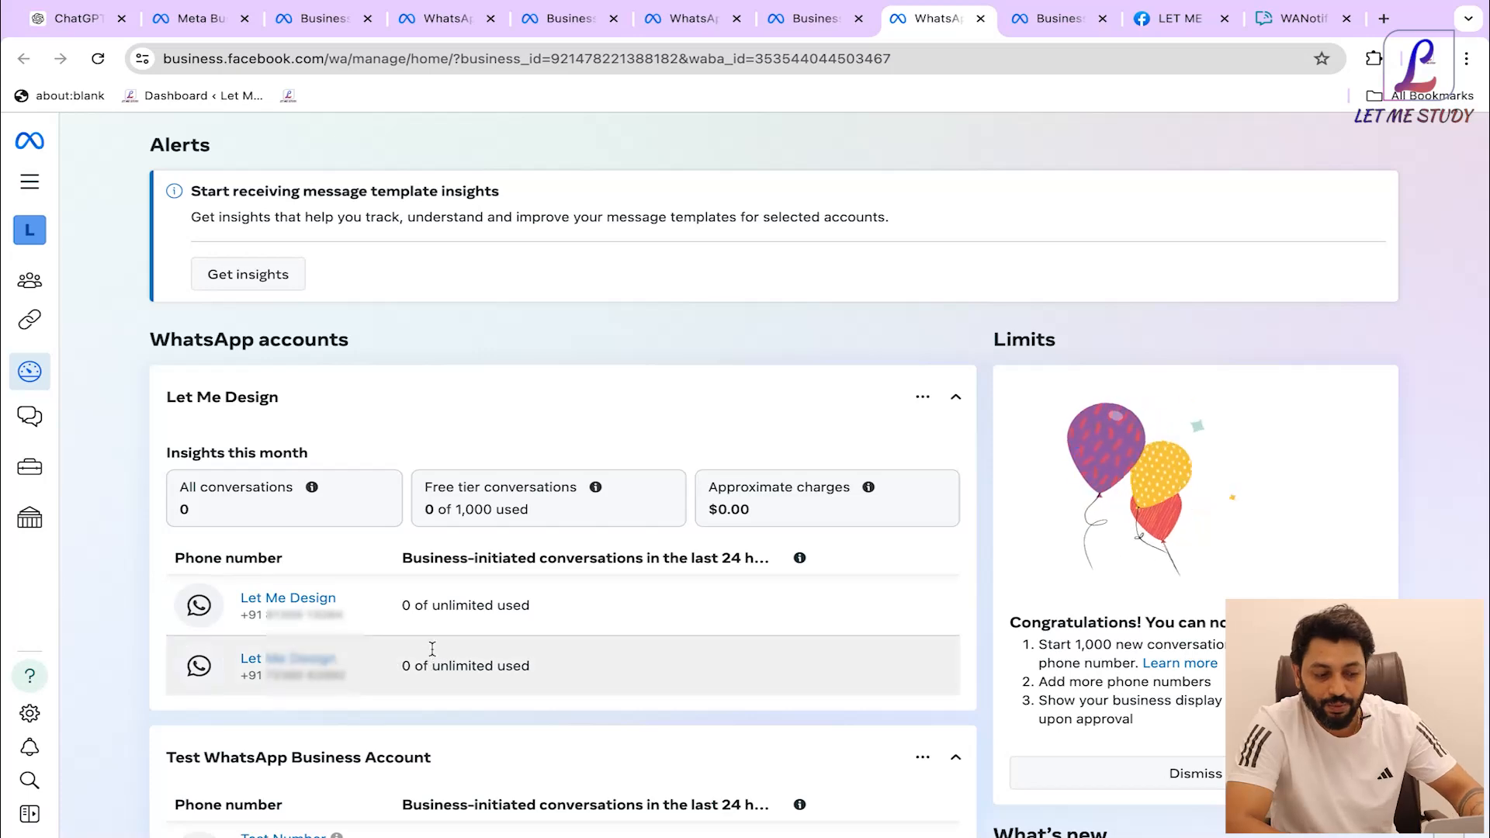
scroll(433, 648, "down", 1)
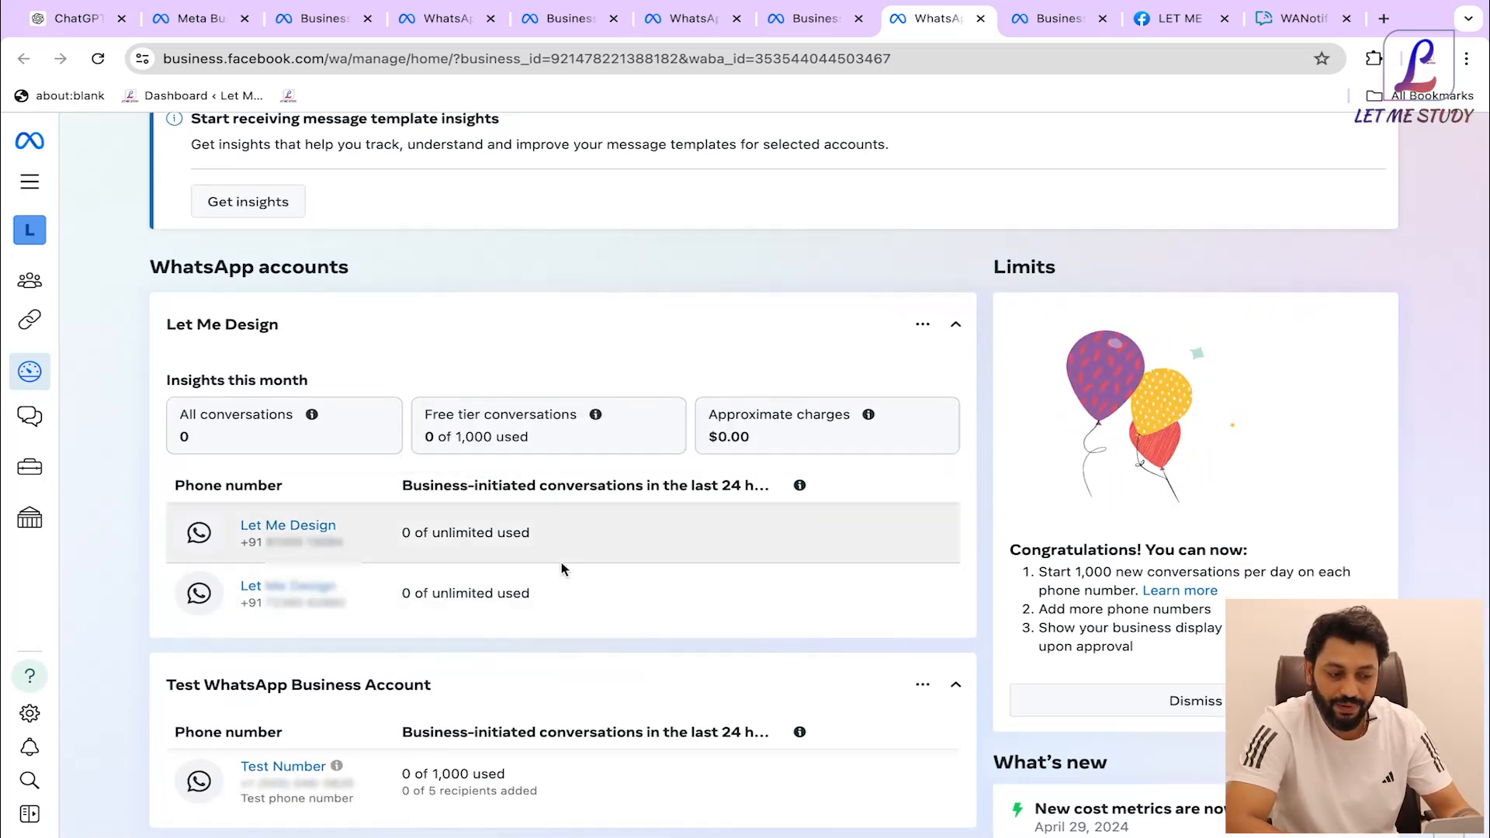
scroll(561, 562, "down", 1)
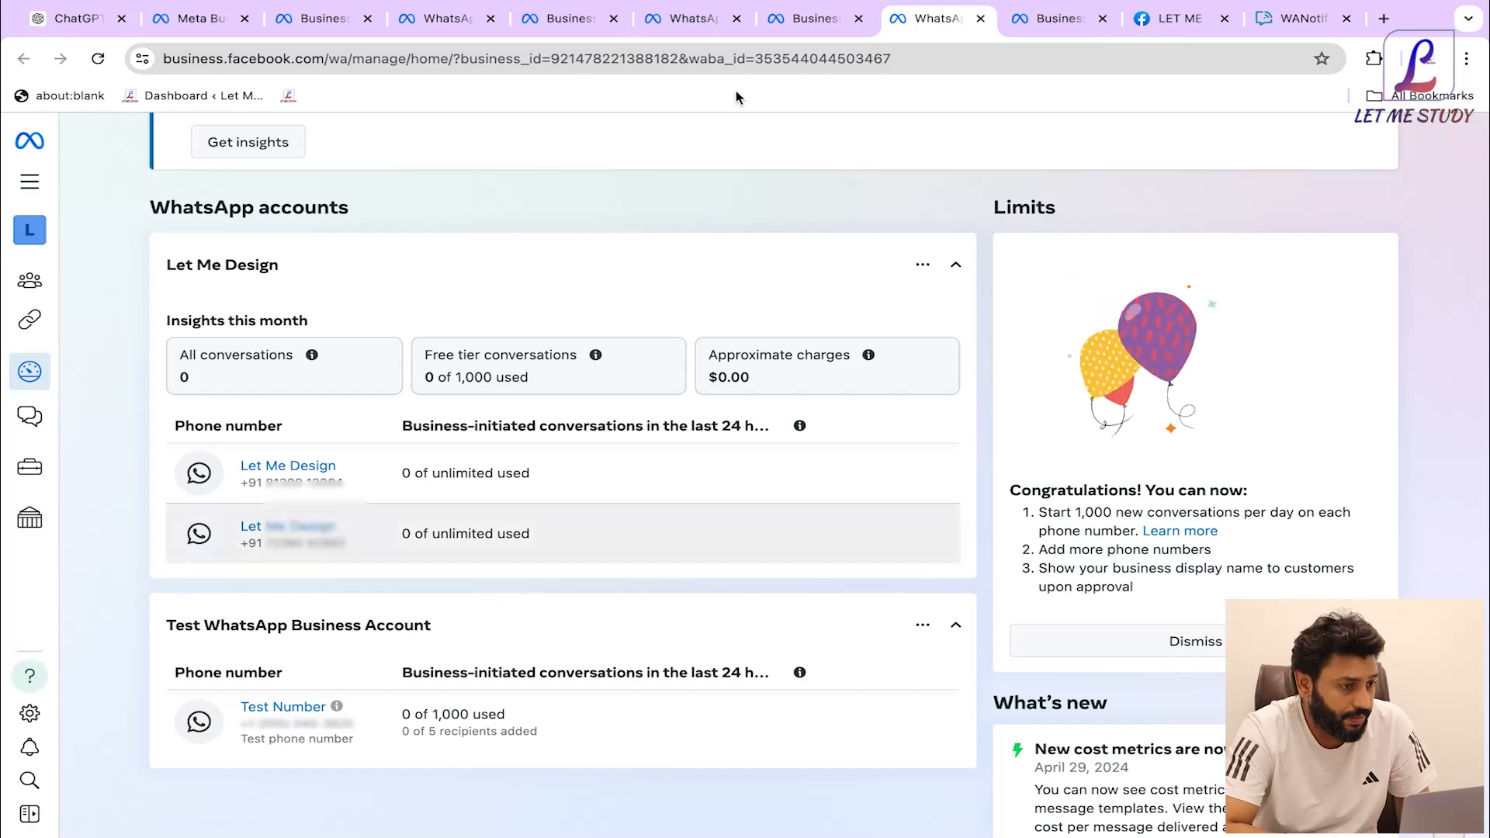
scroll(571, 650, "down", 1)
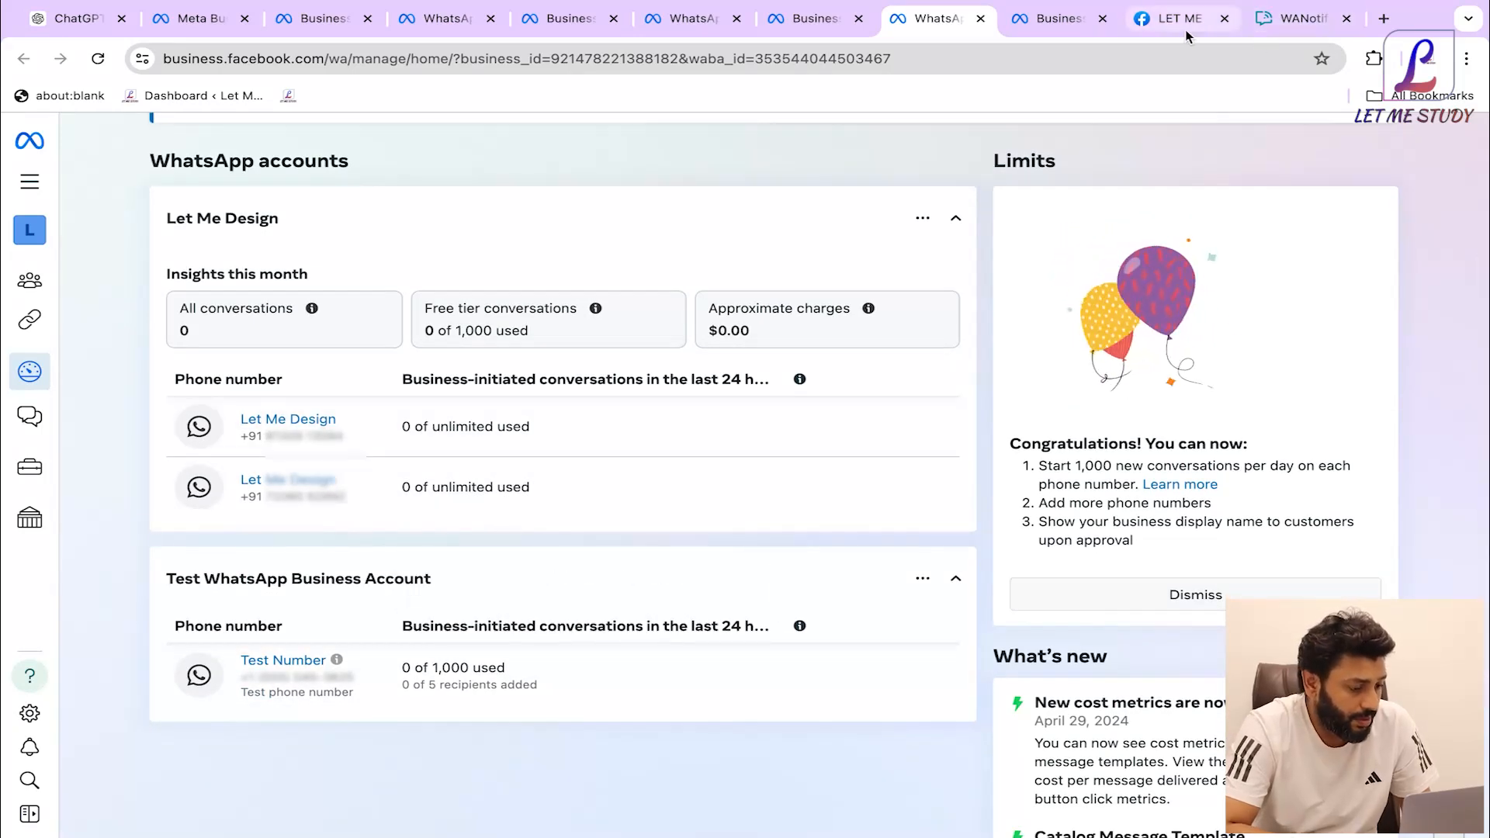
- Switch to WANotifier, view the first Let Me Design number's settings, and open the page for managing WhatsApp numbers
left_click(1298, 17)
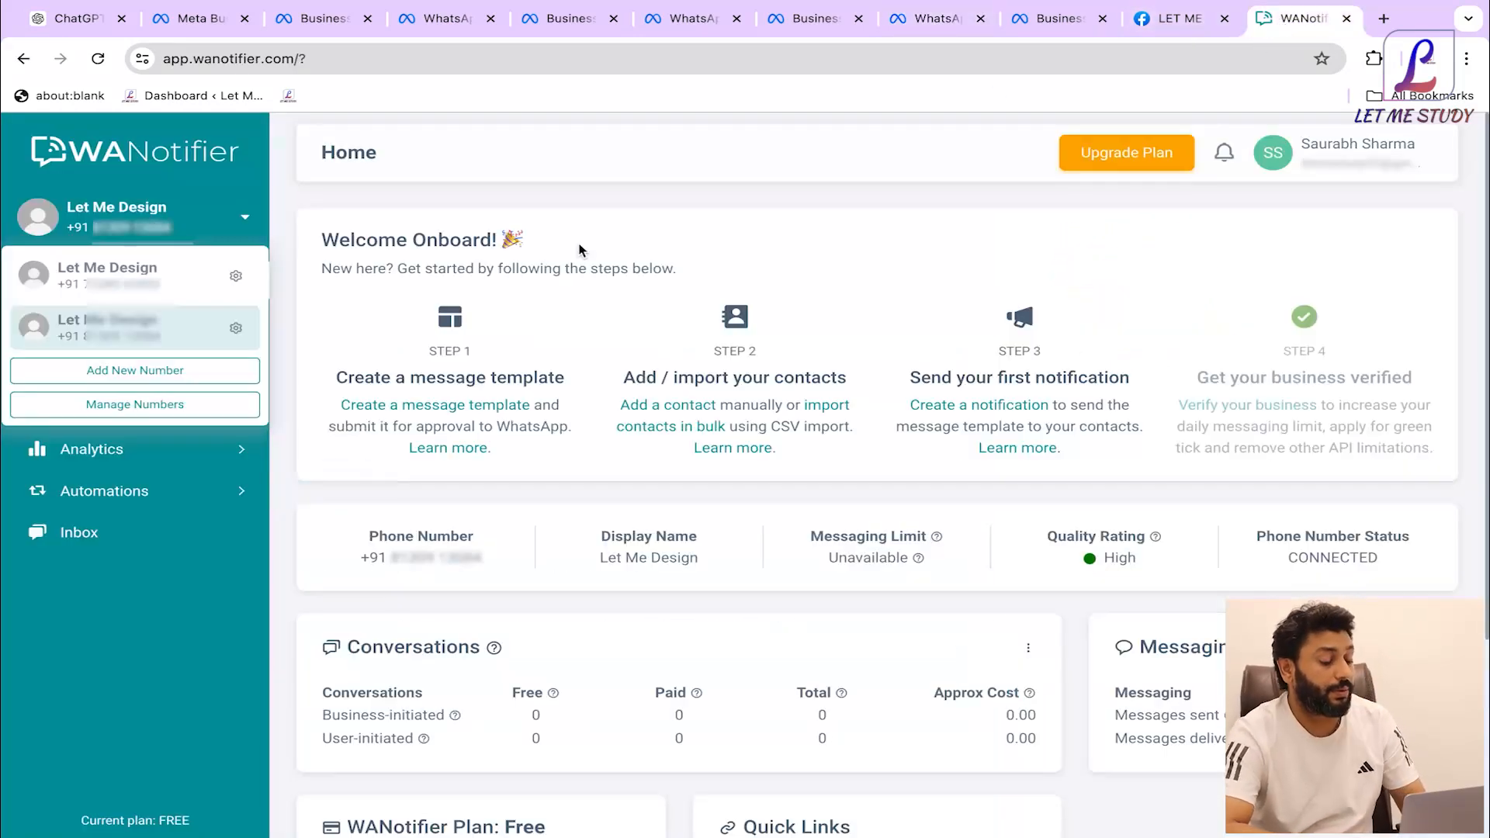
left_click(236, 276)
left_click(245, 217)
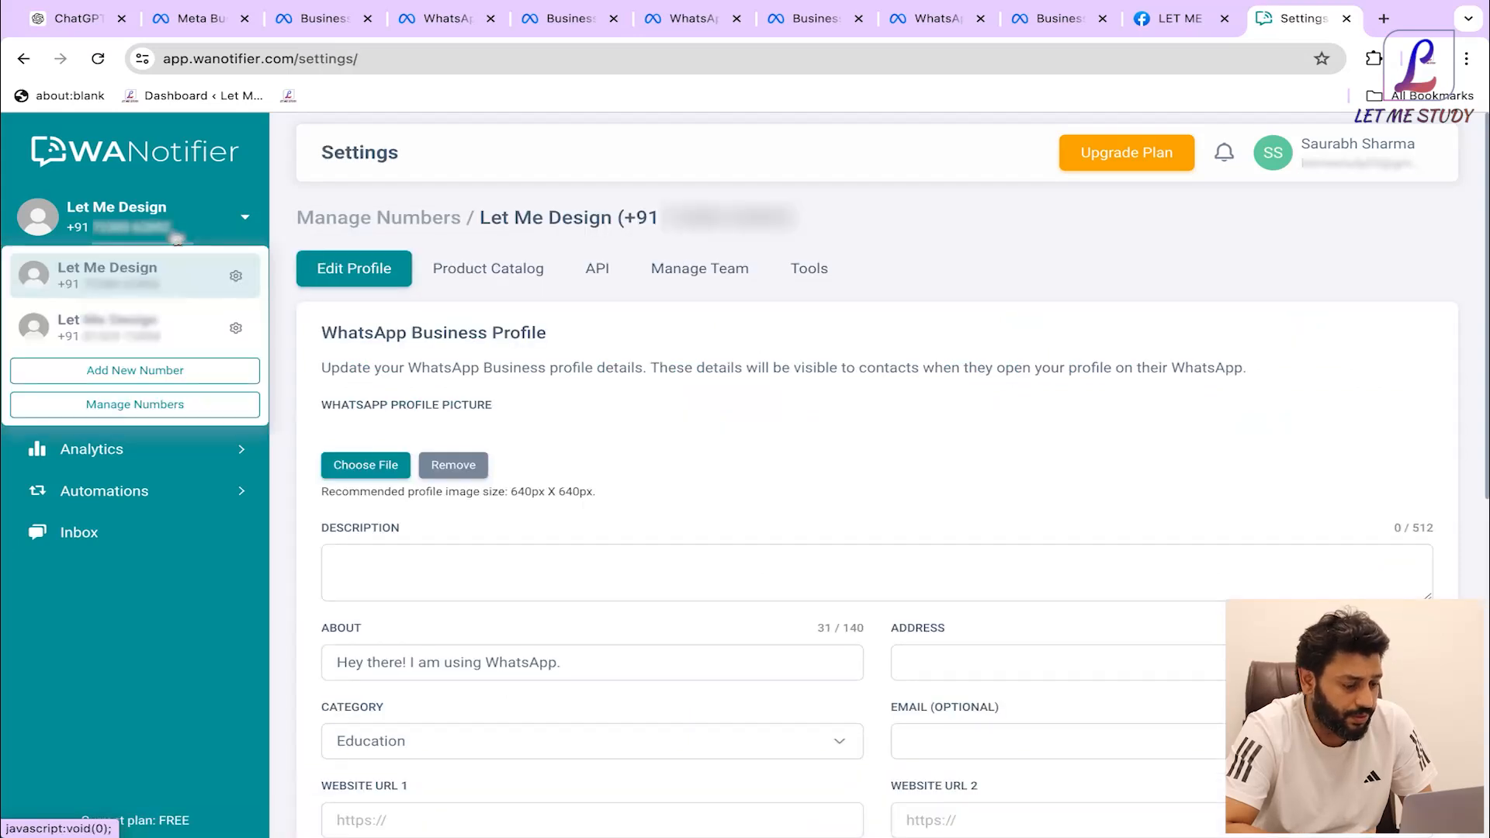
left_click(127, 407)
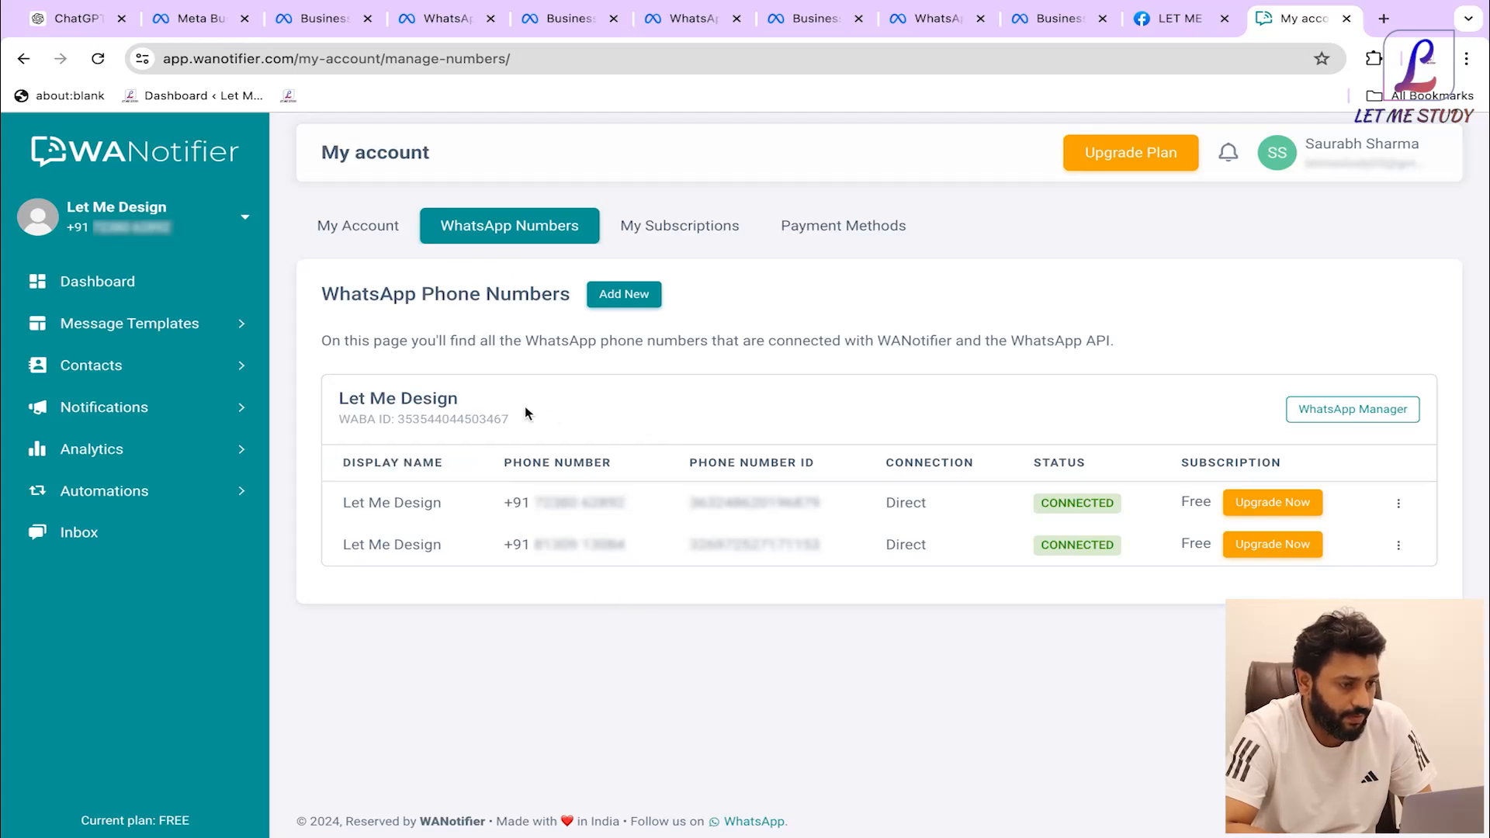
- Start adding a new WhatsApp phone number and read the four setup requirements in Step 1
left_click(614, 295)
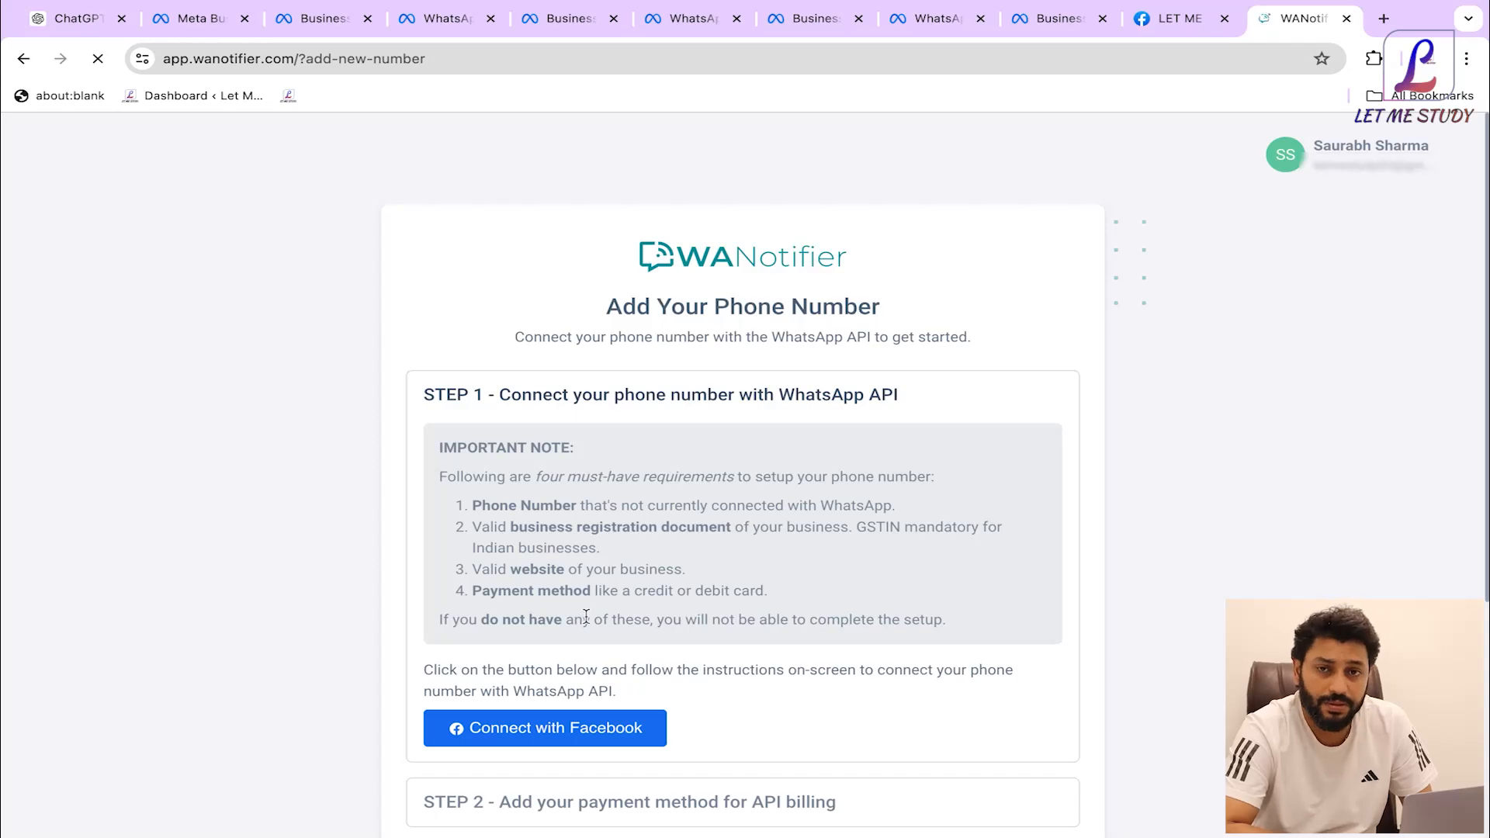
scroll(586, 618, "down", 3)
scroll(586, 619, "up", 3)
scroll(599, 430, "down", 1)
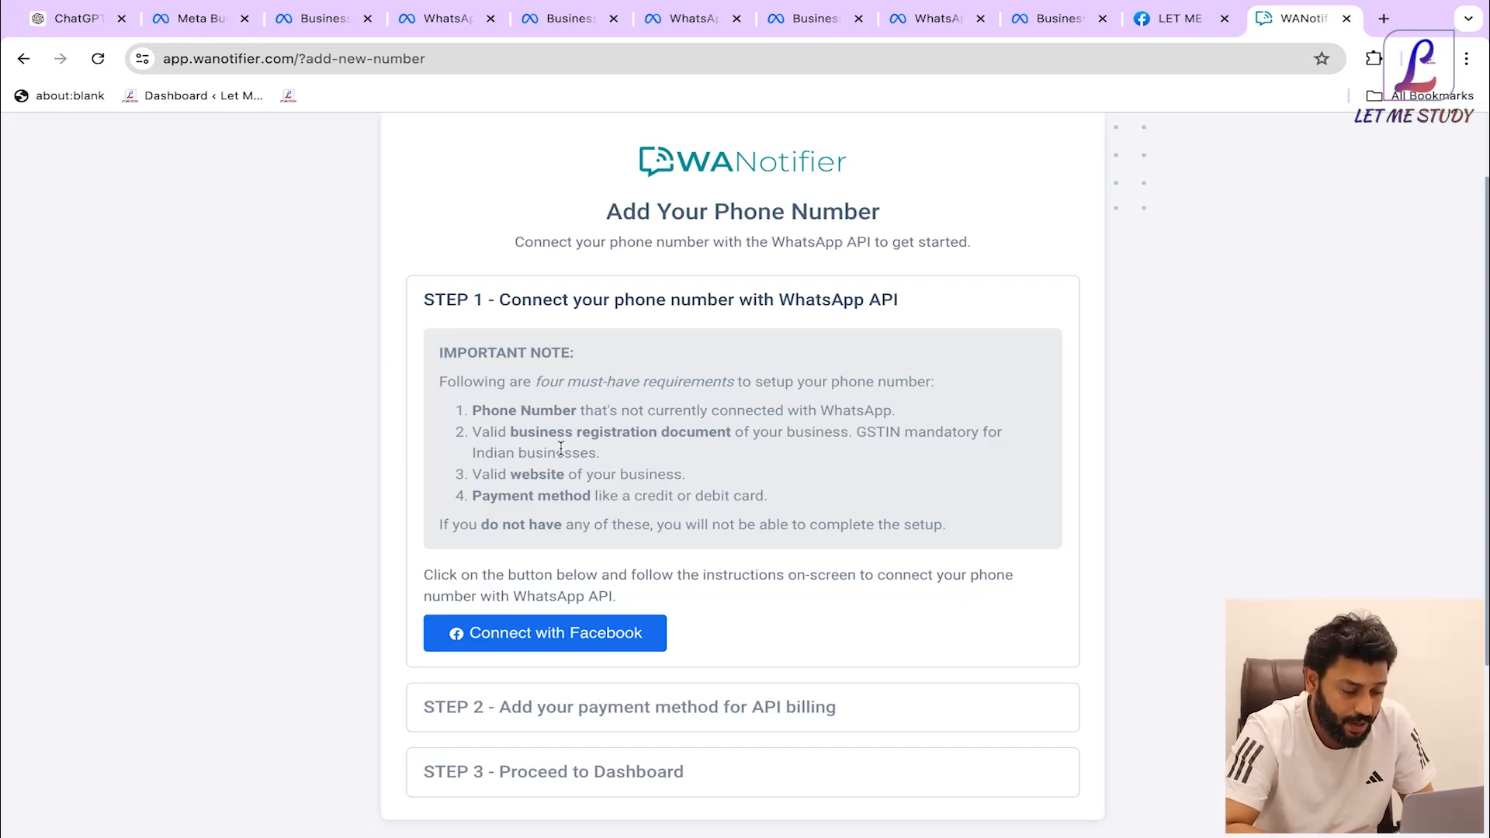
- Start connecting the phone number through Facebook and continue with the signed-in Facebook profile
scroll(536, 564, "down", 2)
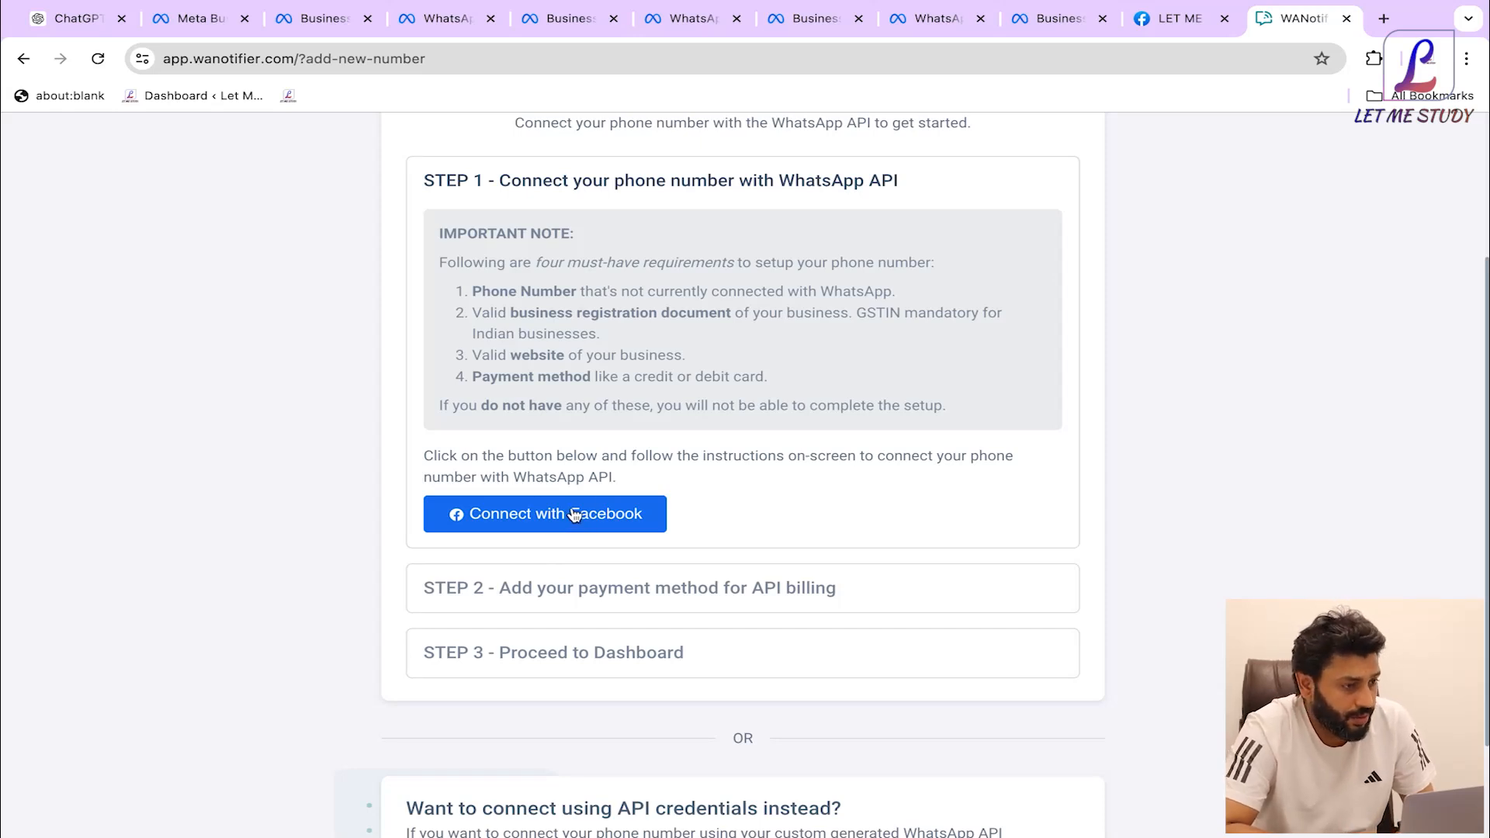
left_click(573, 513)
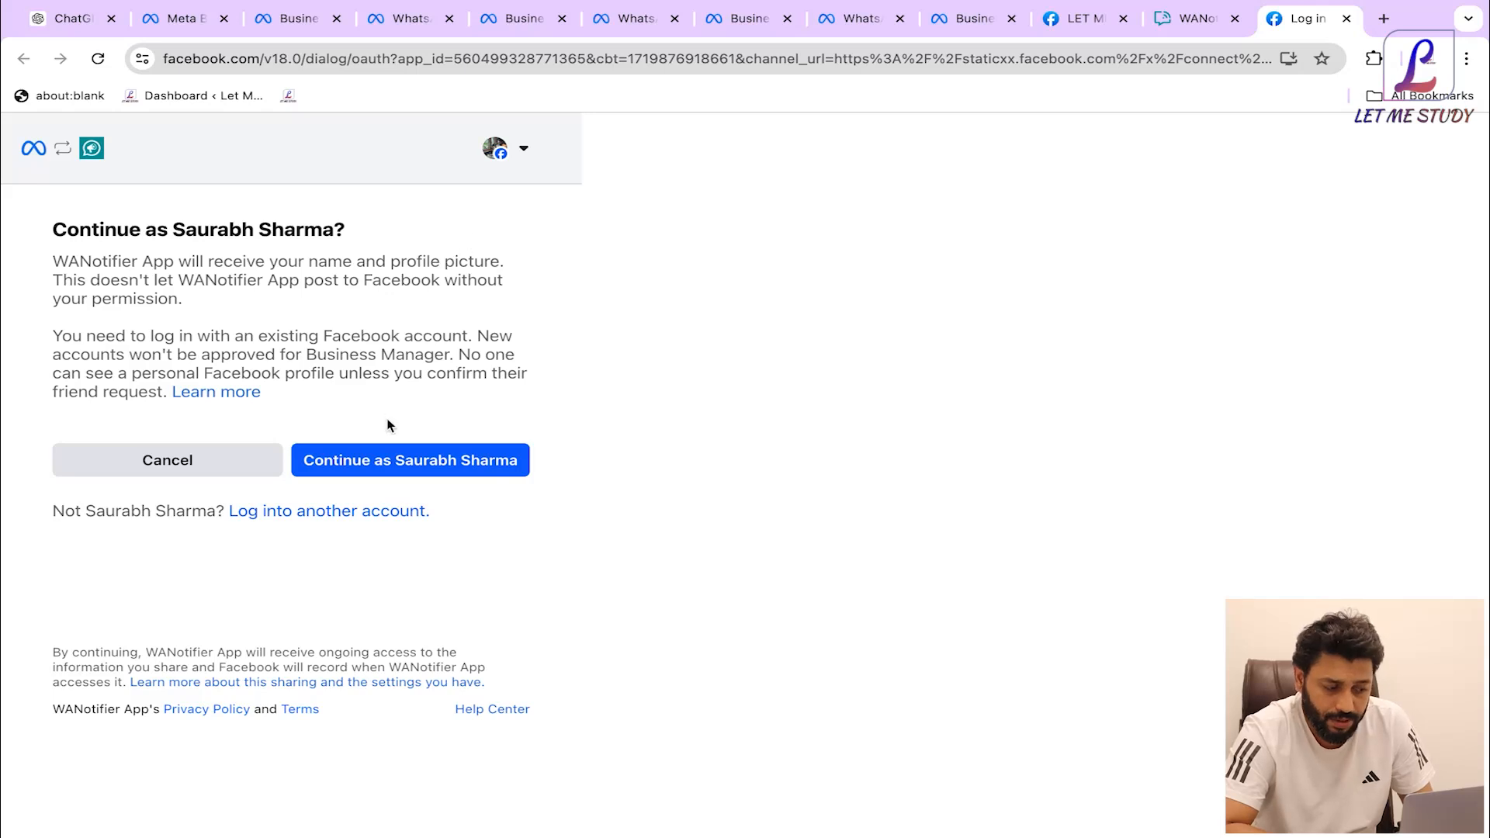
left_click(372, 466)
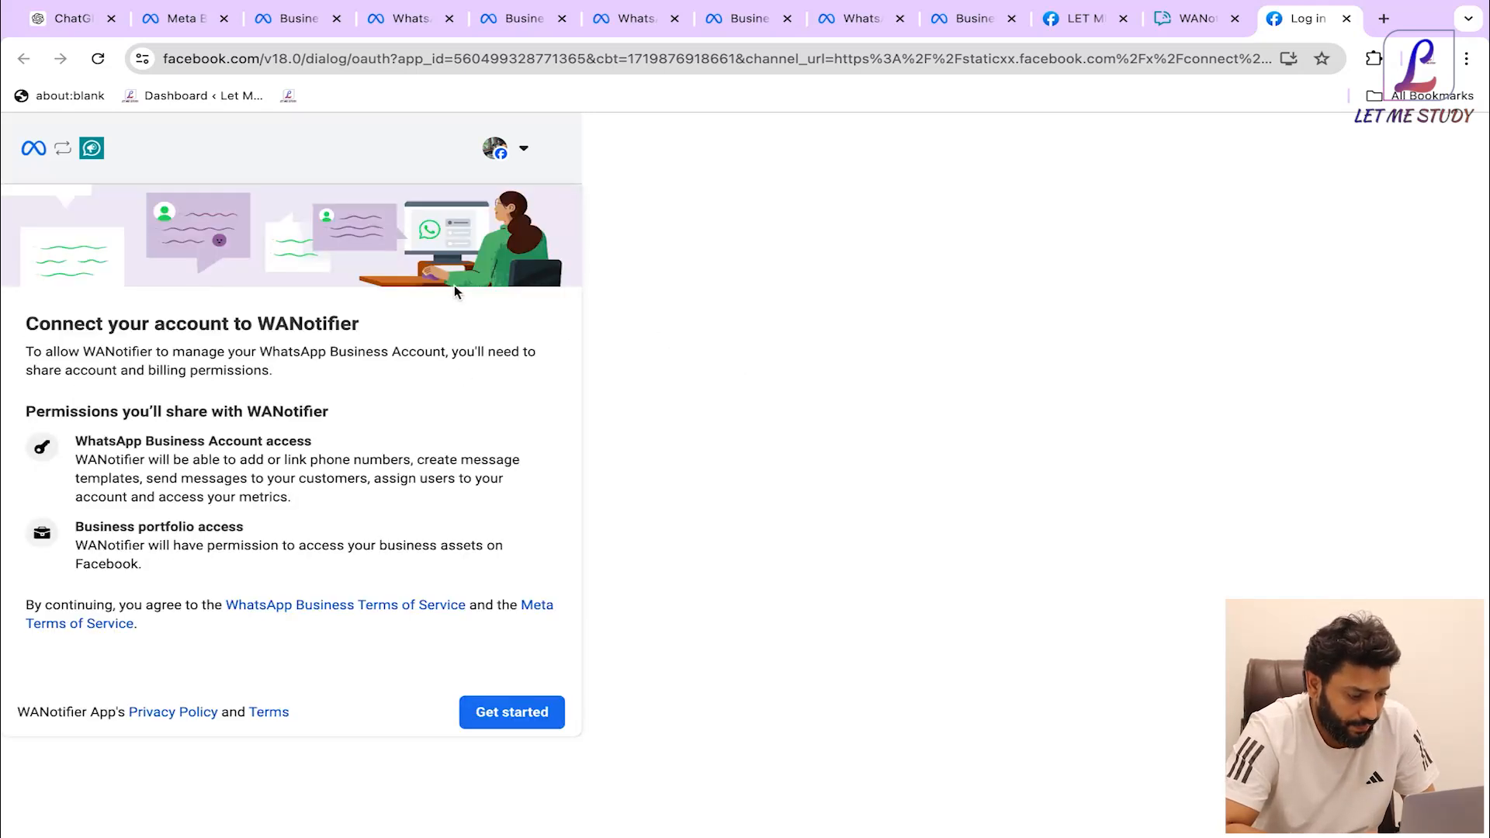
- Proceed with the Chessian Consultants Pvt ltd portfolio in the WANotifier connection and examine the selectable WhatsApp Business Accounts
left_click(469, 710)
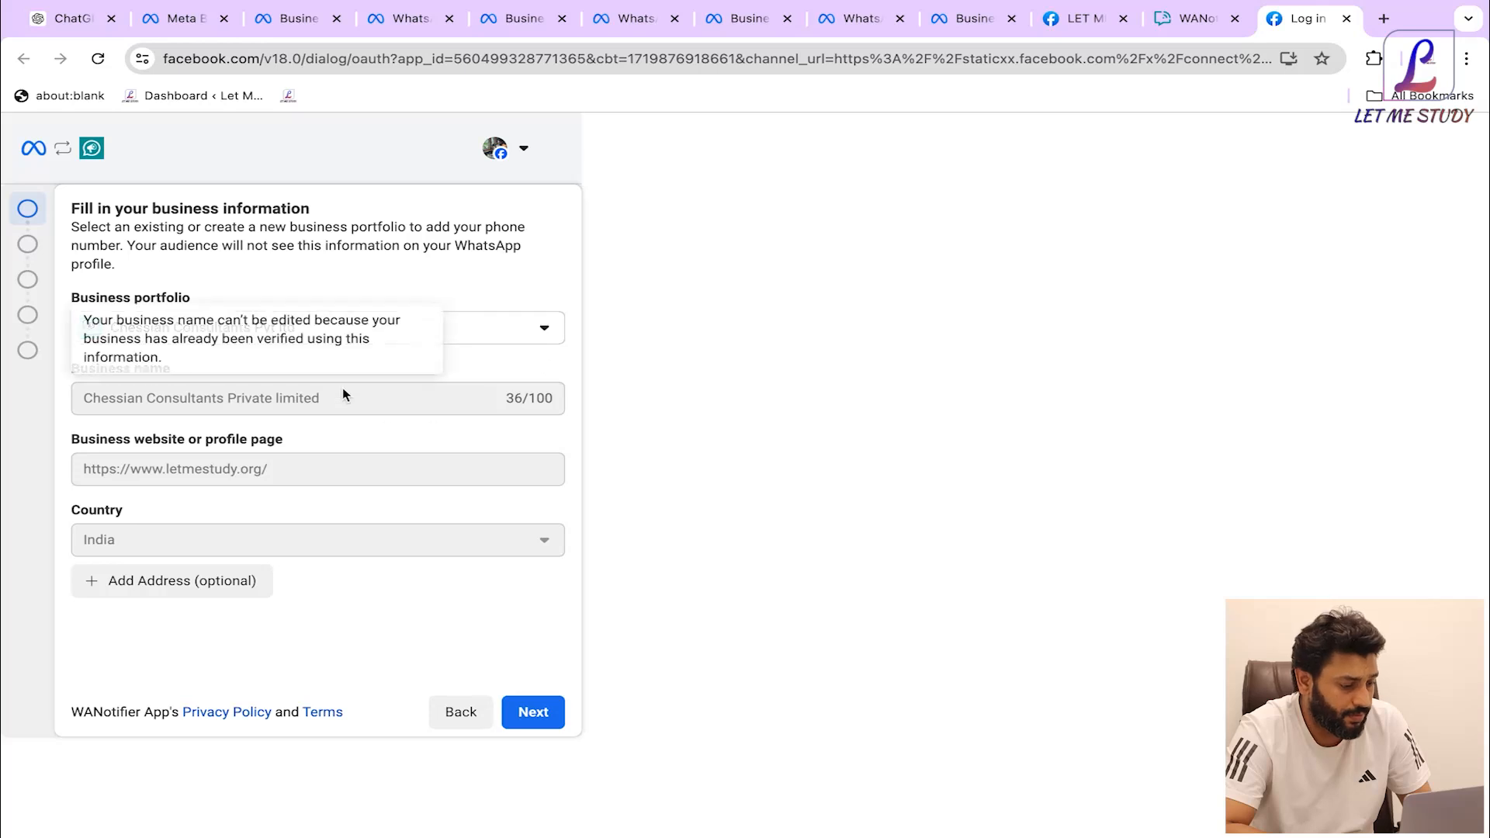
left_click(534, 712)
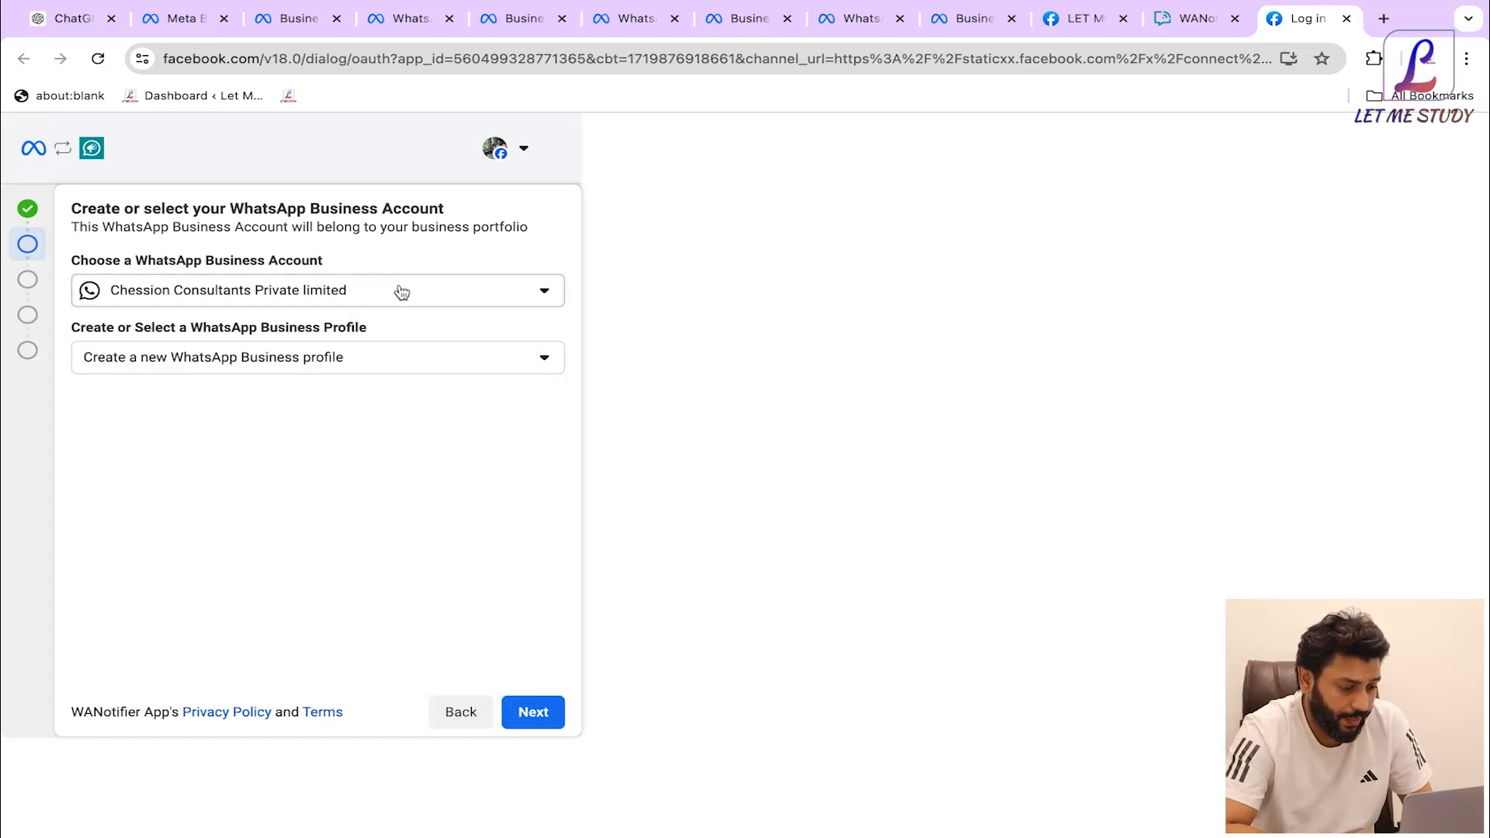
left_click(401, 291)
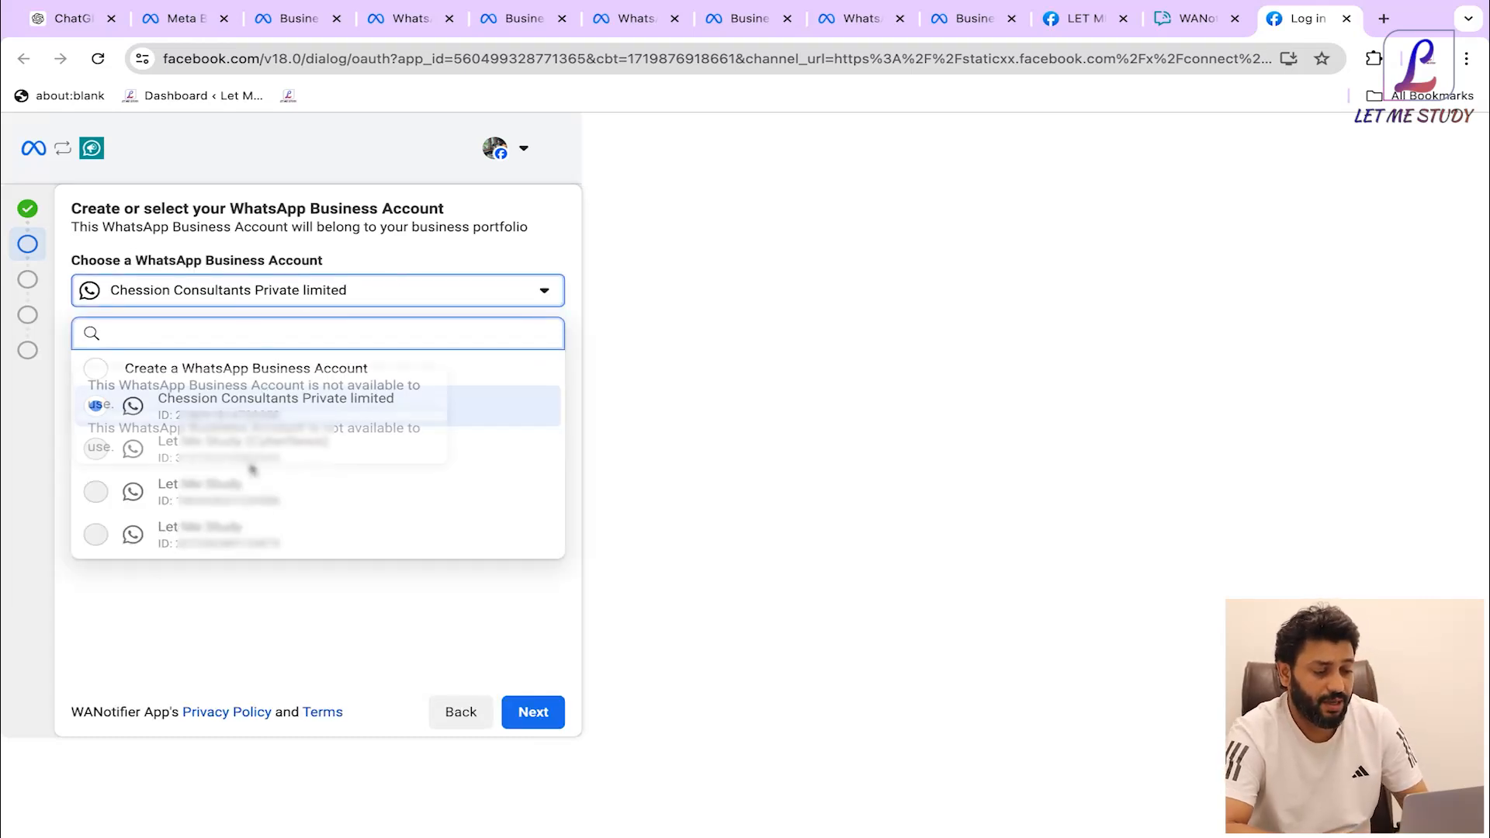
left_click(761, 309)
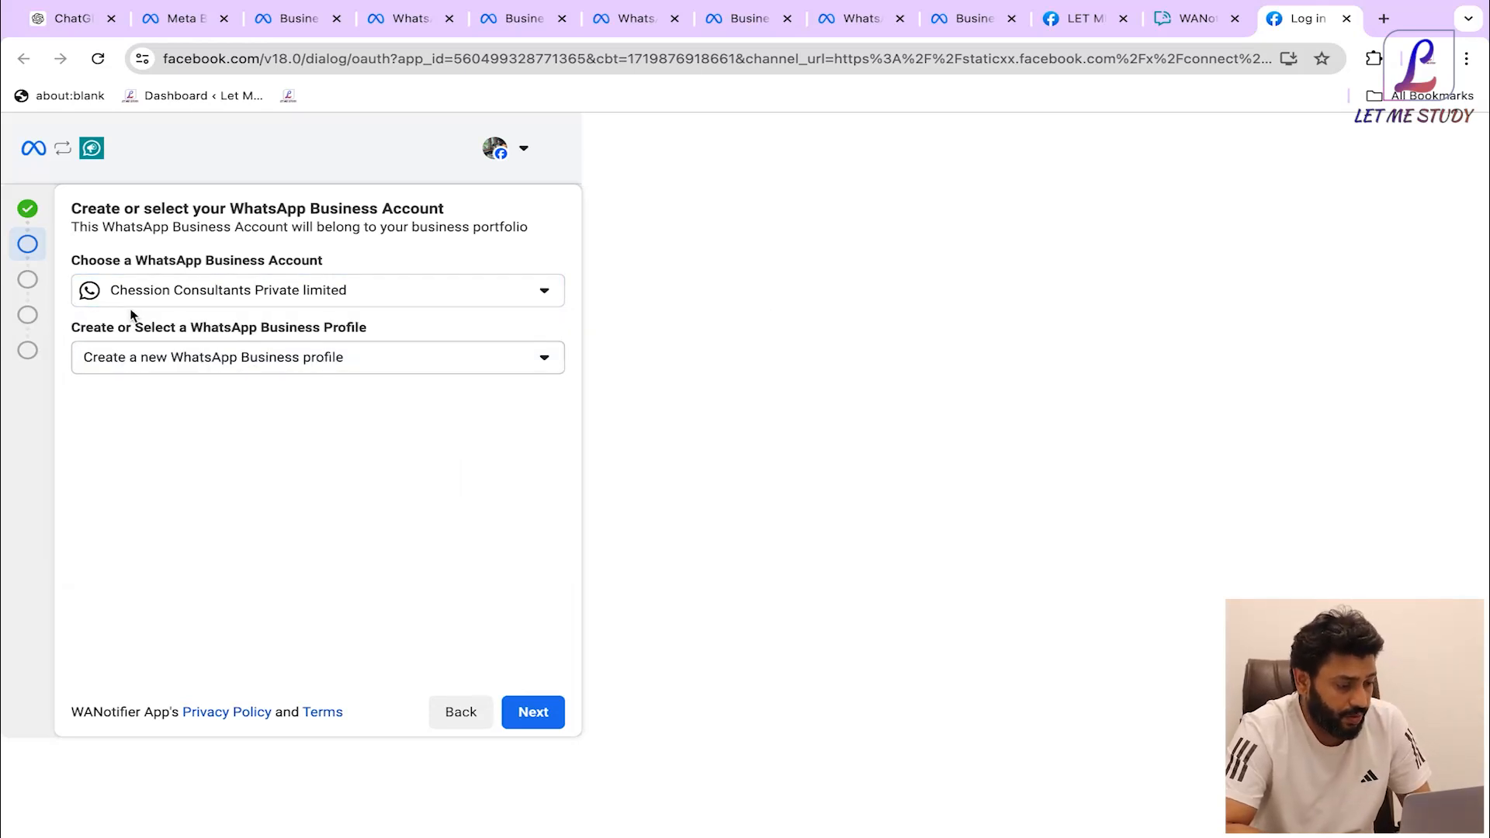
left_click(284, 284)
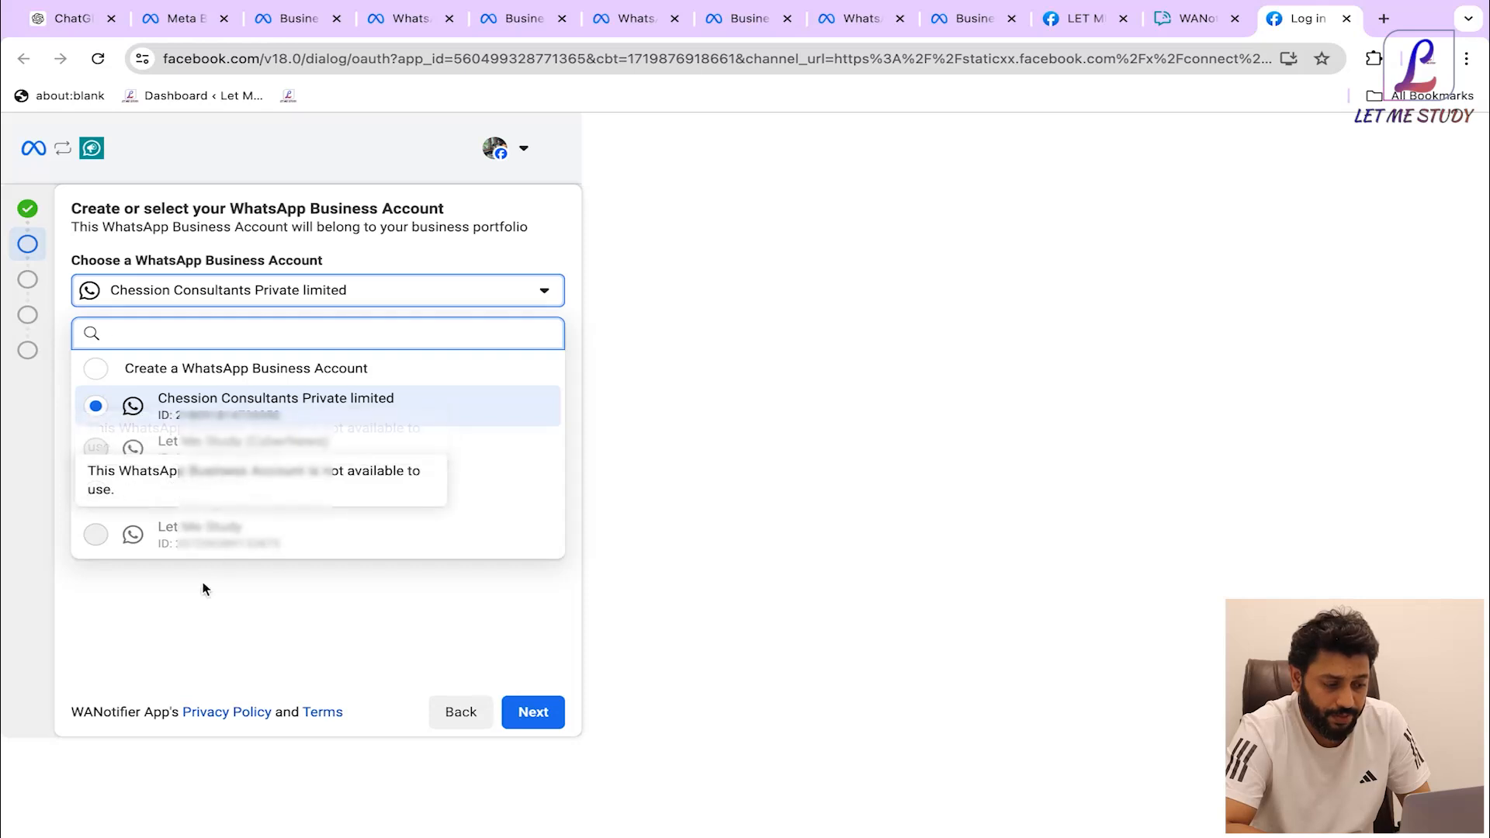
left_click(815, 382)
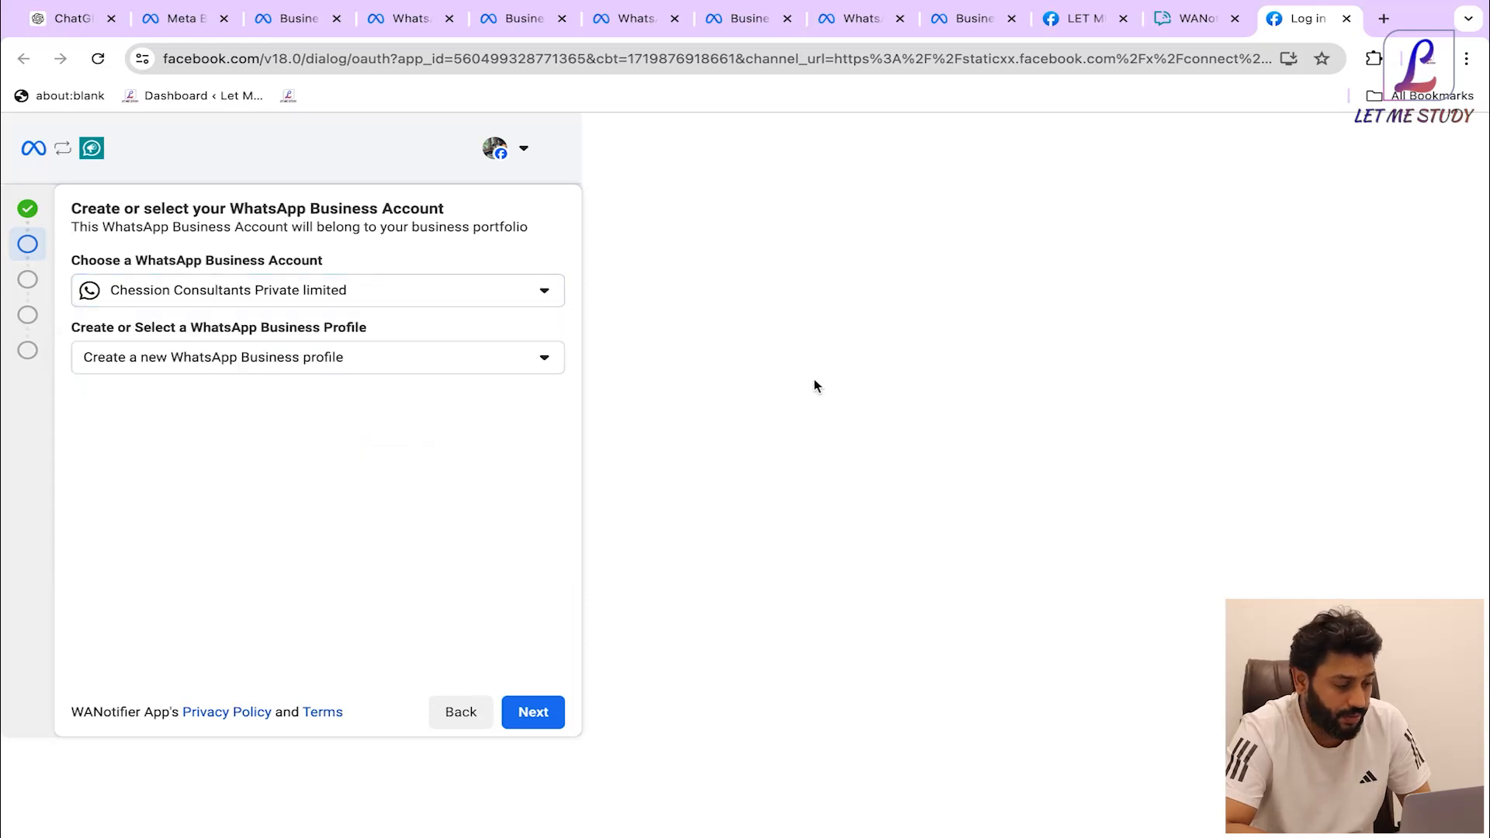
- Examine the WhatsApp Business profile options, go back and close the Facebook connection window
left_click(339, 366)
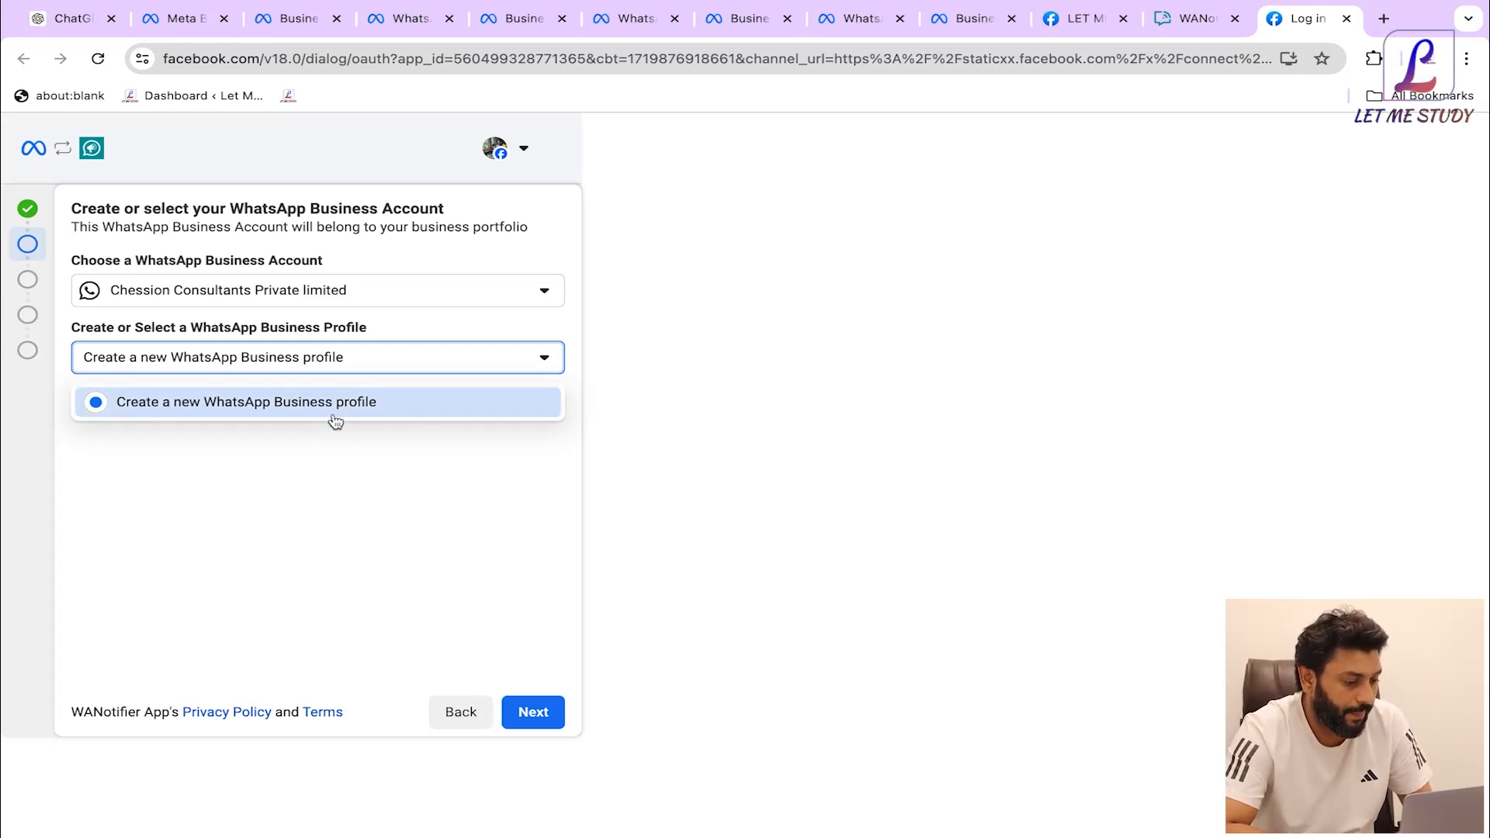
left_click(700, 453)
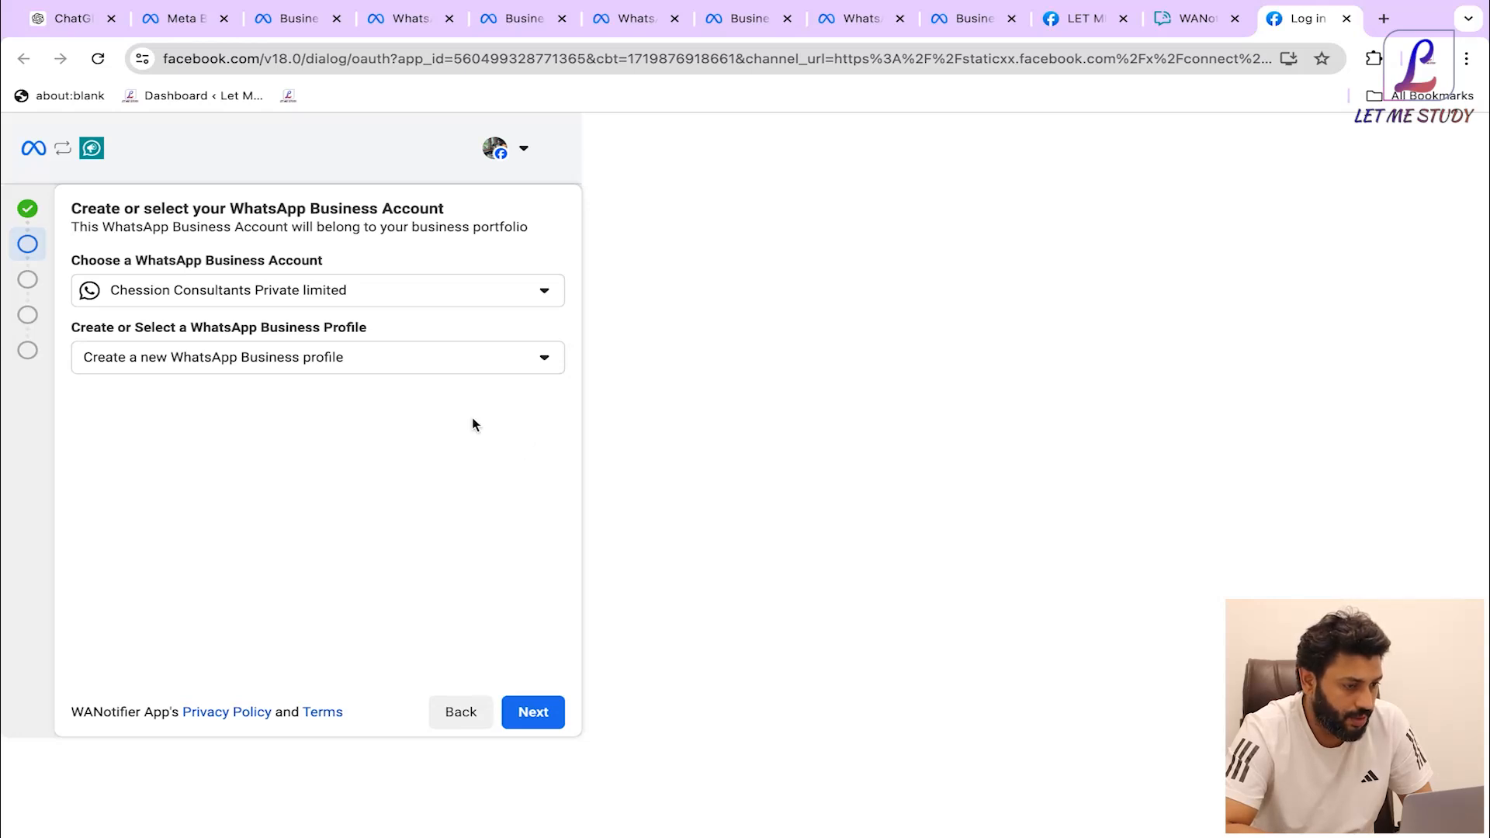
left_click(463, 710)
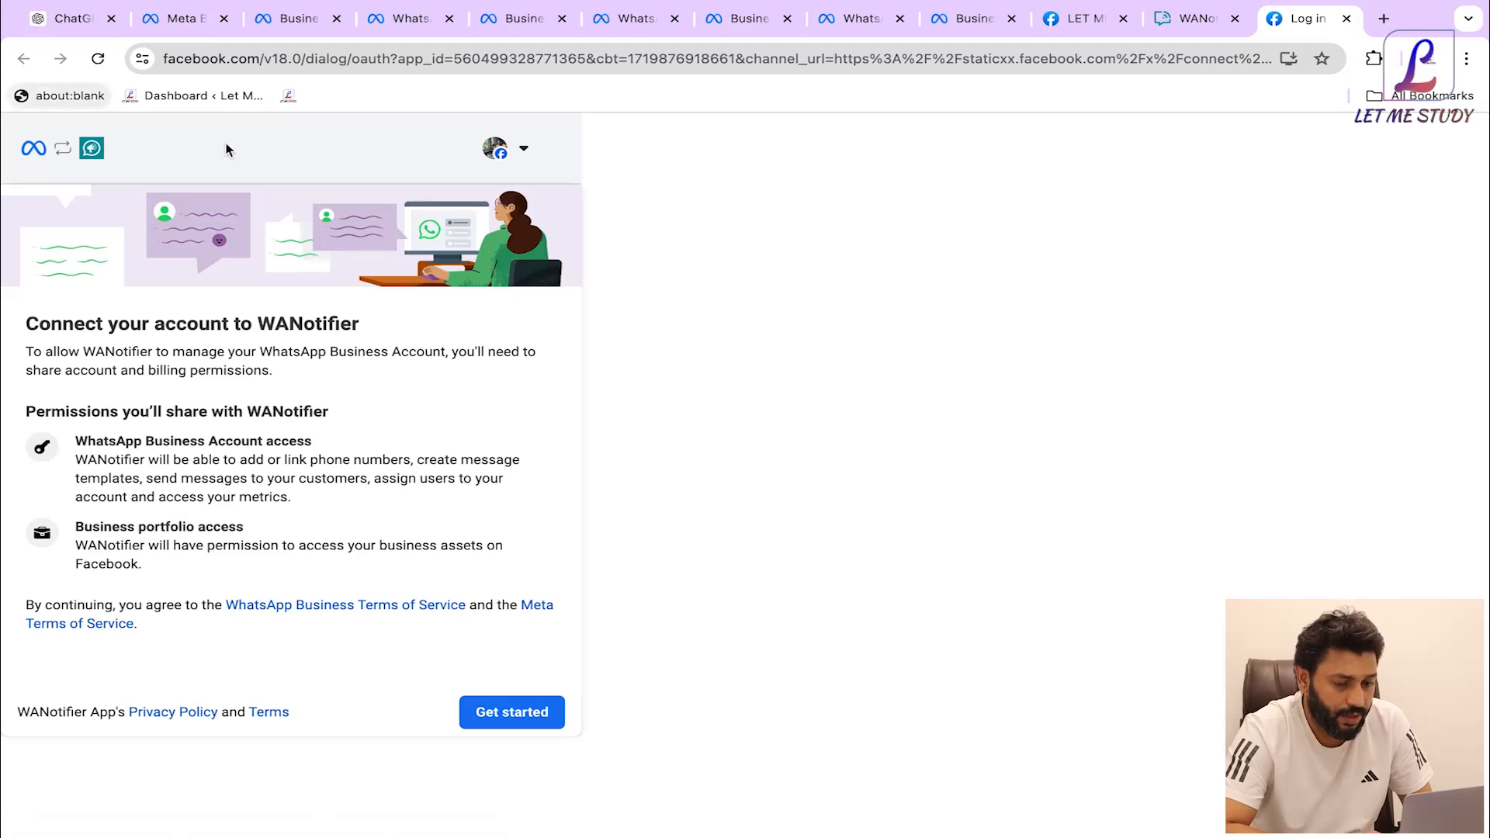
left_click(1347, 18)
- Choose to connect using API credentials instead and examine the callback URL, phone number ID, WhatsApp Business Account ID and permanent access token fields
scroll(702, 629, "down", 2)
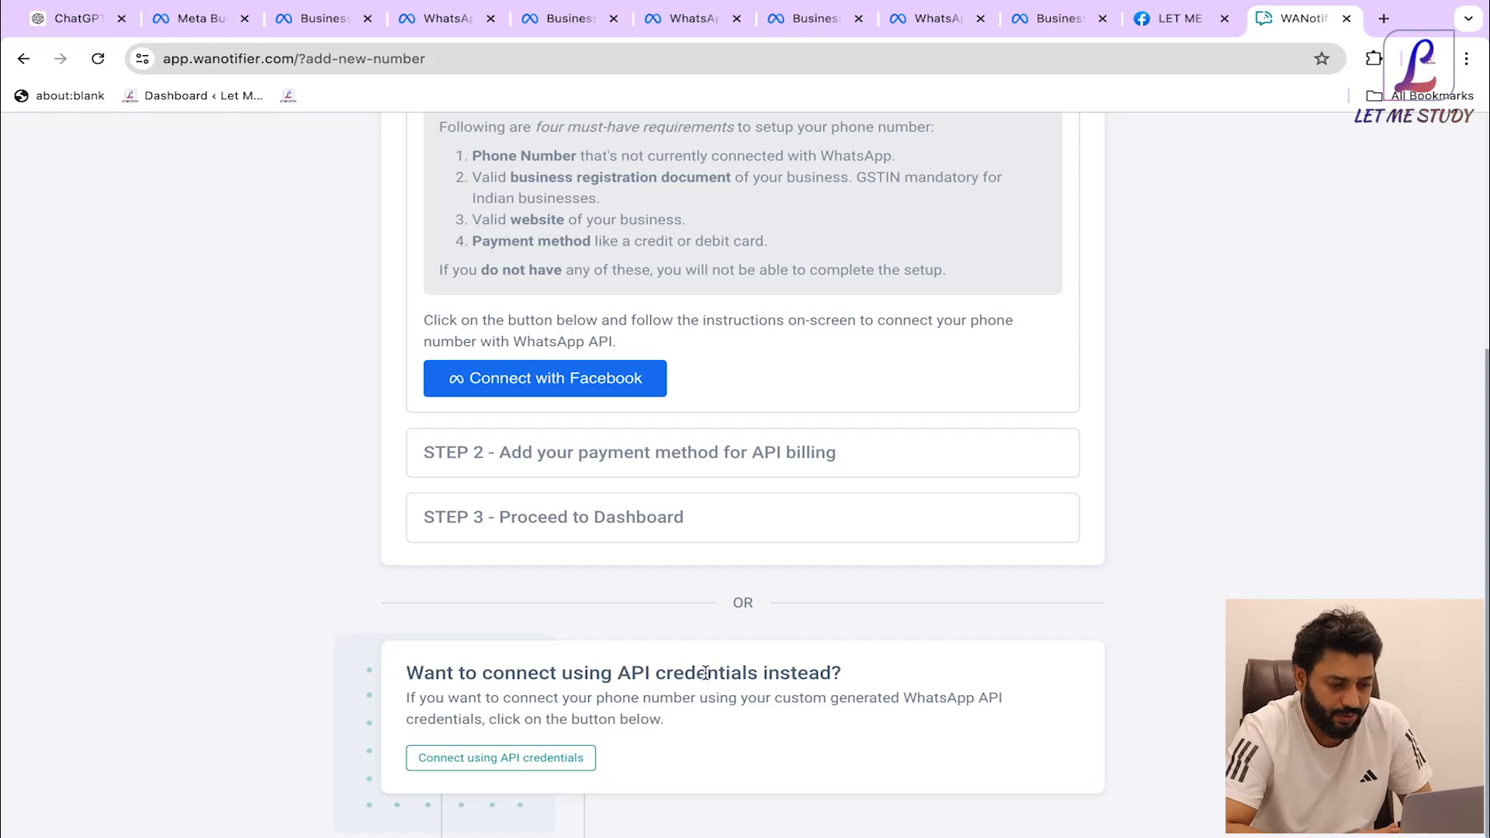
left_click(469, 760)
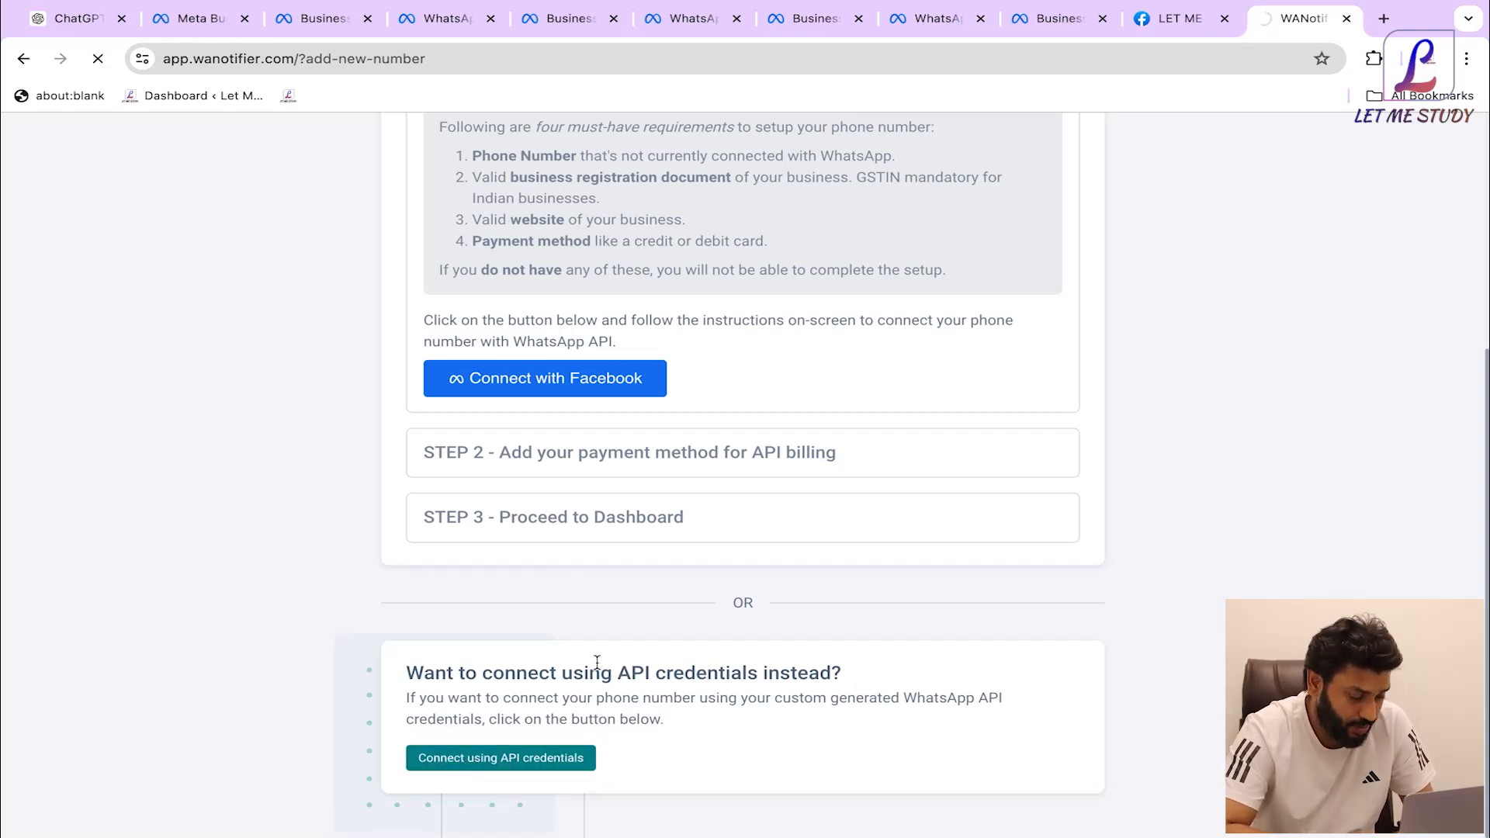
scroll(624, 577, "down", 2)
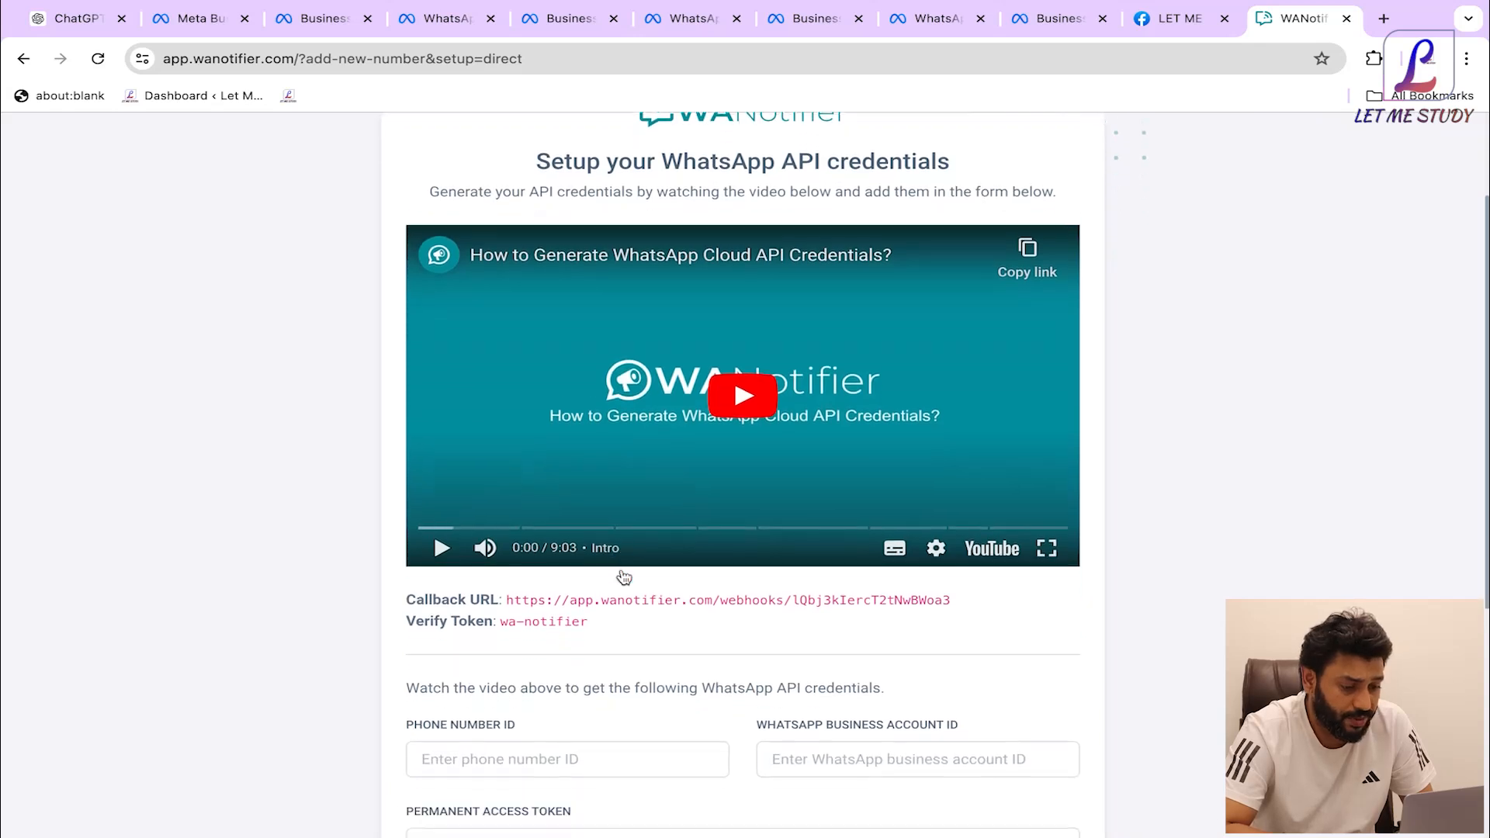
scroll(623, 577, "down", 1)
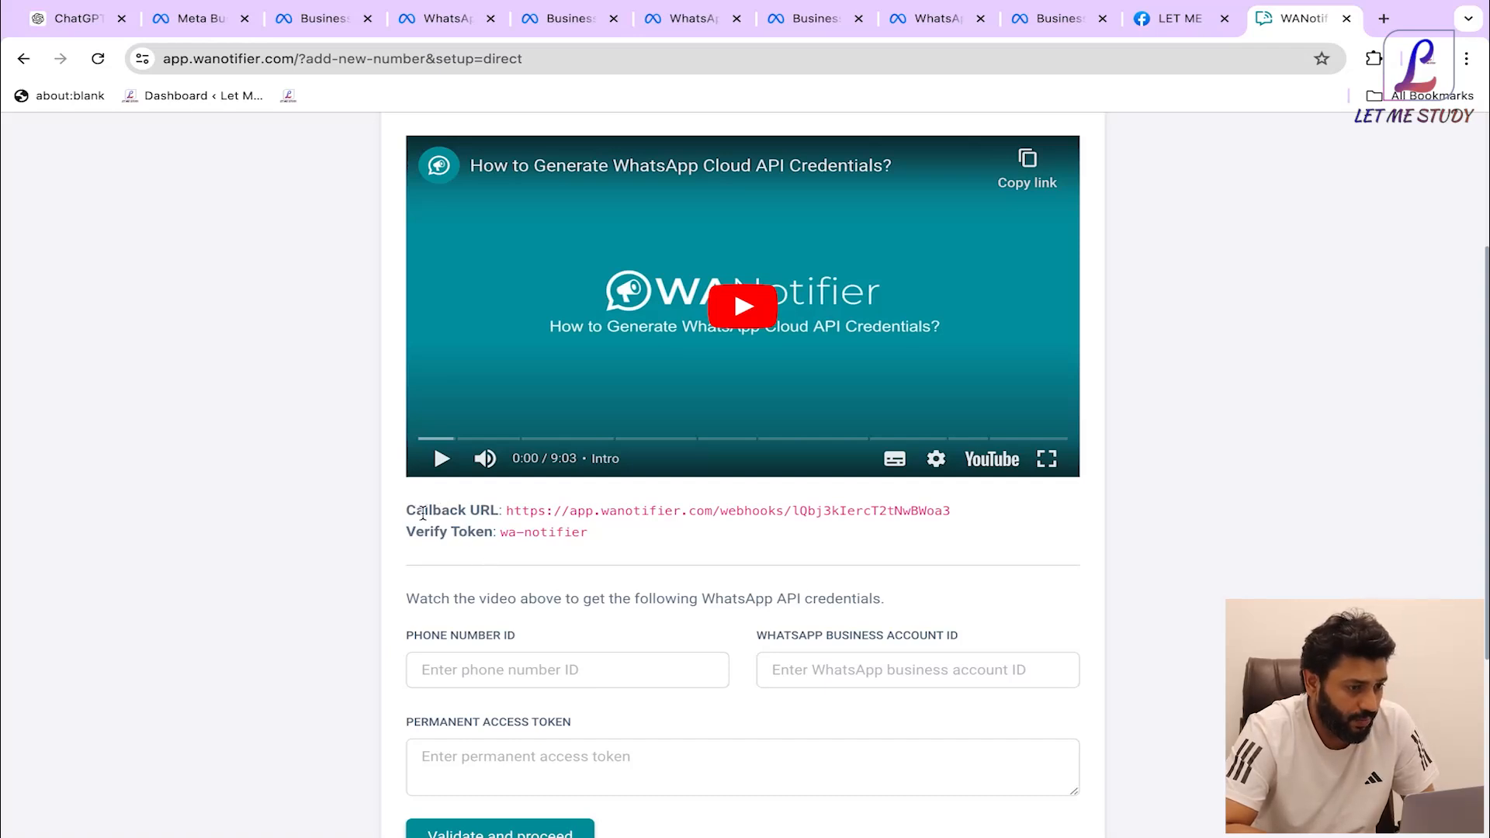
scroll(551, 560, "down", 2)
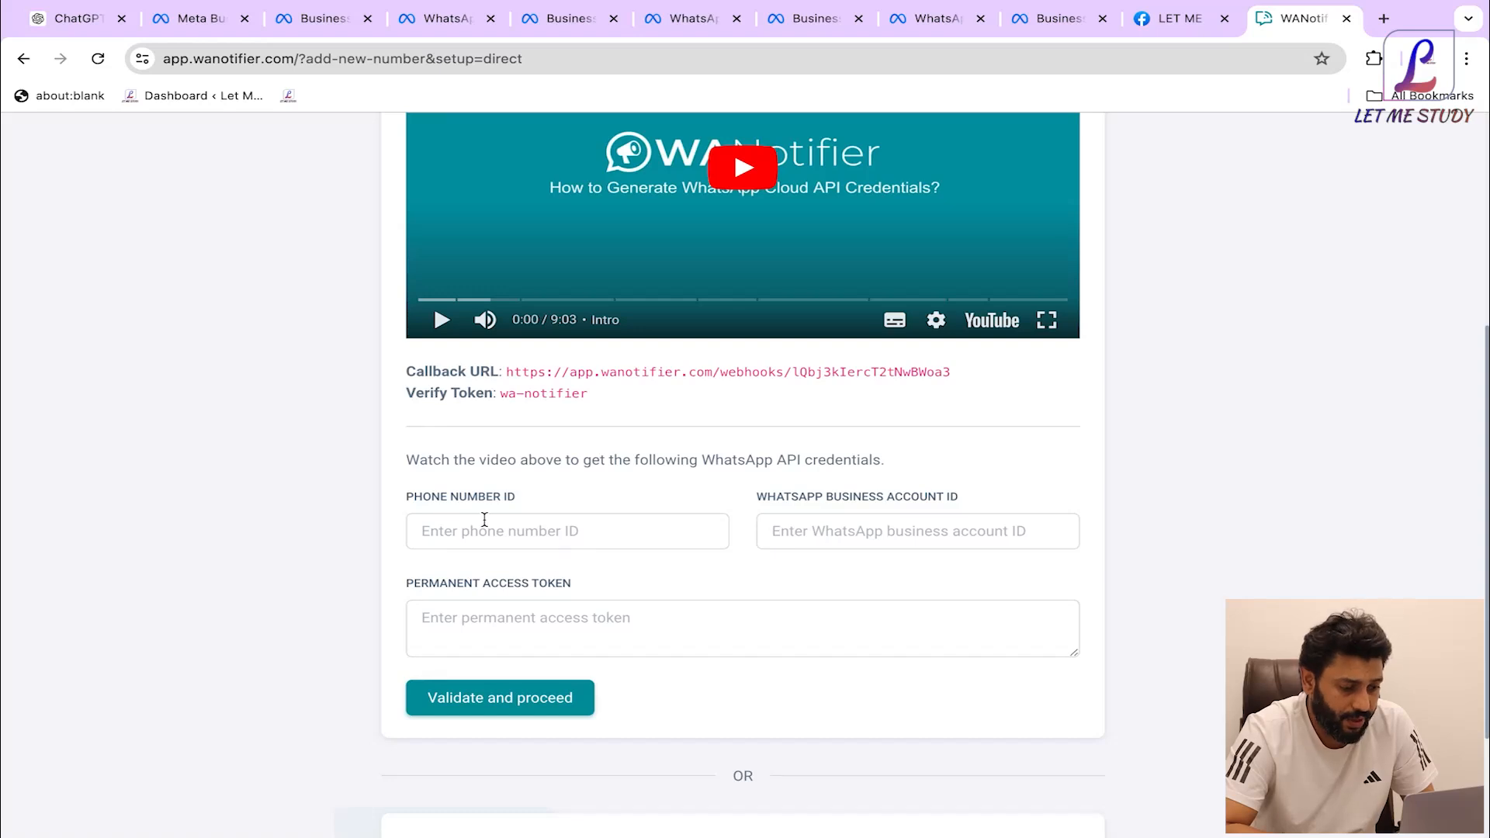
left_click_drag(523, 507, 412, 507)
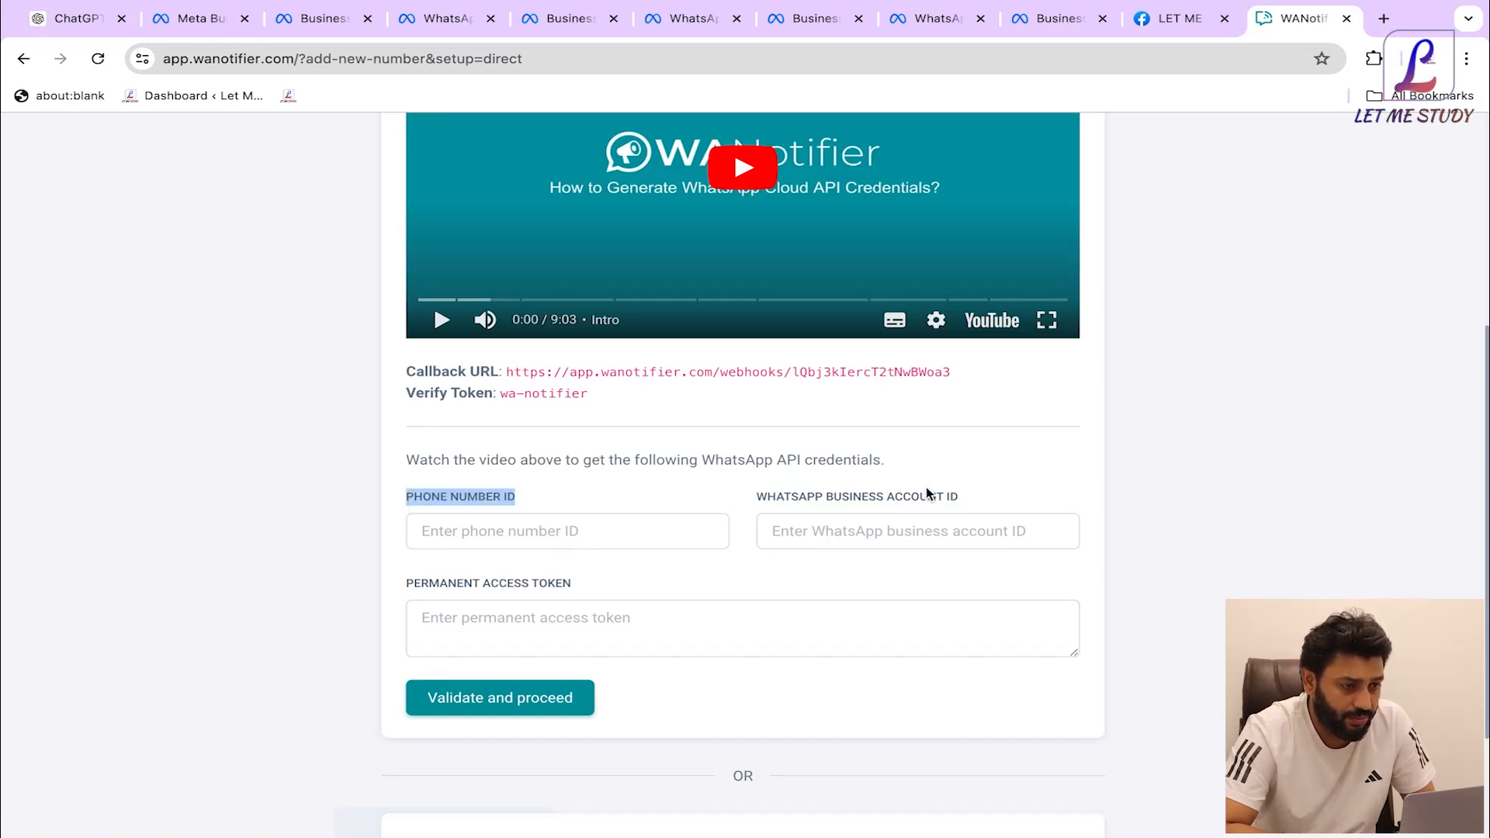
left_click_drag(966, 497, 757, 502)
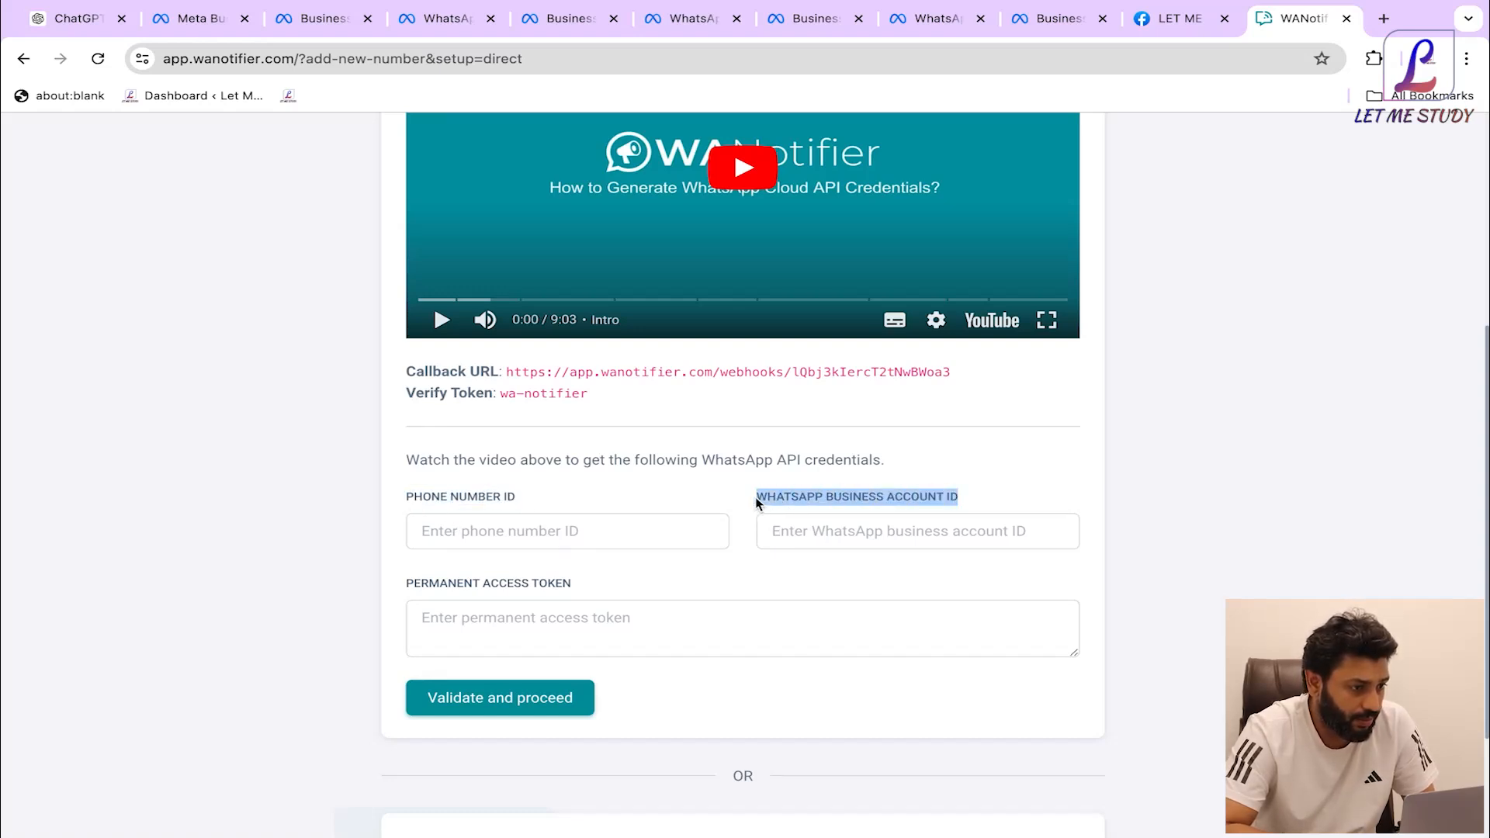
left_click_drag(577, 588, 406, 588)
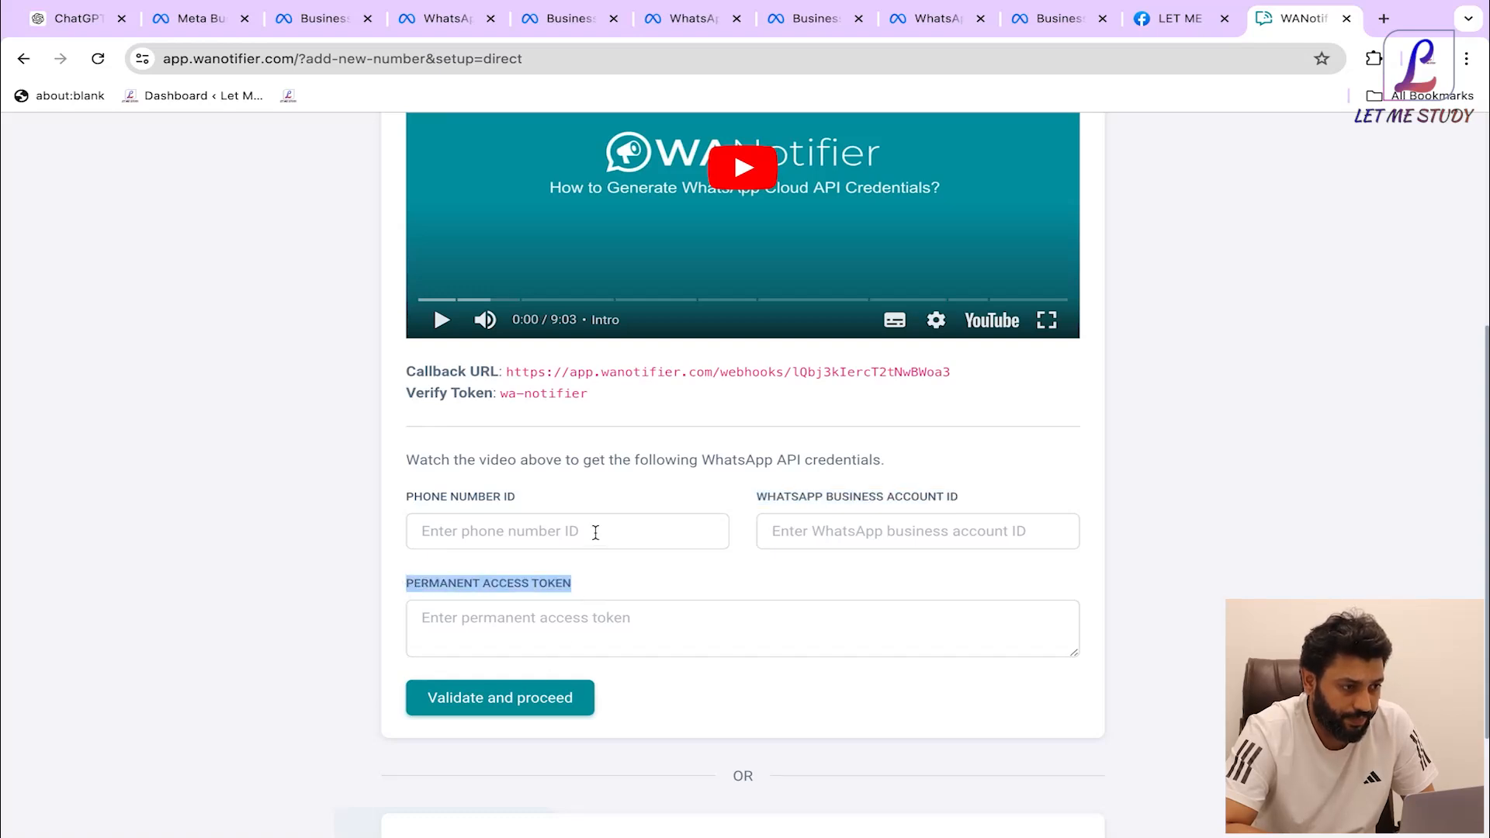
- Switch to the LET ME app in Meta for Developers and select the second Let Me Design number as sender in the WhatsApp API Setup
left_click(1164, 22)
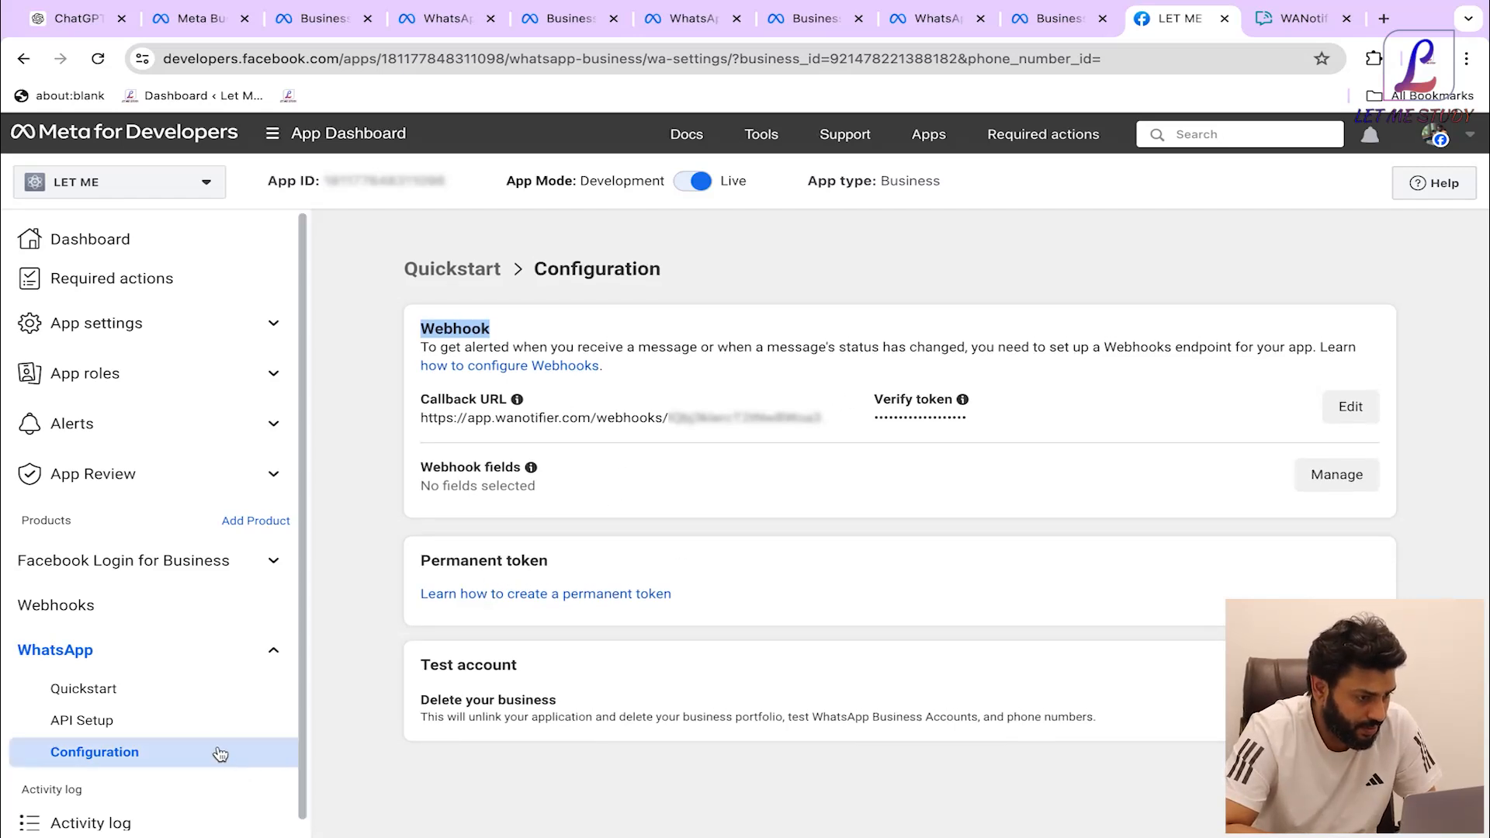
left_click(218, 722)
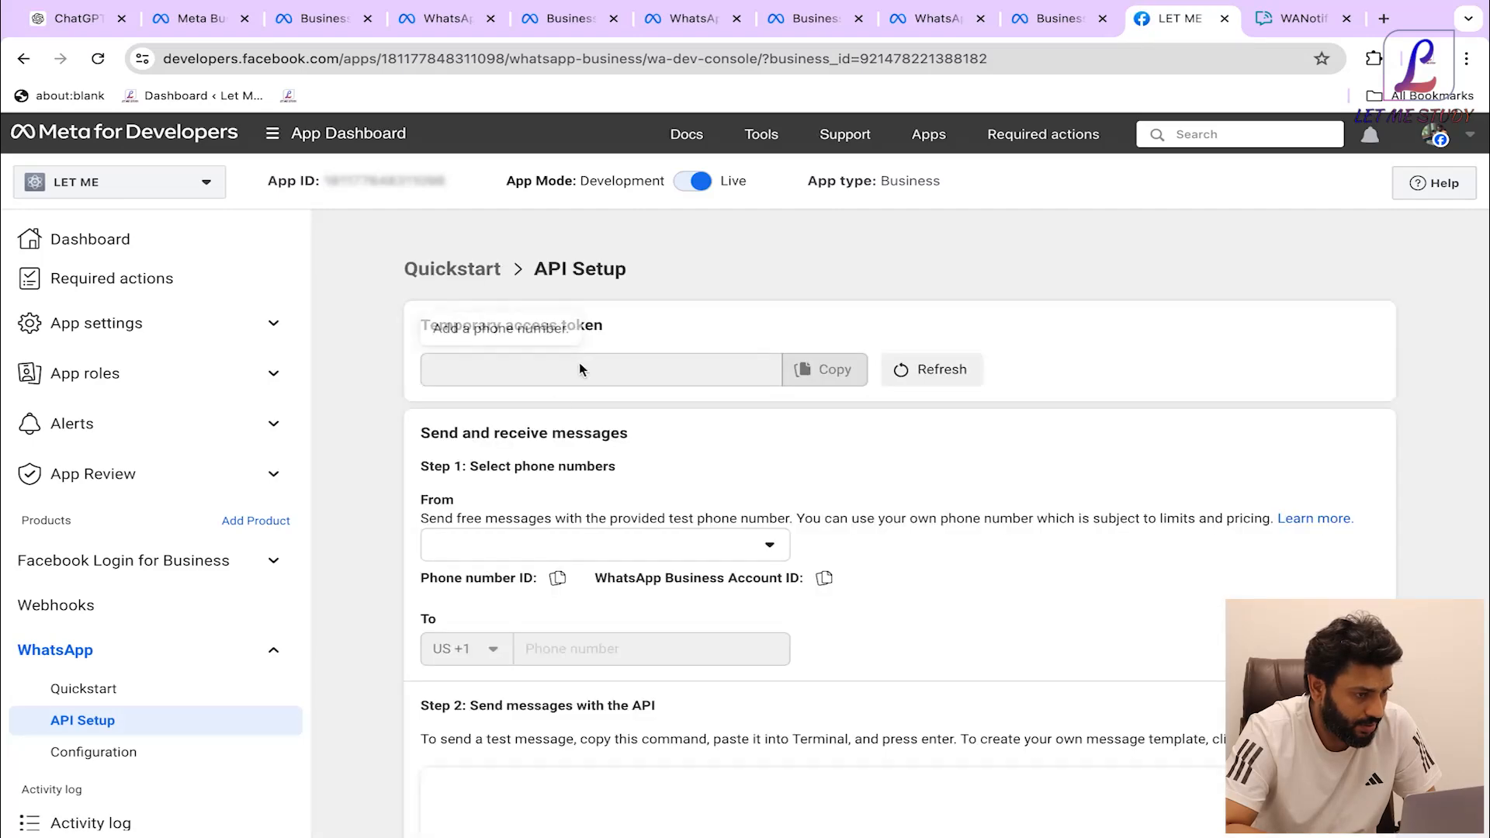
scroll(567, 593, "down", 1)
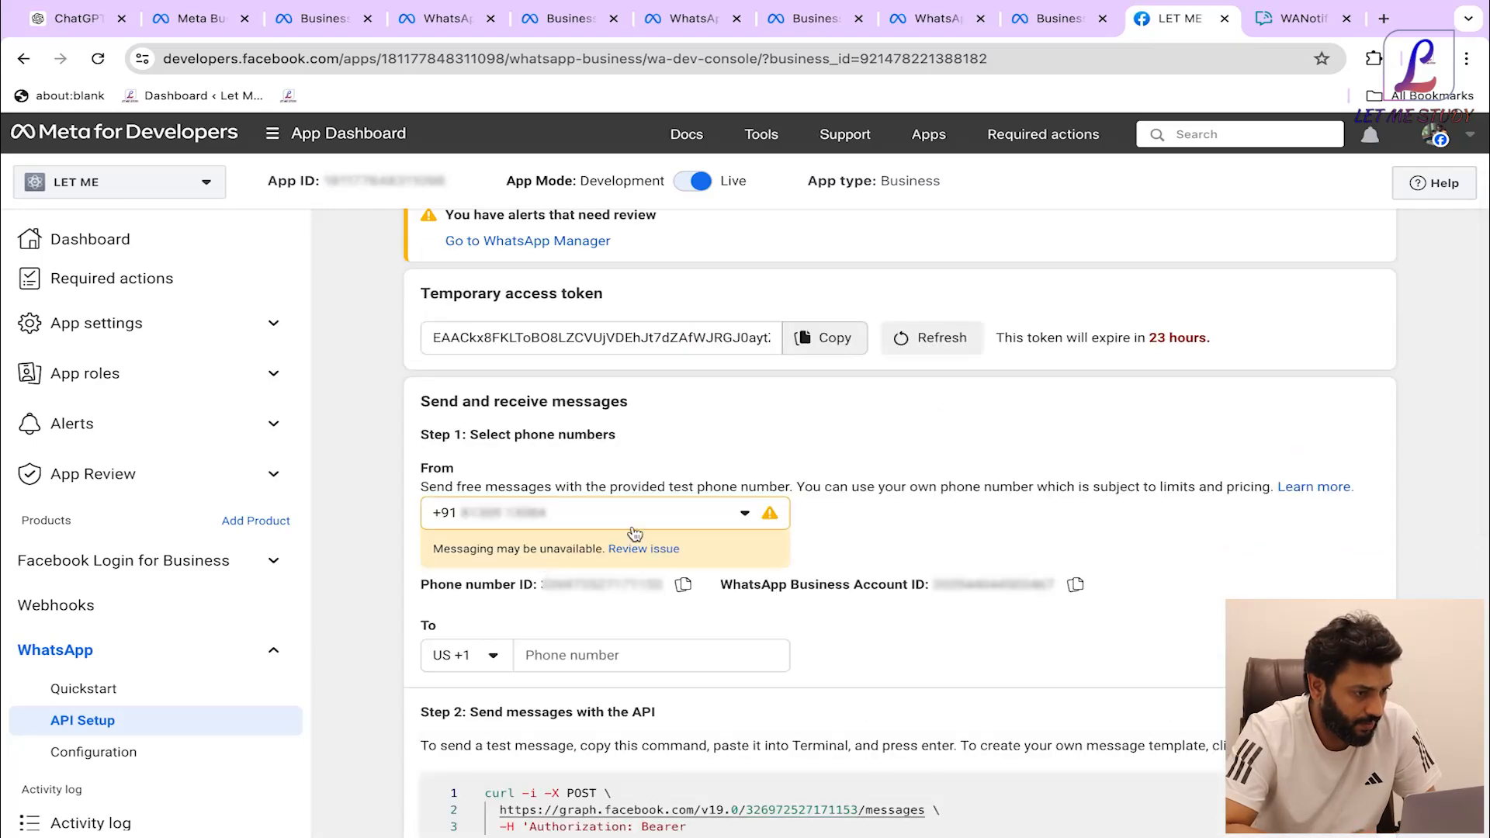
left_click(738, 525)
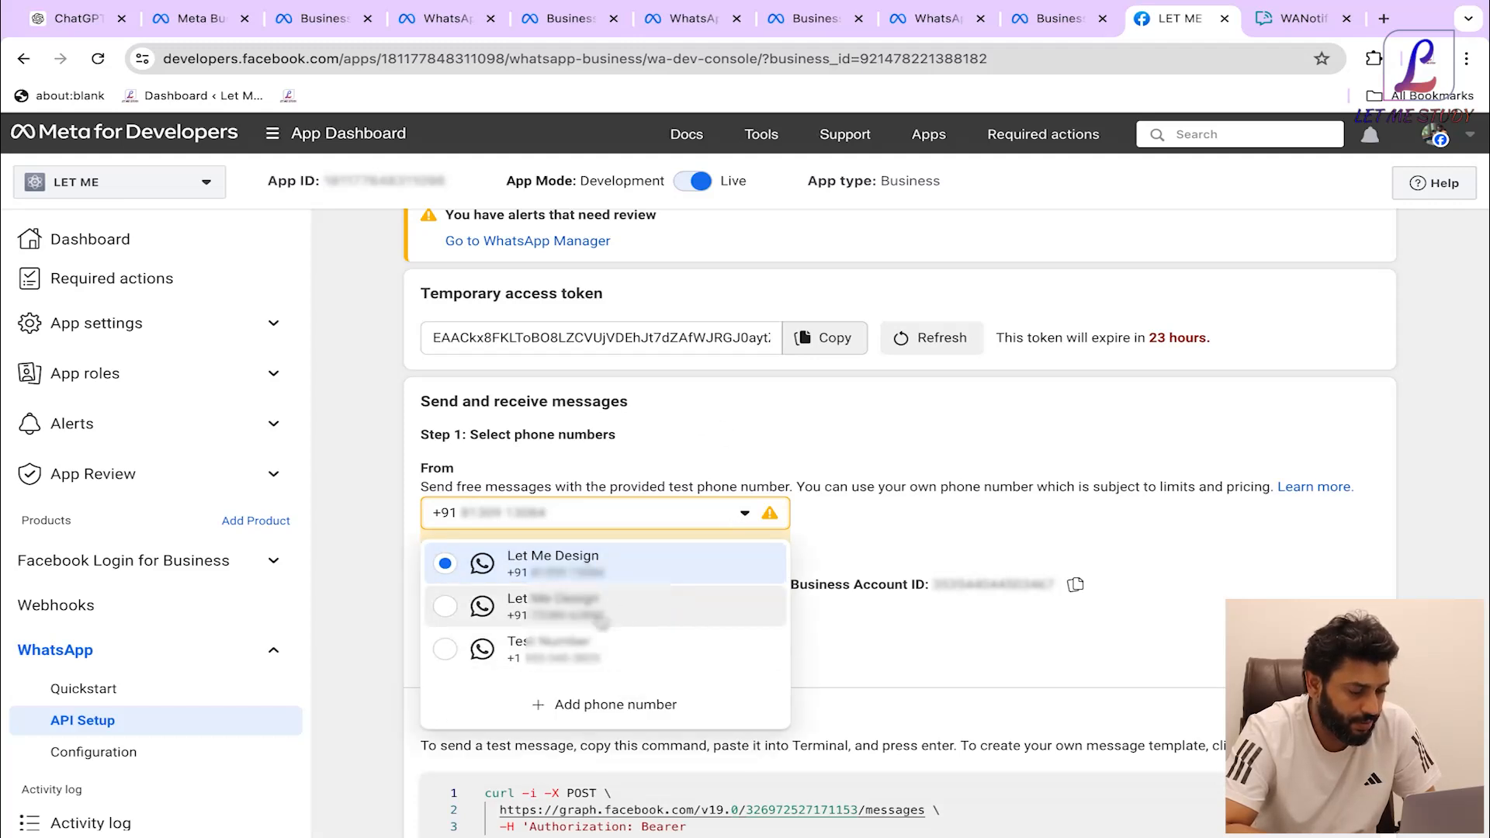
left_click(574, 613)
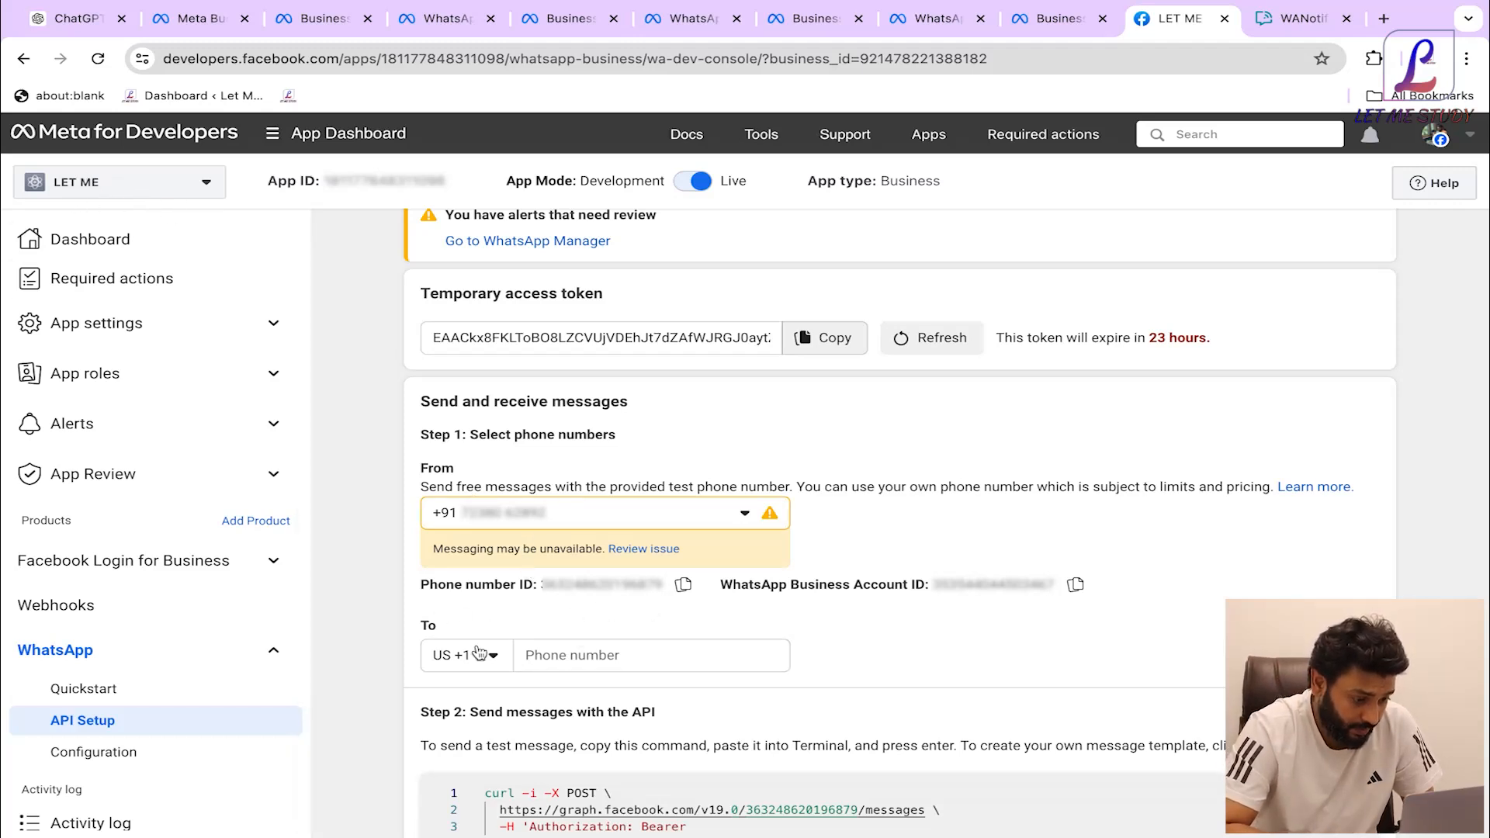
- Copy the selected number's phone number ID and paste it into WANotifier's phone number ID field
left_click(685, 588)
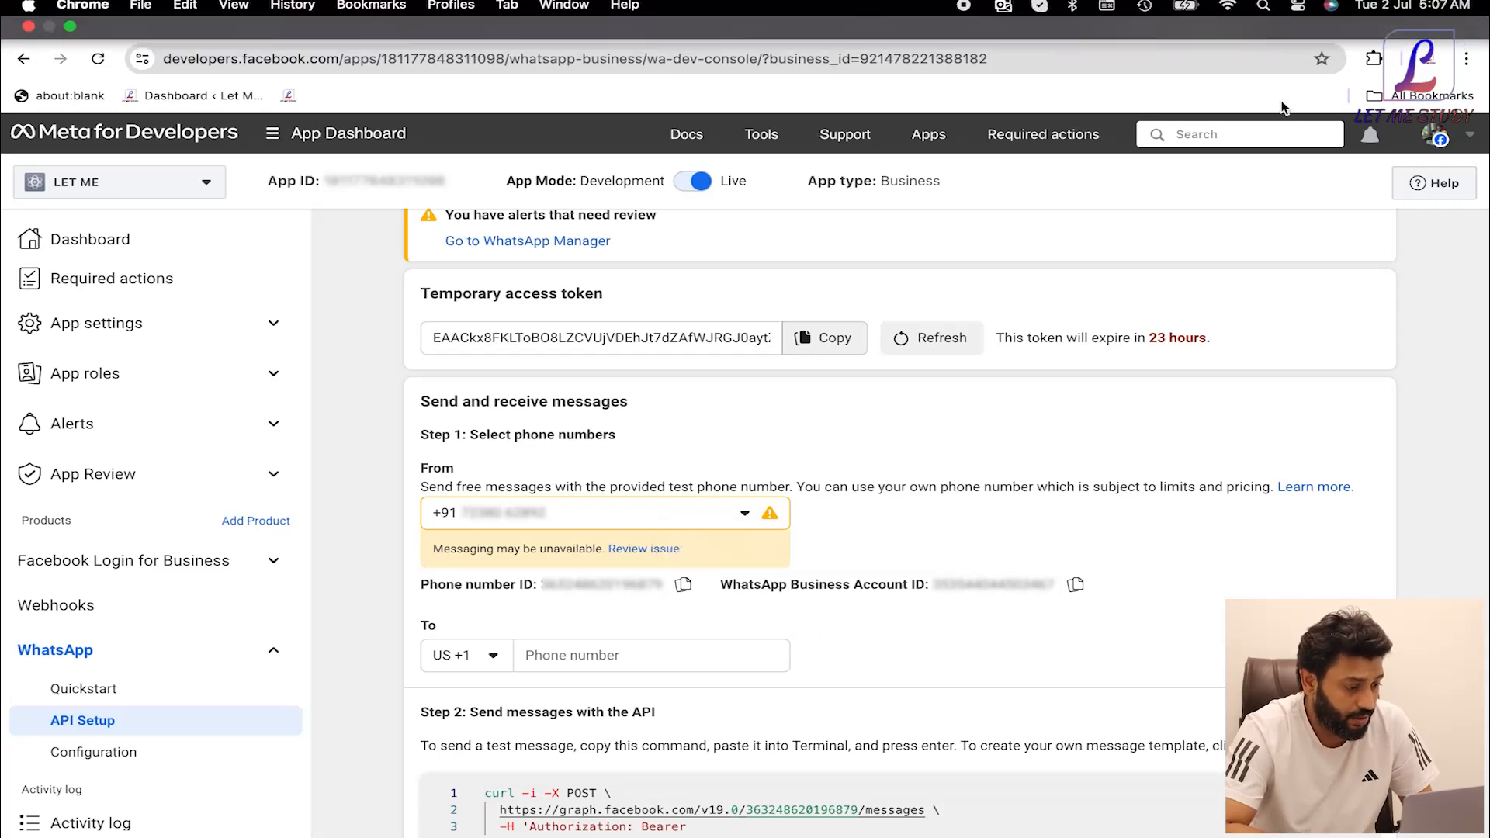
left_click(1320, 13)
left_click(558, 525)
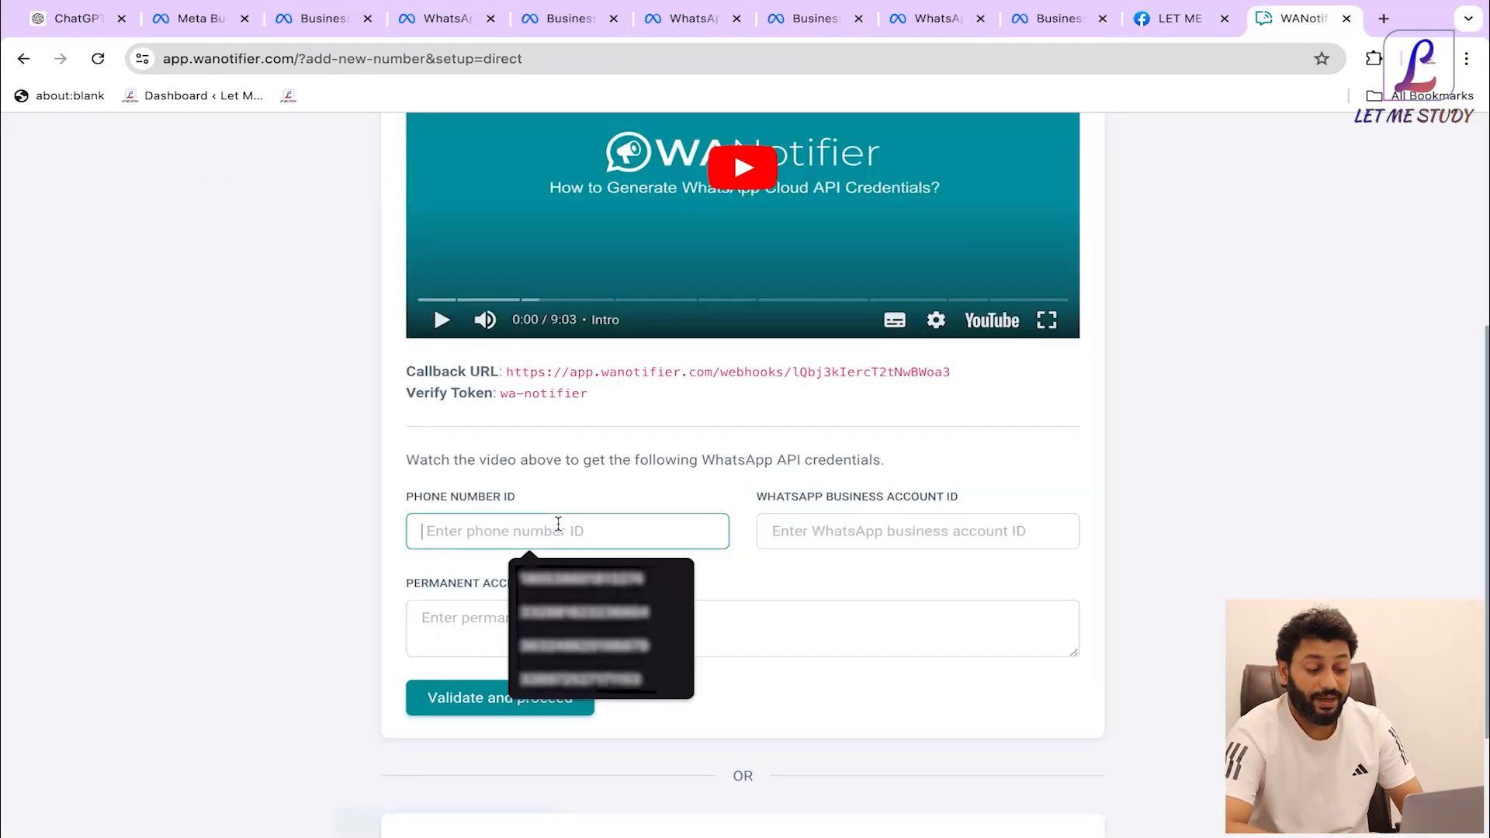
key("super+v")
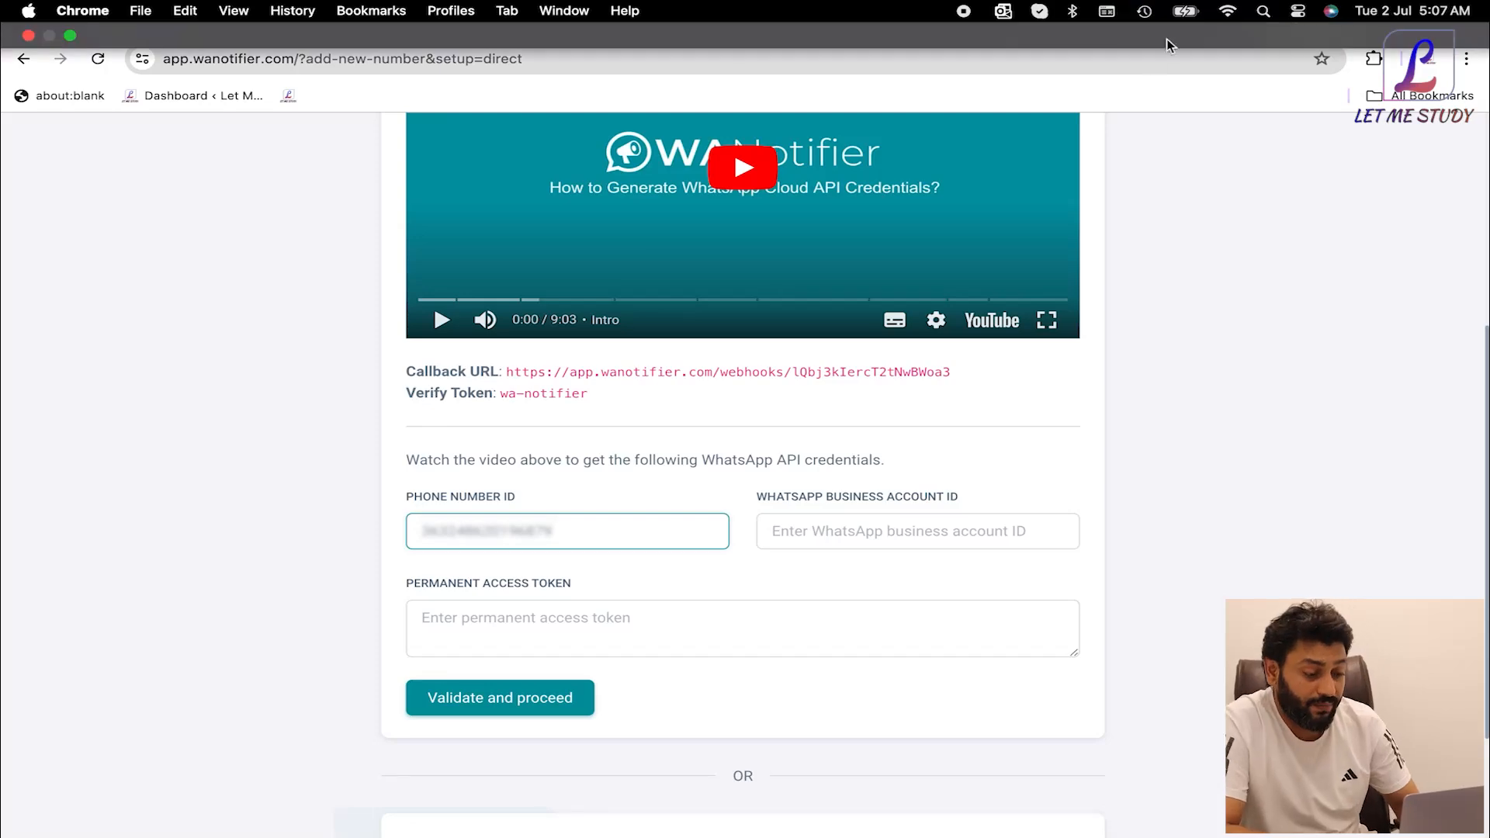
- Copy the WhatsApp Business Account ID from Meta for Developers into the matching WANotifier field
left_click(1178, 20)
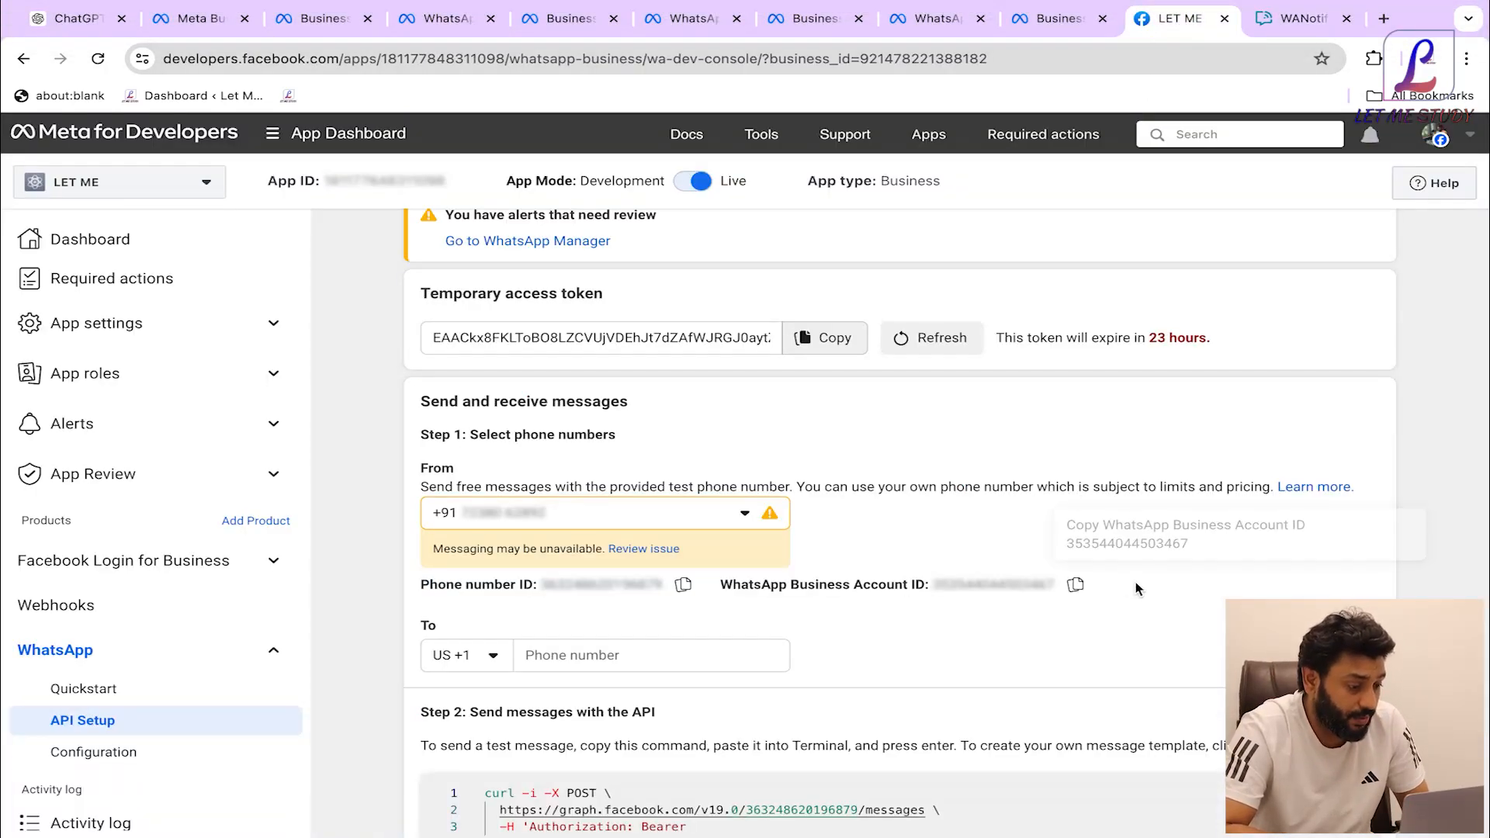
left_click(1075, 585)
left_click(1277, 28)
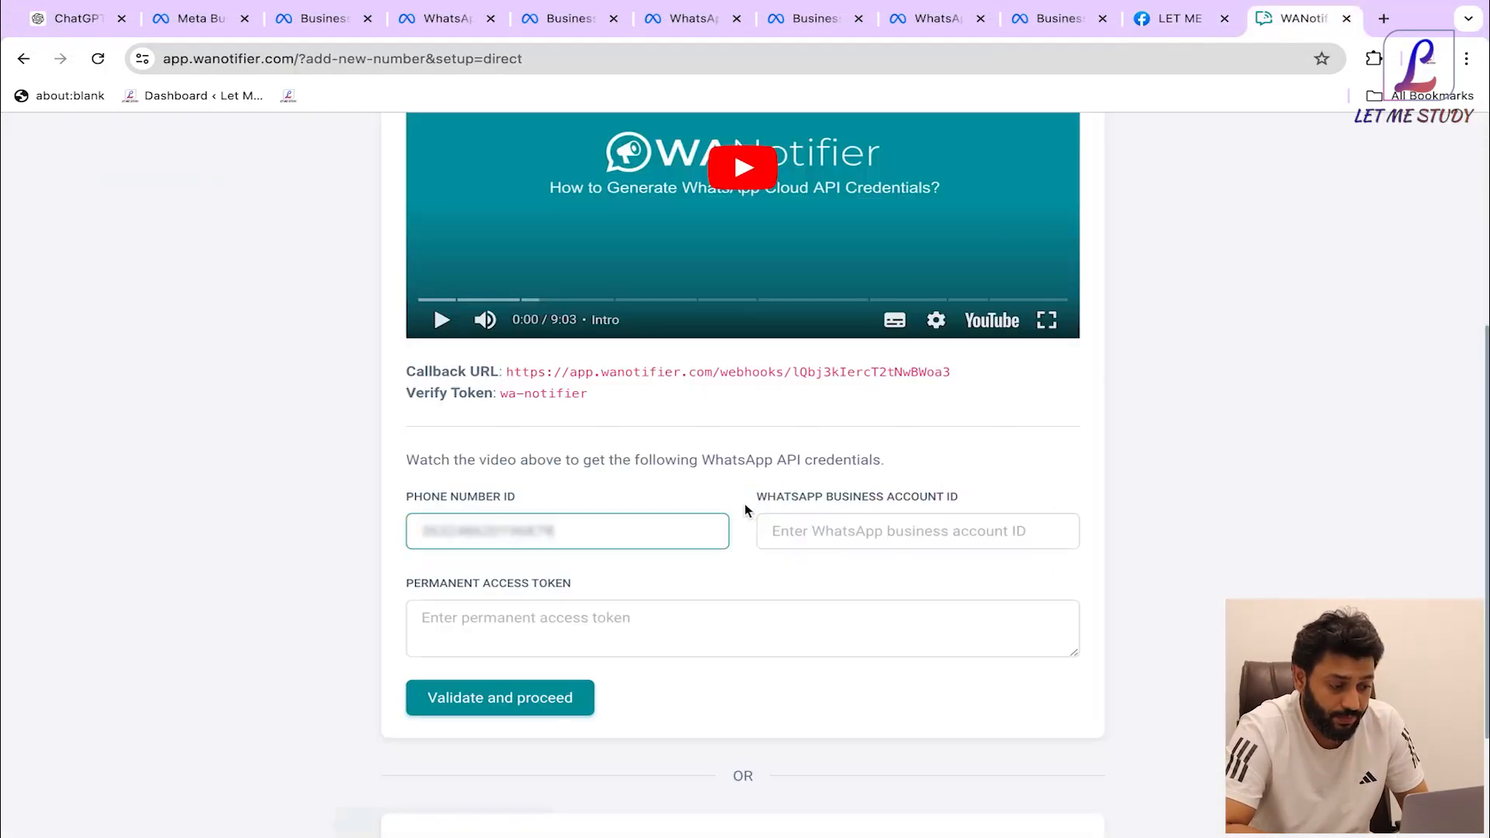
left_click(815, 530)
key("ctrl+v")
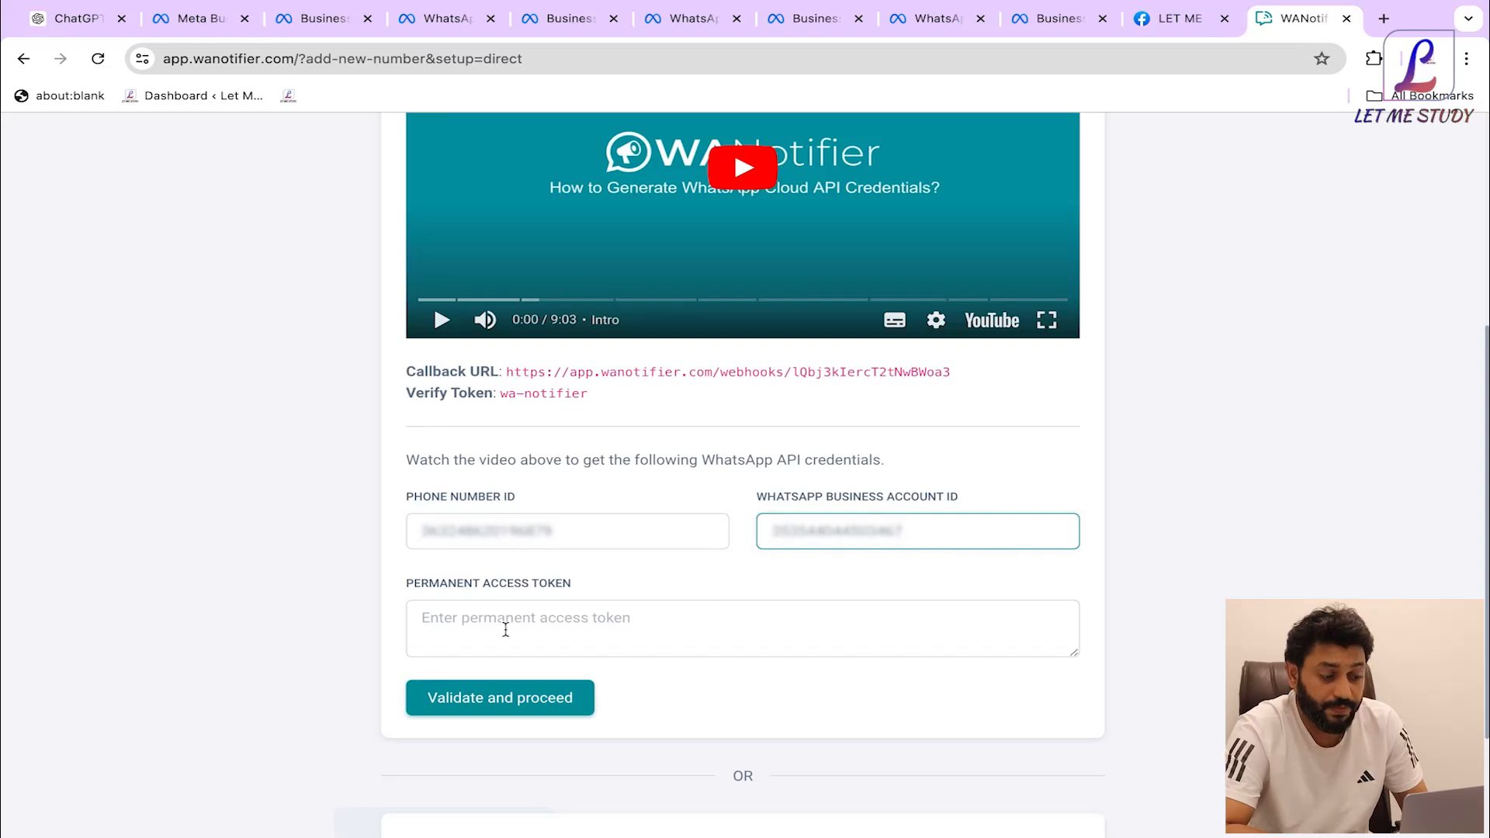
- Return to the LET ME app in Meta for Developers, open its app roles and continue to editing the roles in Business Manager
left_click(505, 629)
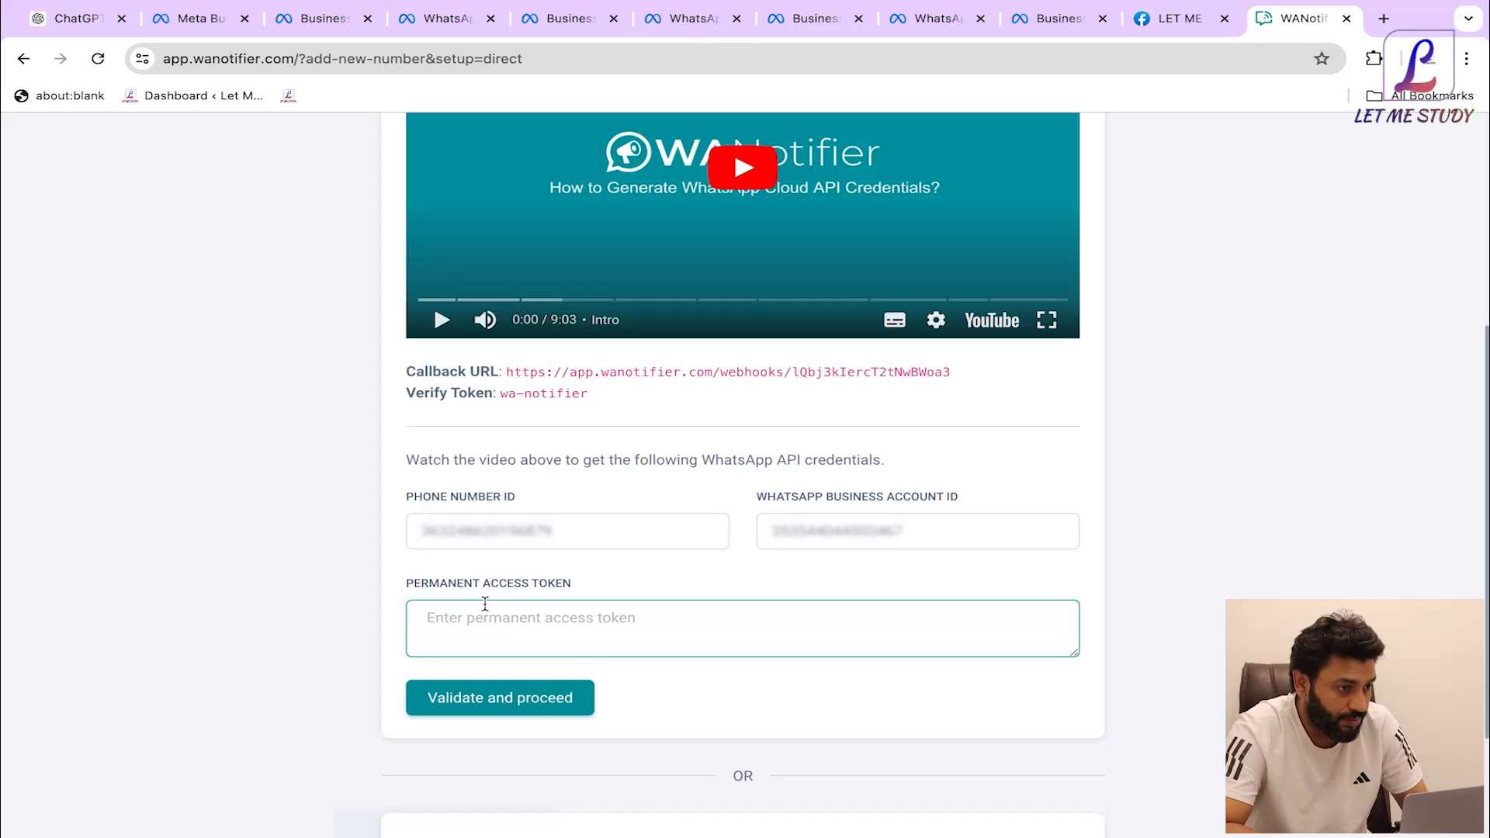
left_click(1176, 19)
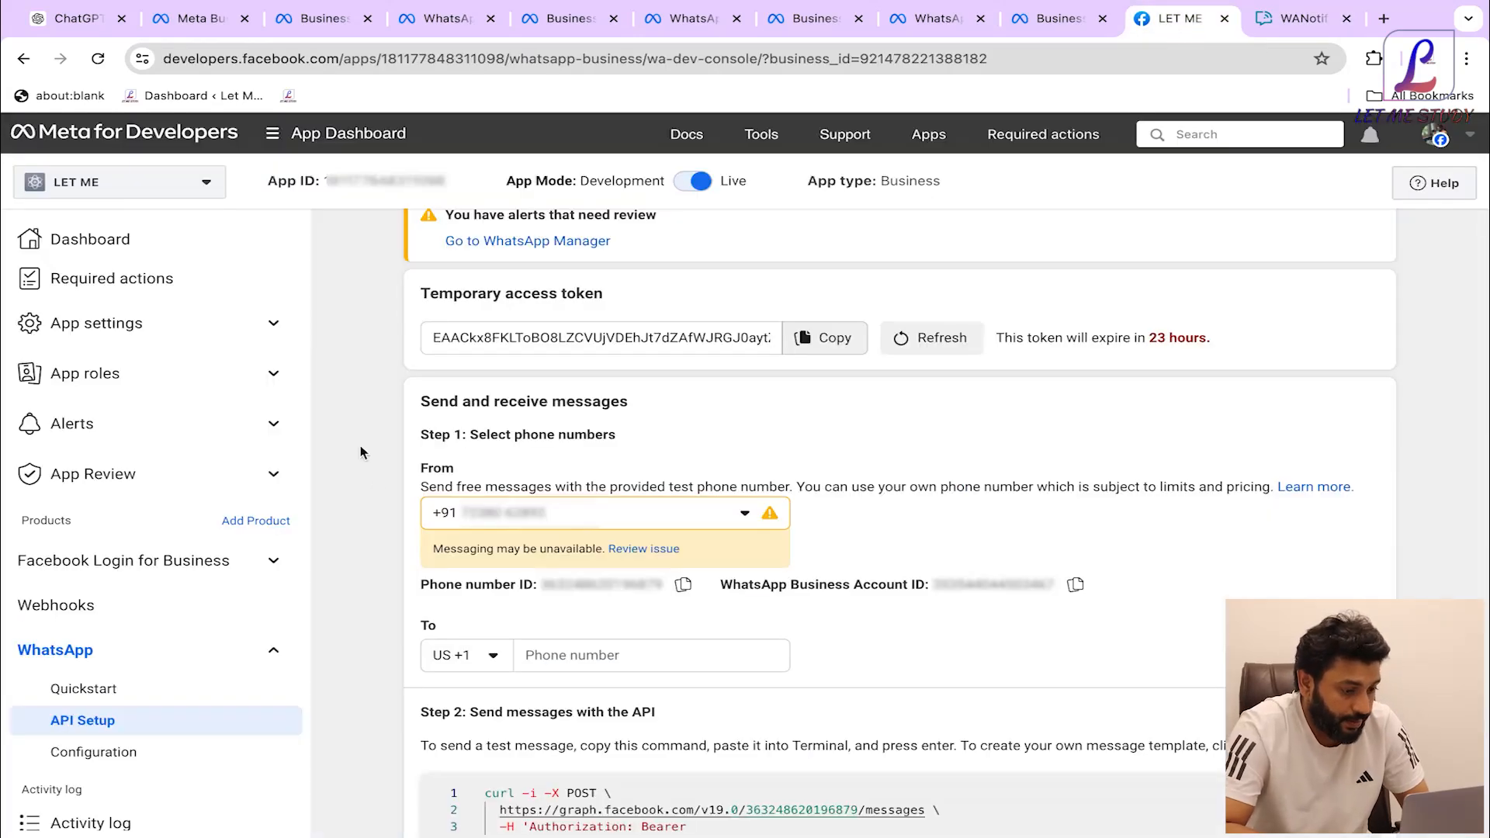
scroll(589, 646, "down", 1)
scroll(588, 646, "up", 3)
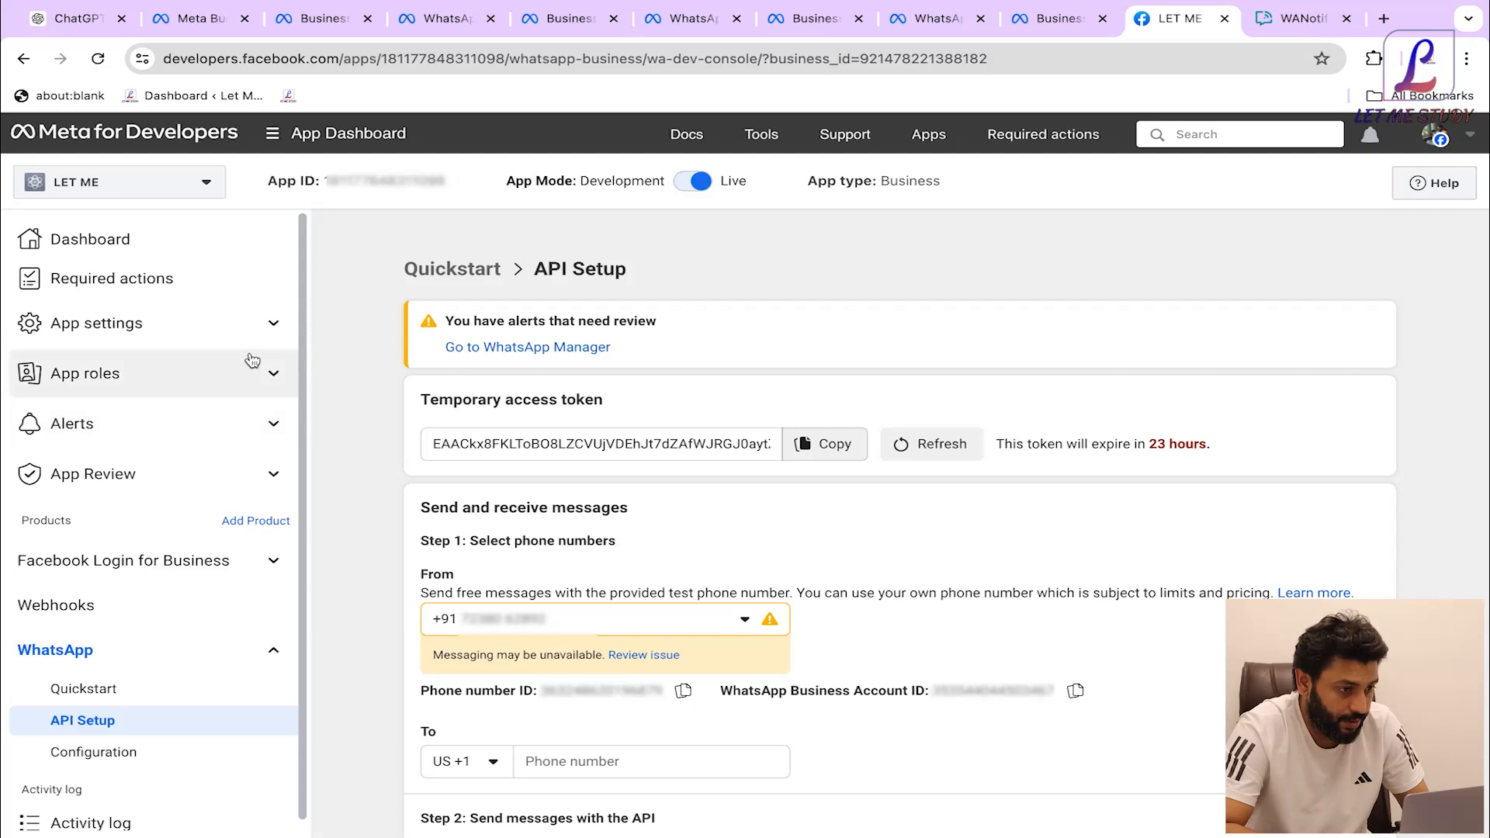
left_click(273, 380)
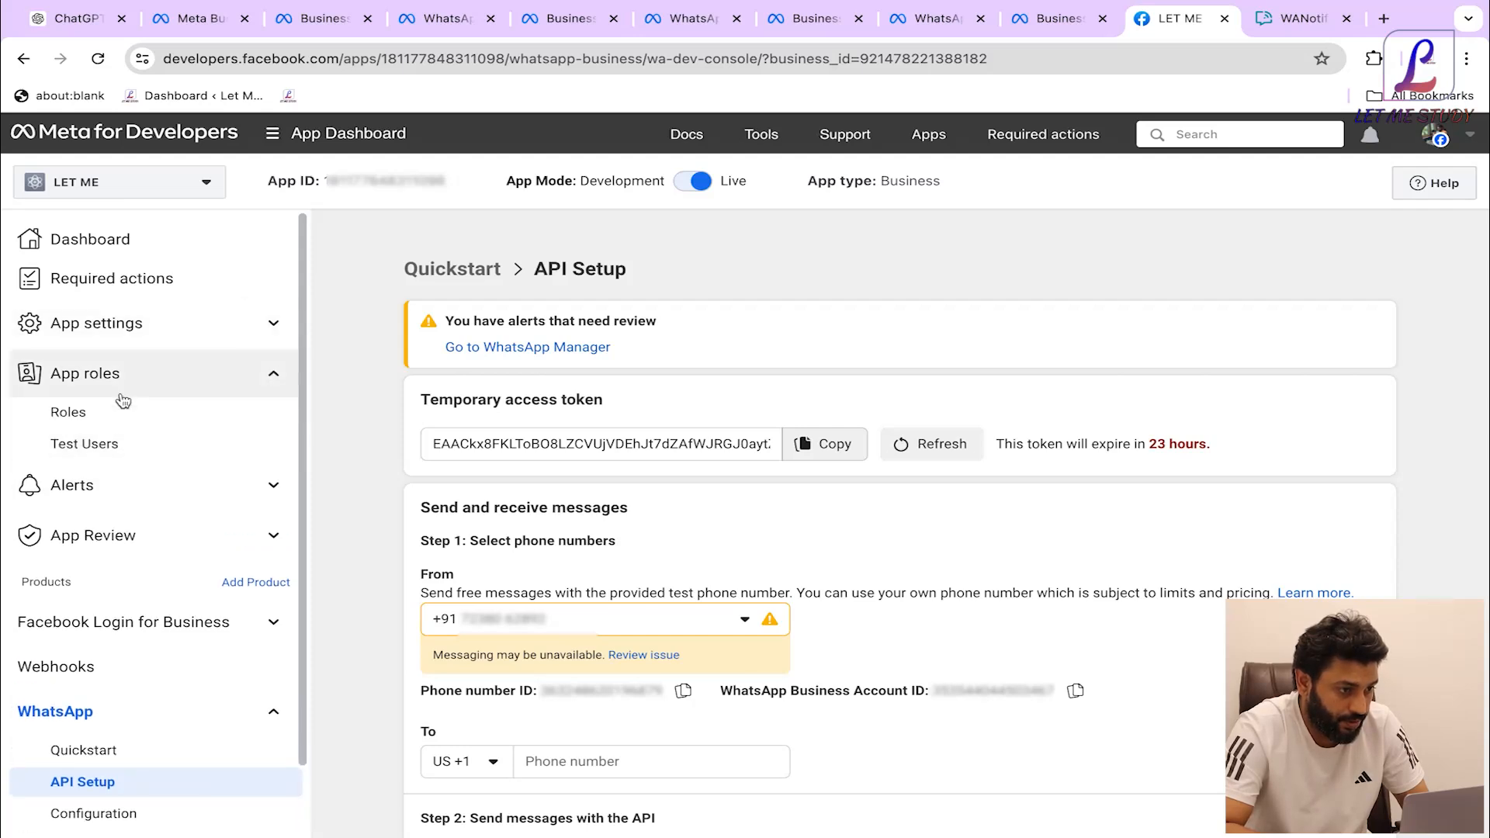
left_click(102, 415)
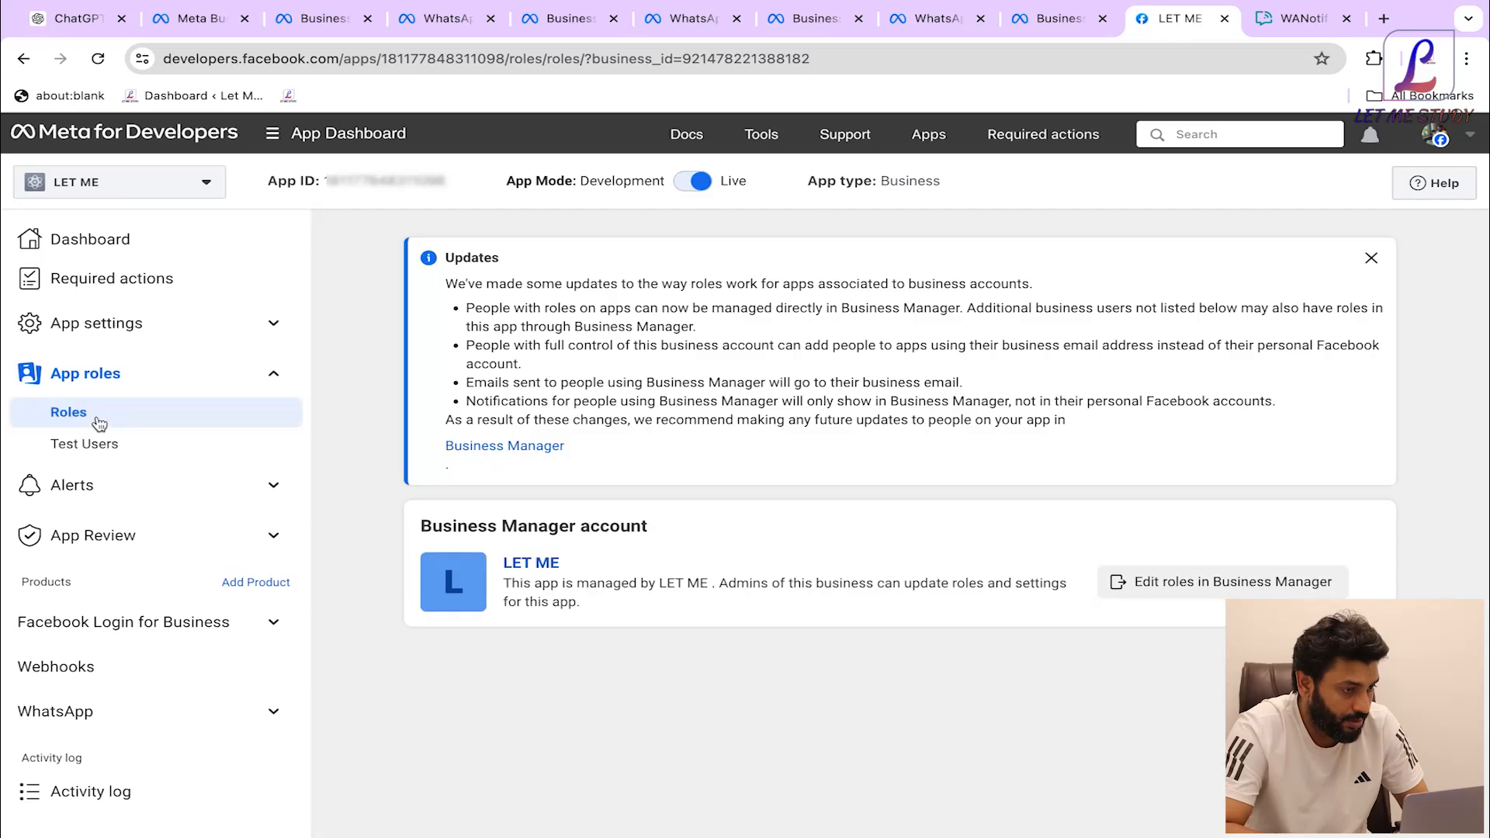
scroll(505, 638, "down", 2)
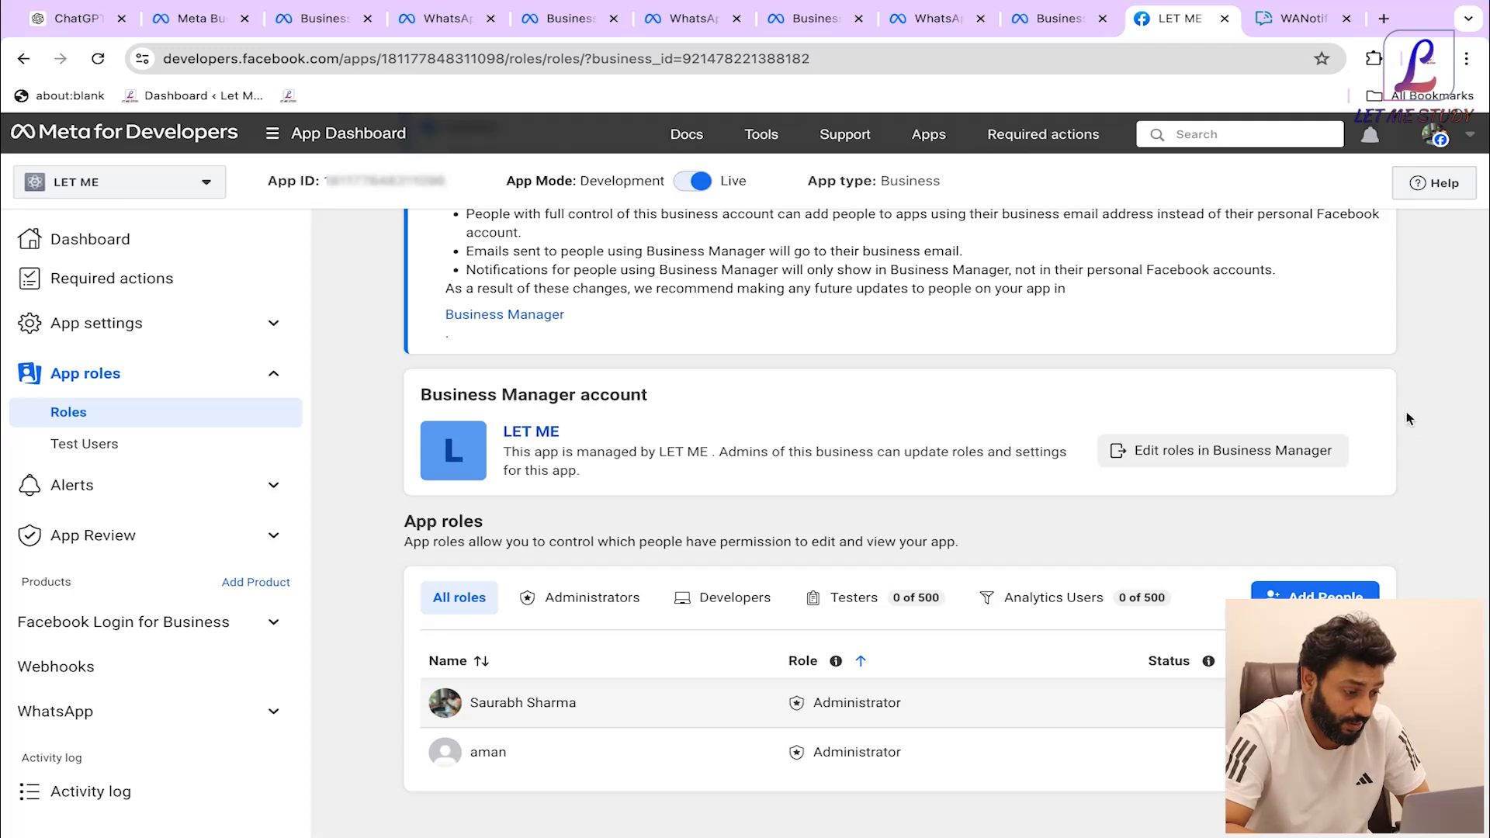
left_click(1267, 458)
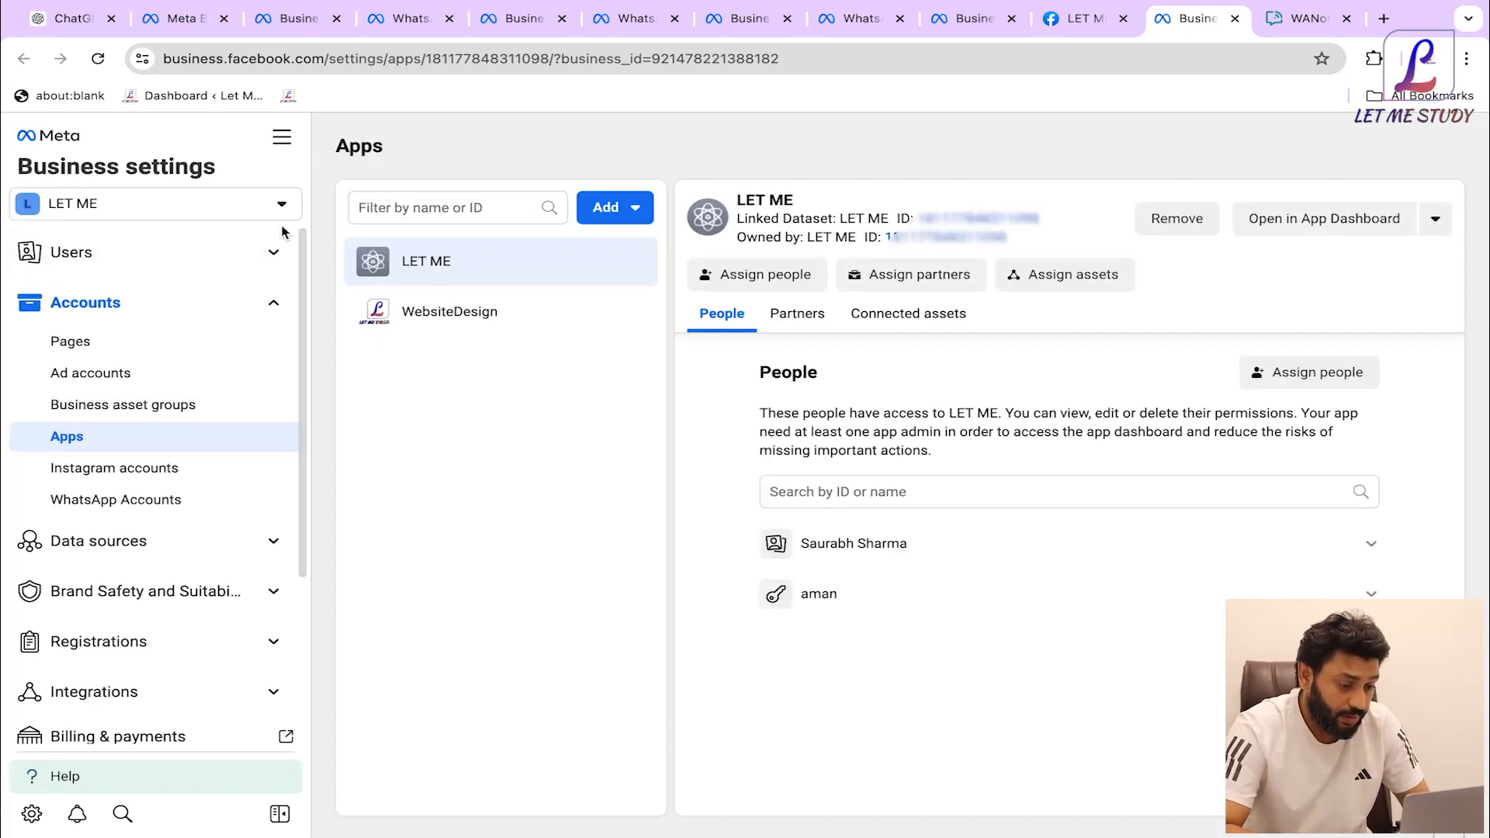
- Open the system users in Business settings and start a new token for the existing system user with the LET ME app
left_click(273, 252)
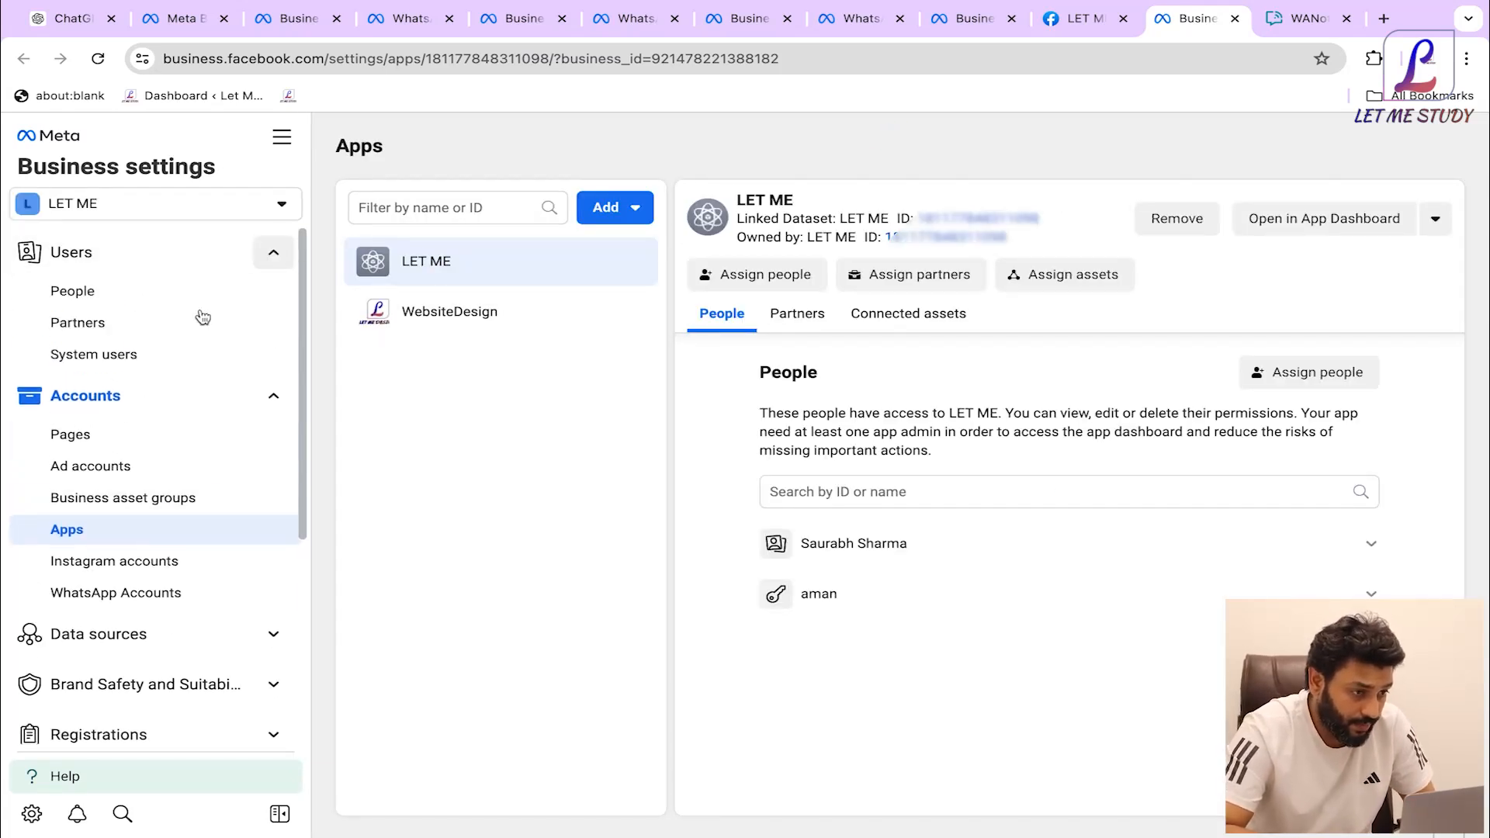
left_click(105, 355)
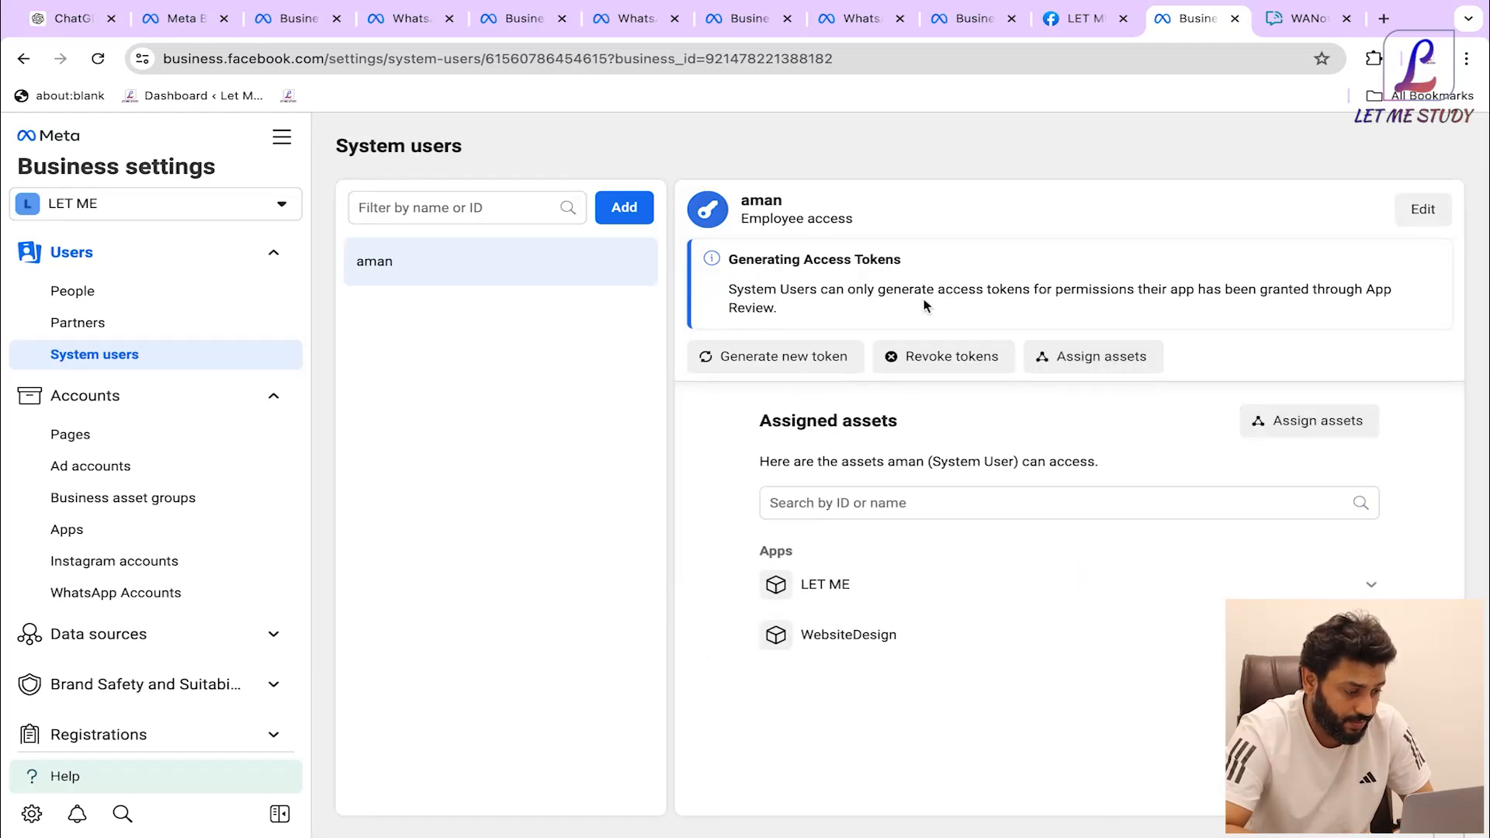
left_click(829, 353)
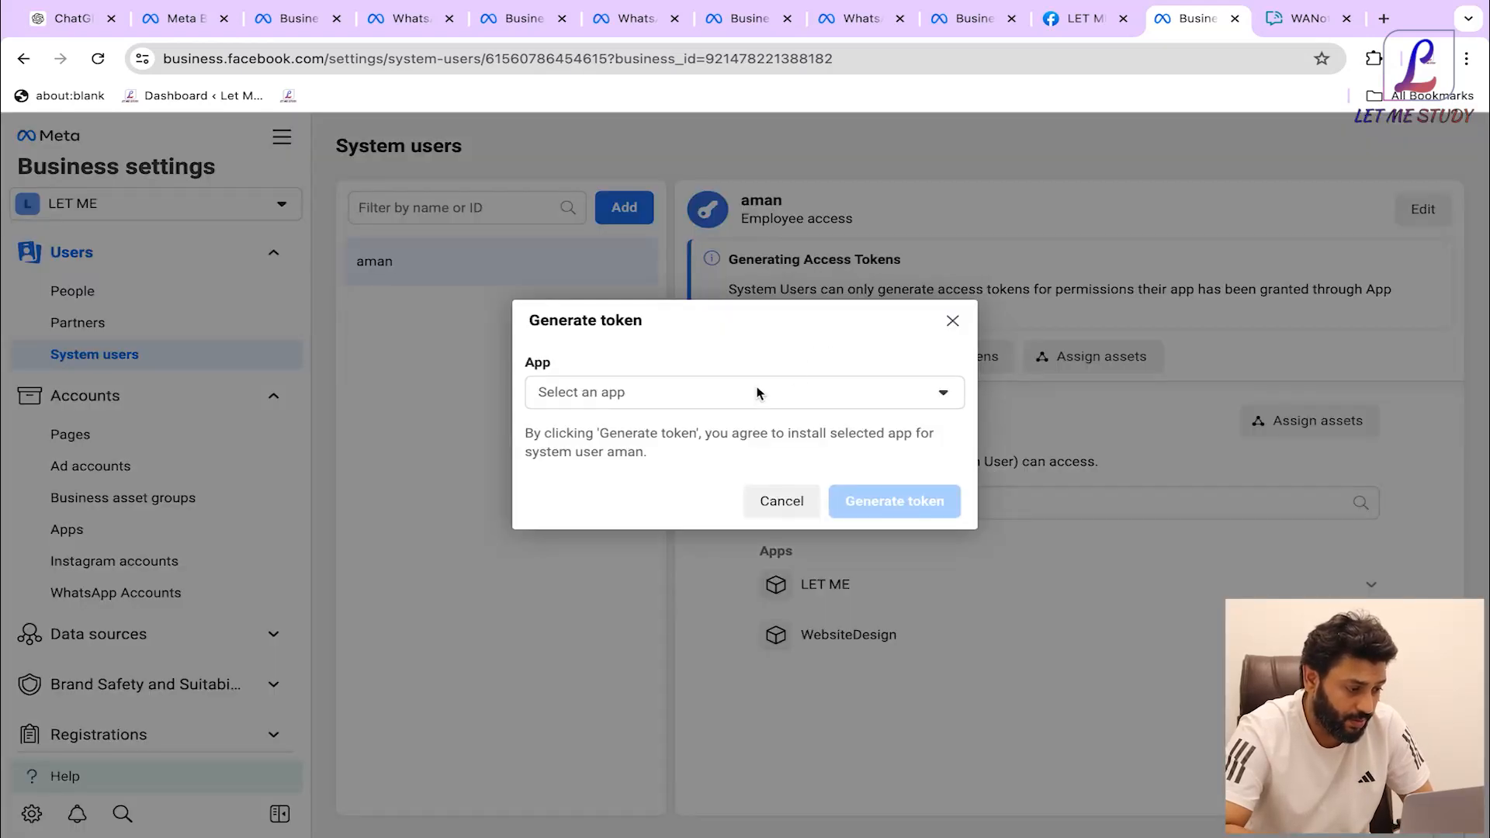
left_click(742, 399)
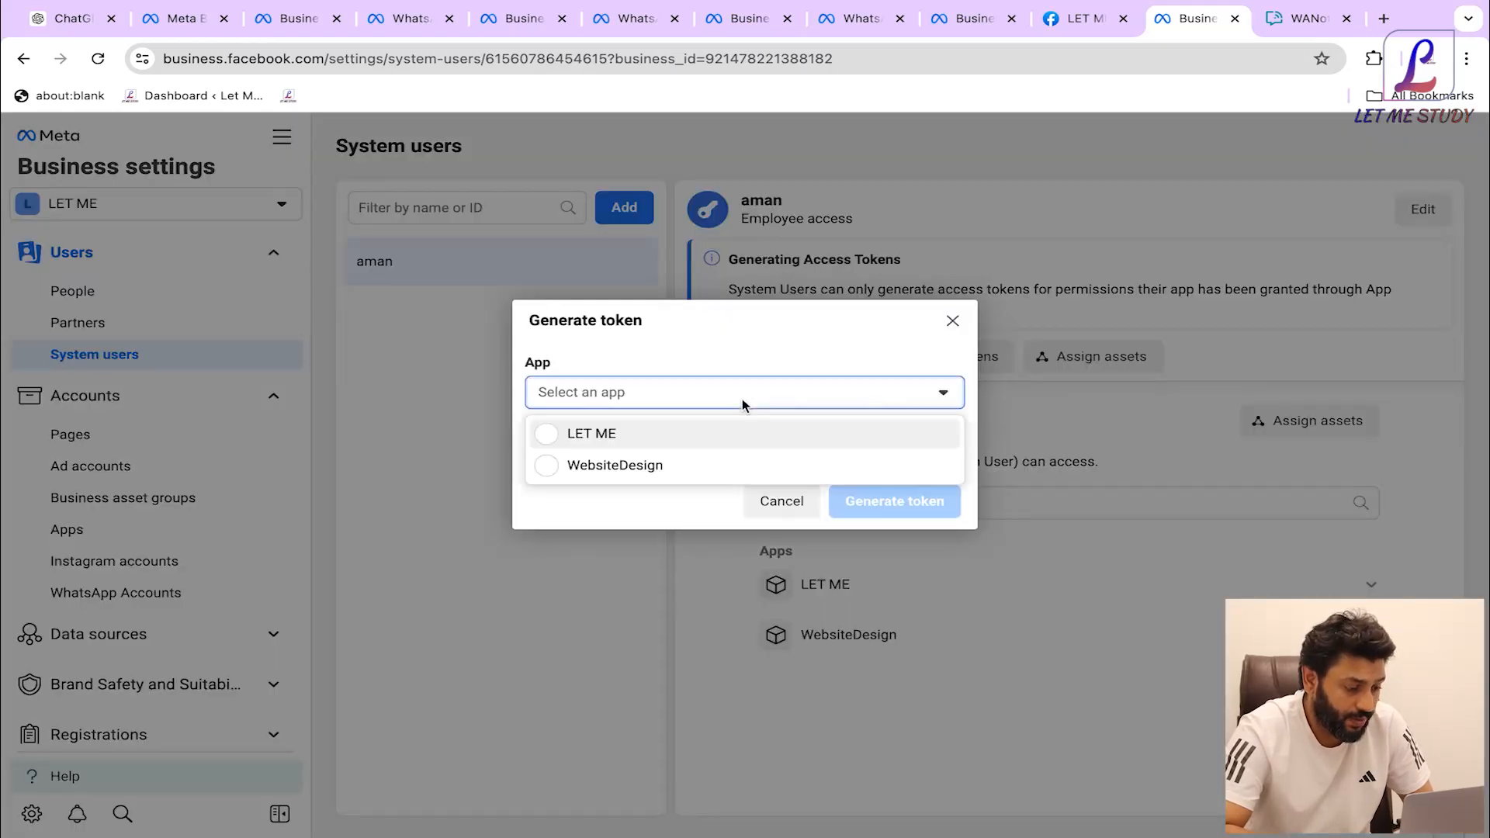
left_click(691, 435)
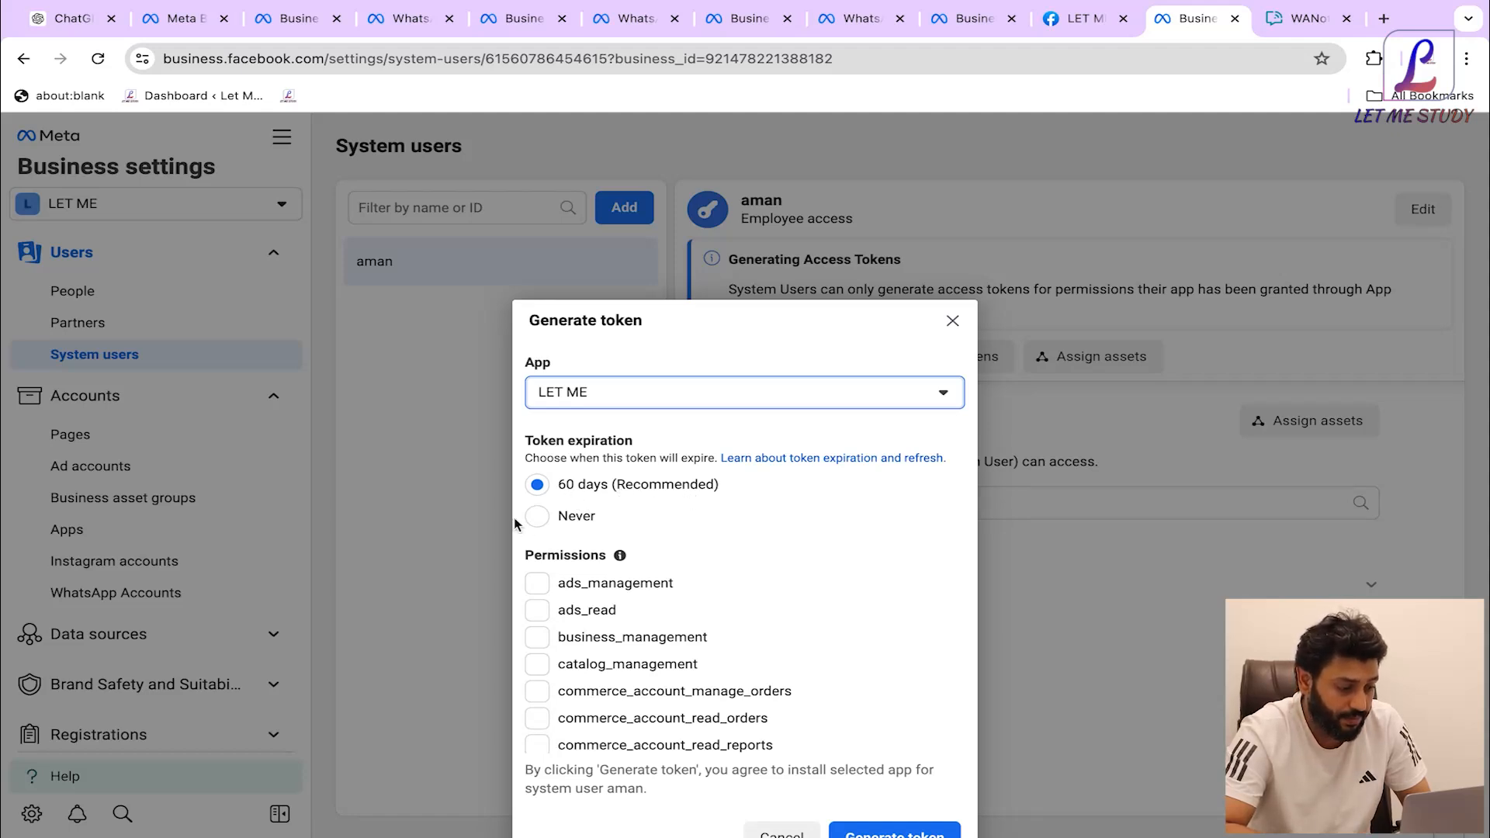
- Generate the token with expiration set to Never and the whatsapp_business_management and whatsapp_business_messaging permissions
left_click(540, 519)
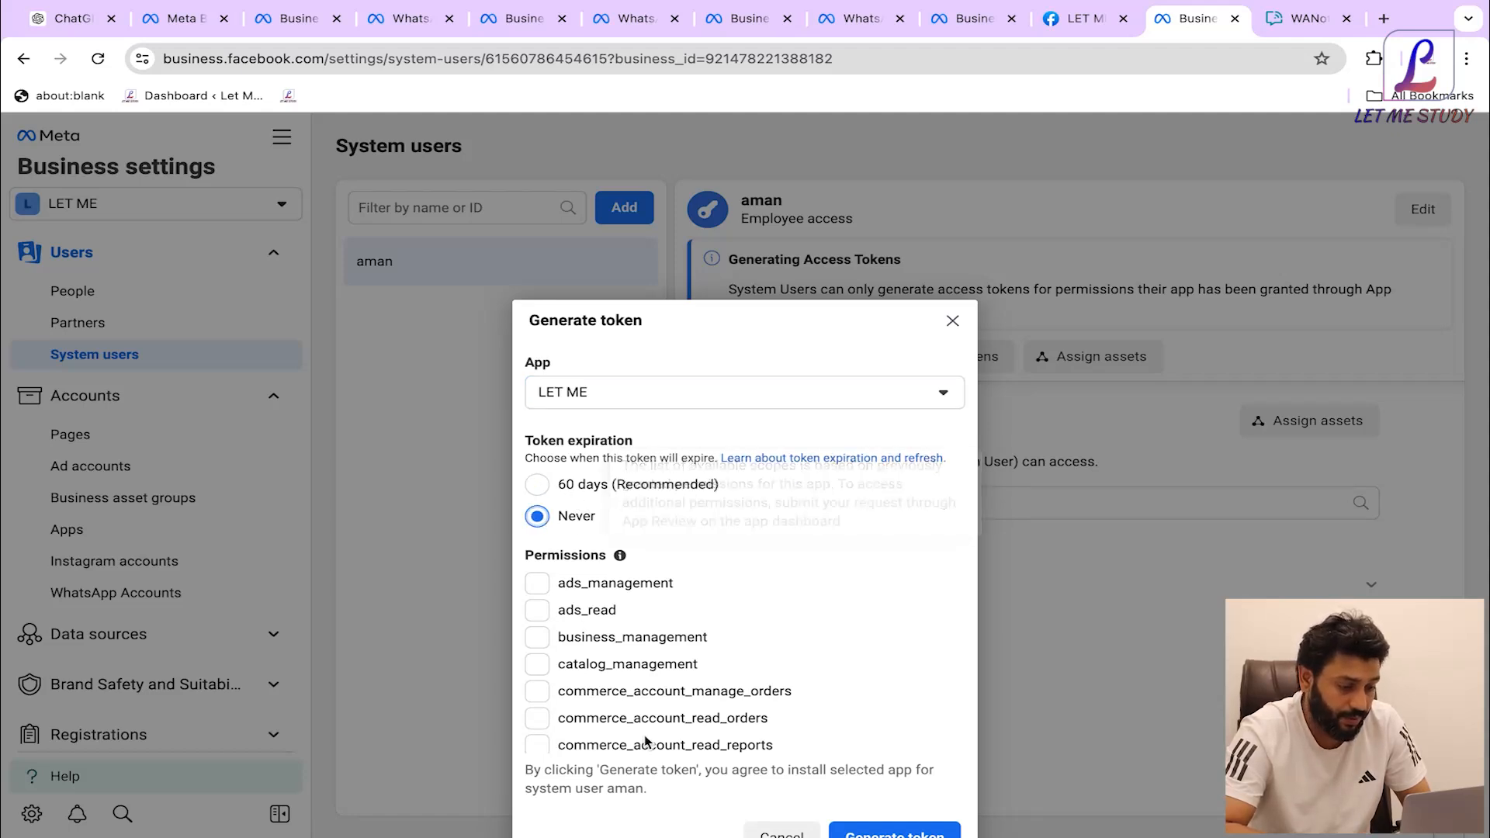
scroll(646, 699, "down", 10)
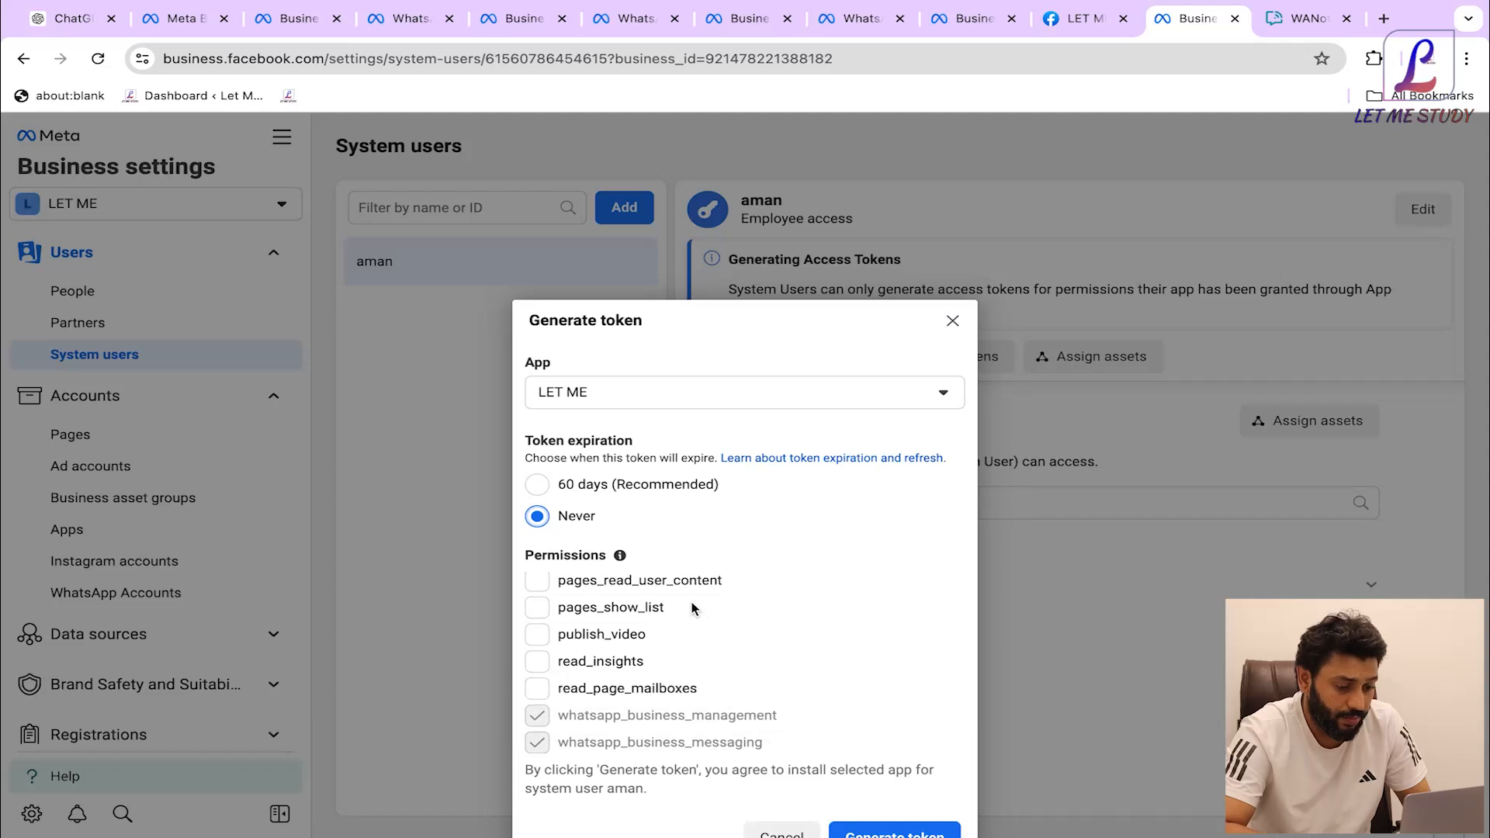
scroll(693, 608, "up", 1)
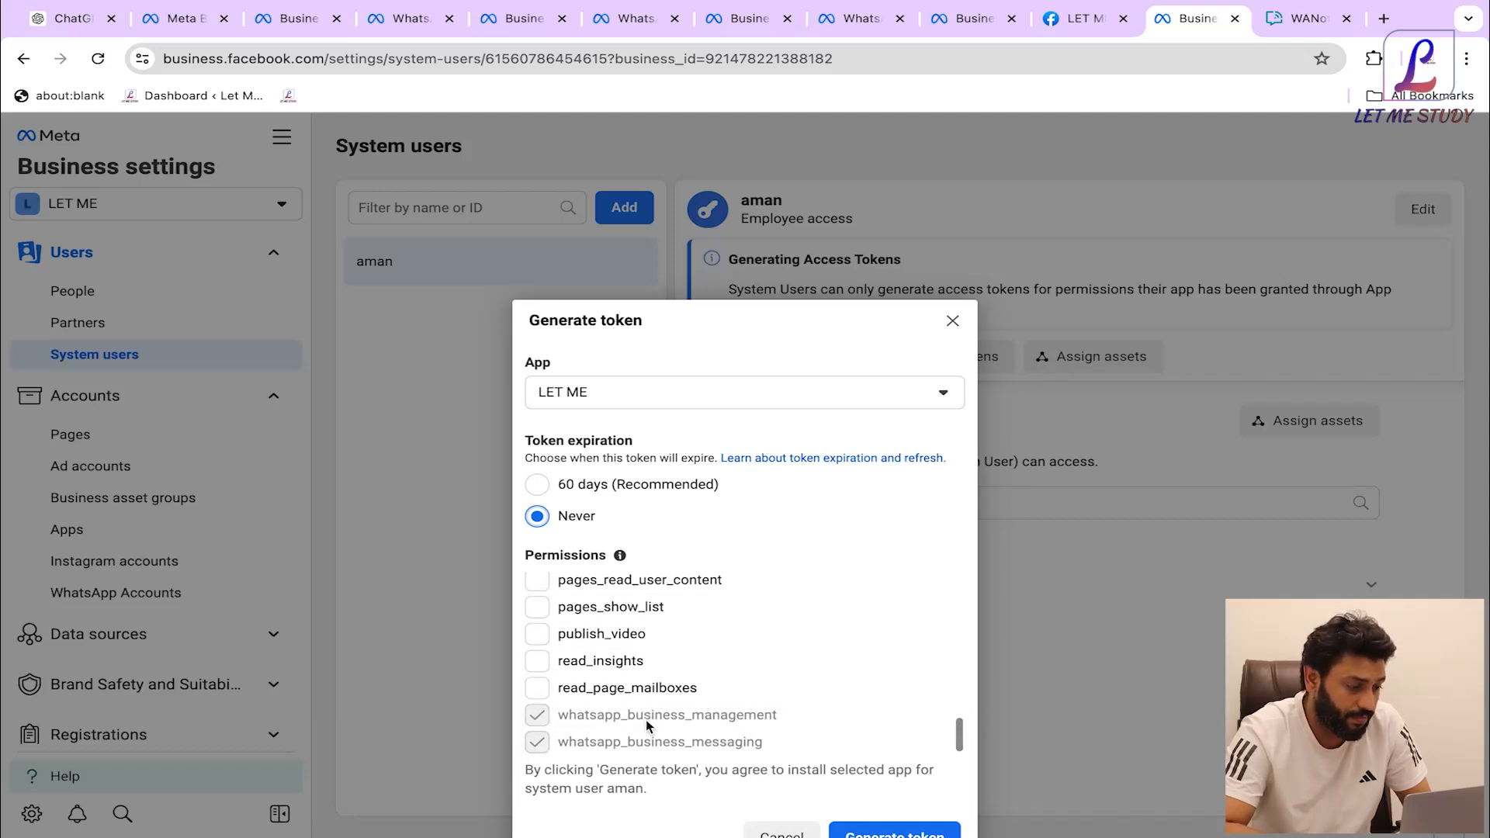
scroll(646, 720, "down", 1)
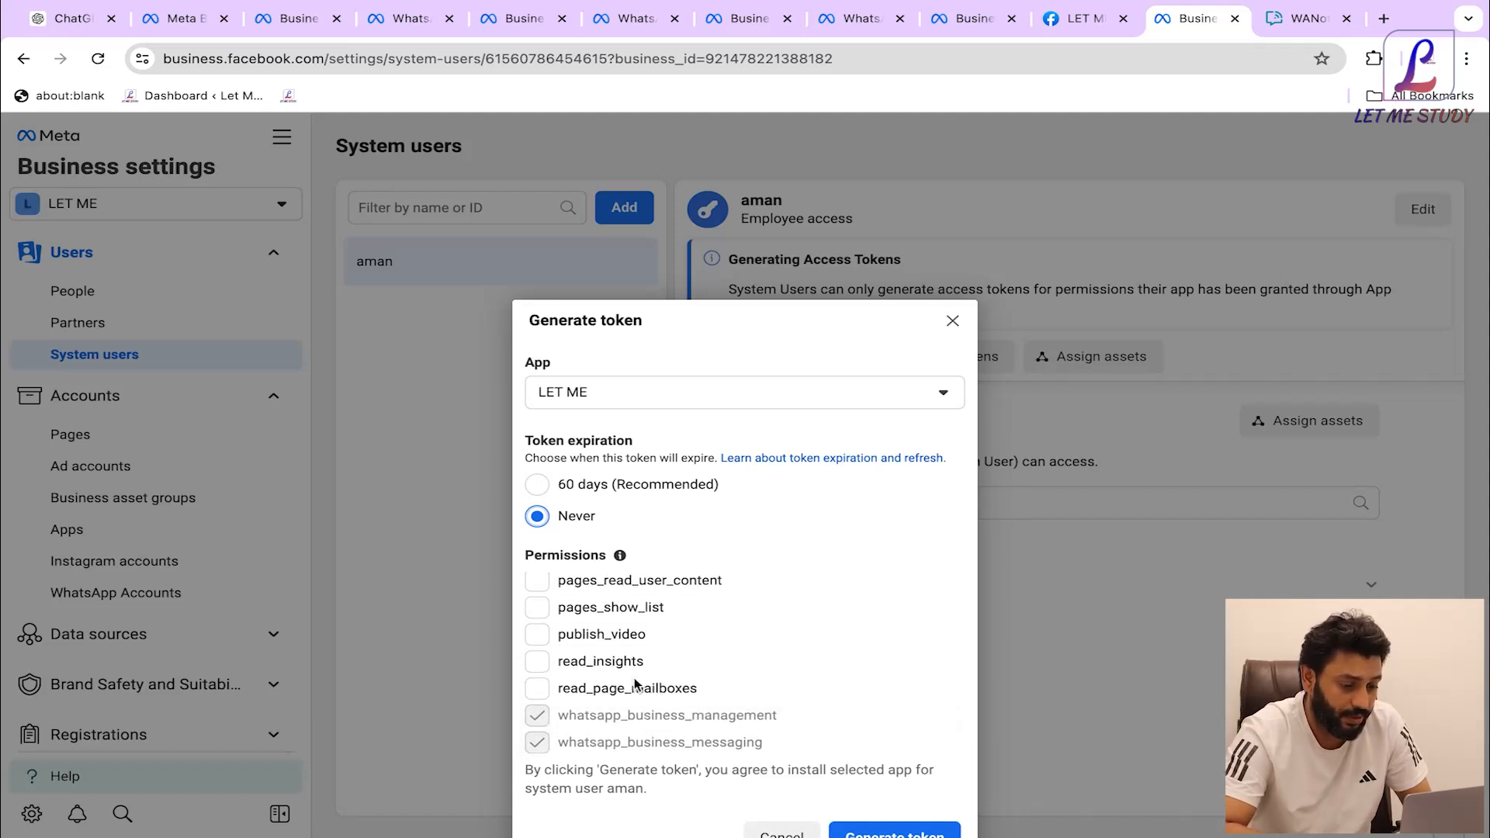
scroll(637, 657, "down", 1)
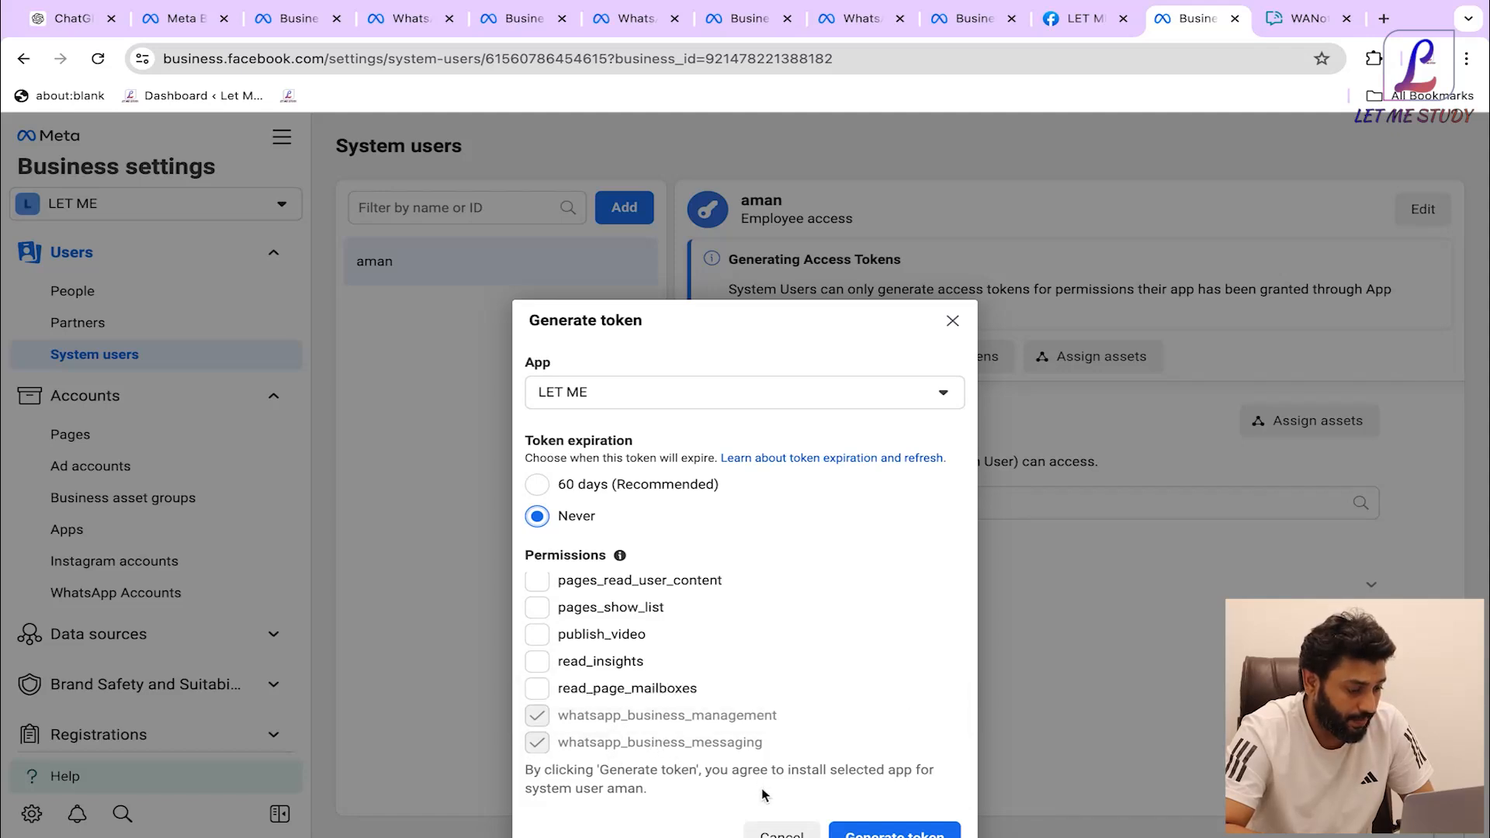
left_click(869, 834)
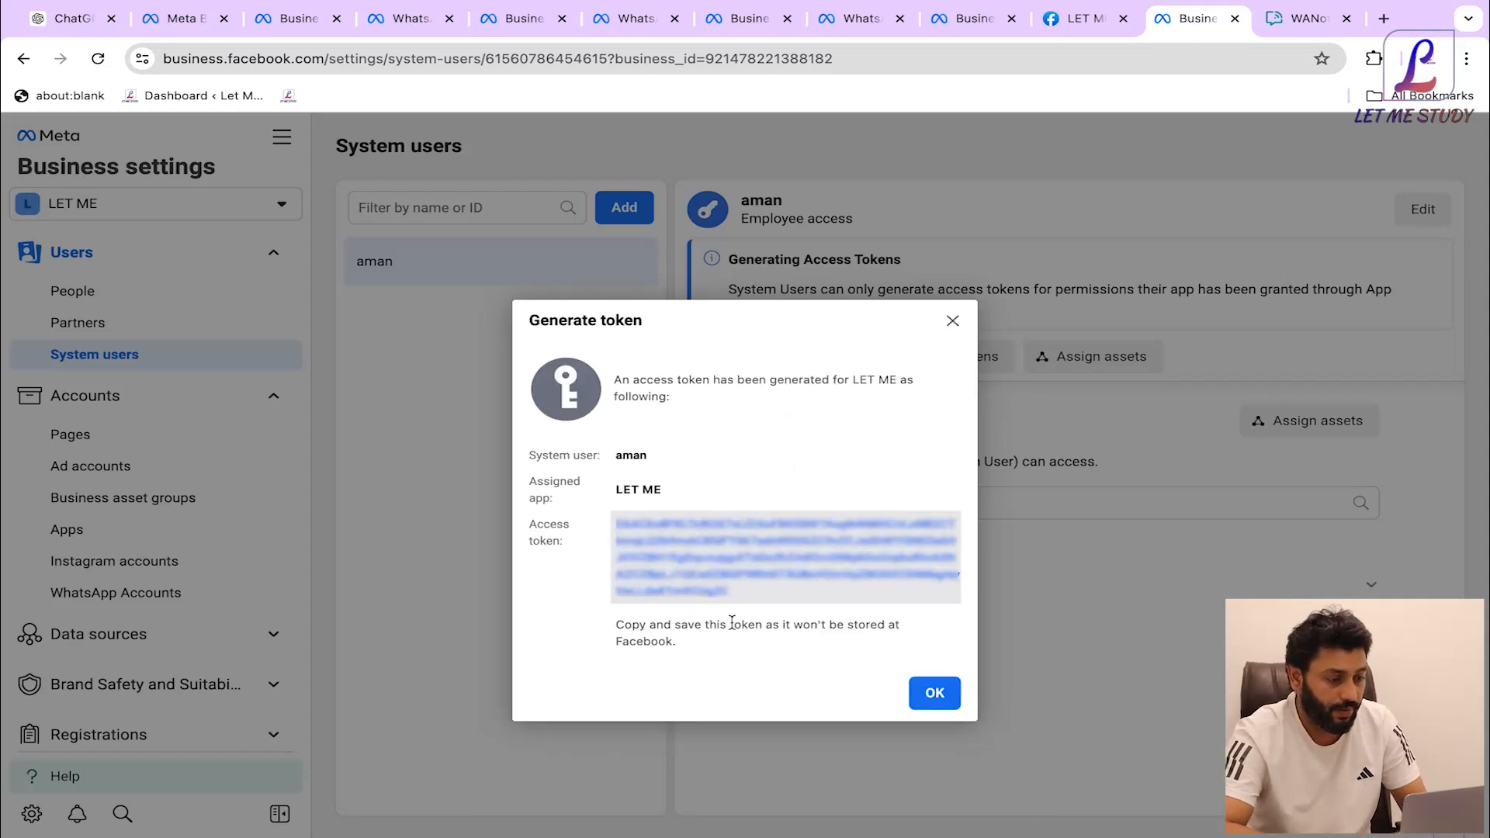
- Copy the generated access token and paste it into WANotifier's permanent access token field
left_click_drag(733, 598, 607, 533)
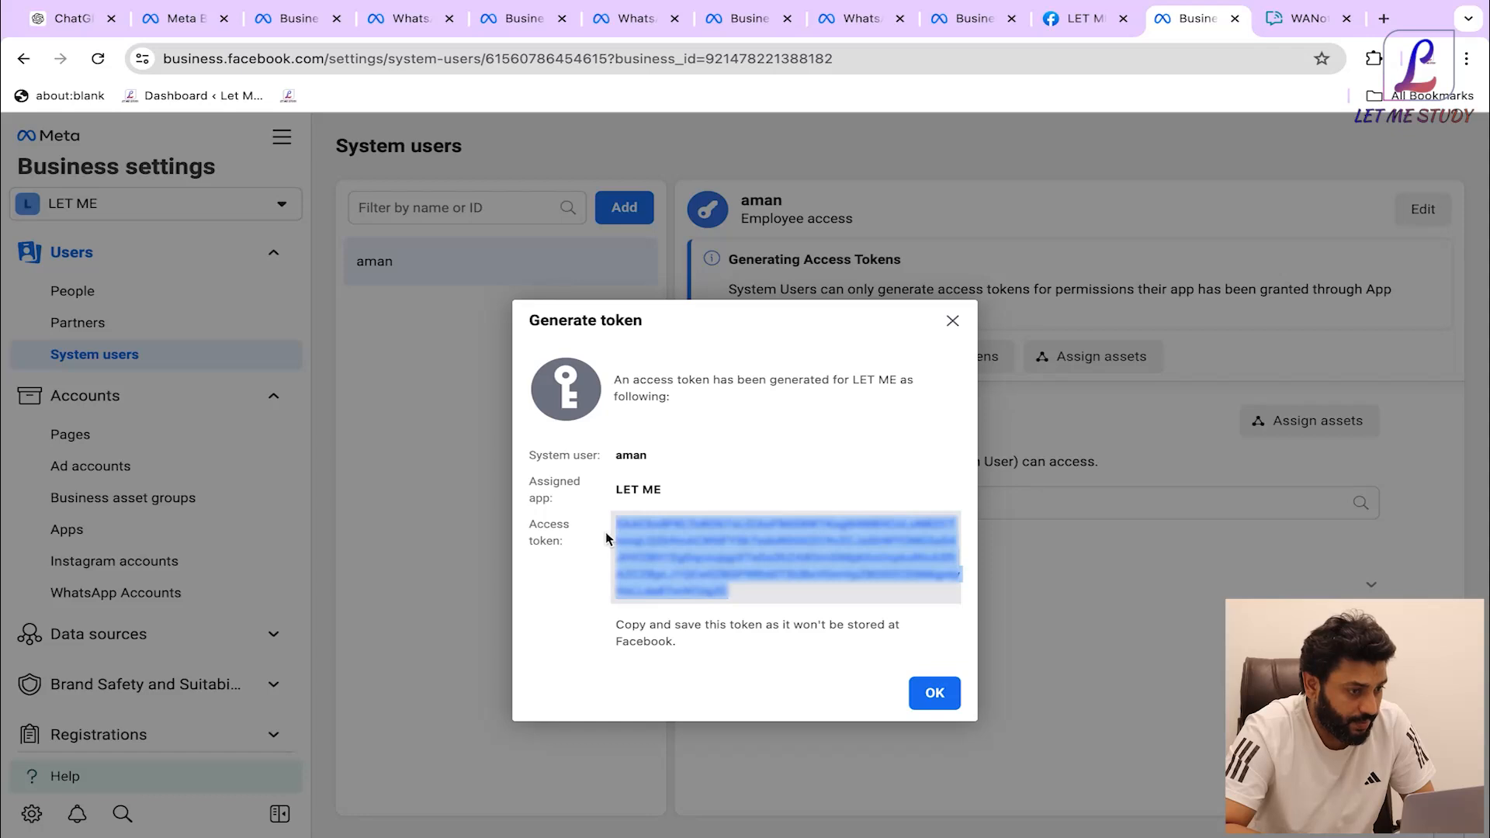
left_click(936, 694)
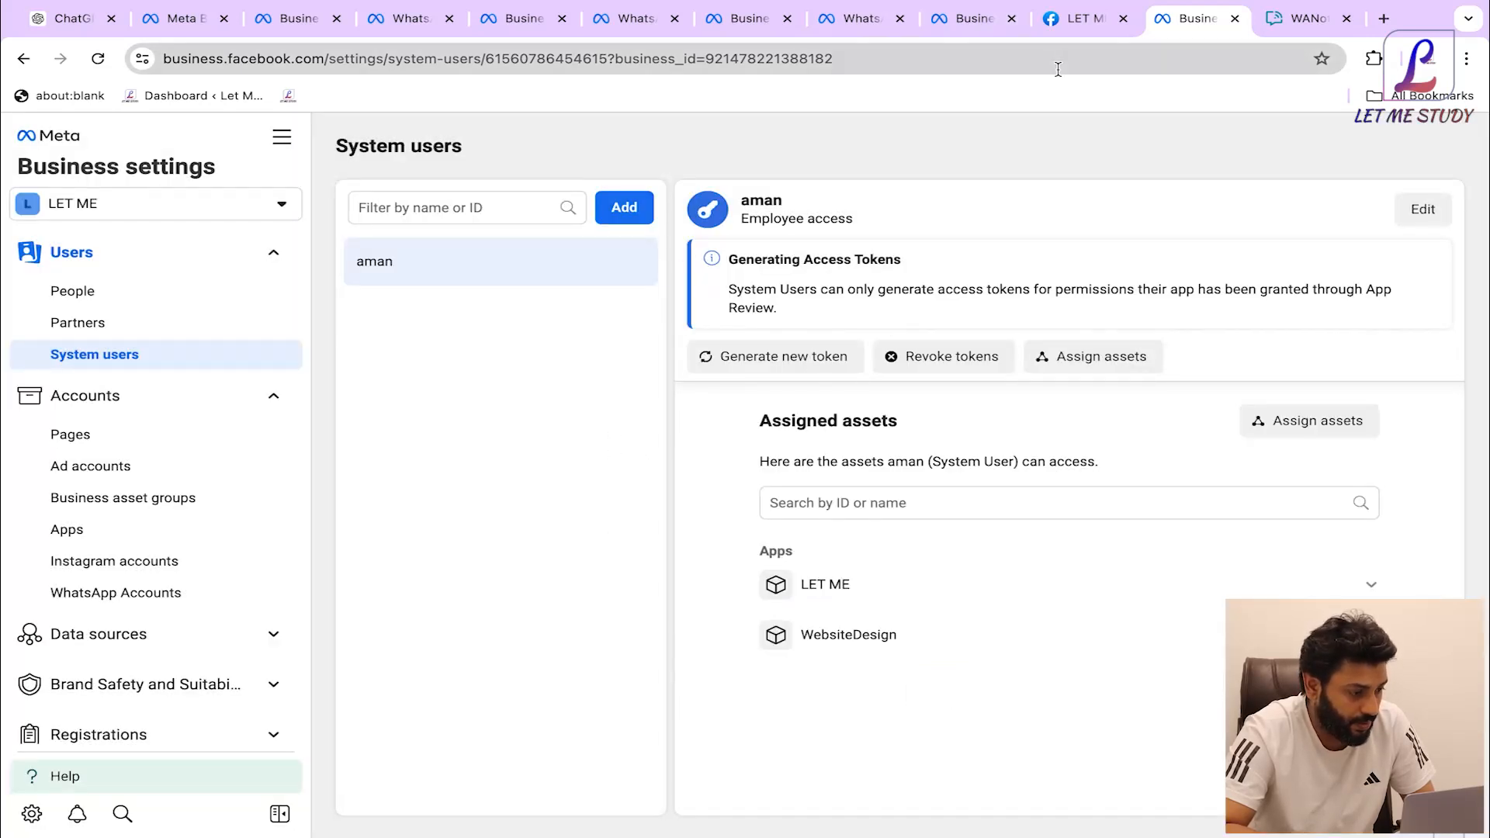
left_click(1298, 18)
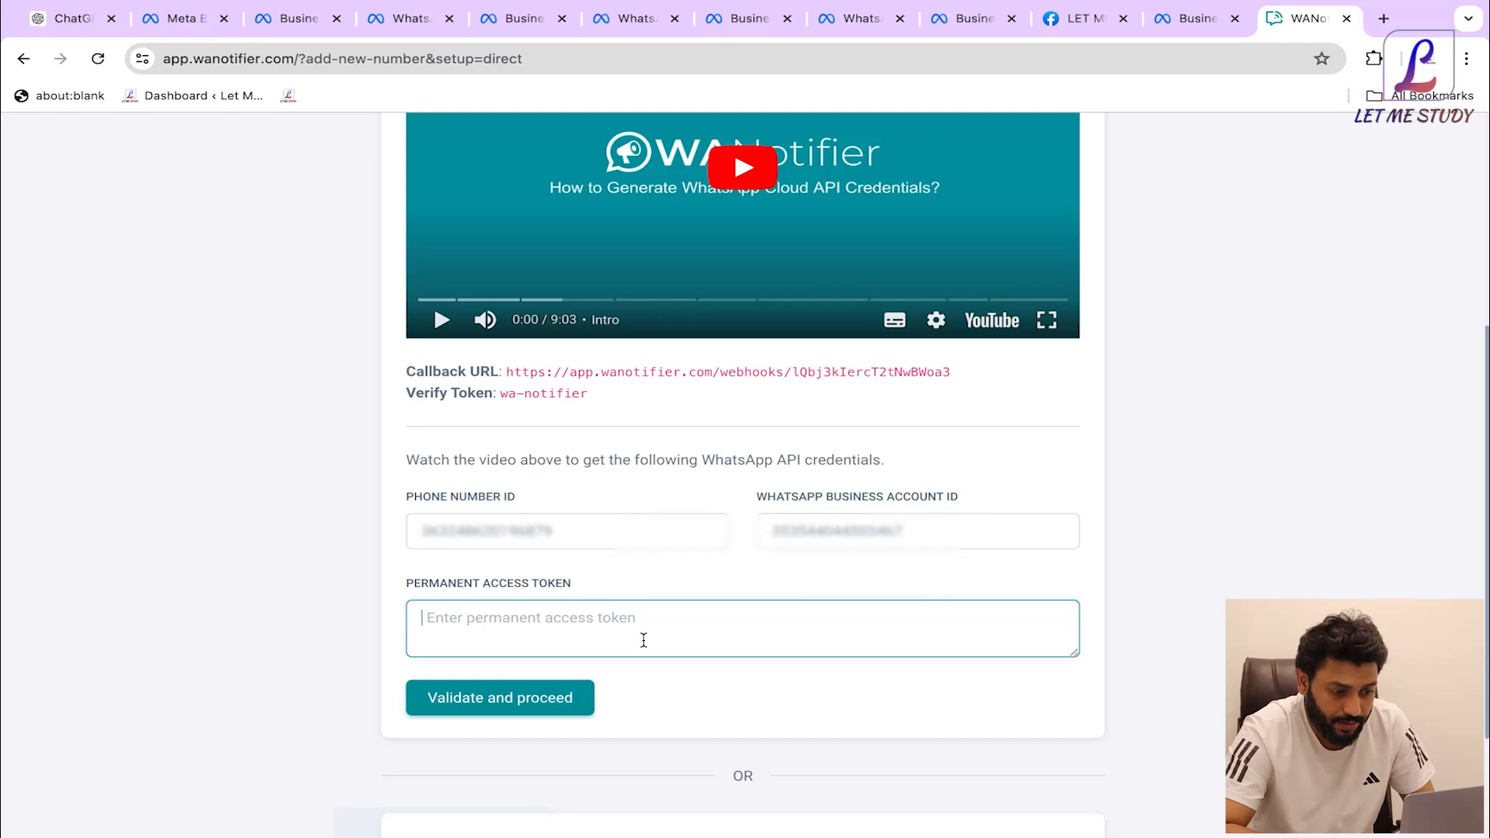
key("ctrl+v")
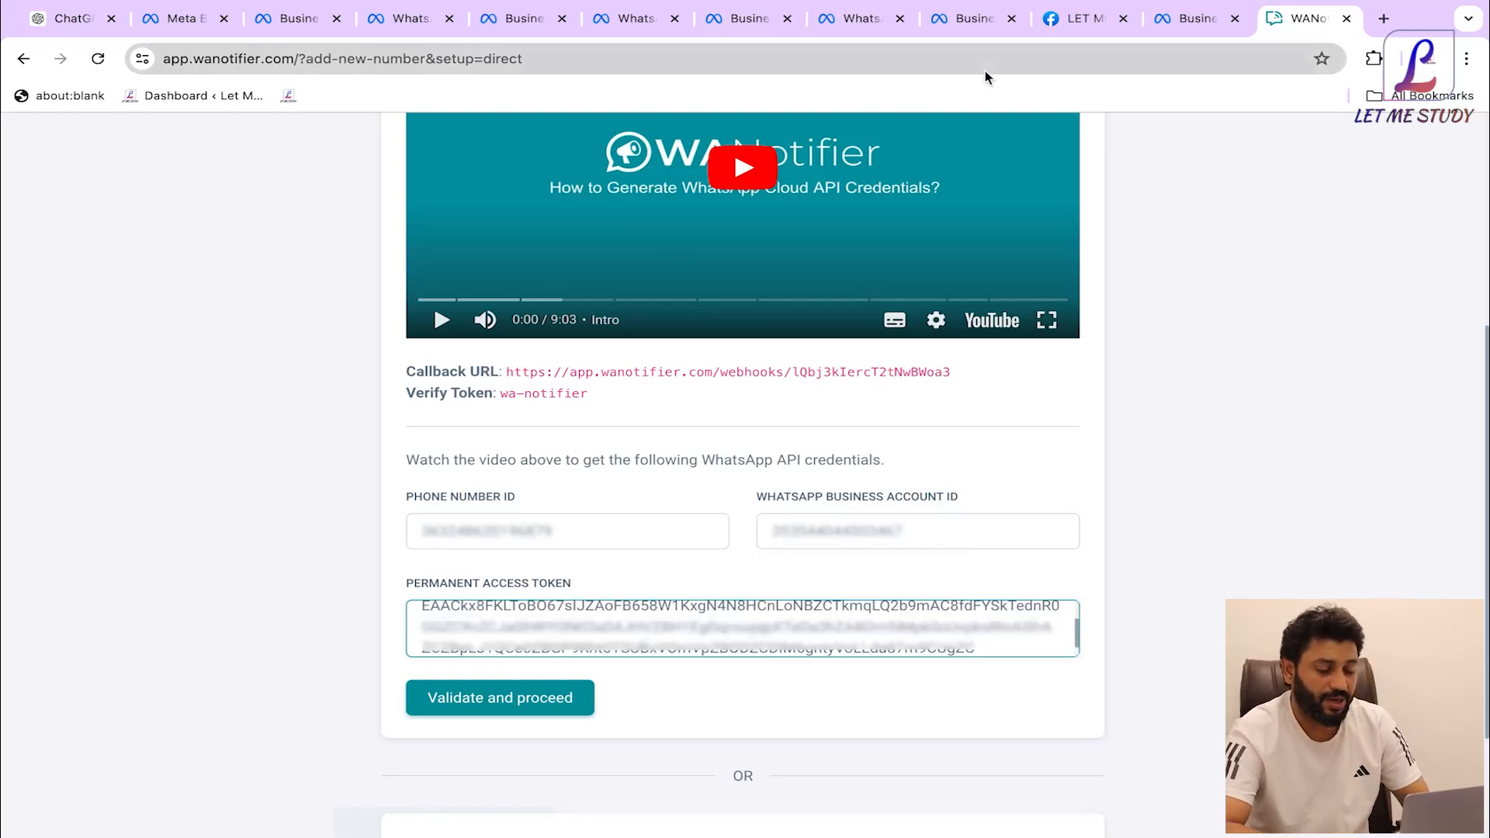
- Return to Meta for Developers through the LET ME app's dashboard and open its WhatsApp configuration
left_click(1187, 18)
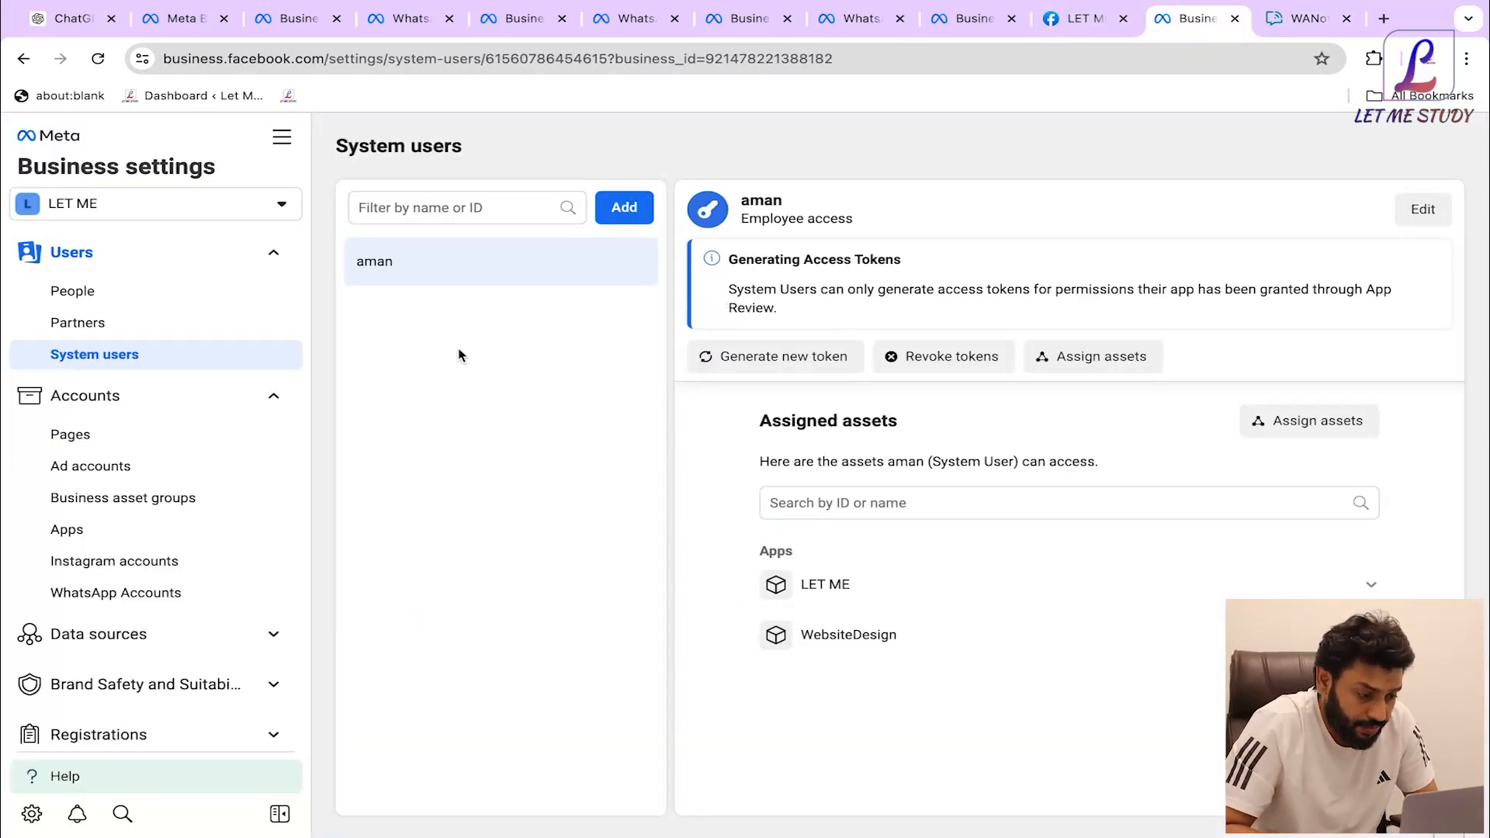
key("ctrl+shift+Tab")
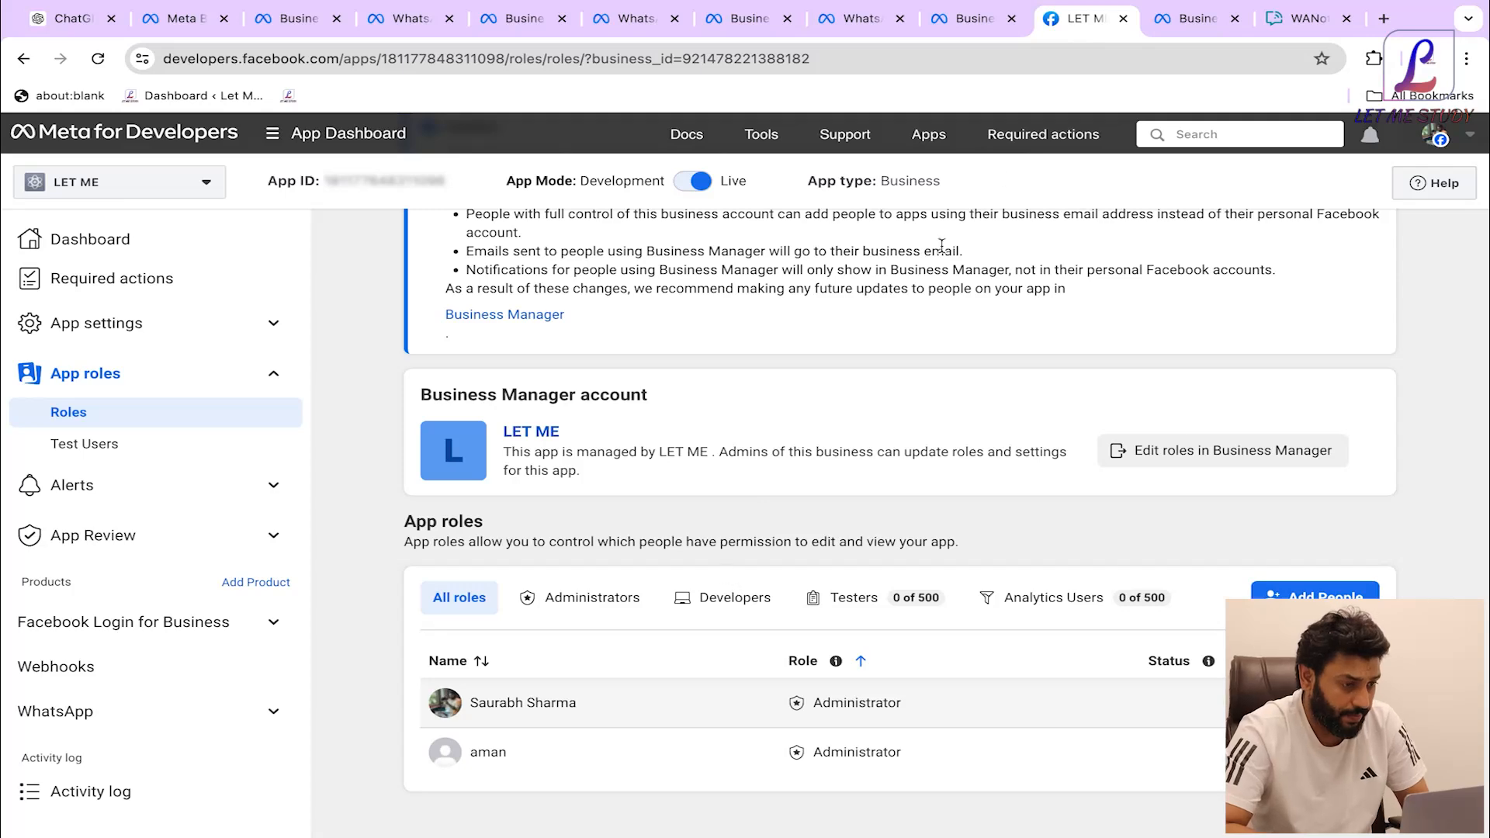
left_click(969, 19)
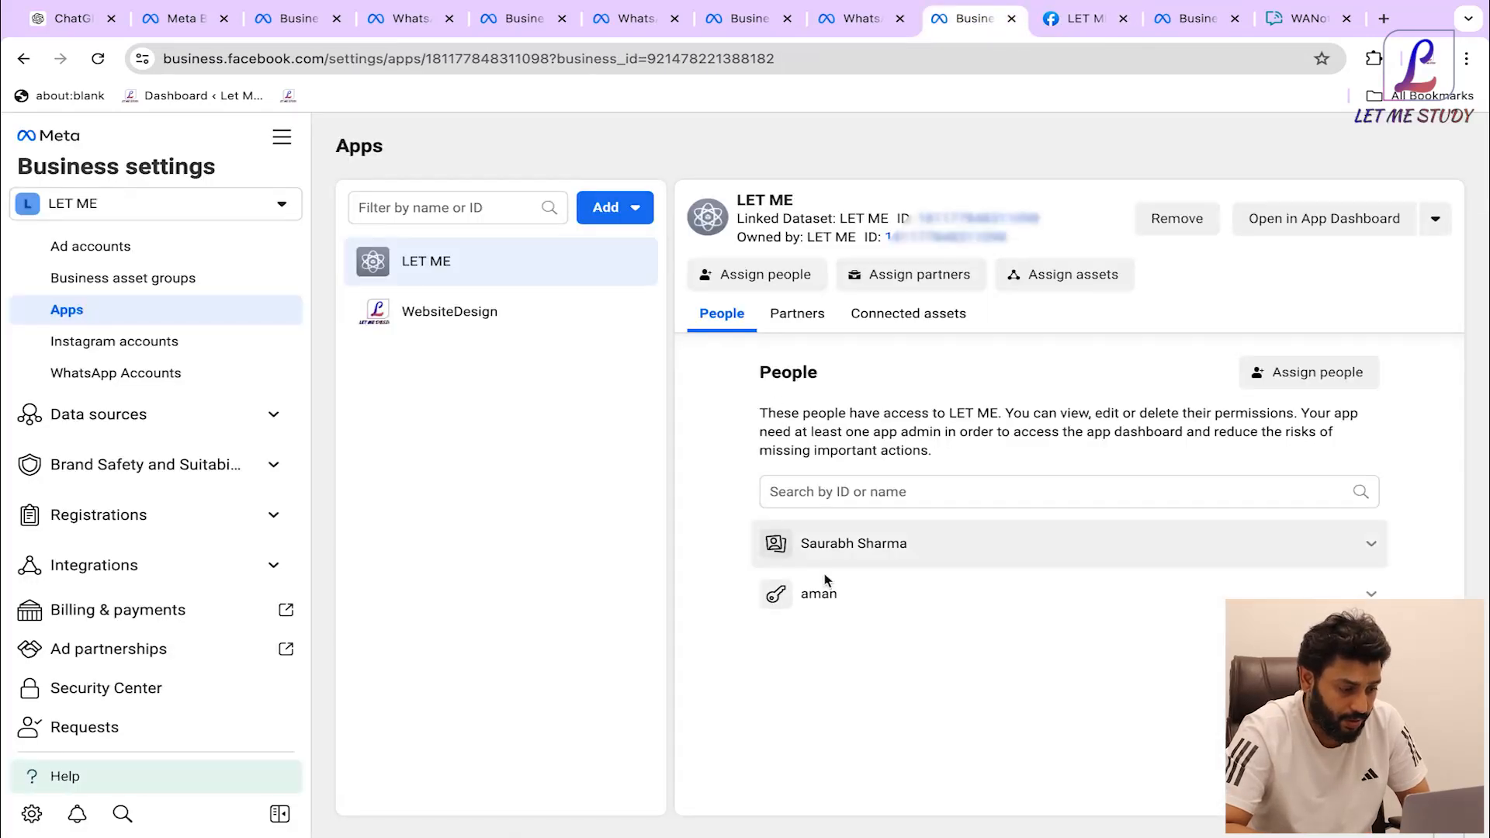
left_click(1315, 220)
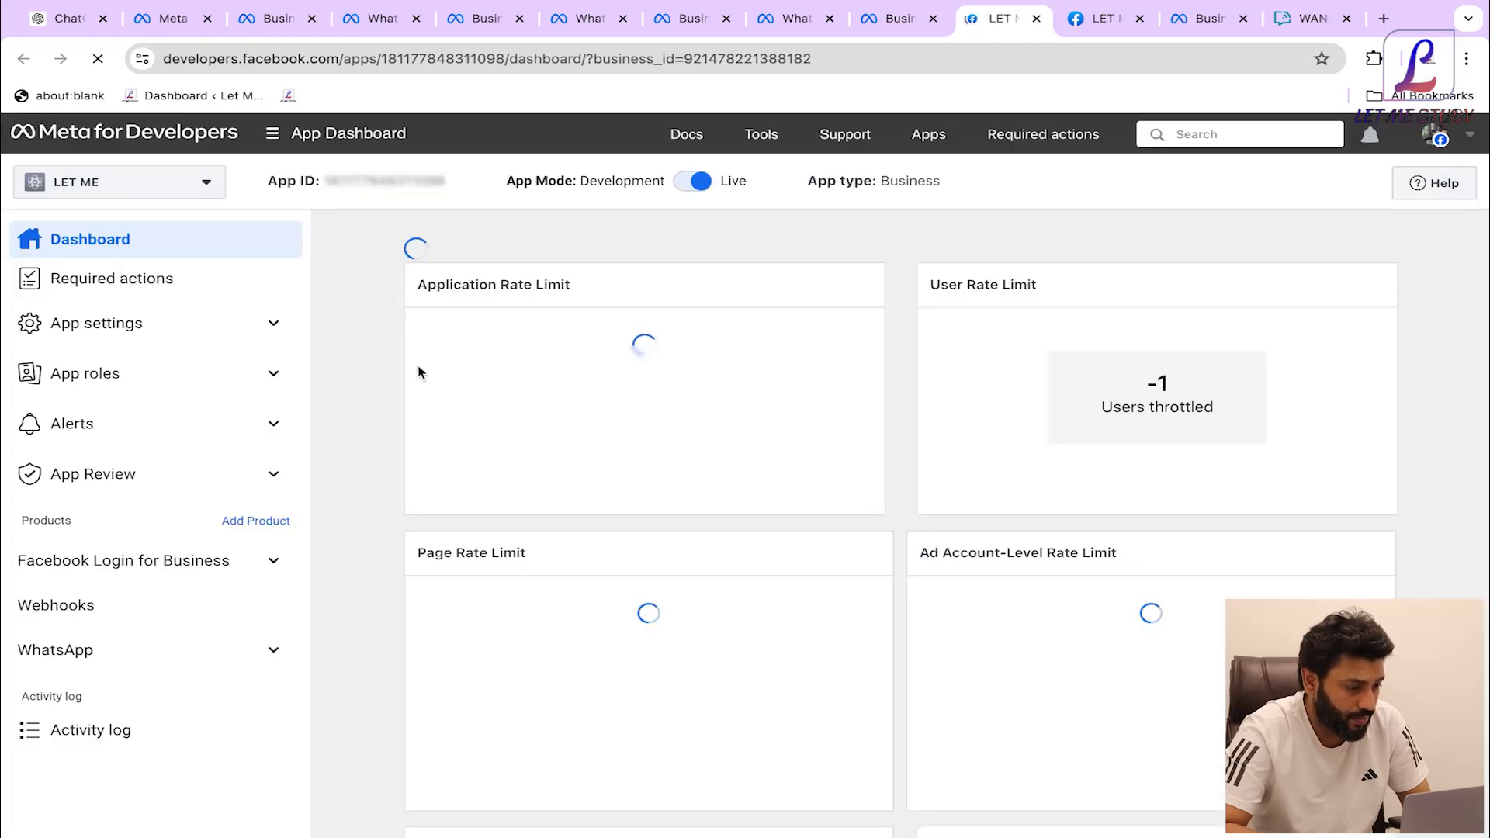
scroll(205, 696, "down", 1)
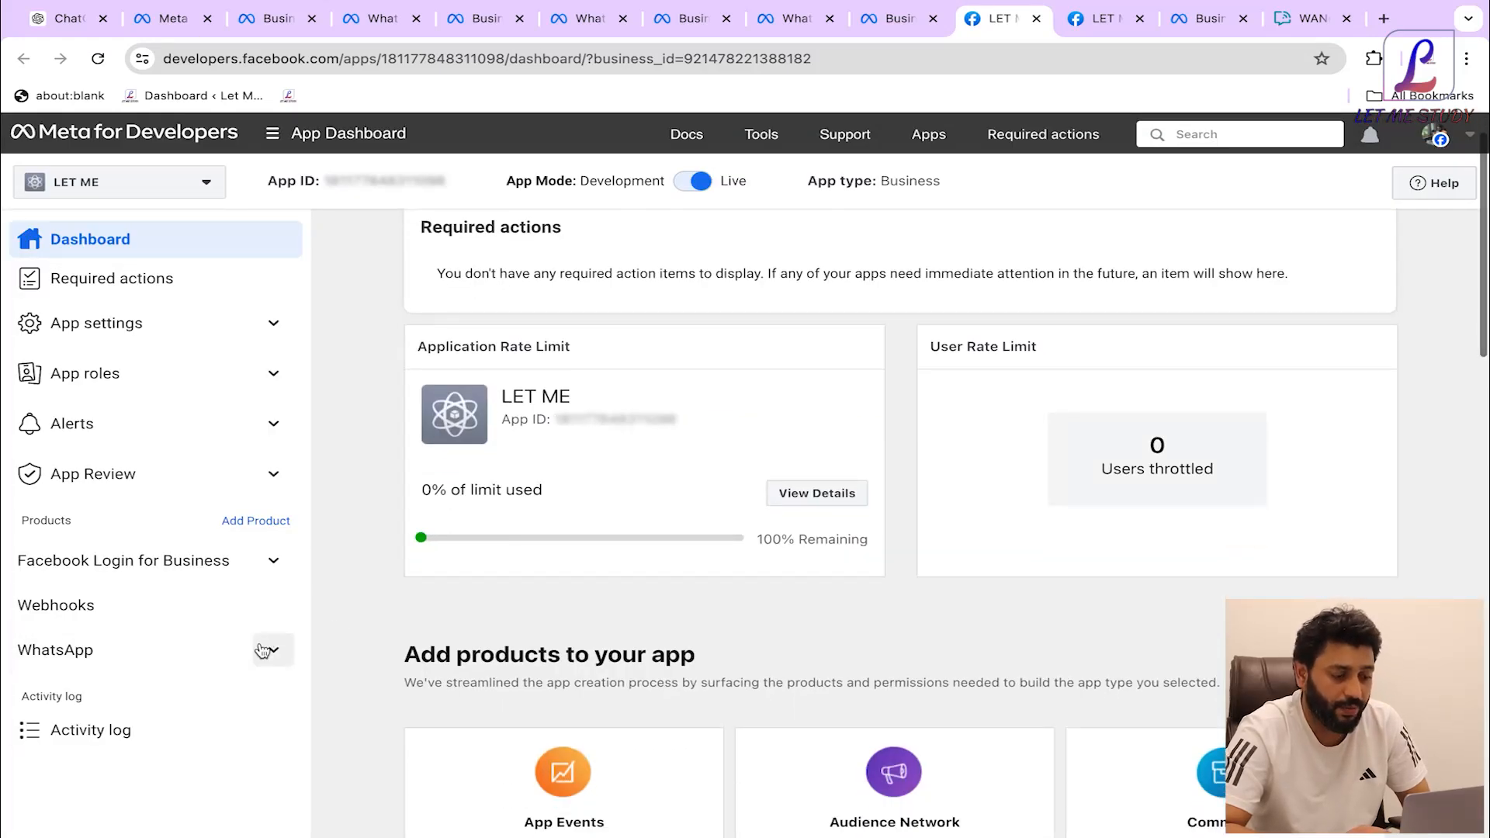
left_click(194, 650)
left_click(94, 753)
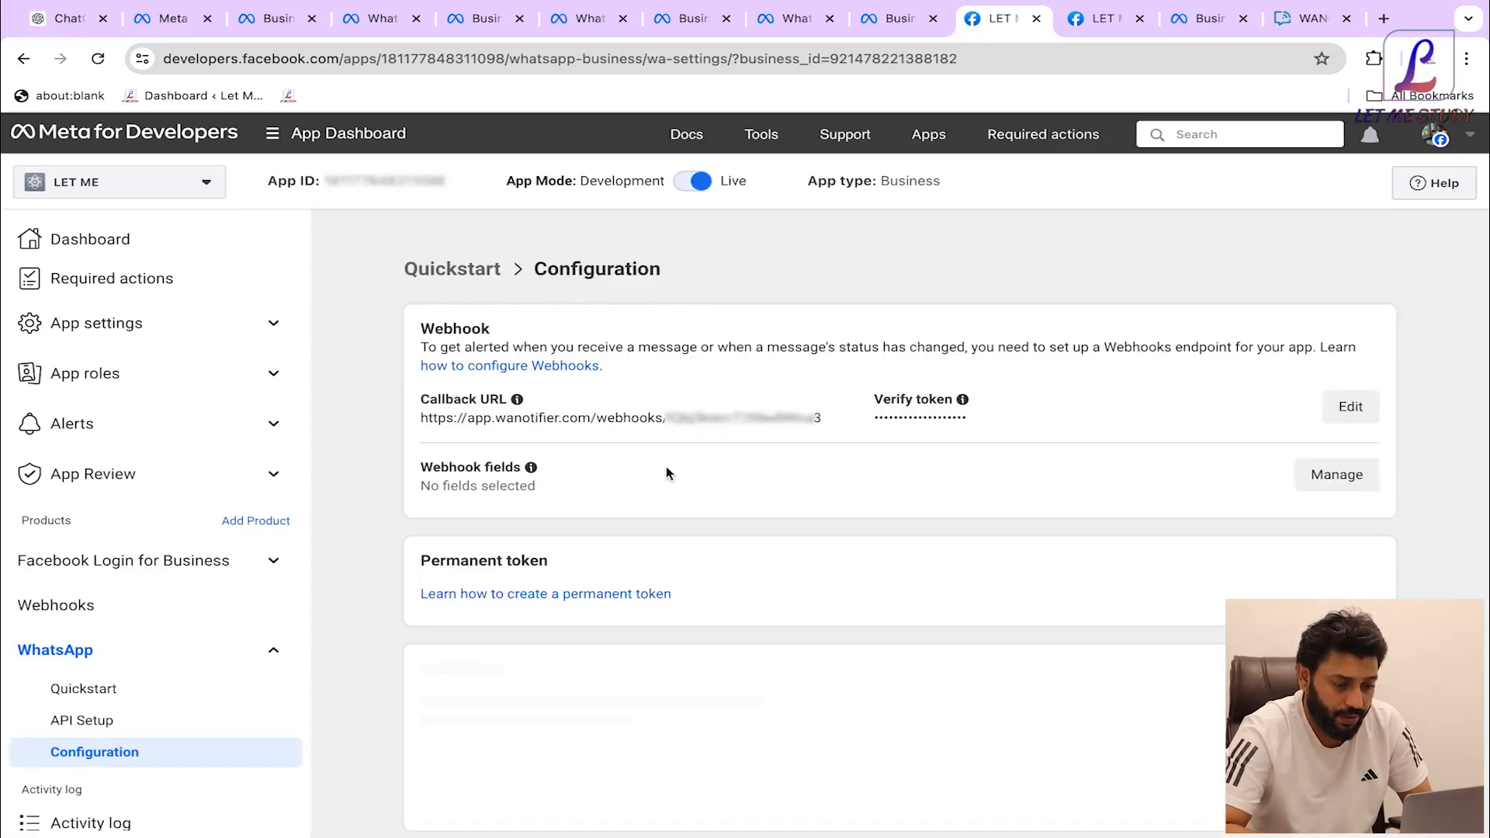
left_click(1370, 404)
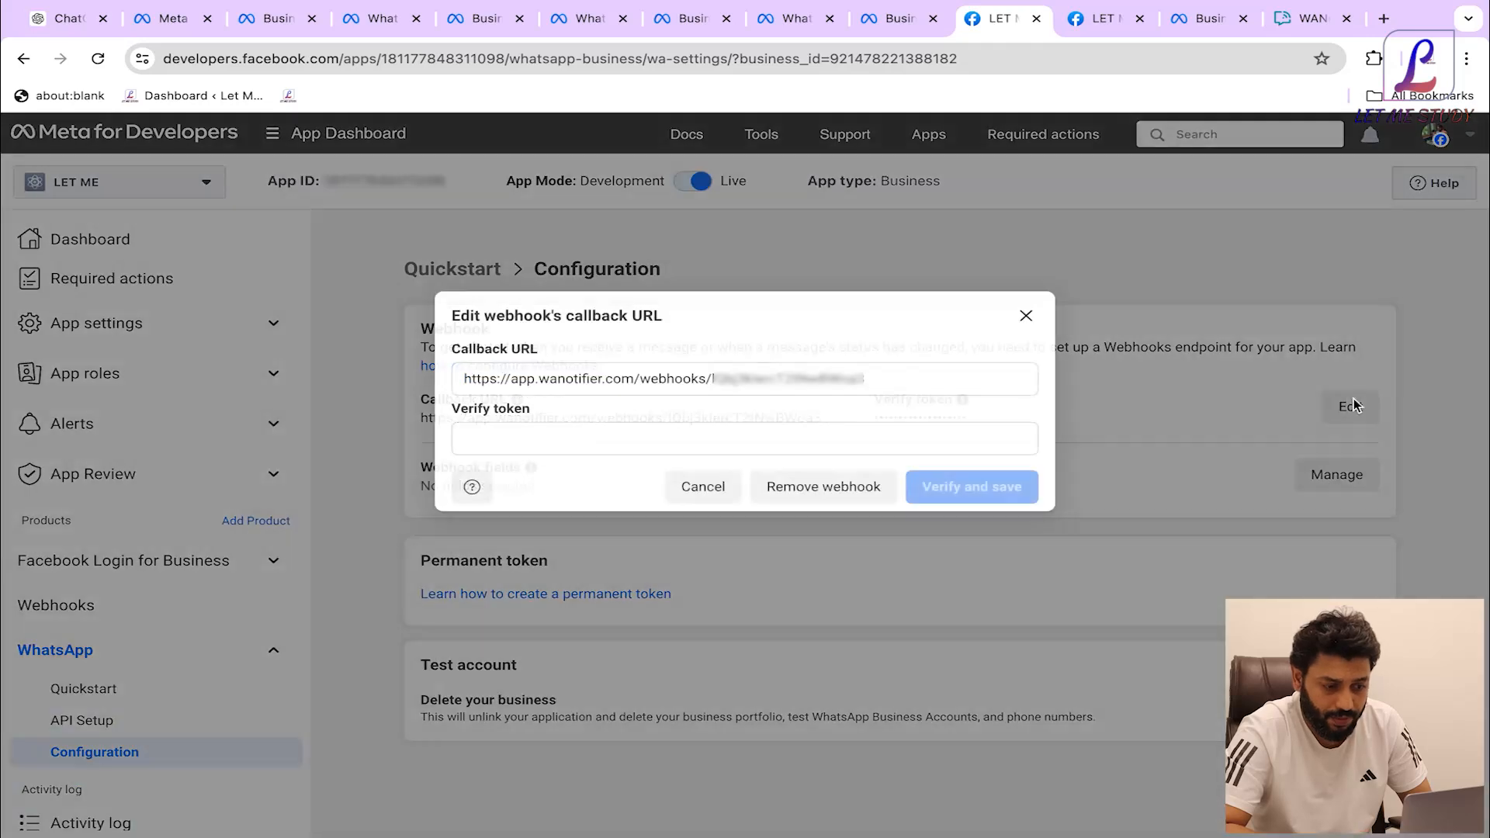
left_click(555, 440)
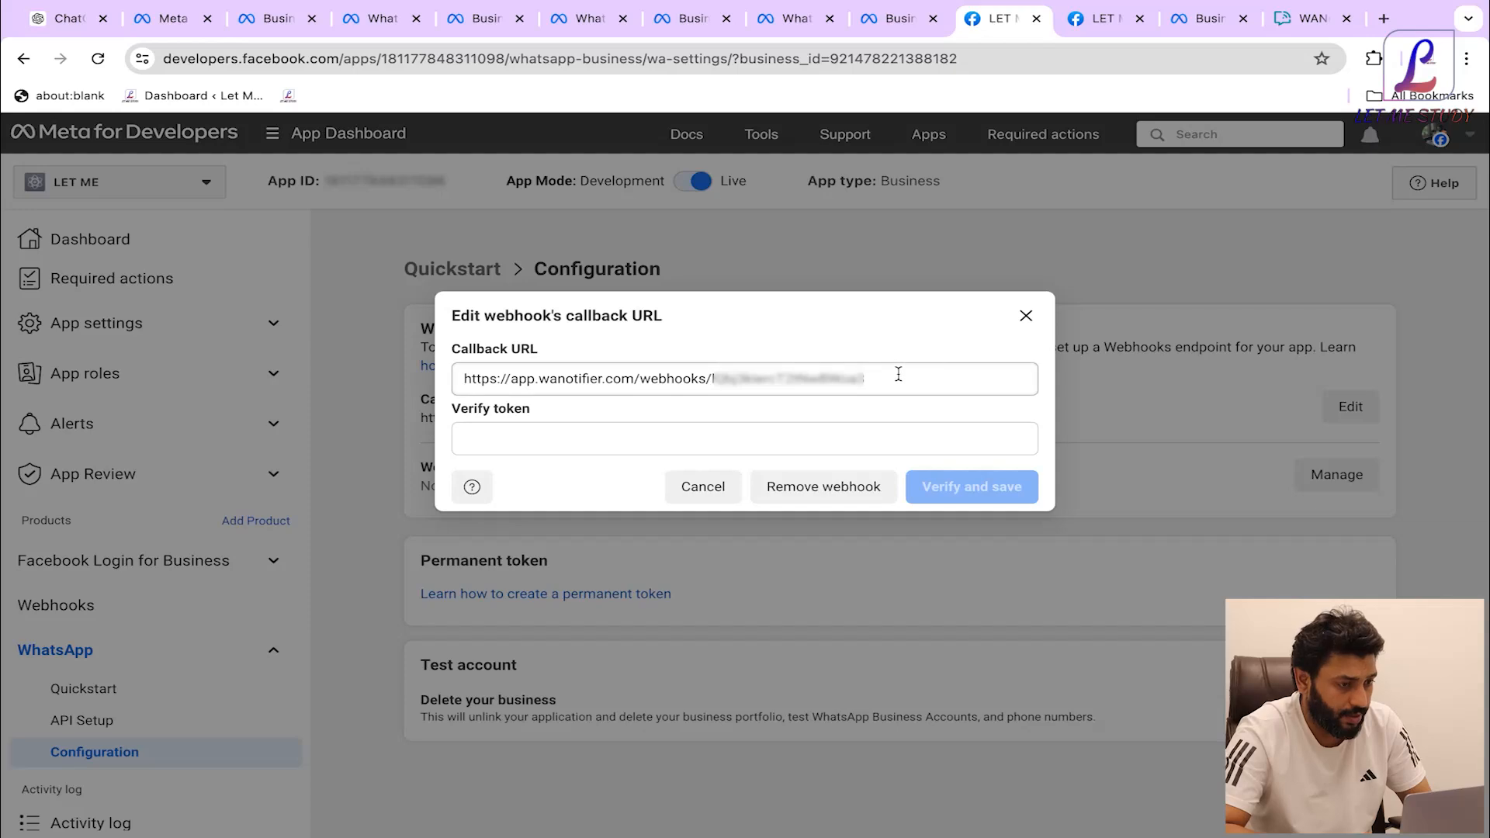
left_click(1297, 11)
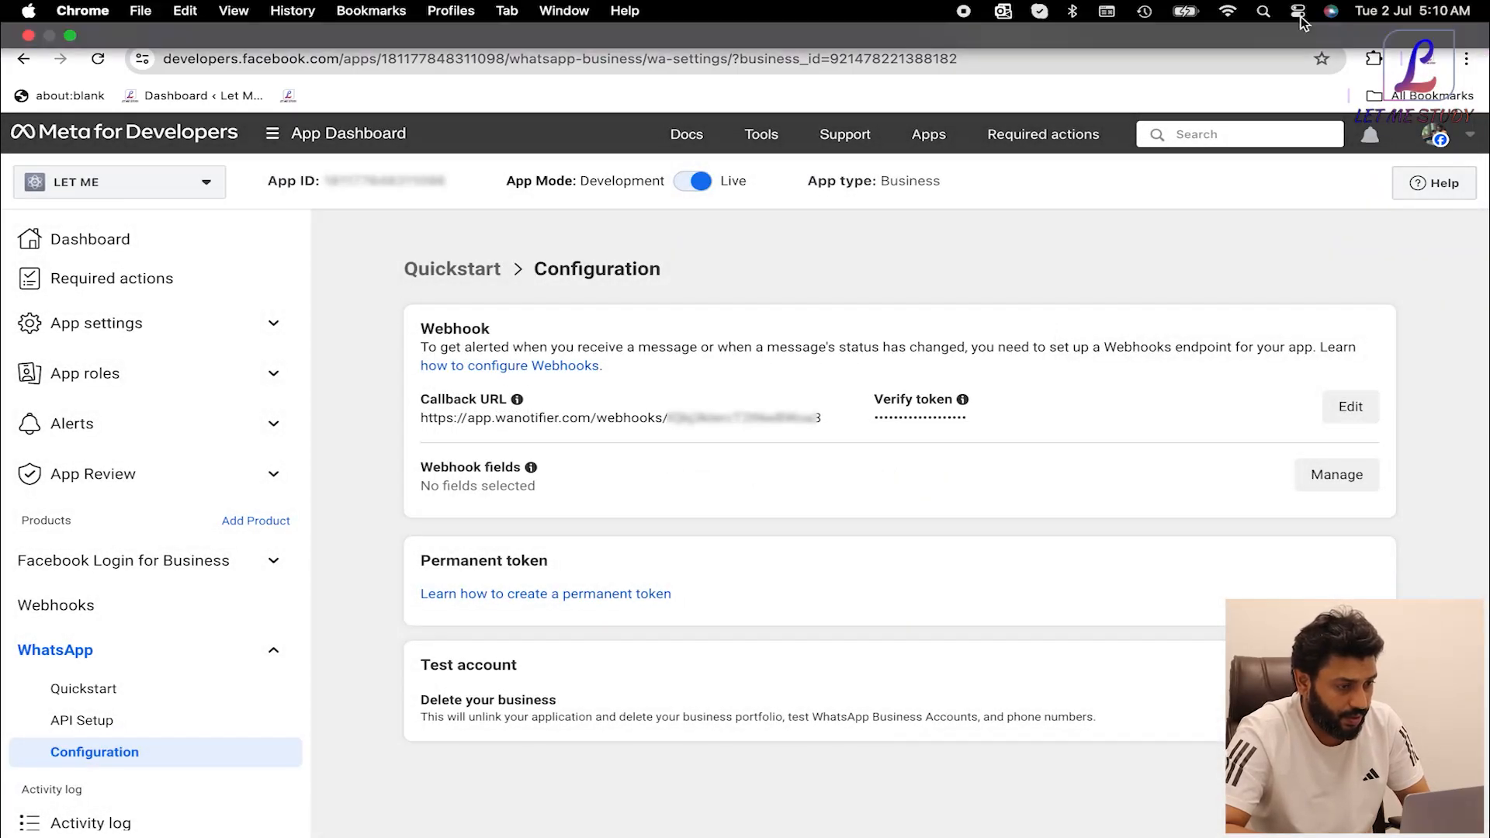
left_click(1299, 12)
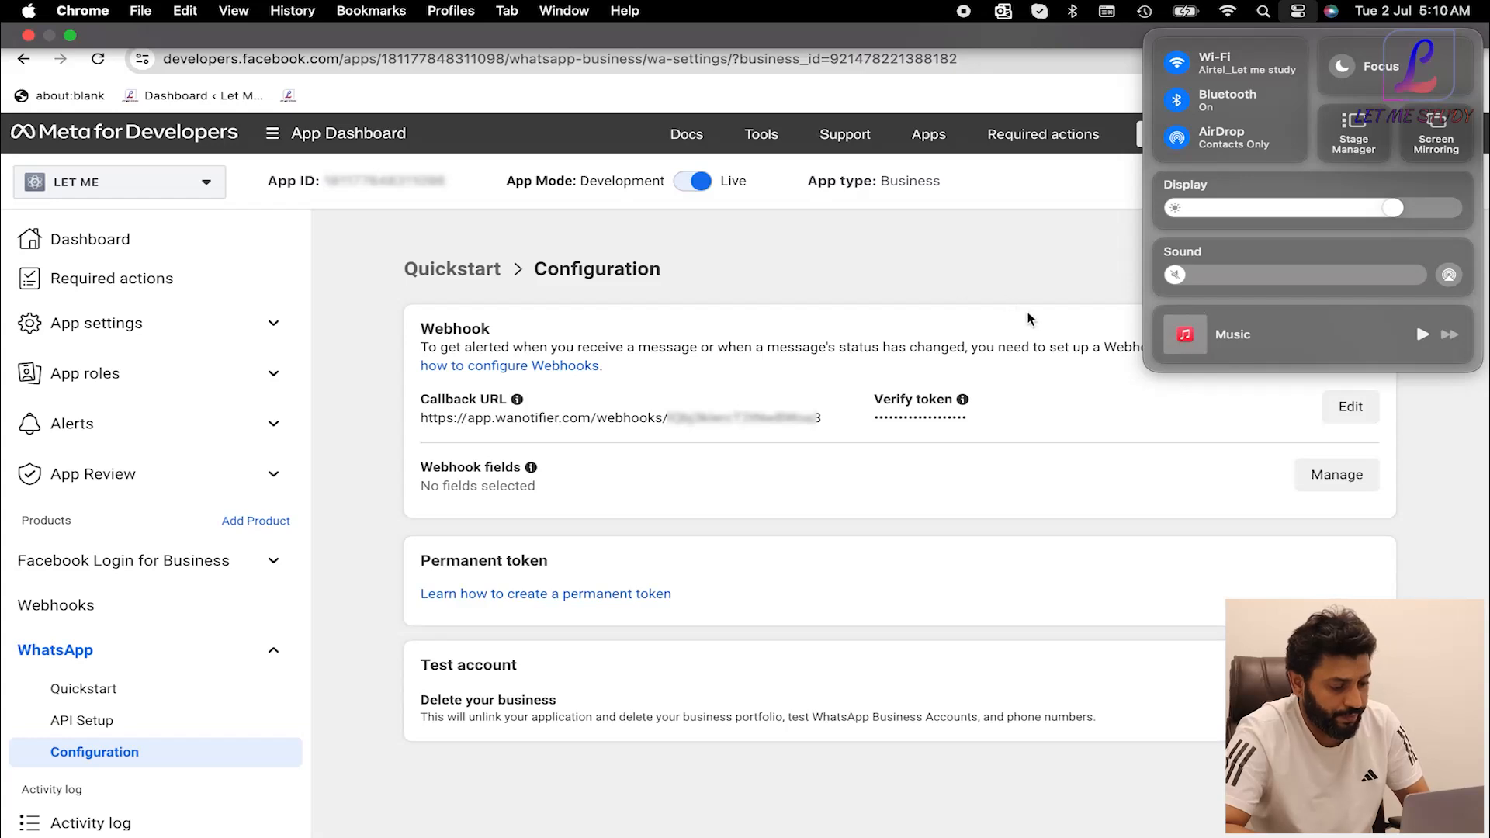
left_click(1058, 258)
- Copy WANotifier's verify token and open the webhook's callback URL settings in Meta for Developers, closing them without saving
left_click(1312, 18)
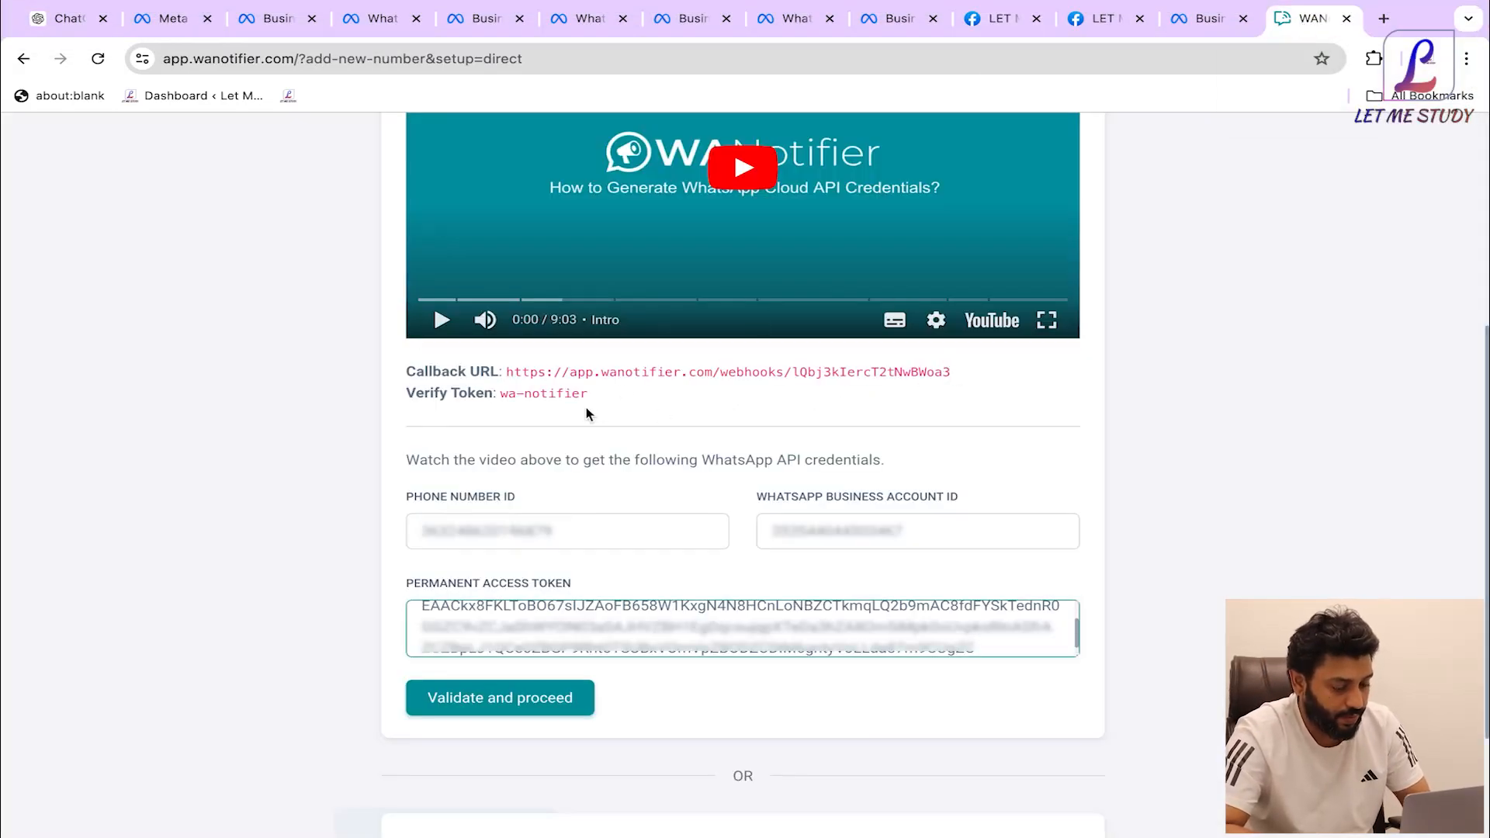
left_click_drag(597, 405, 509, 400)
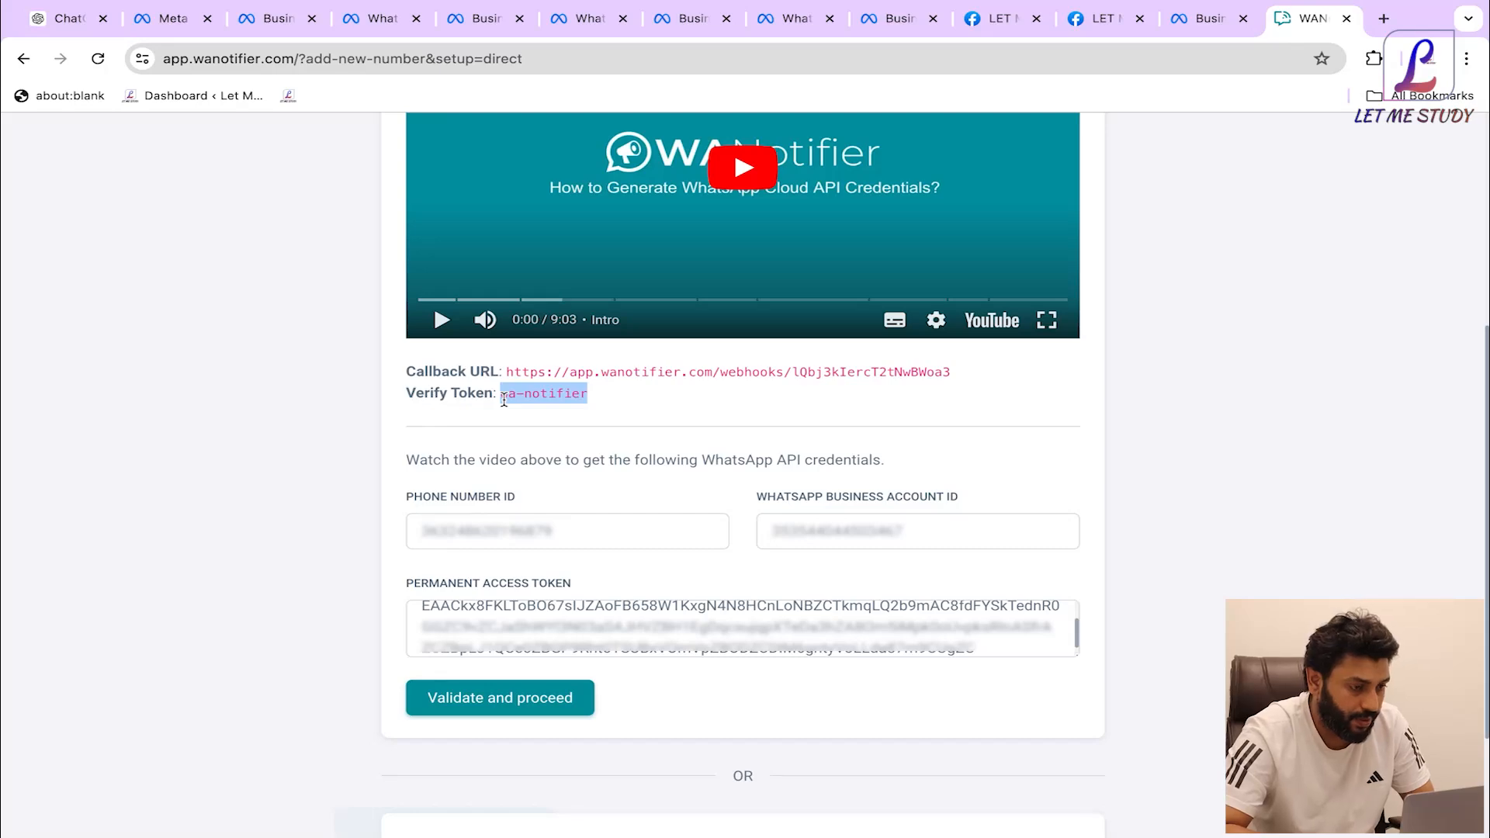
left_click(1202, 21)
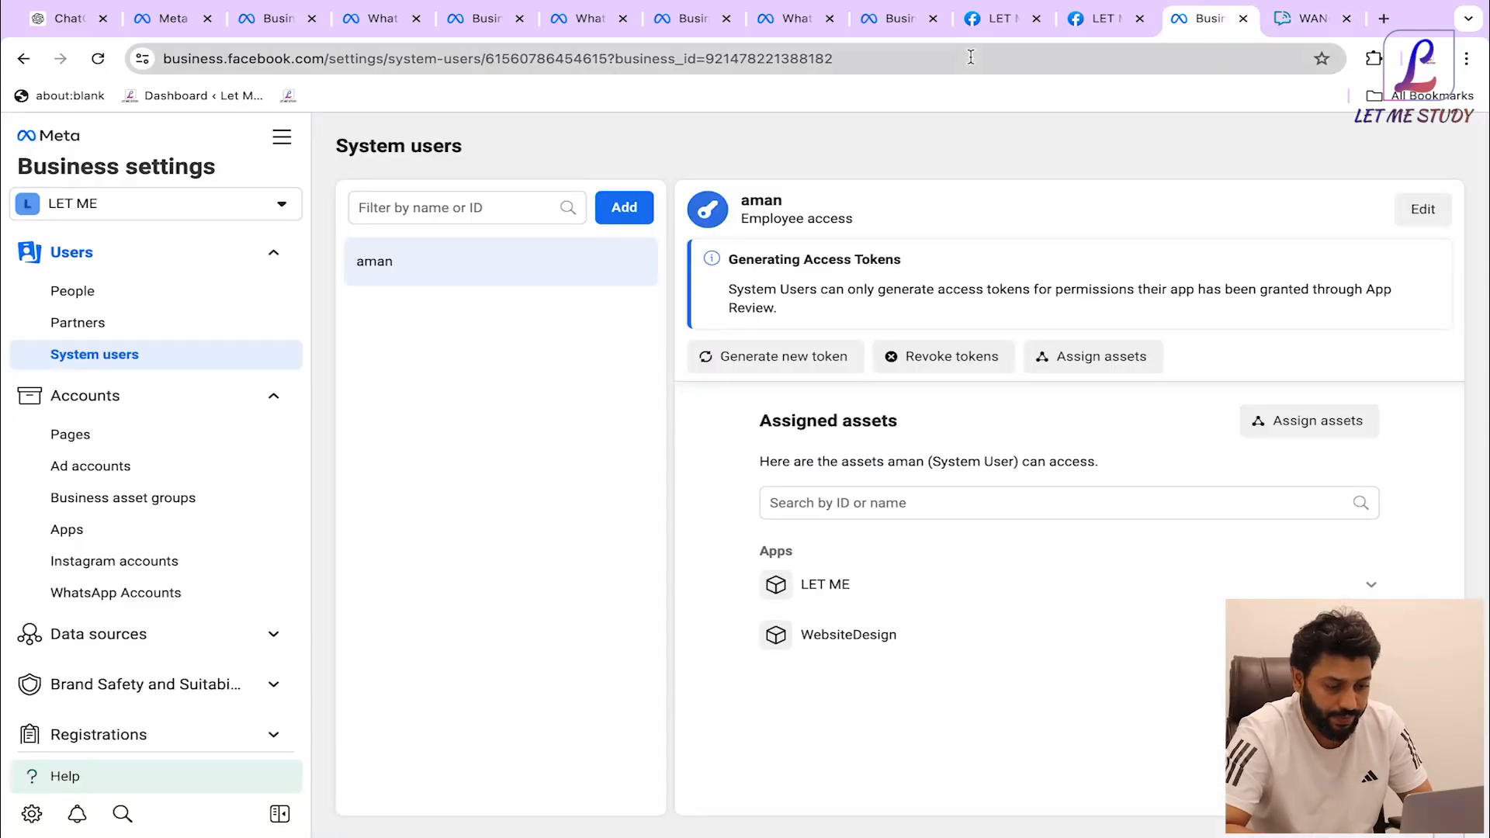
left_click(1114, 22)
left_click(1005, 26)
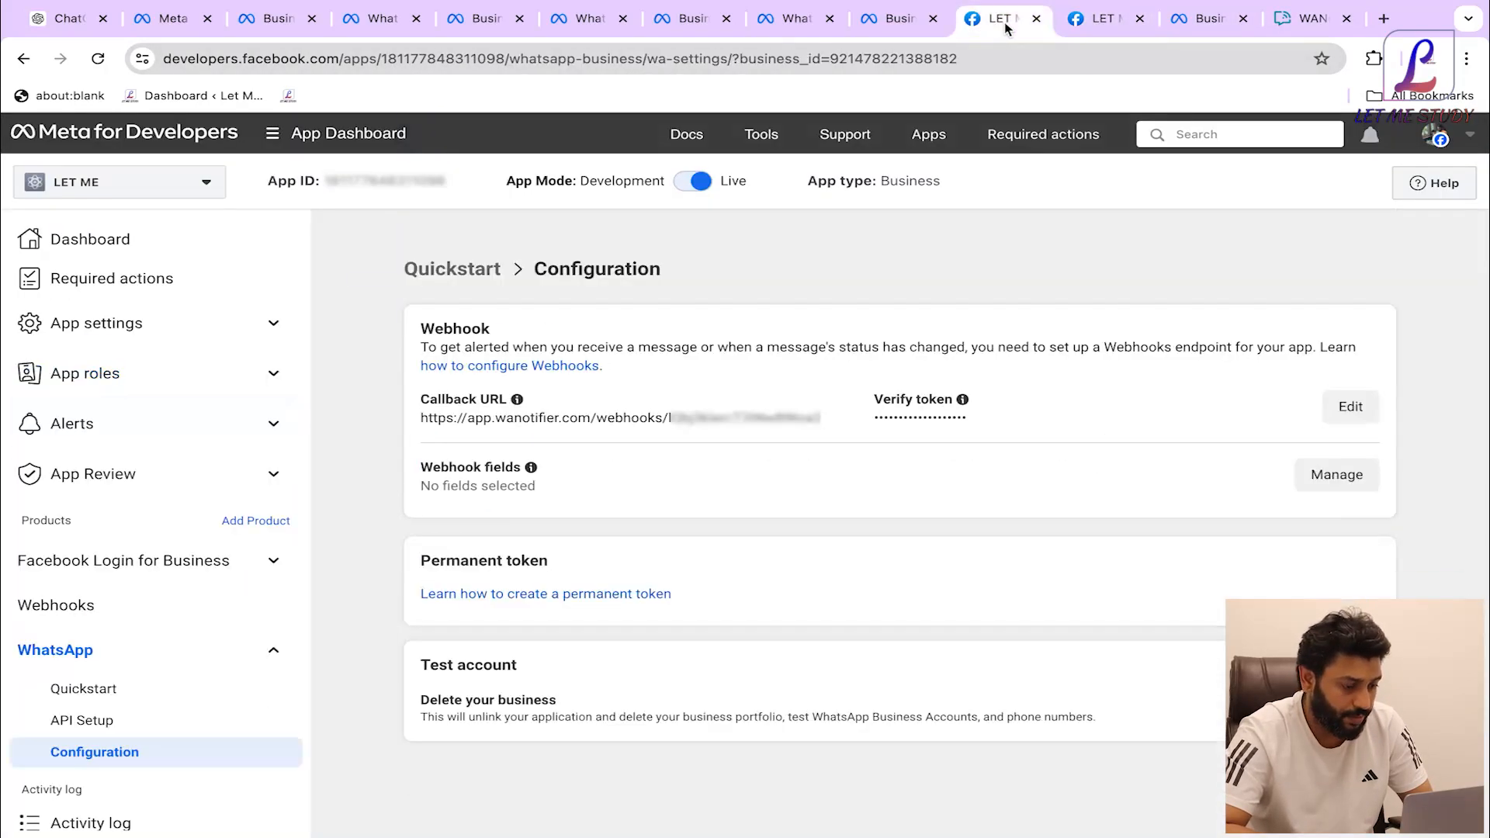
left_click(1343, 406)
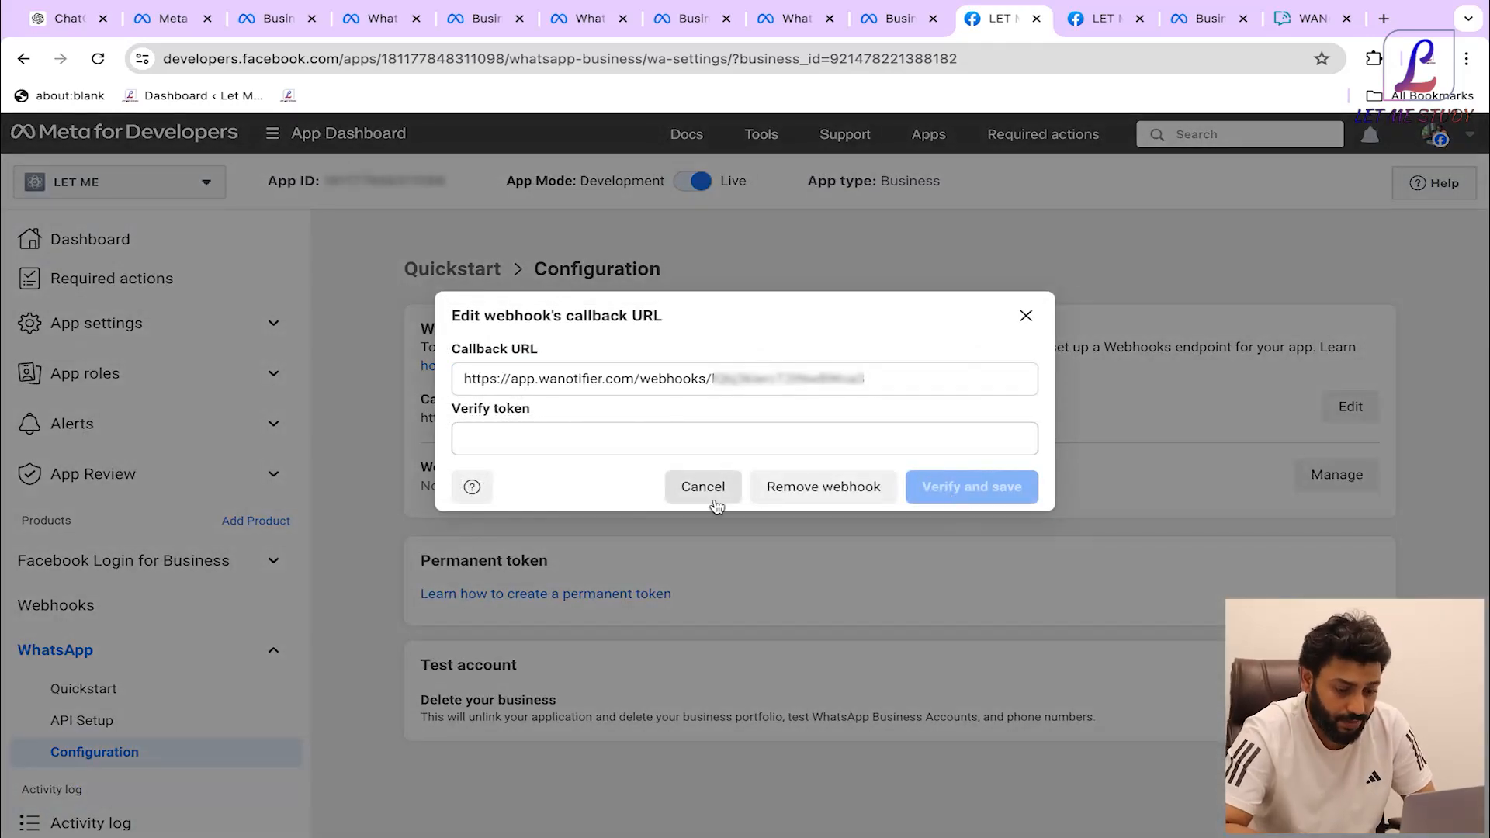
left_click(1027, 317)
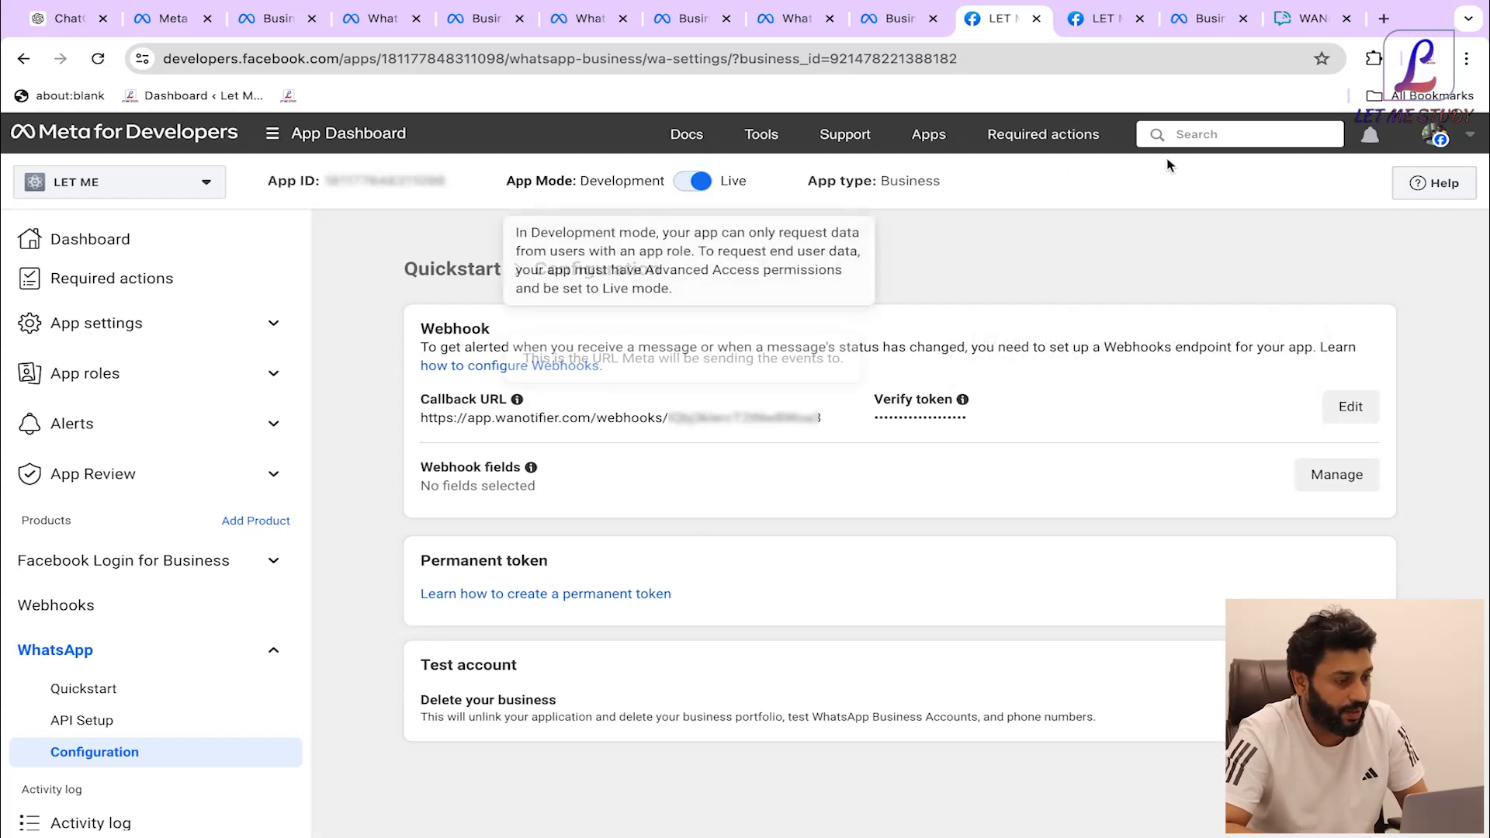
- Switch to WANotifier and go back from the API credentials form to the list of WhatsApp phone numbers
left_click(1295, 19)
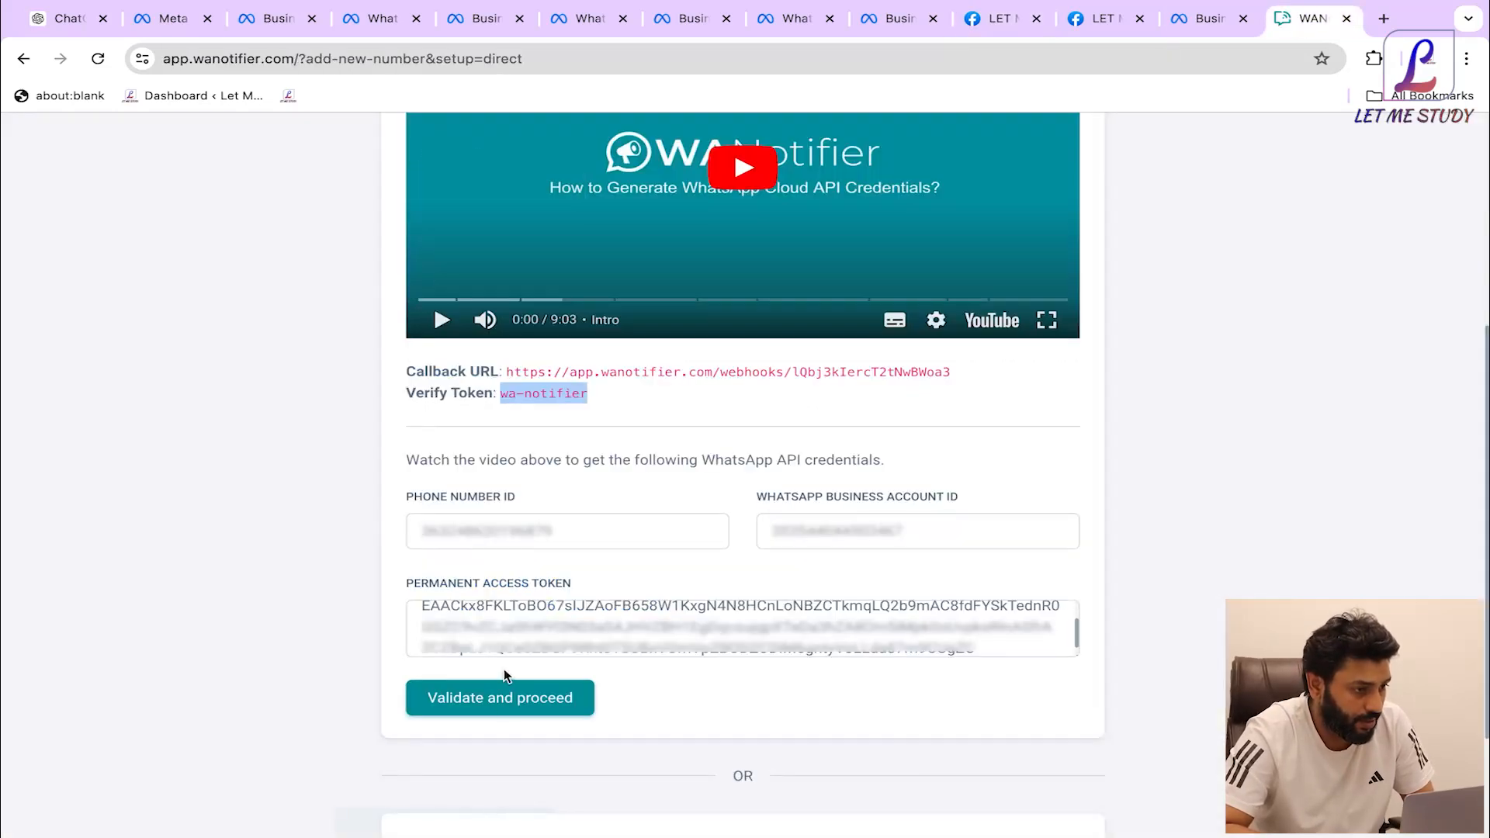
scroll(506, 709, "down", 2)
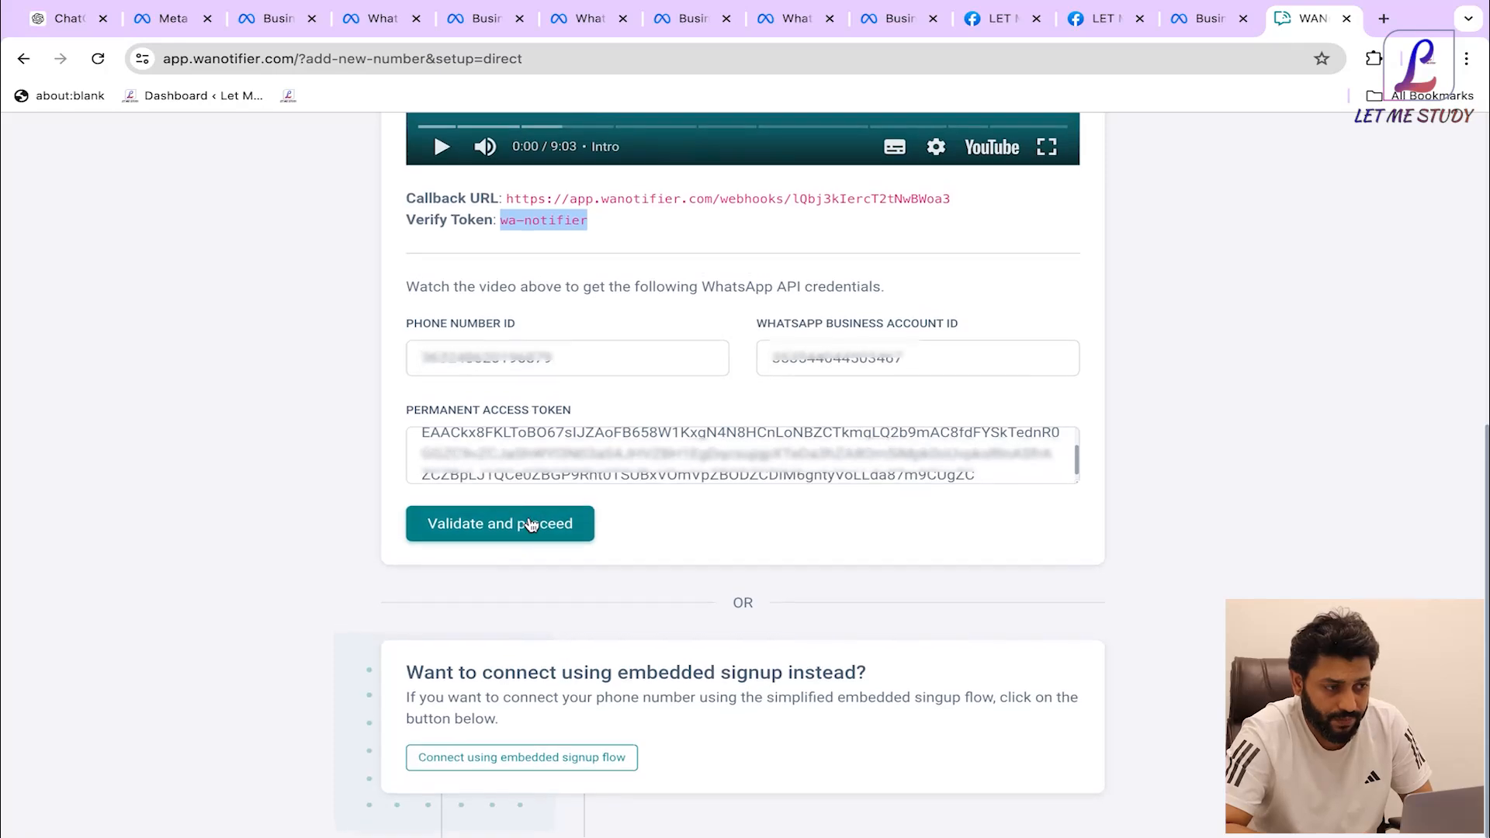
scroll(531, 526, "up", 7)
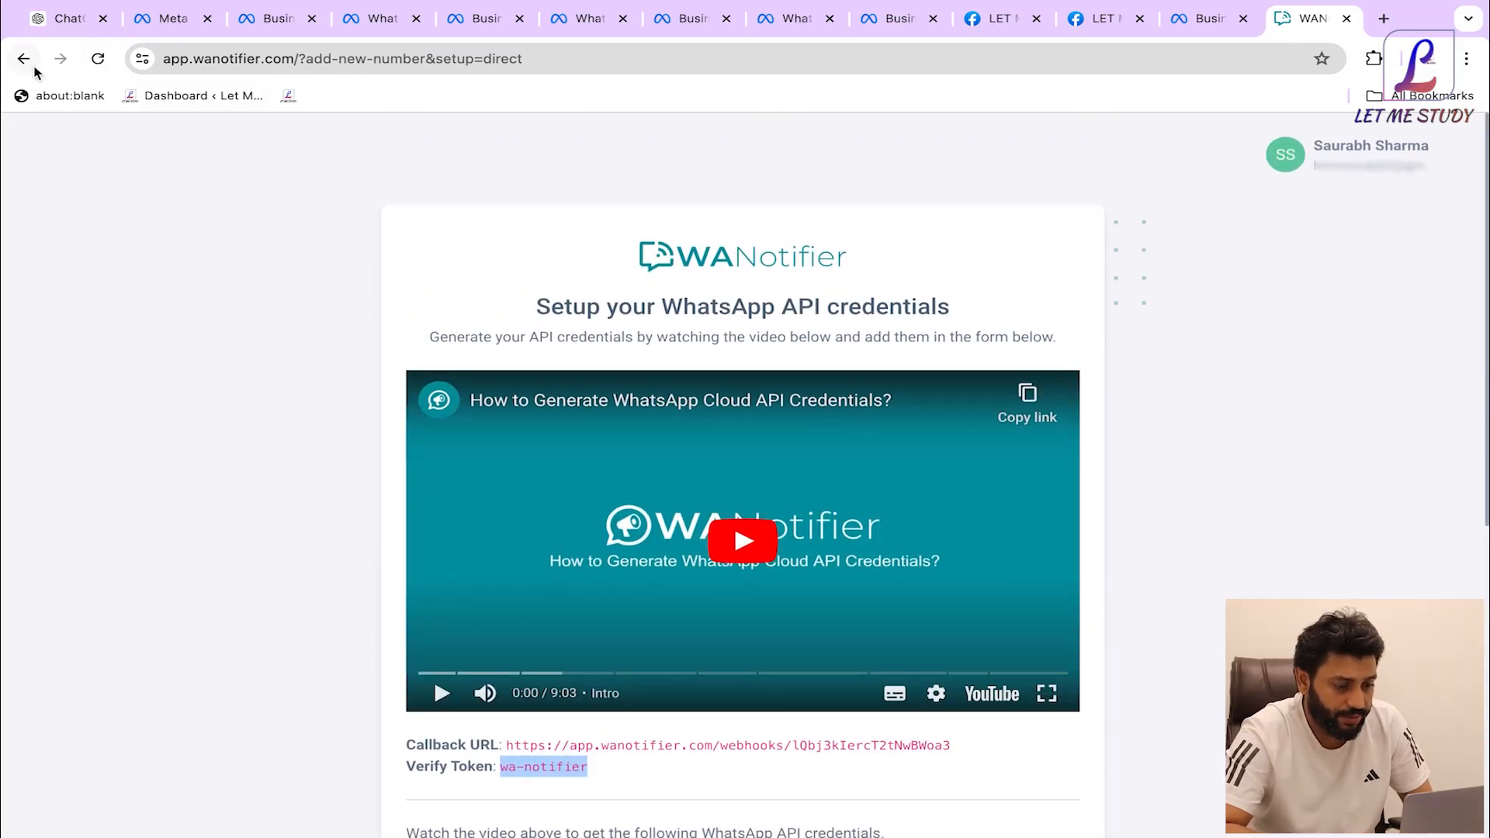
left_click(24, 59)
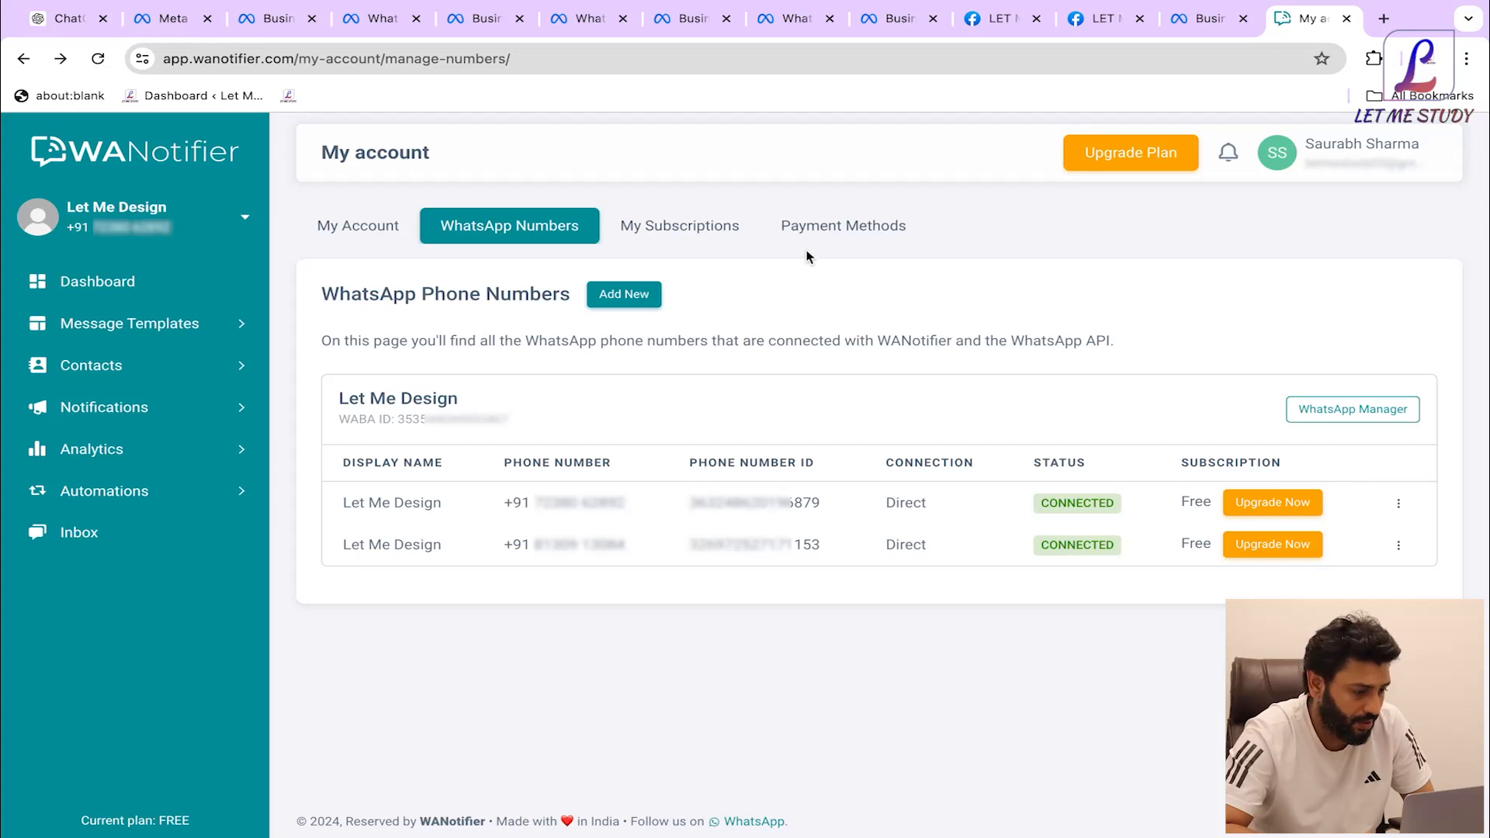
- Open WANotifier's dashboard and review the onboarding steps, phone number details and conversation overview
left_click(118, 286)
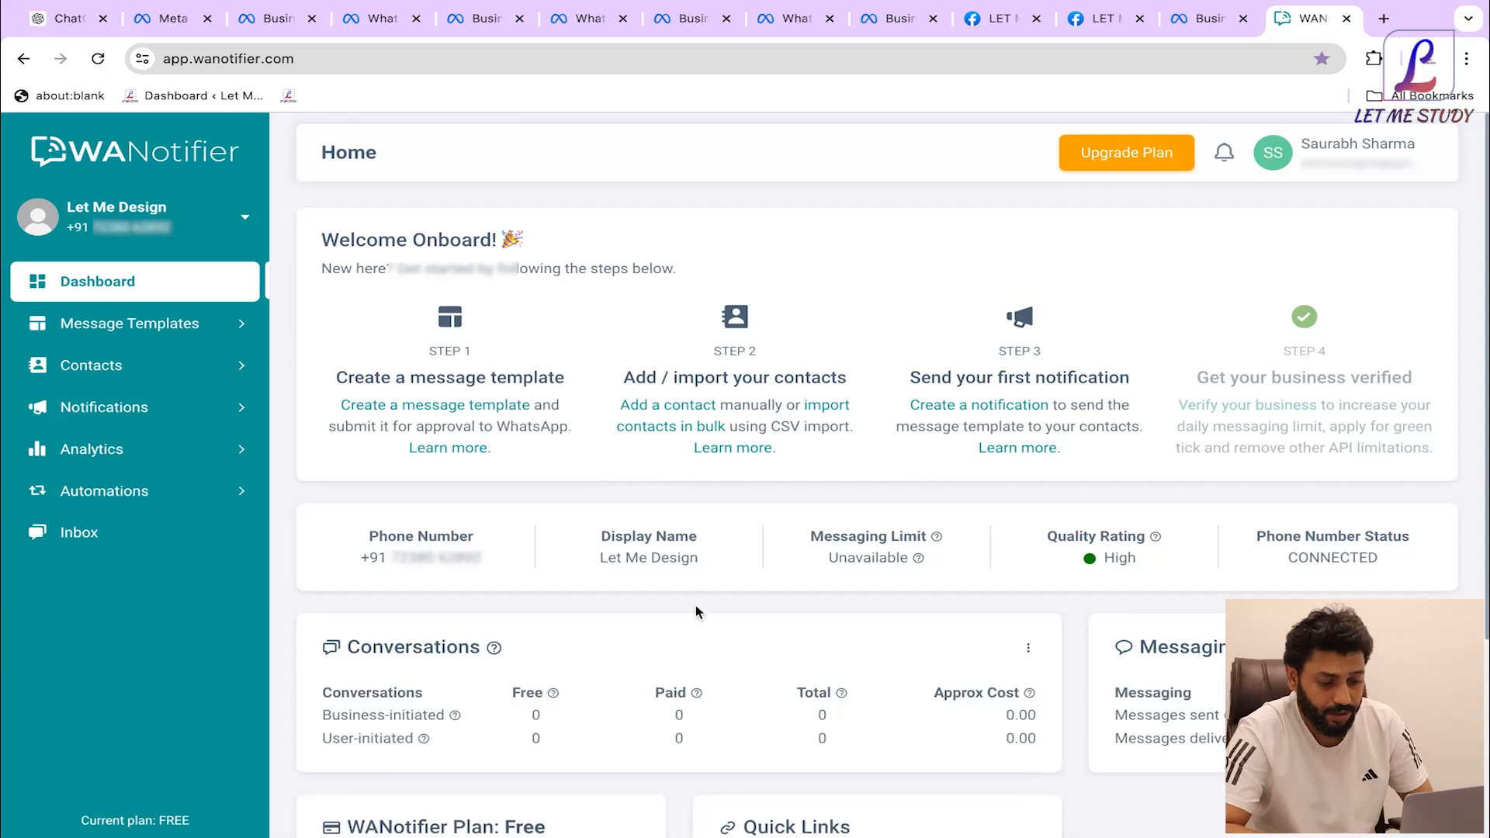
scroll(697, 611, "down", 3)
scroll(696, 611, "up", 1)
scroll(696, 611, "up", 2)
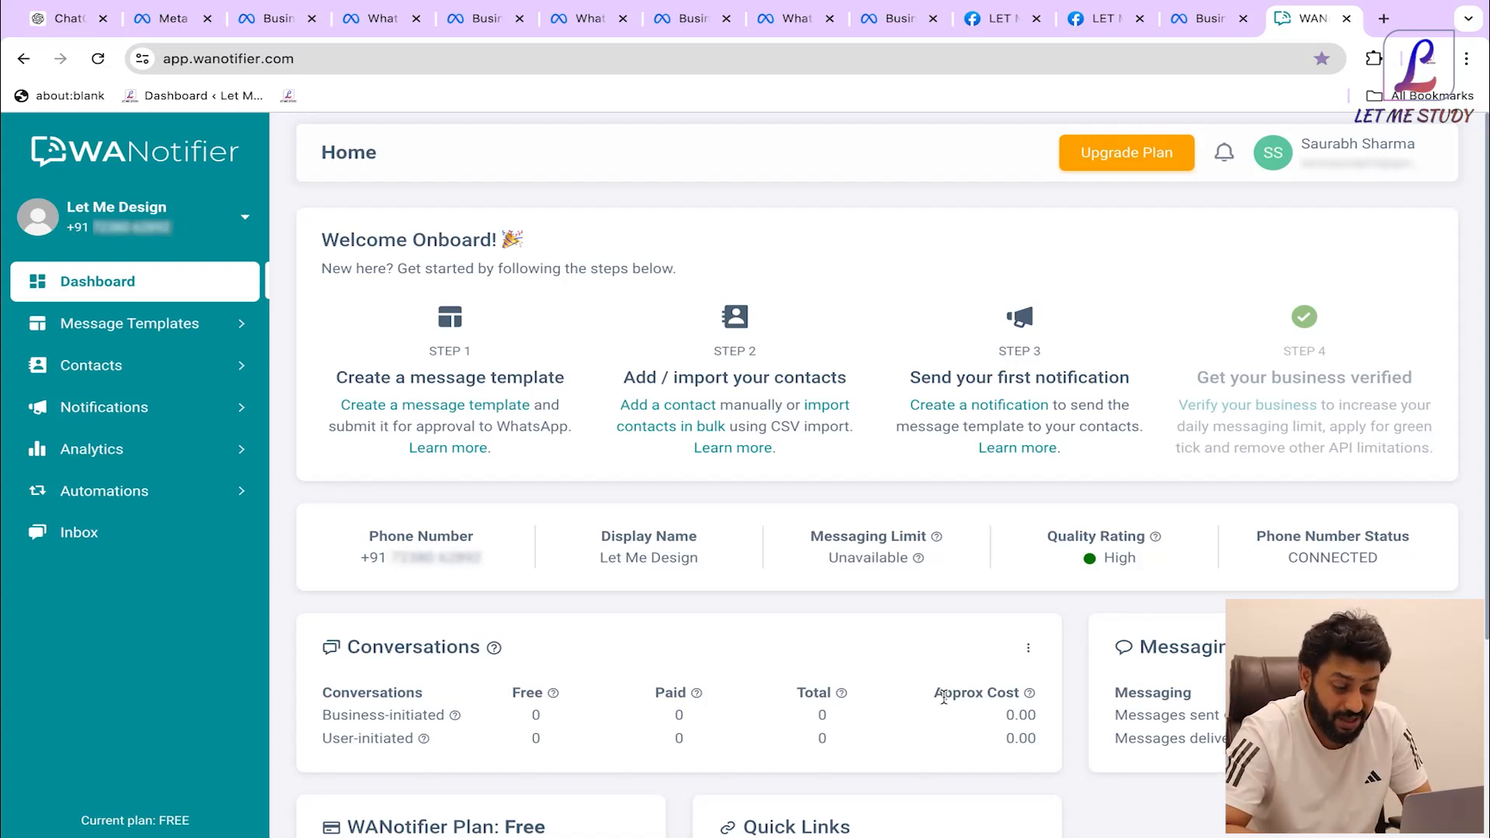
- Look through the contacts list and the page for contact lists and tags
left_click(136, 386)
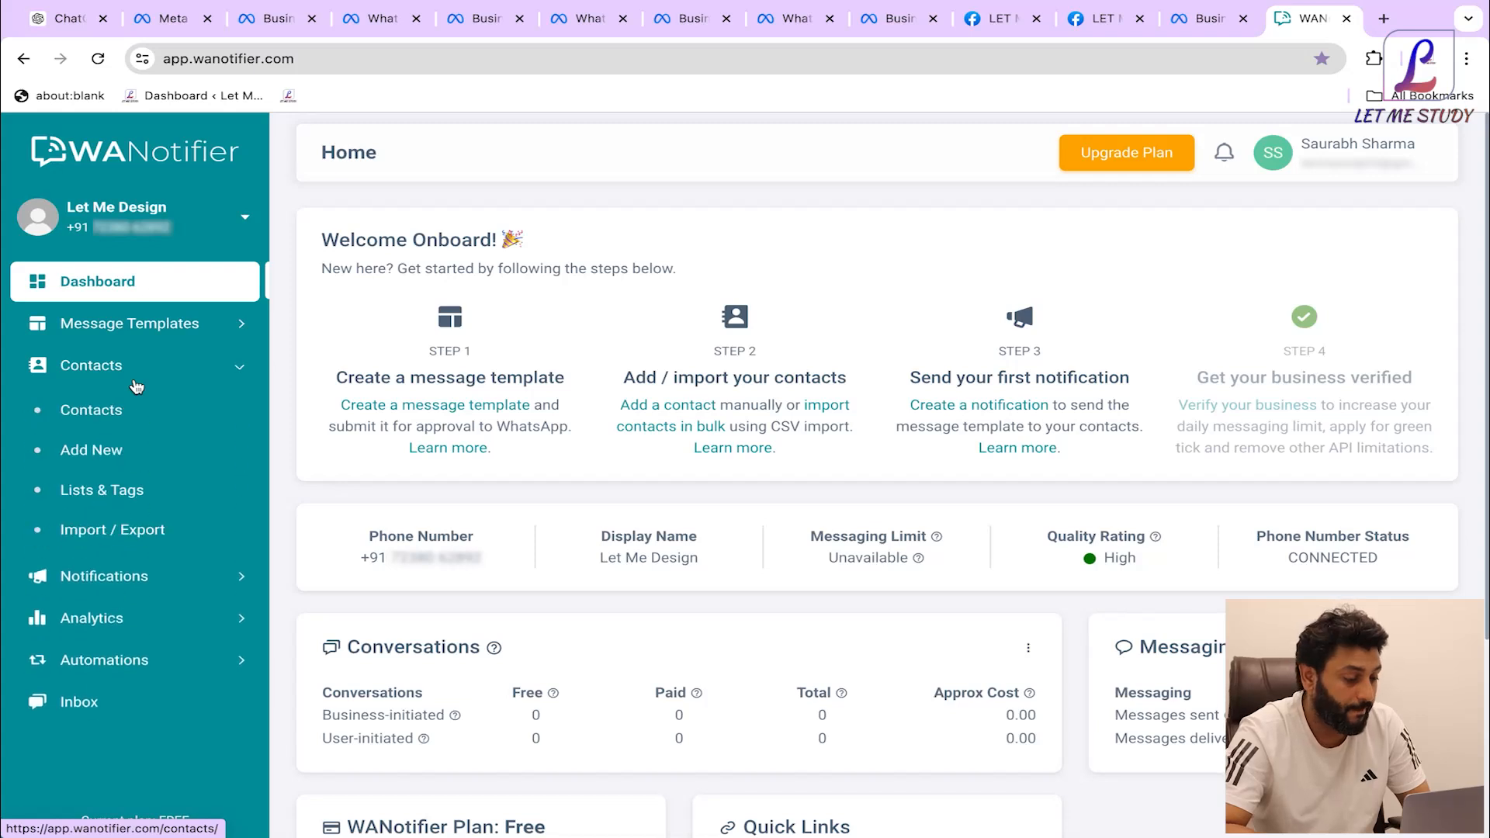
left_click(101, 416)
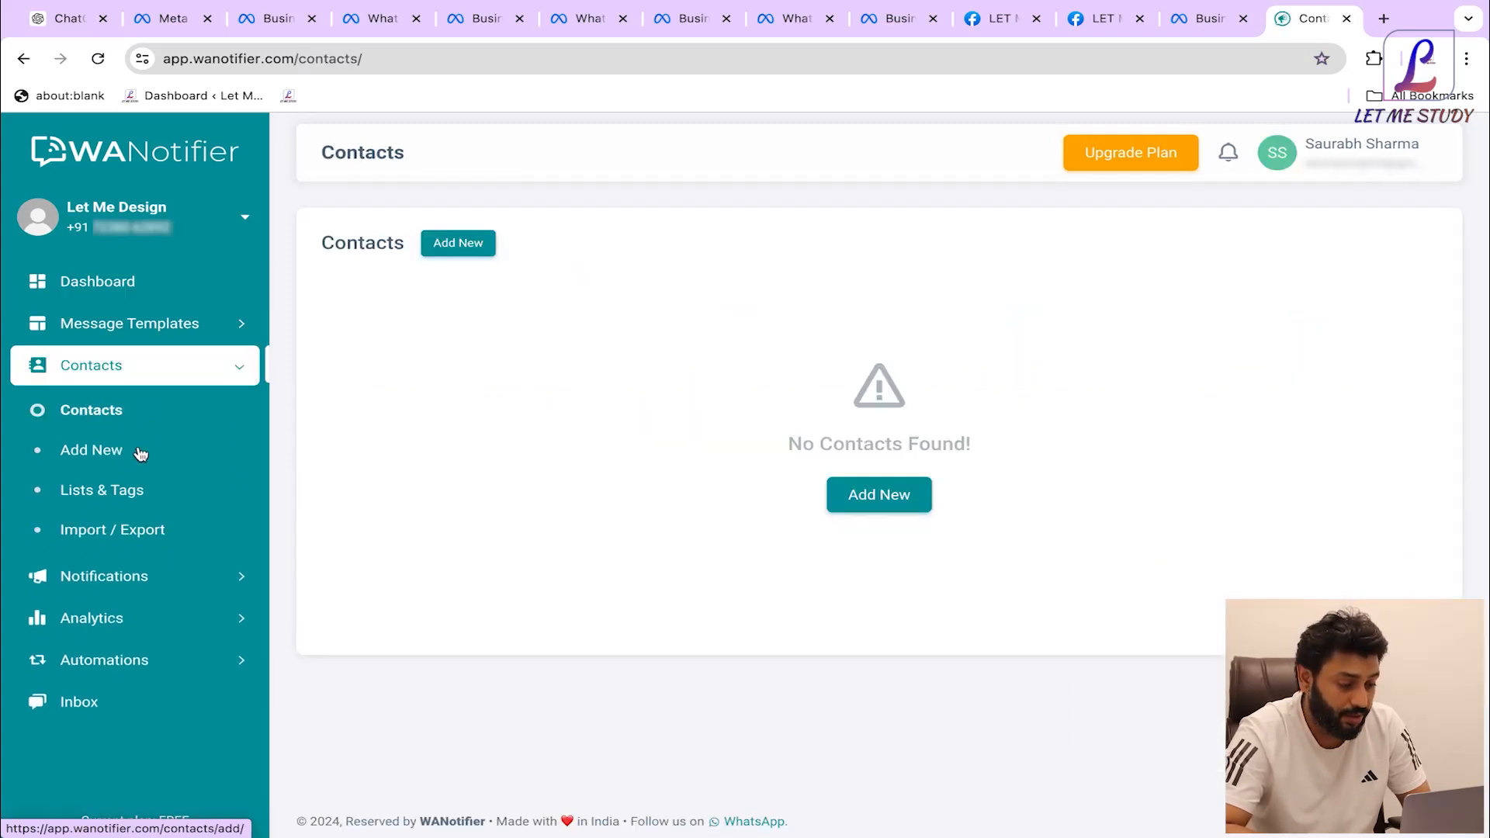
left_click(174, 491)
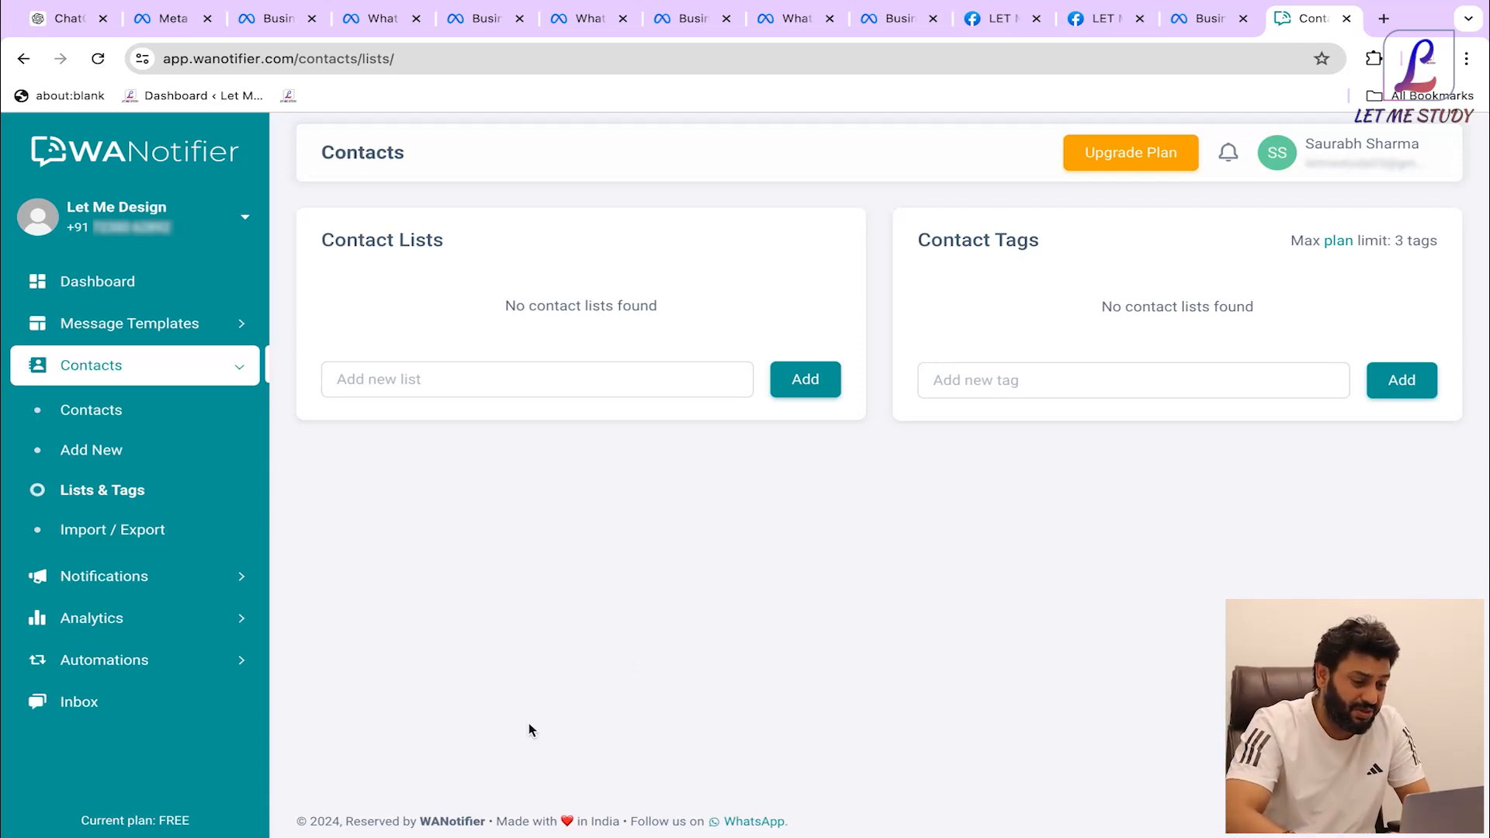
- Examine the contact import and export page, including the CSV import, the webhook request example and its field descriptions
left_click(110, 534)
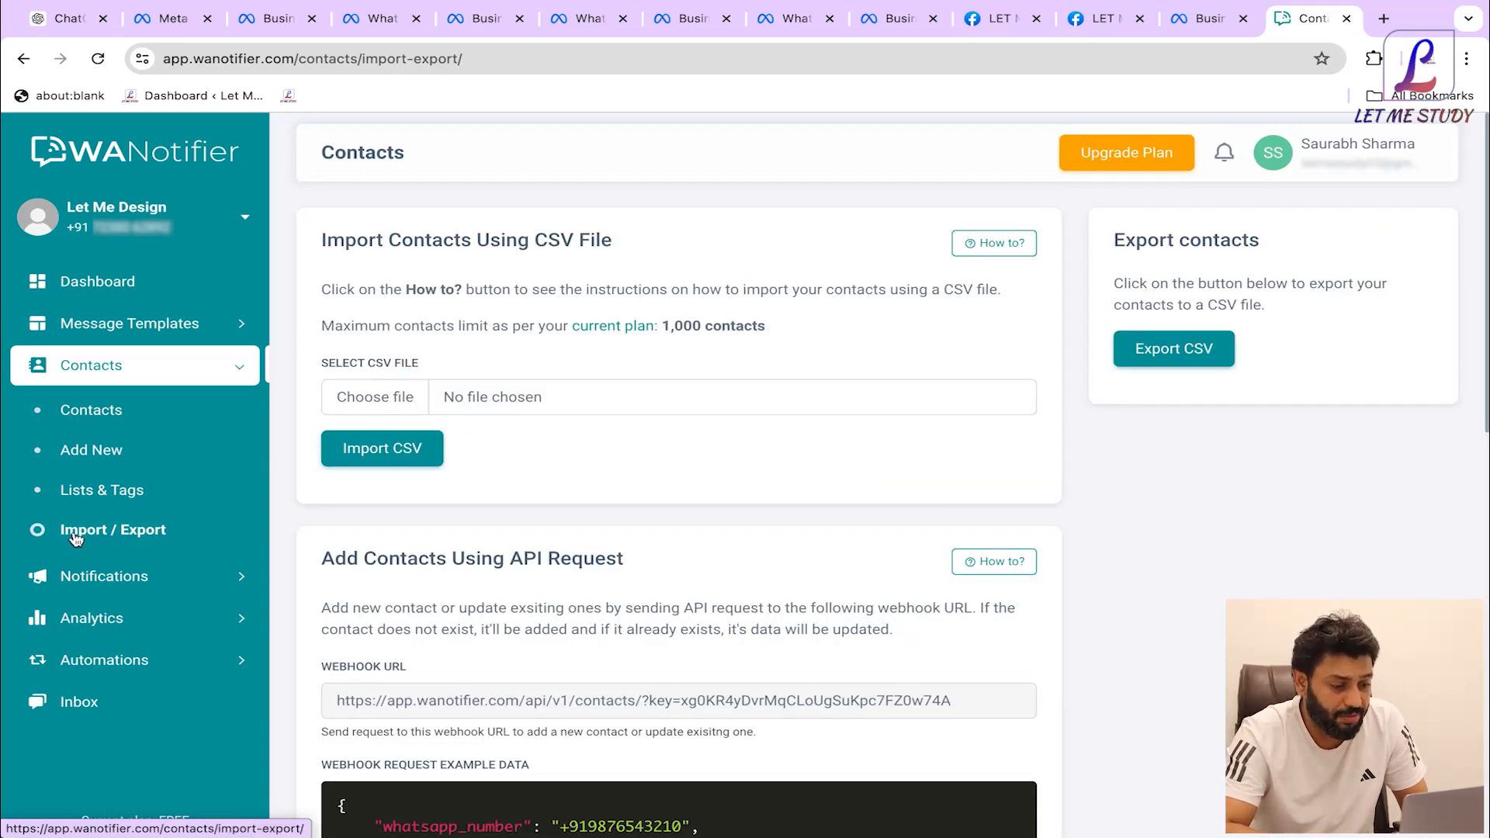
scroll(632, 597, "down", 2)
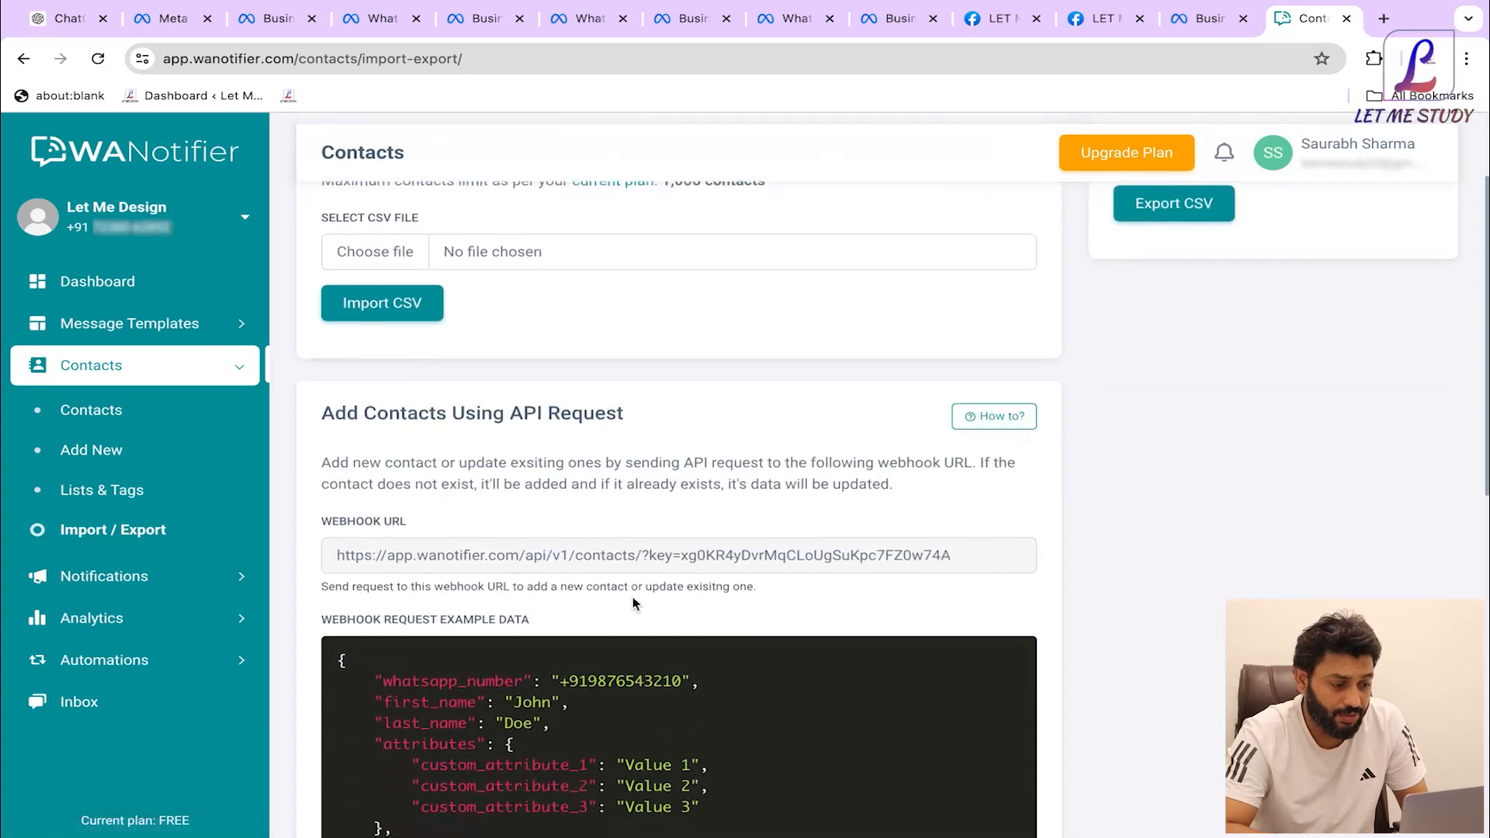
scroll(631, 598, "up", 2)
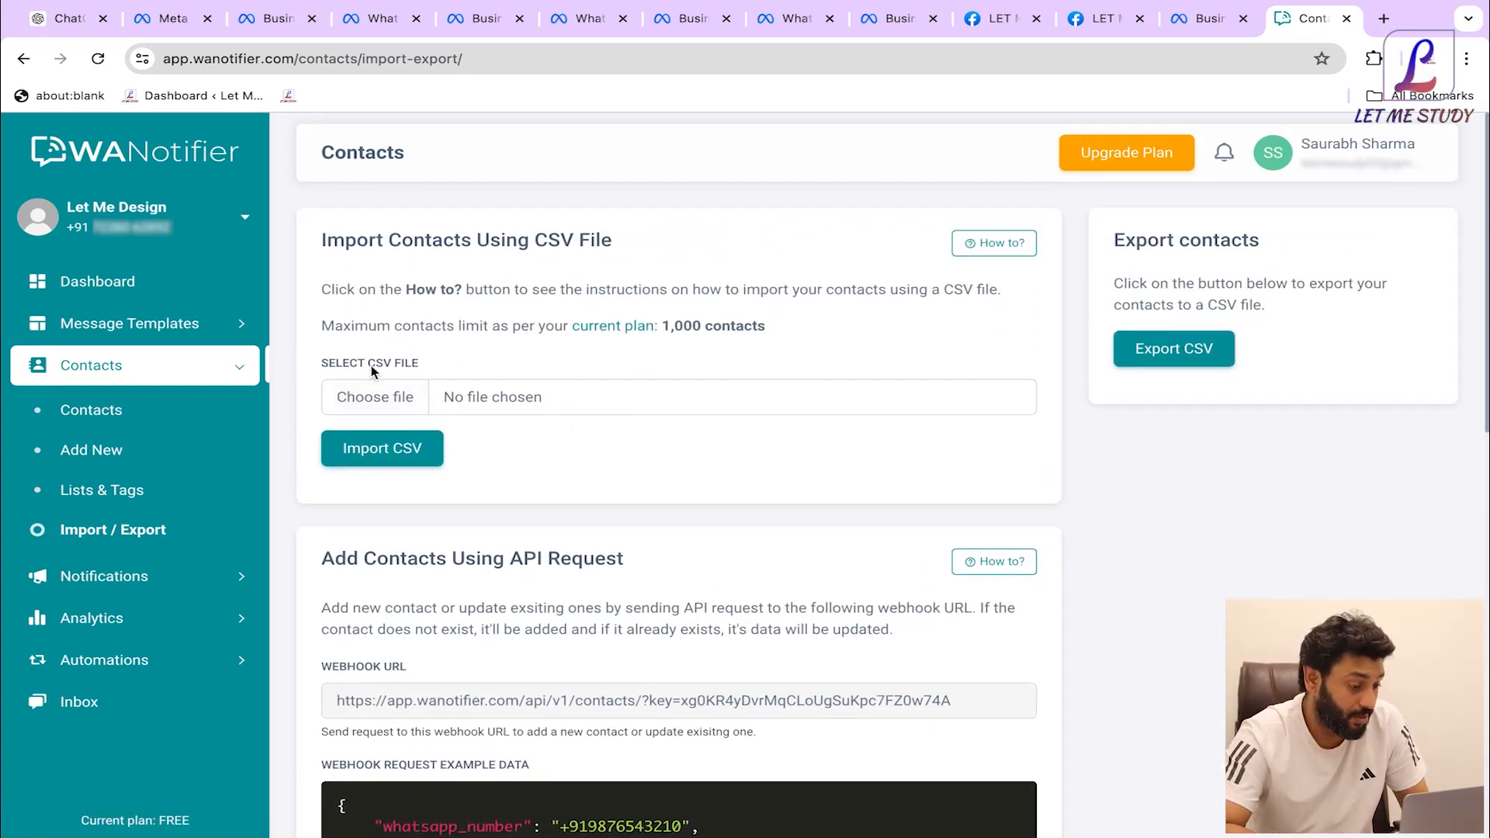
scroll(596, 466, "down", 2)
scroll(592, 464, "down", 5)
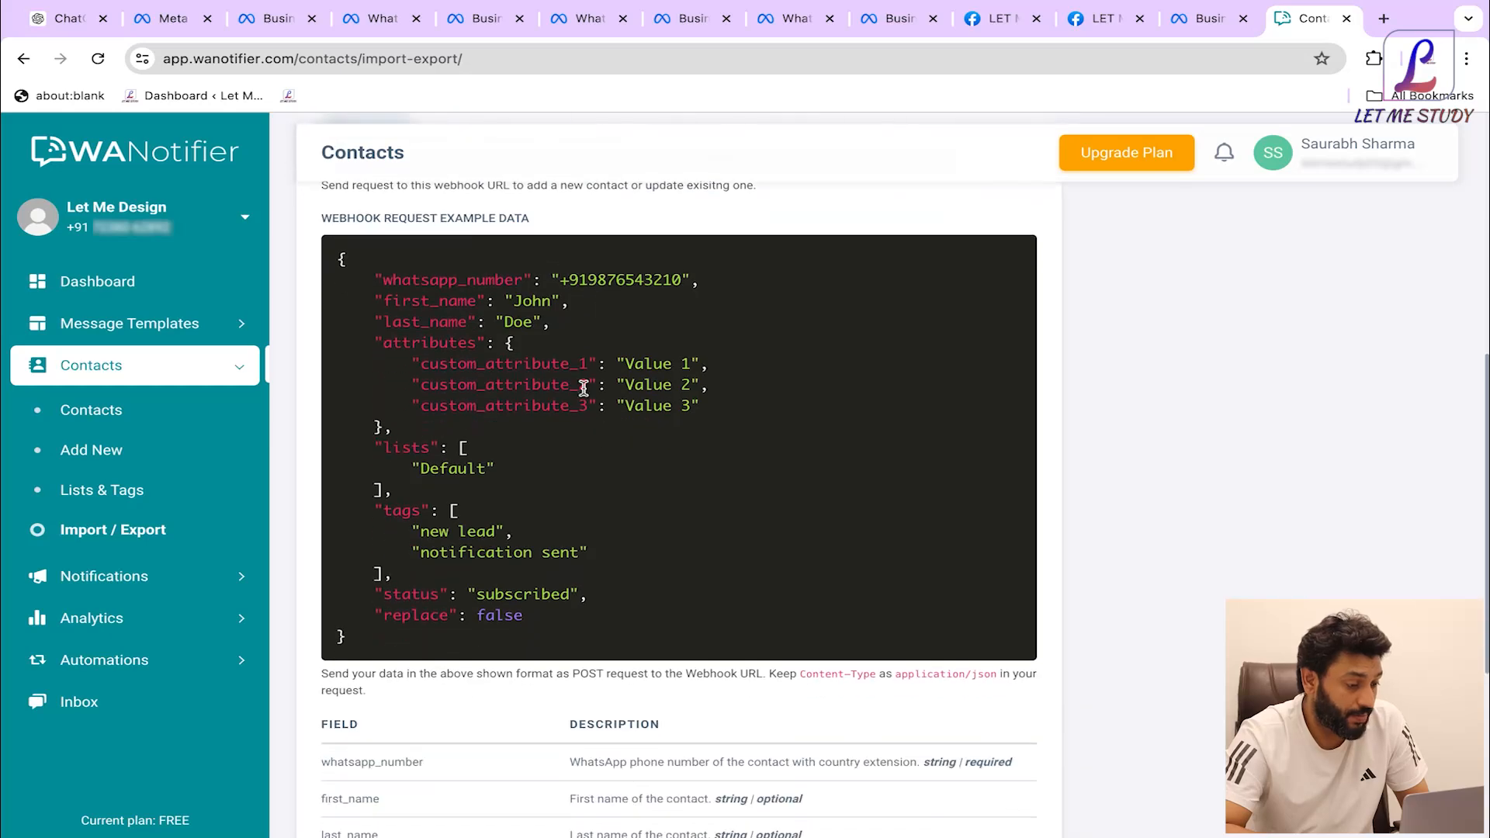
scroll(580, 683, "down", 2)
scroll(581, 694, "down", 3)
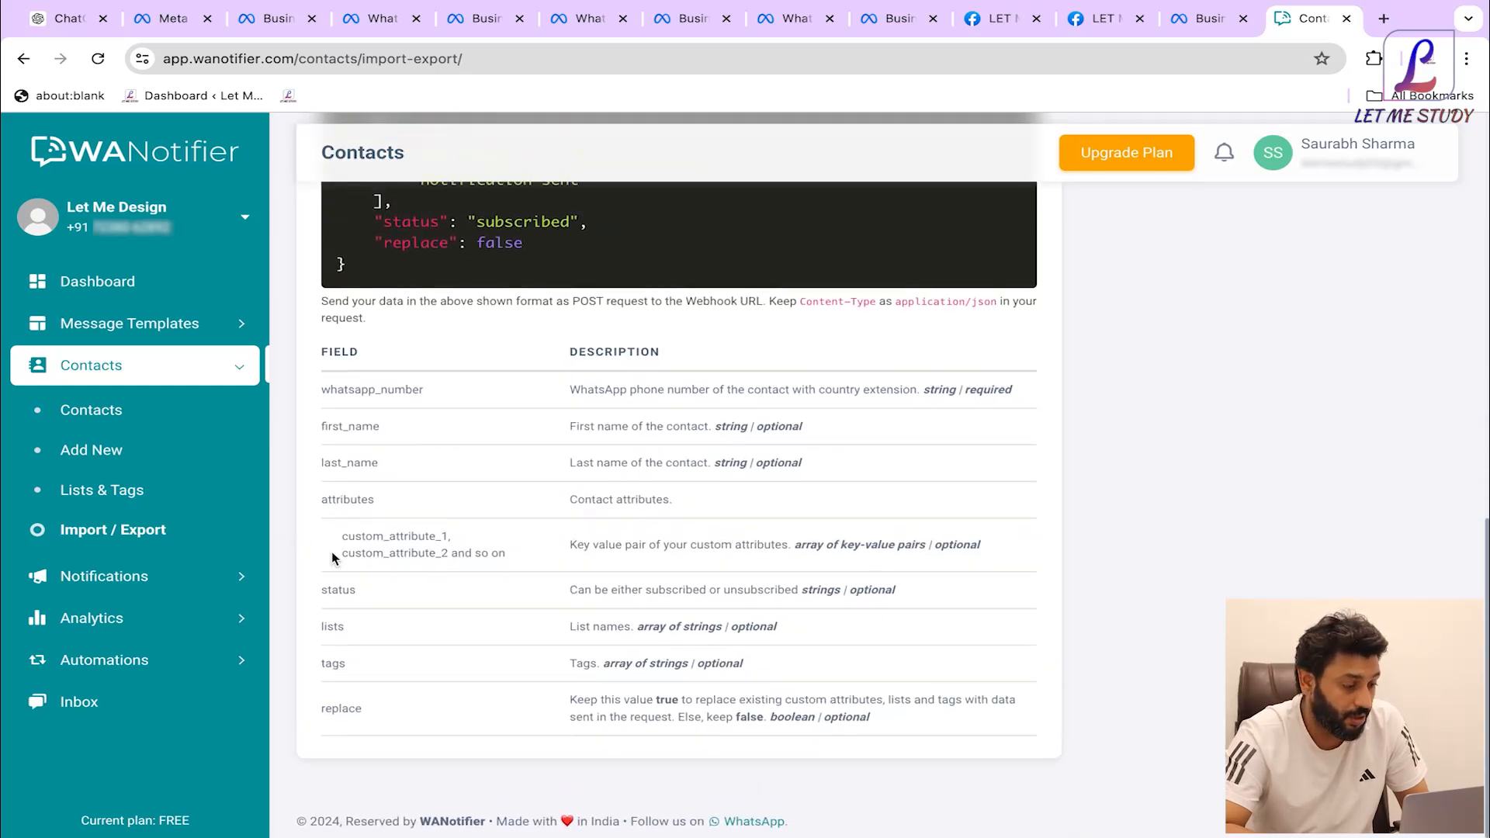
- View the basic automations and the message inbox
left_click(190, 660)
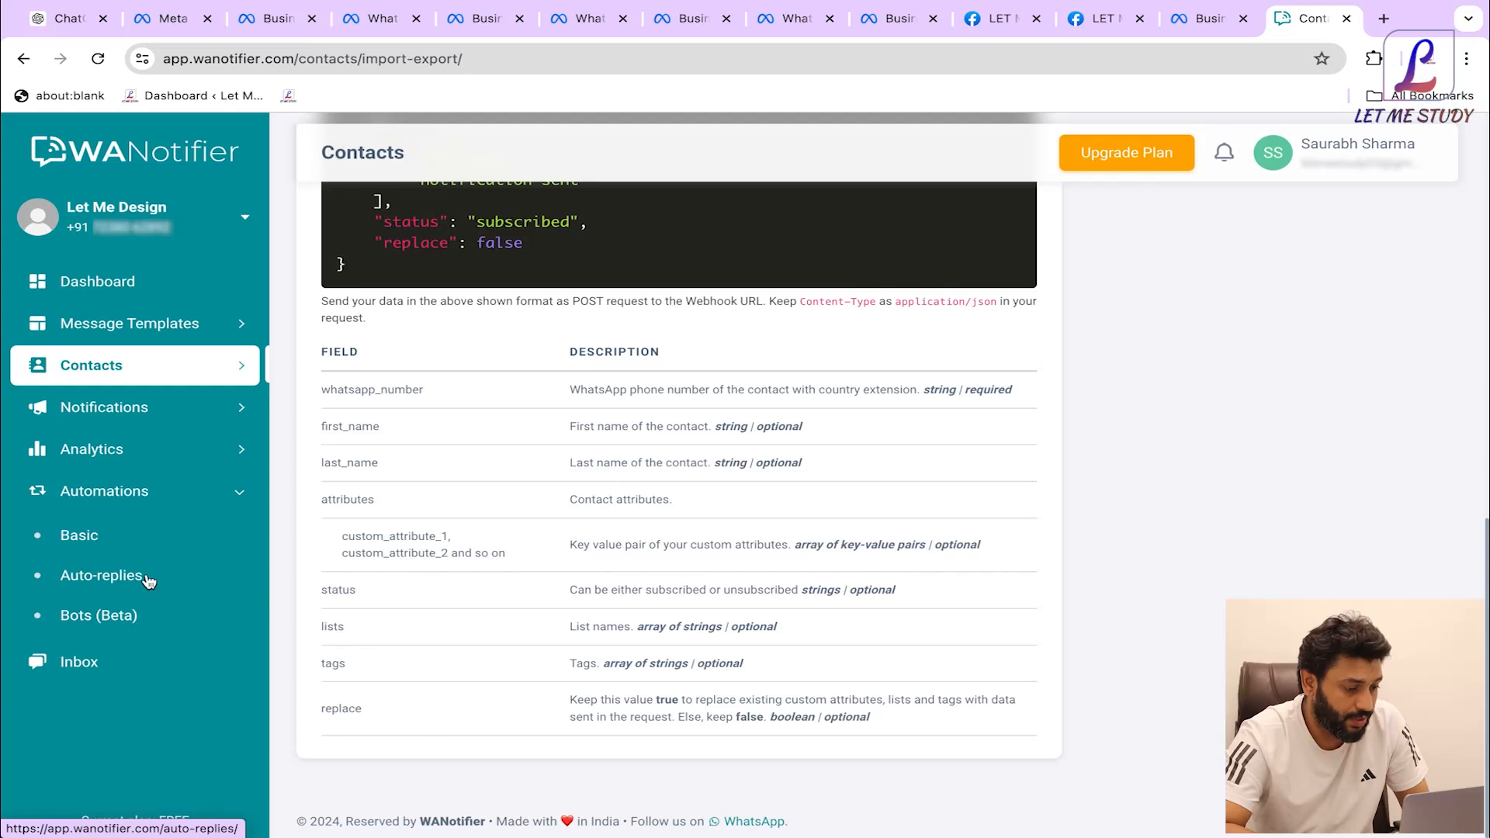
left_click(118, 546)
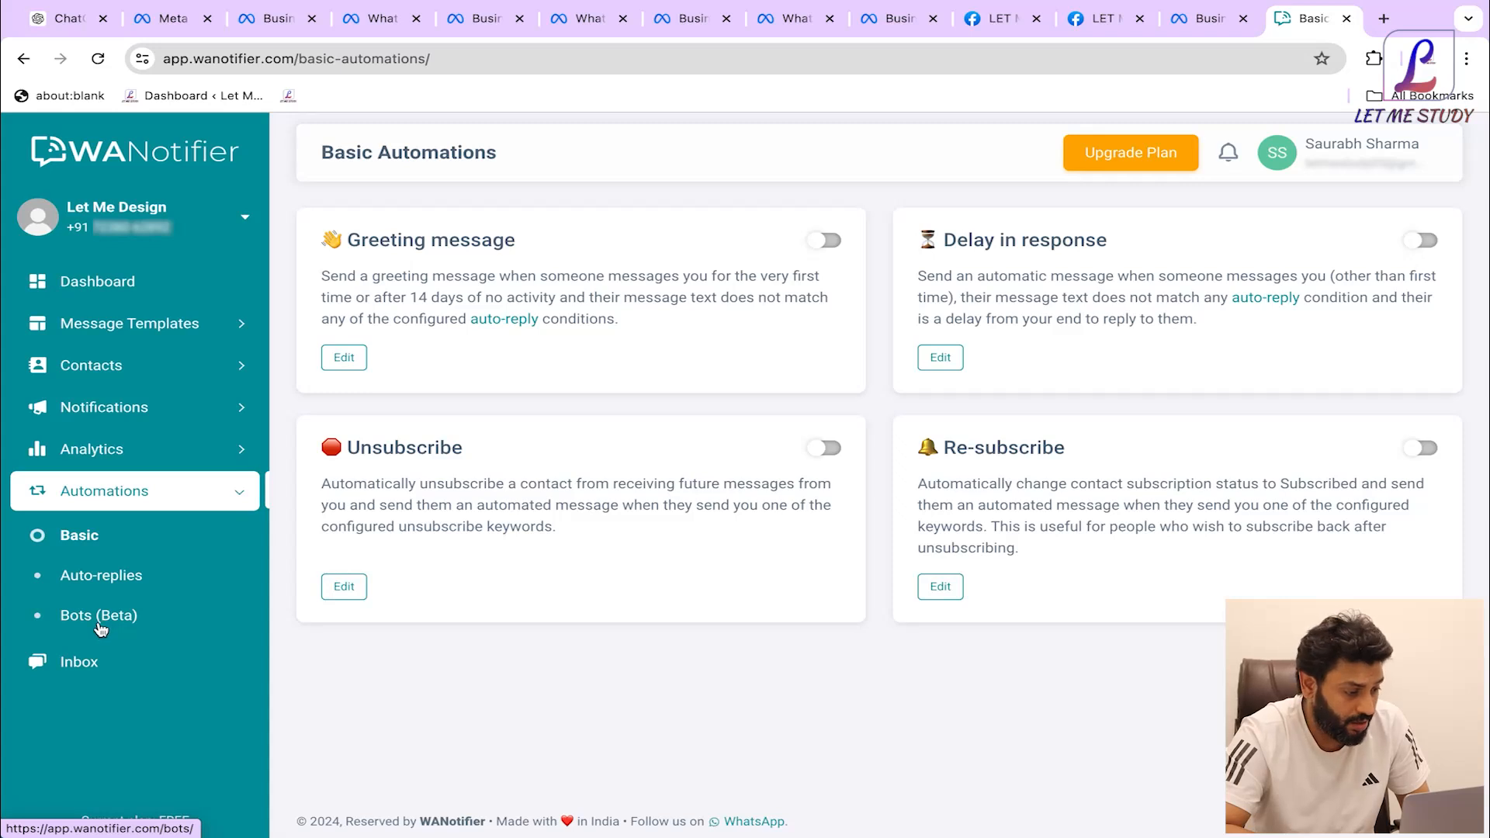
left_click(102, 669)
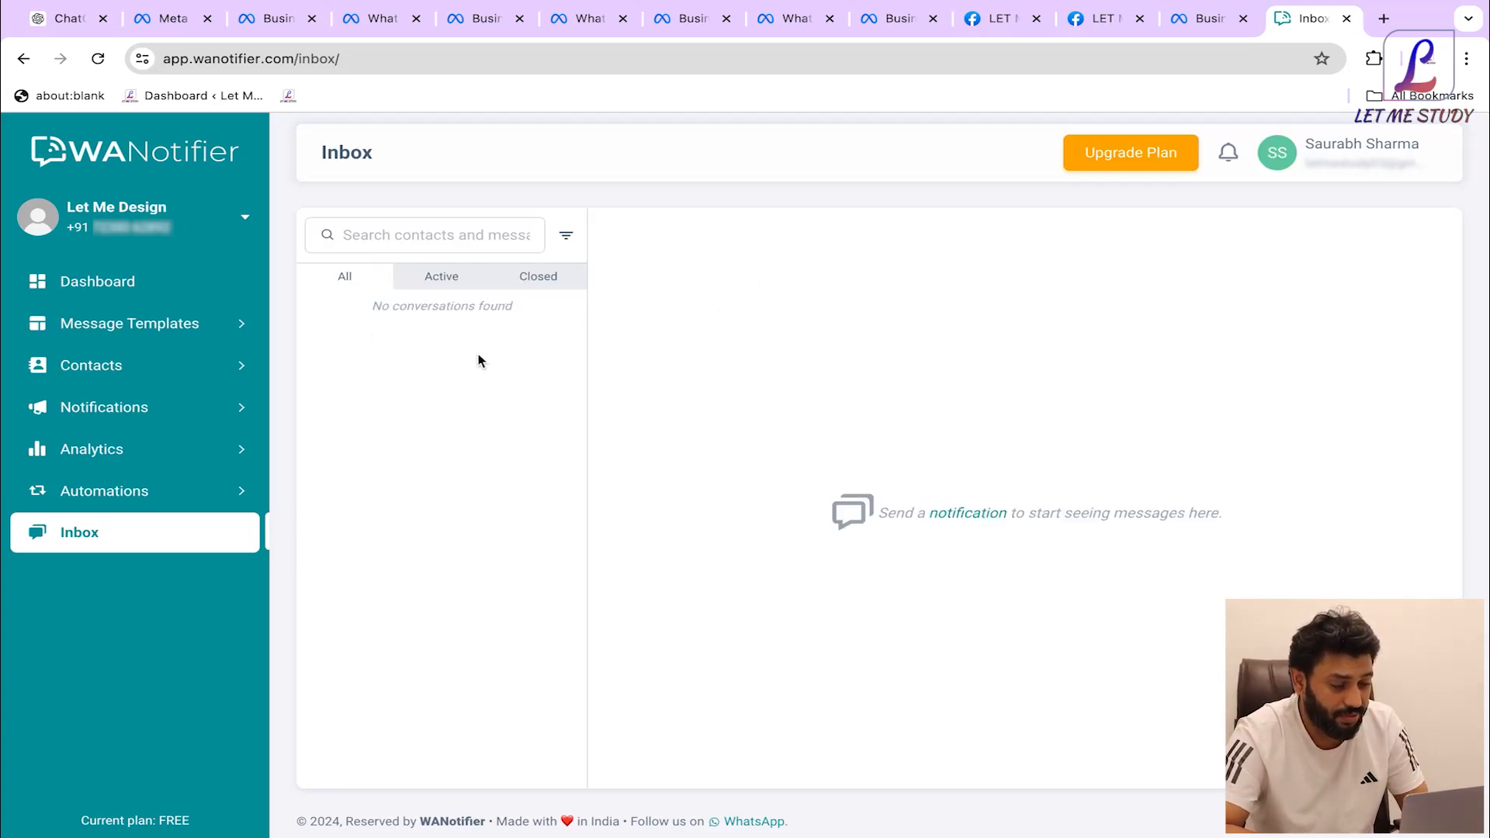
- Start a new contact from the contacts list and enter the contact's first and last name
left_click(100, 366)
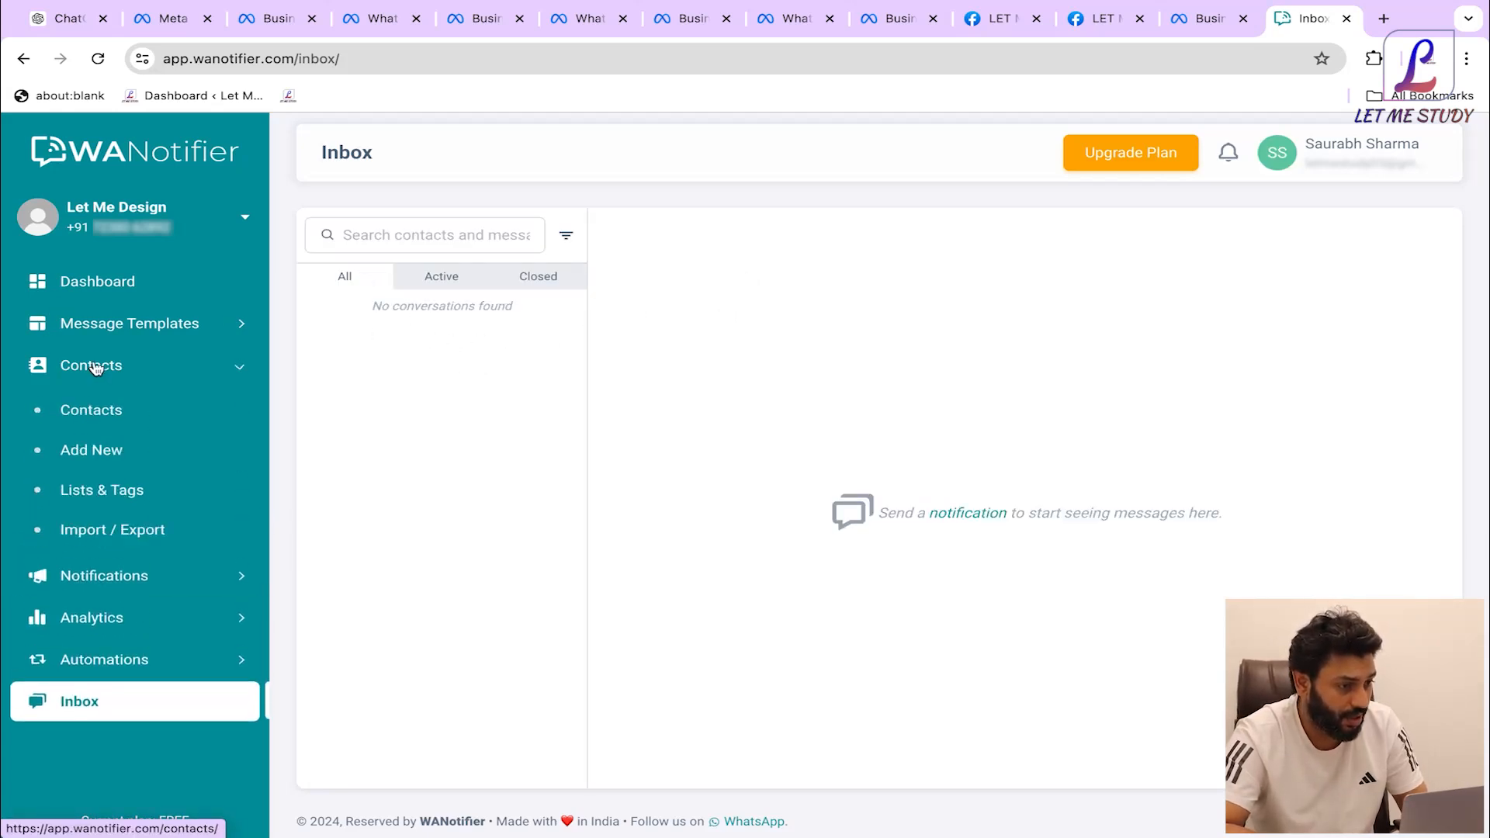
left_click(128, 411)
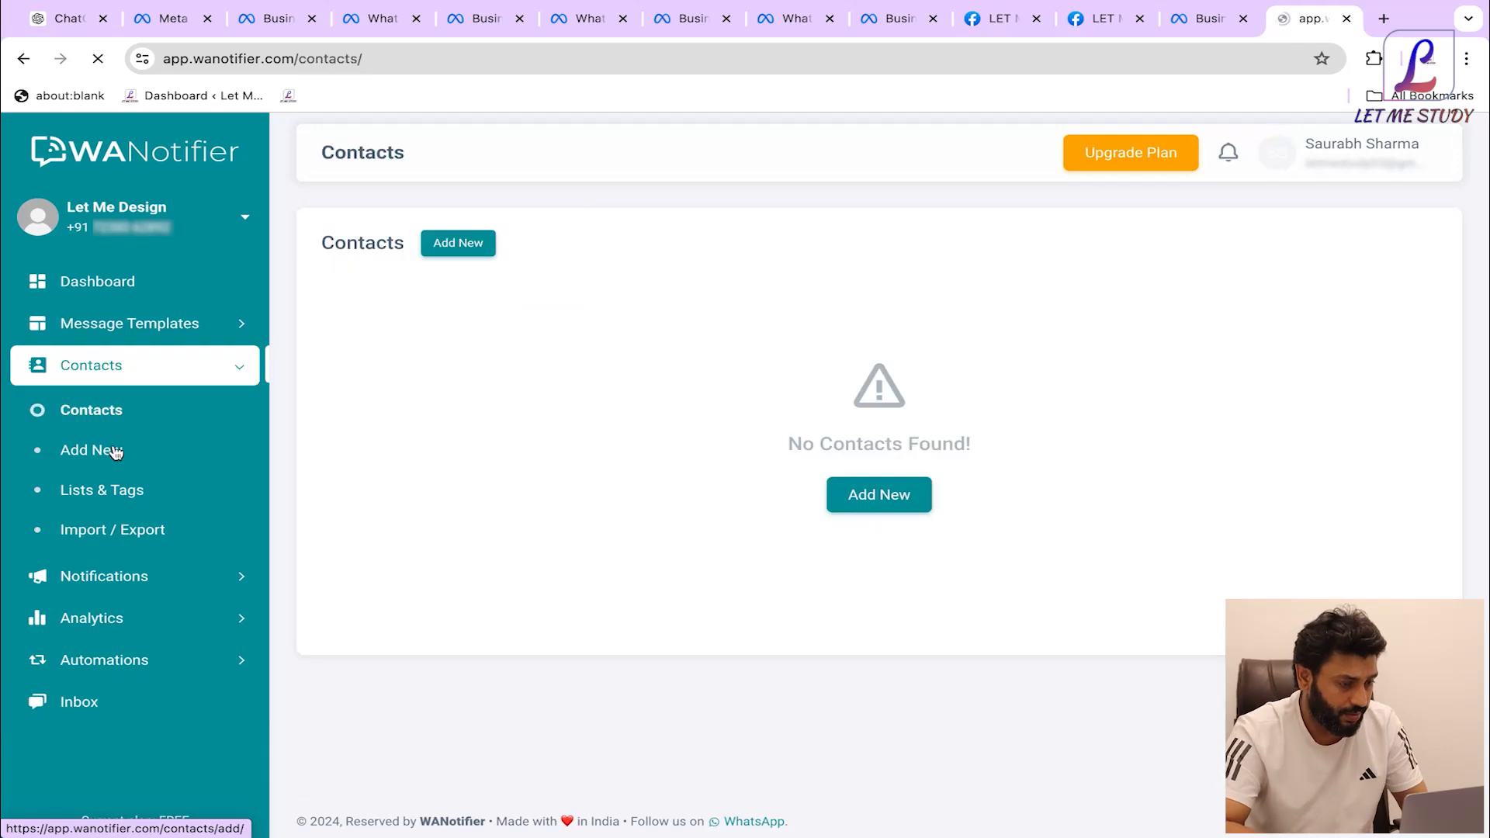
left_click(873, 494)
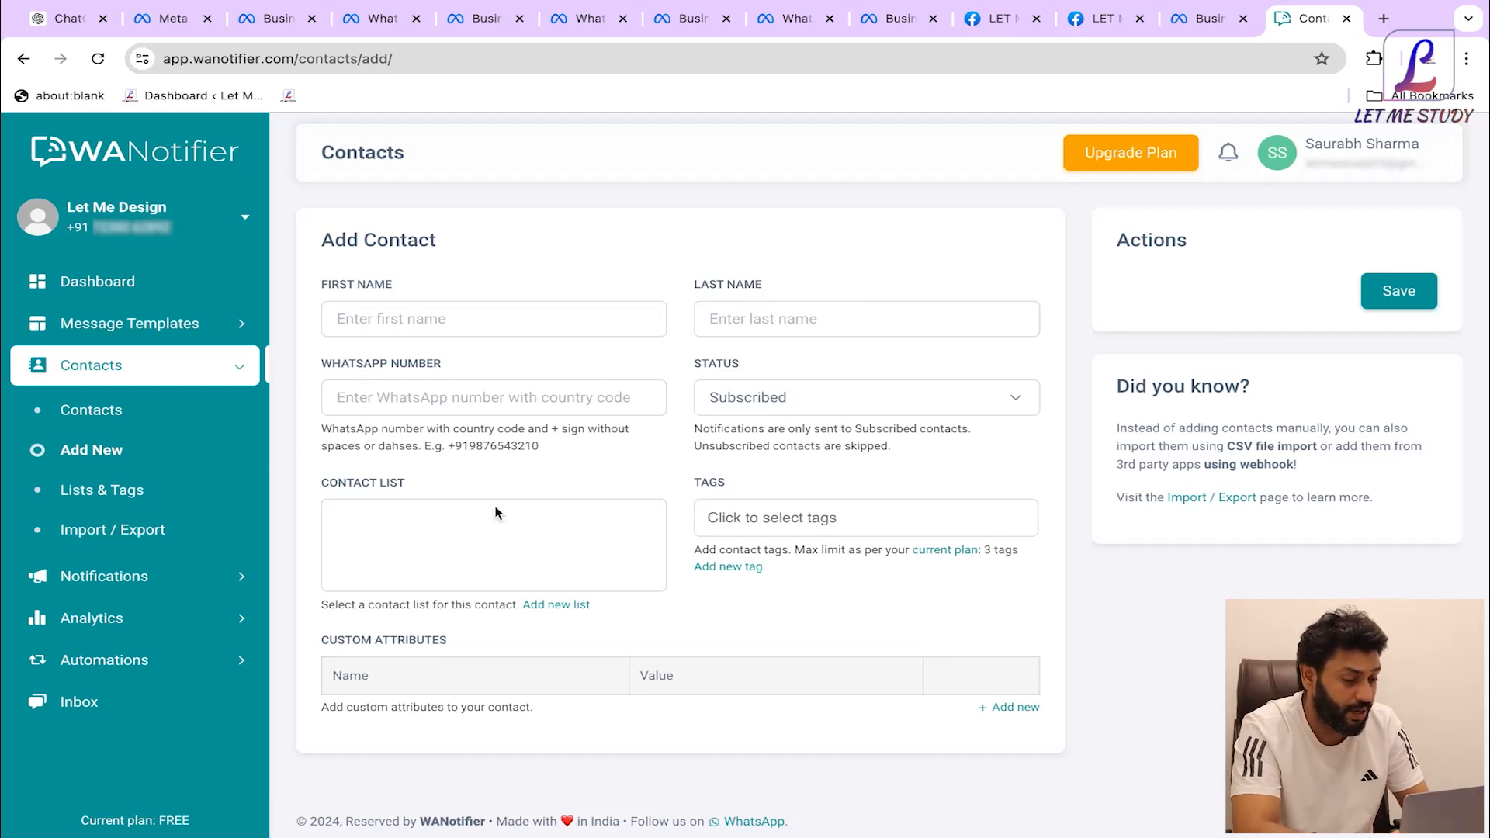
left_click(389, 319)
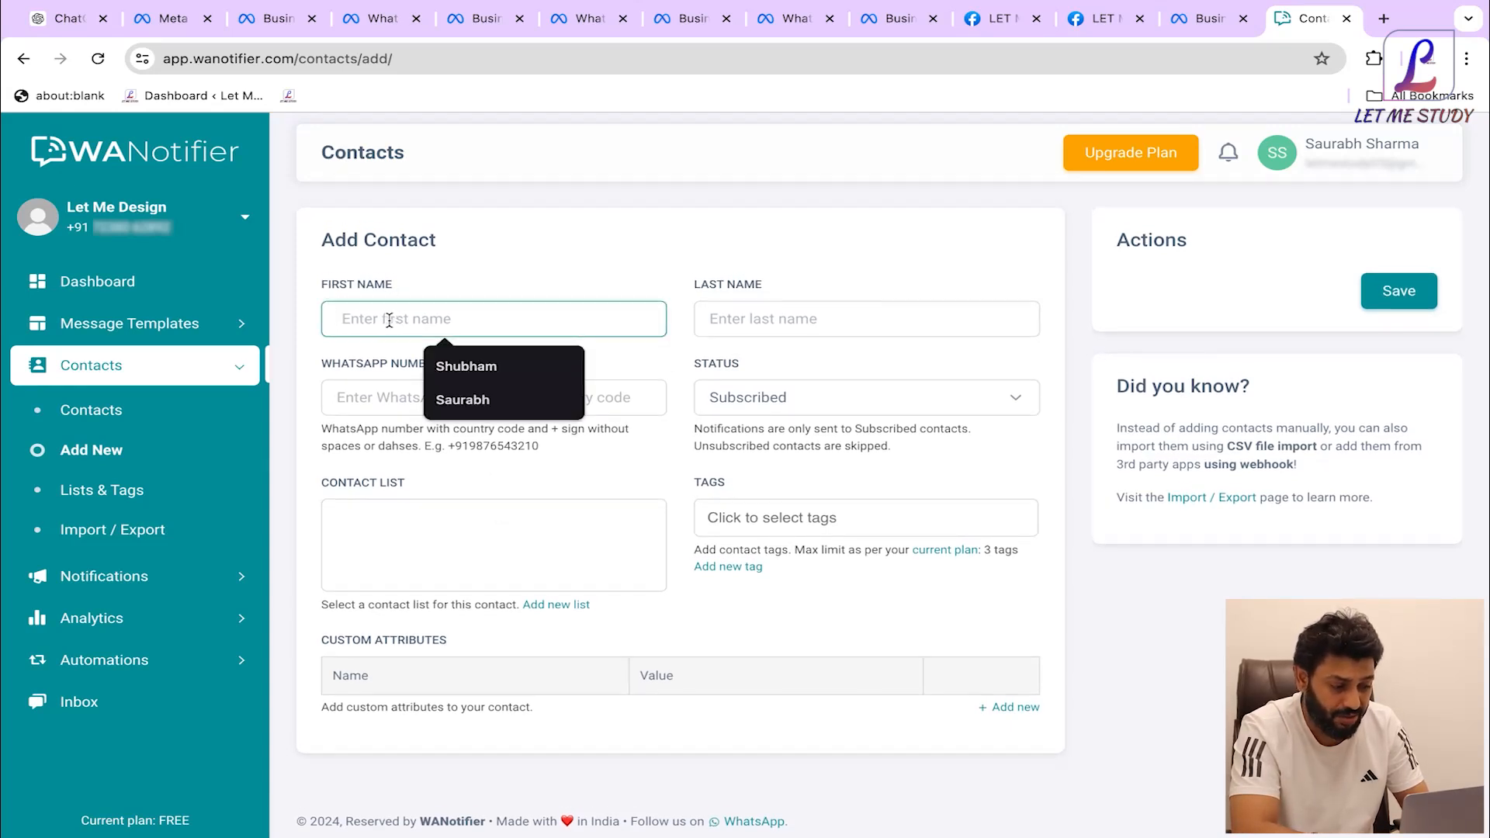
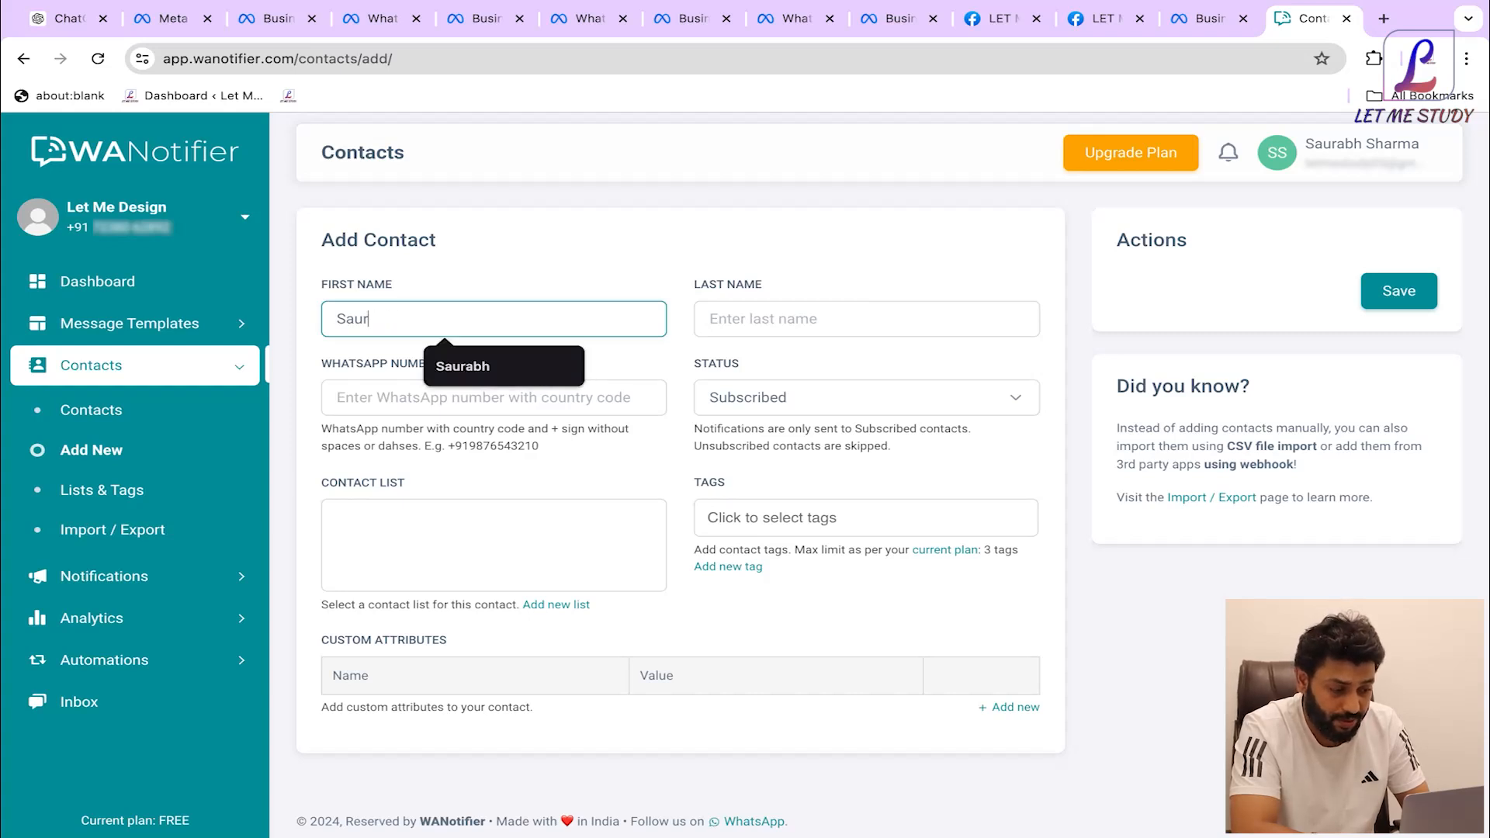
left_click(708, 318)
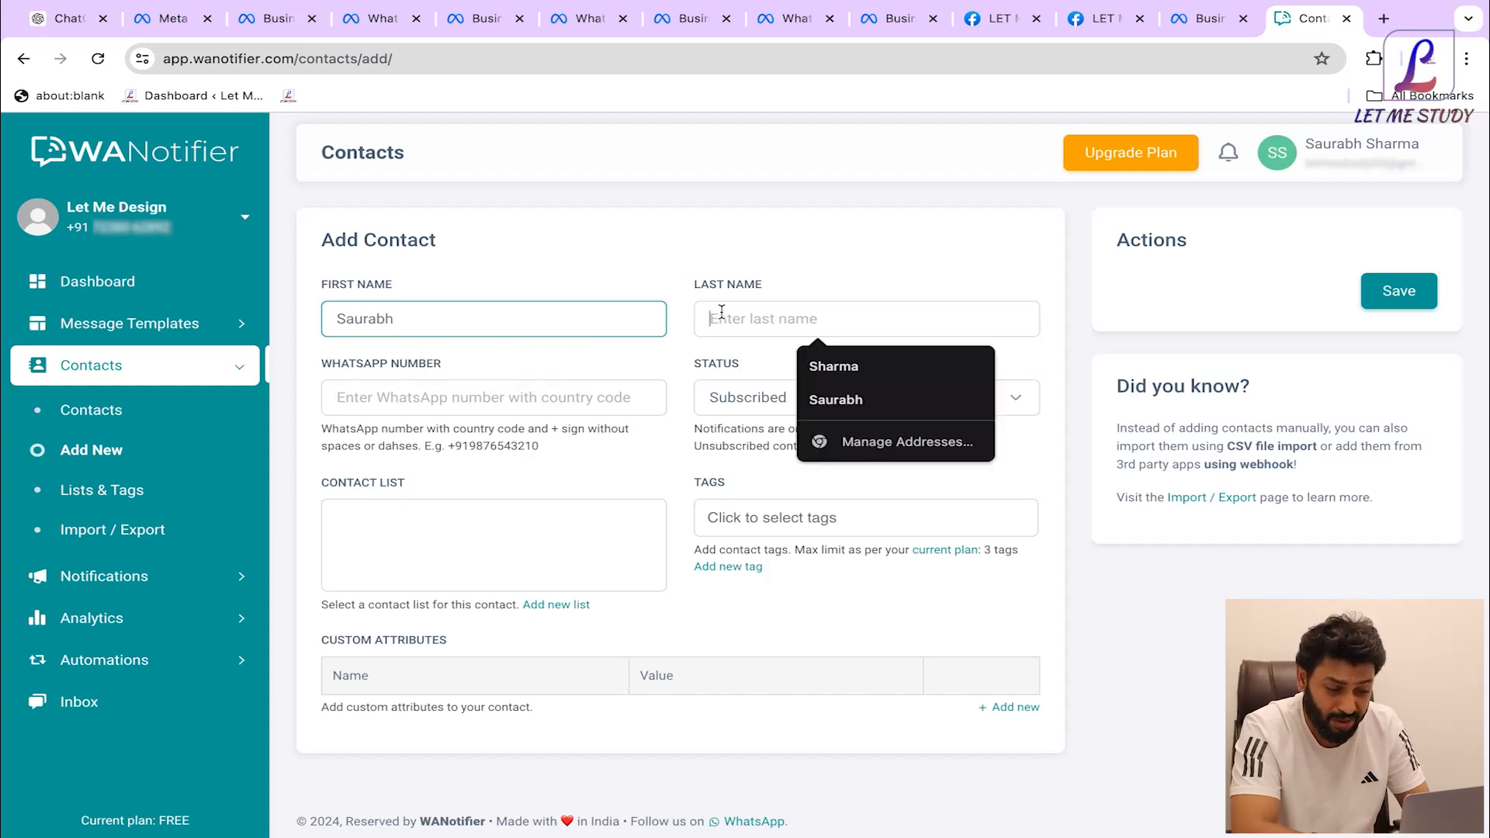
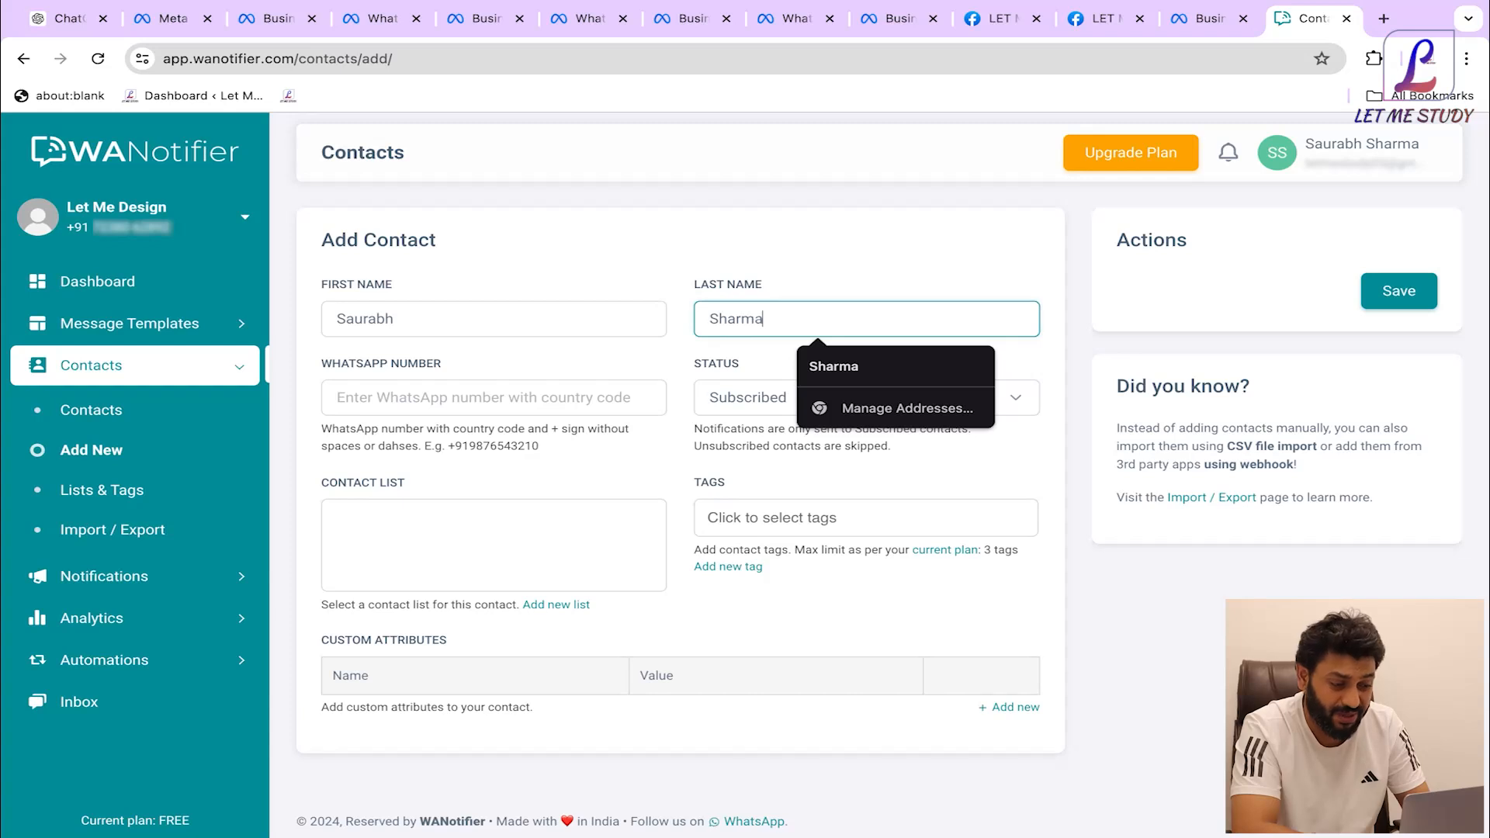
- Enter the contact's WhatsApp number with the country code and a leading plus sign, and save the contact
left_click(411, 402)
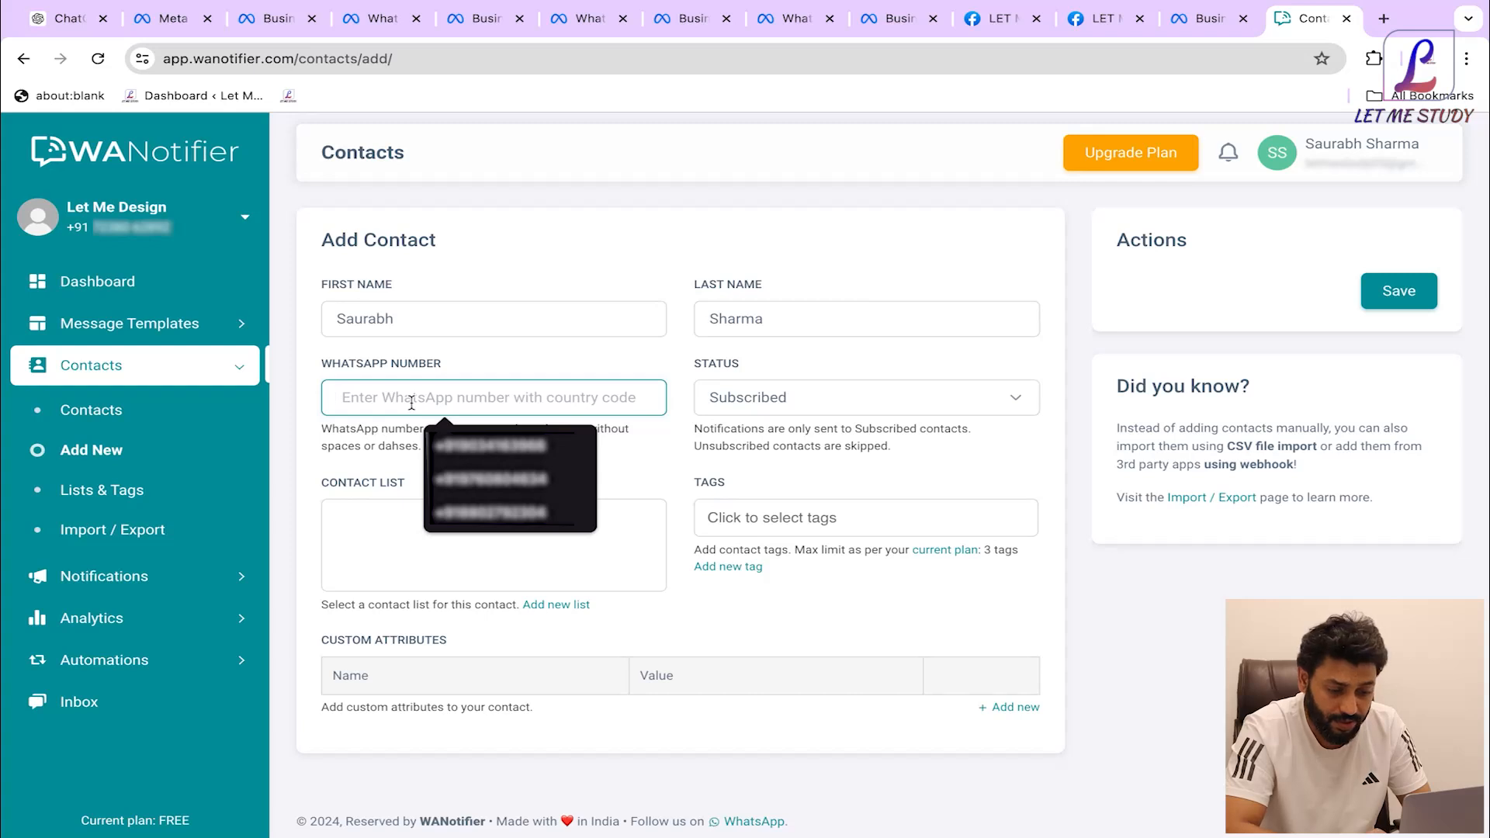
type("91")
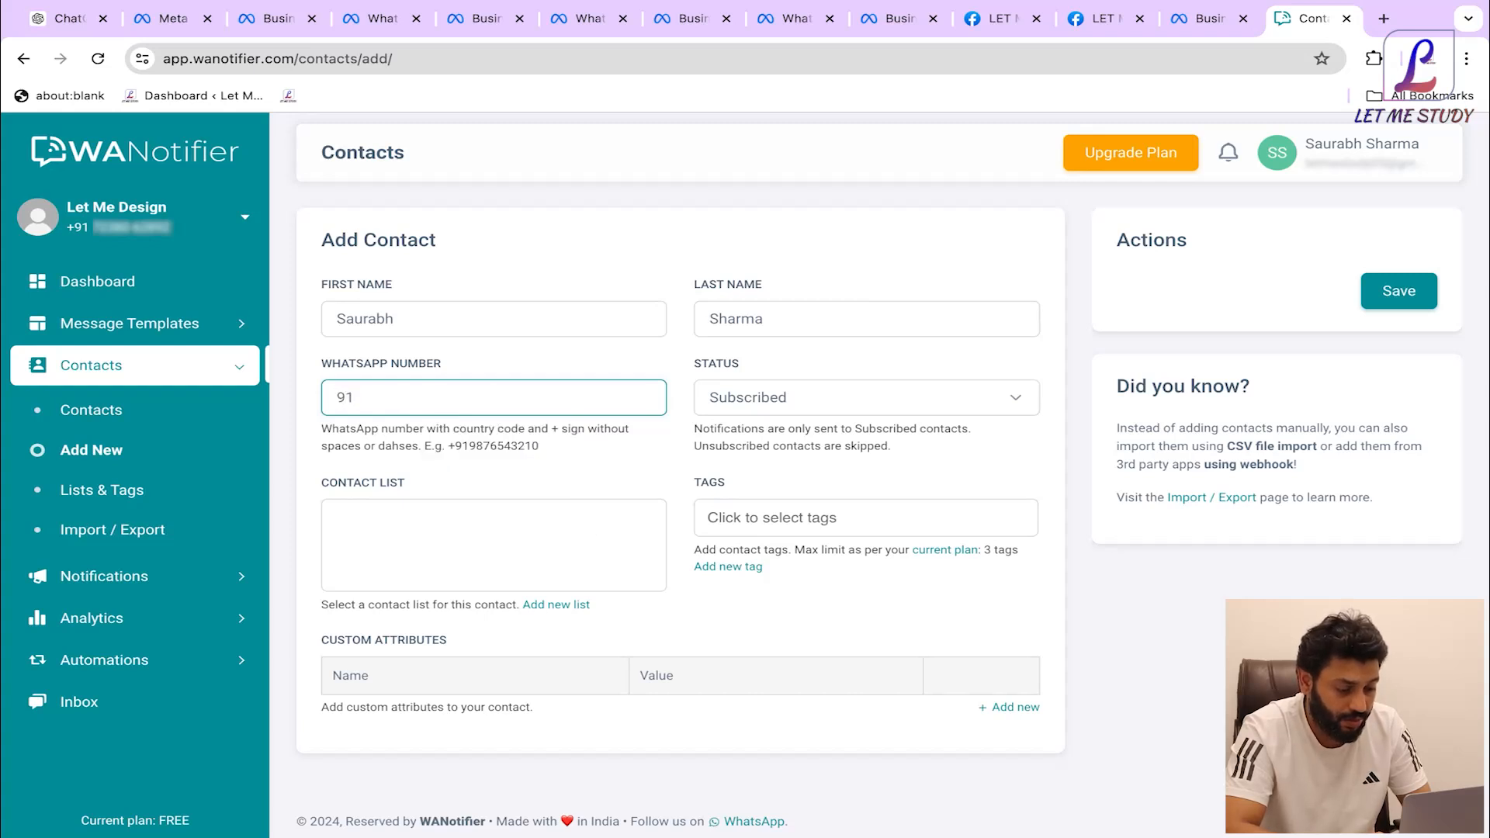
type("9")
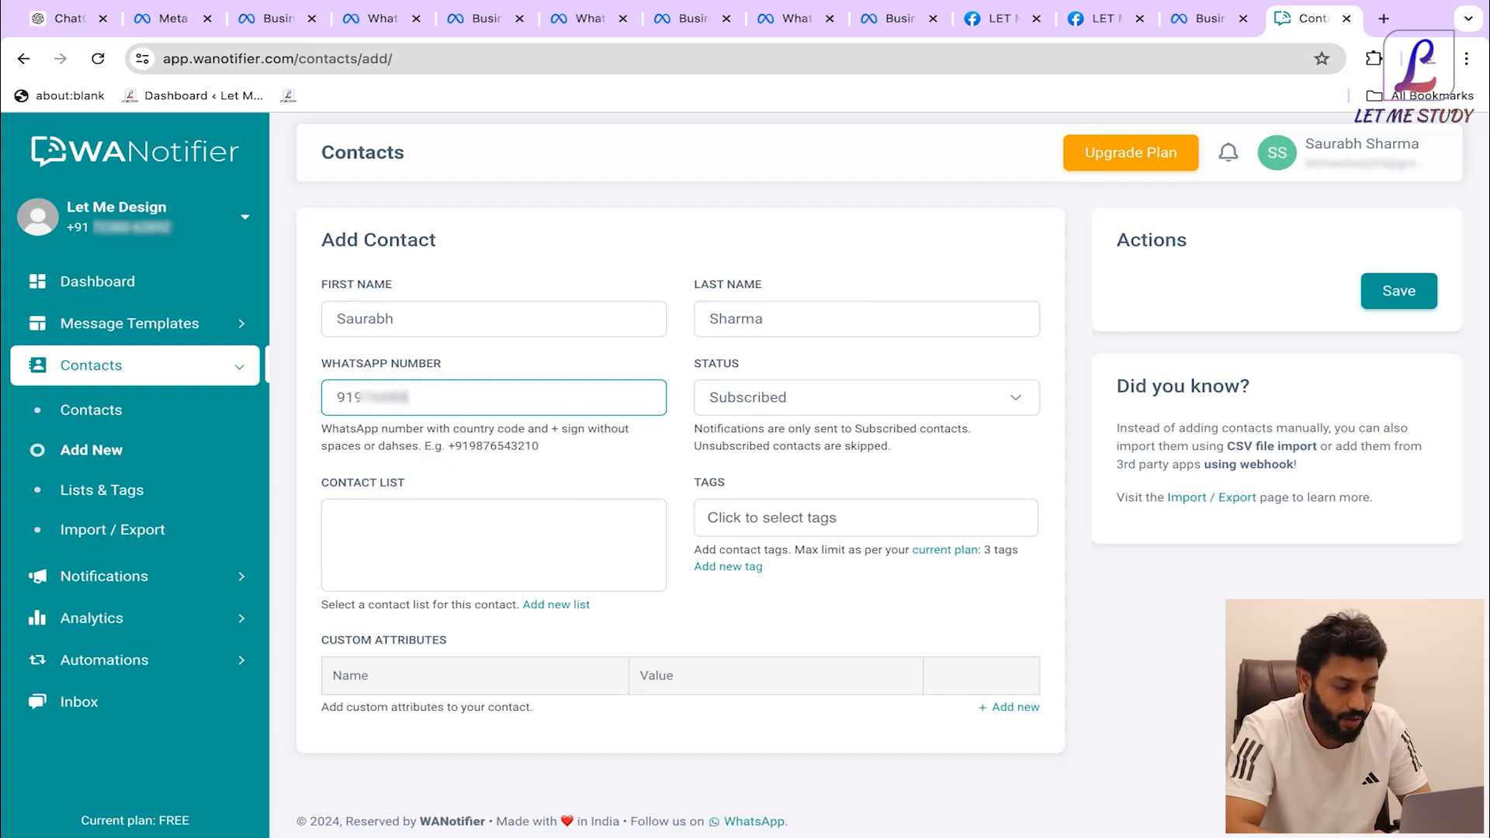
type("044")
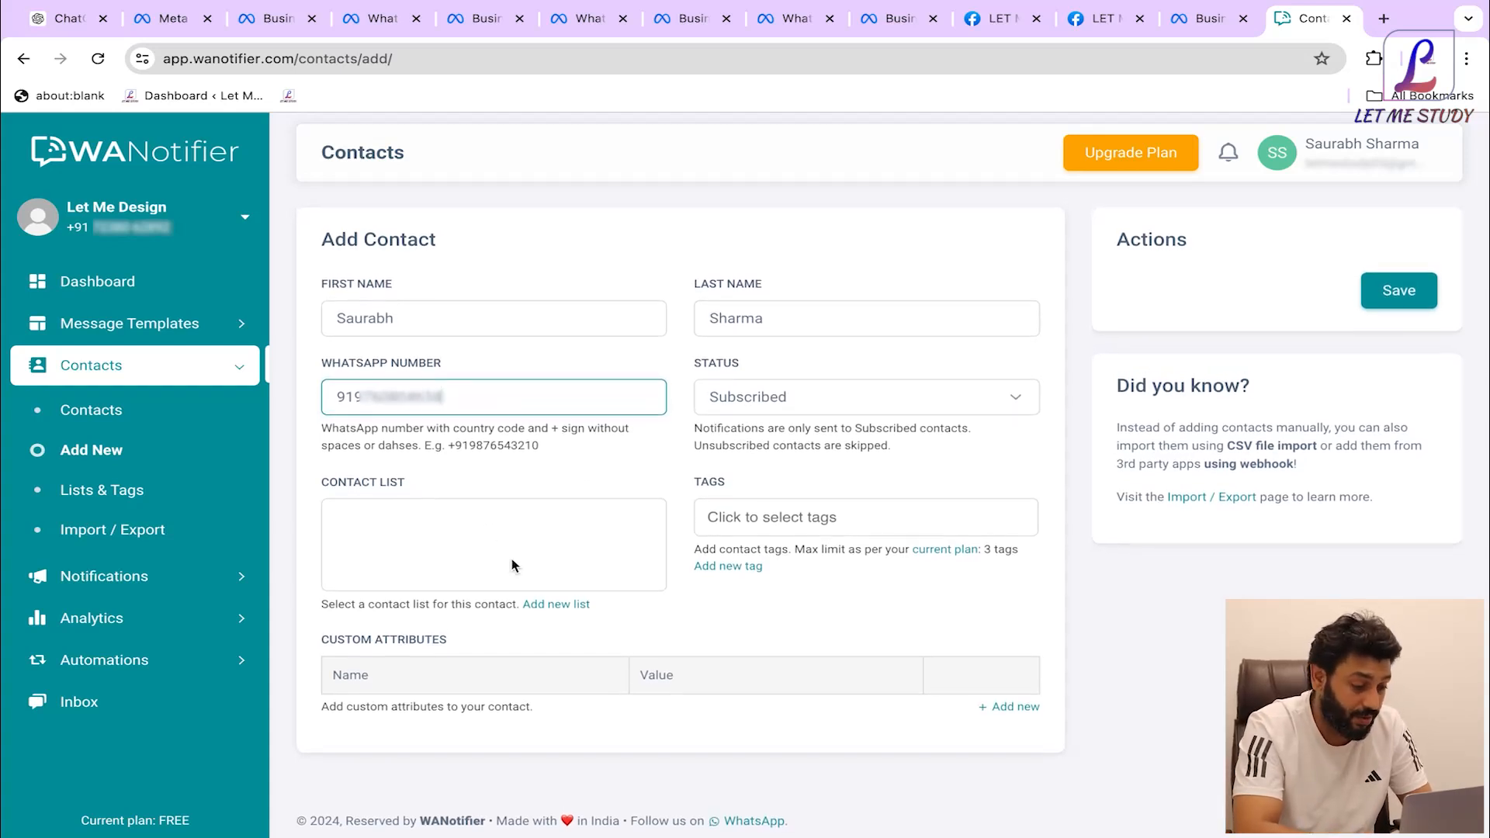
left_click(812, 511)
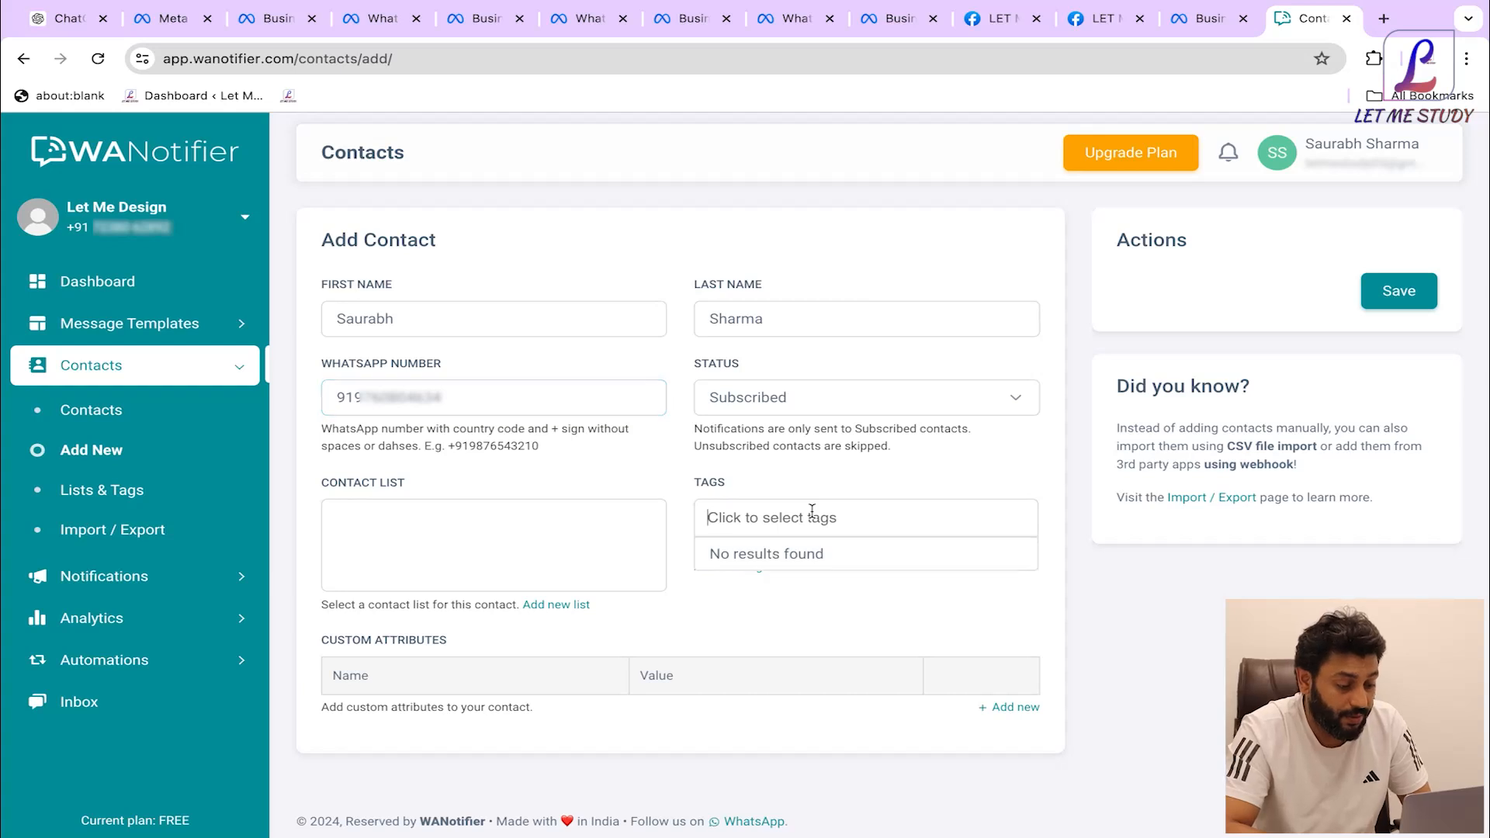
left_click(1380, 292)
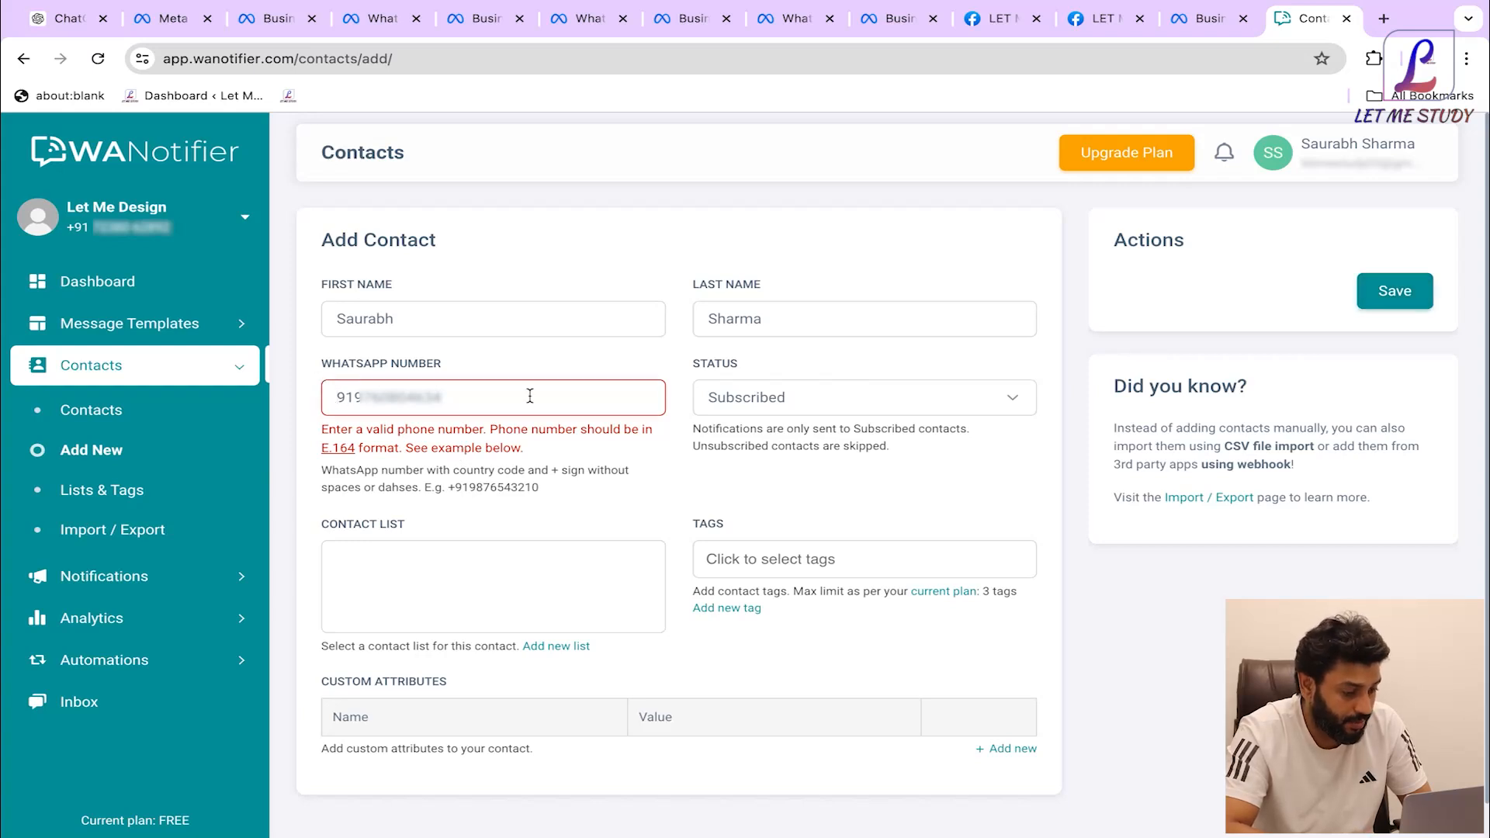
type("+")
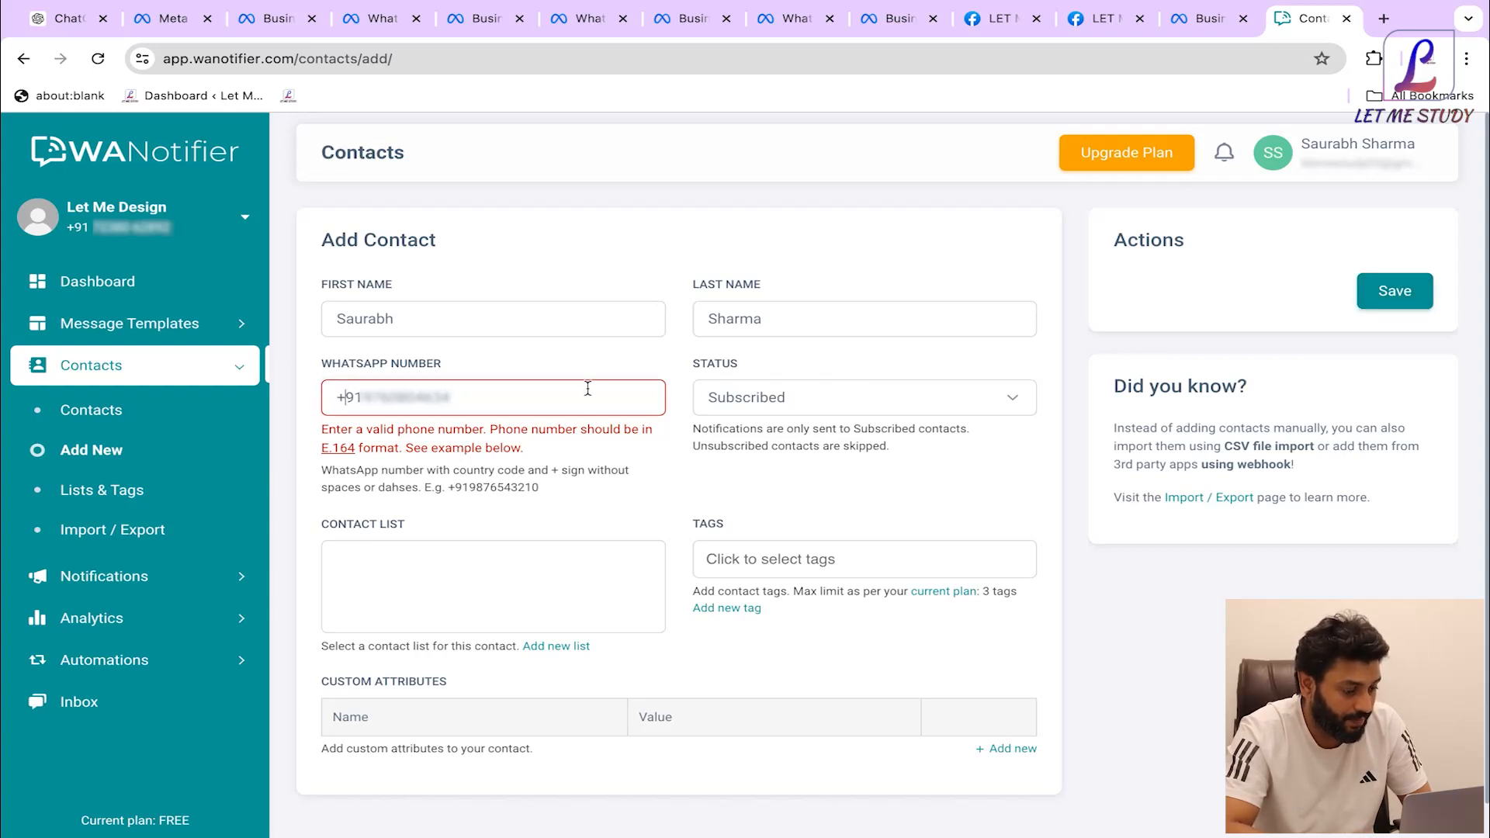
left_click(1360, 296)
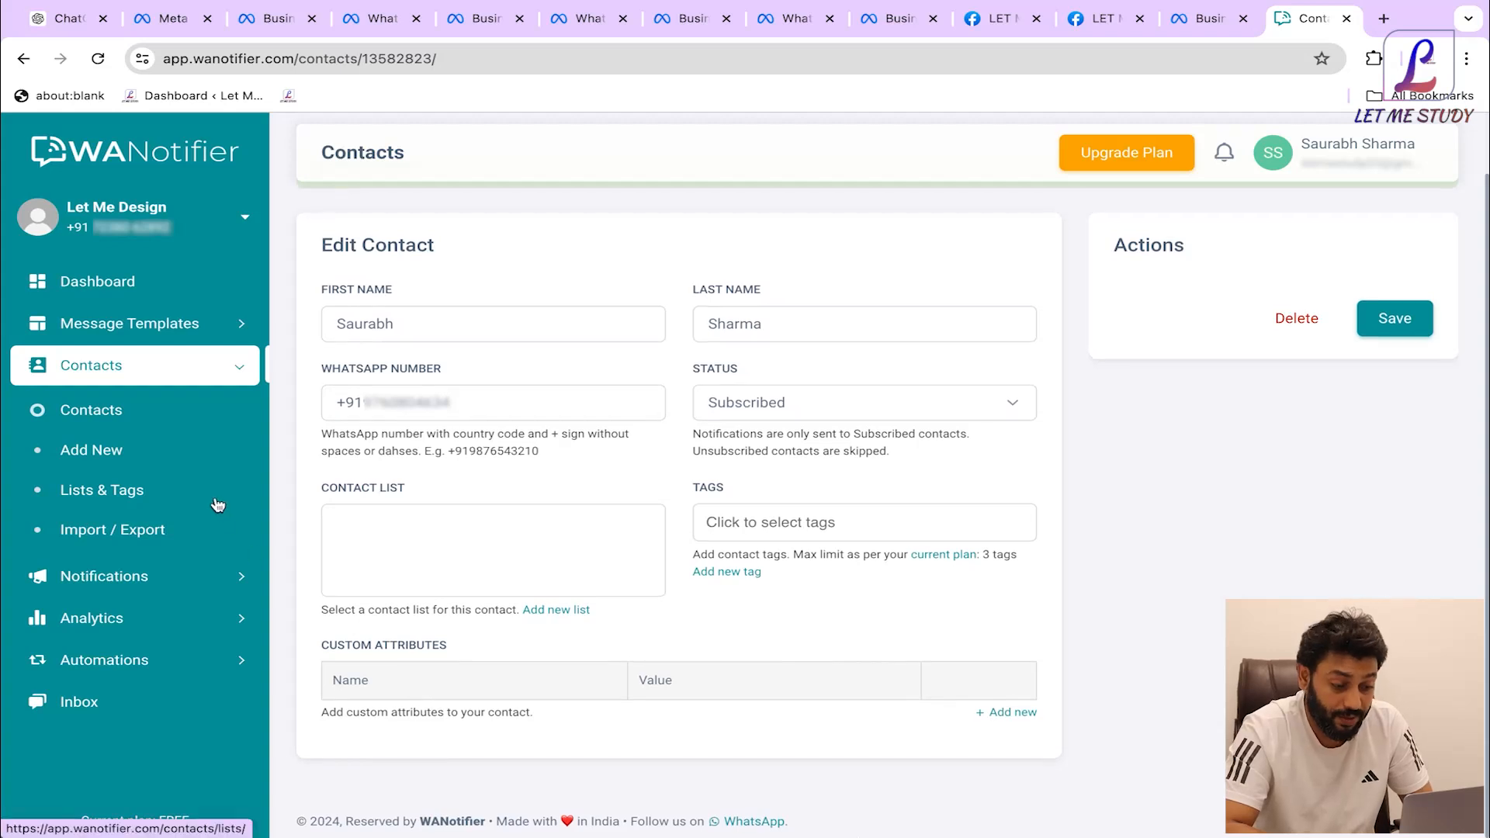
- Try to send a message template to the new contact from the contacts list without choosing a template, and close the dialog
left_click(94, 411)
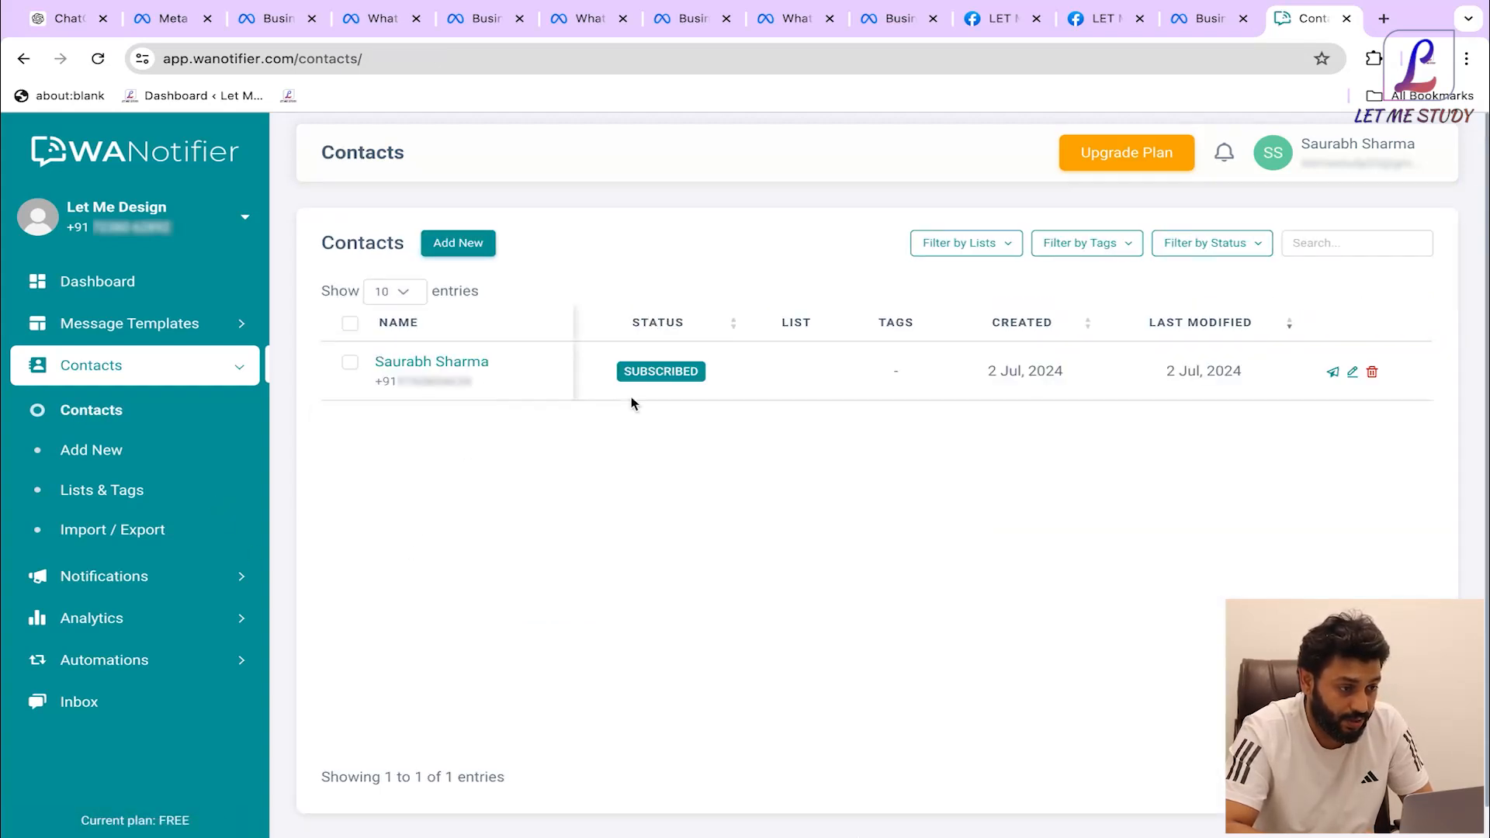
left_click(1333, 372)
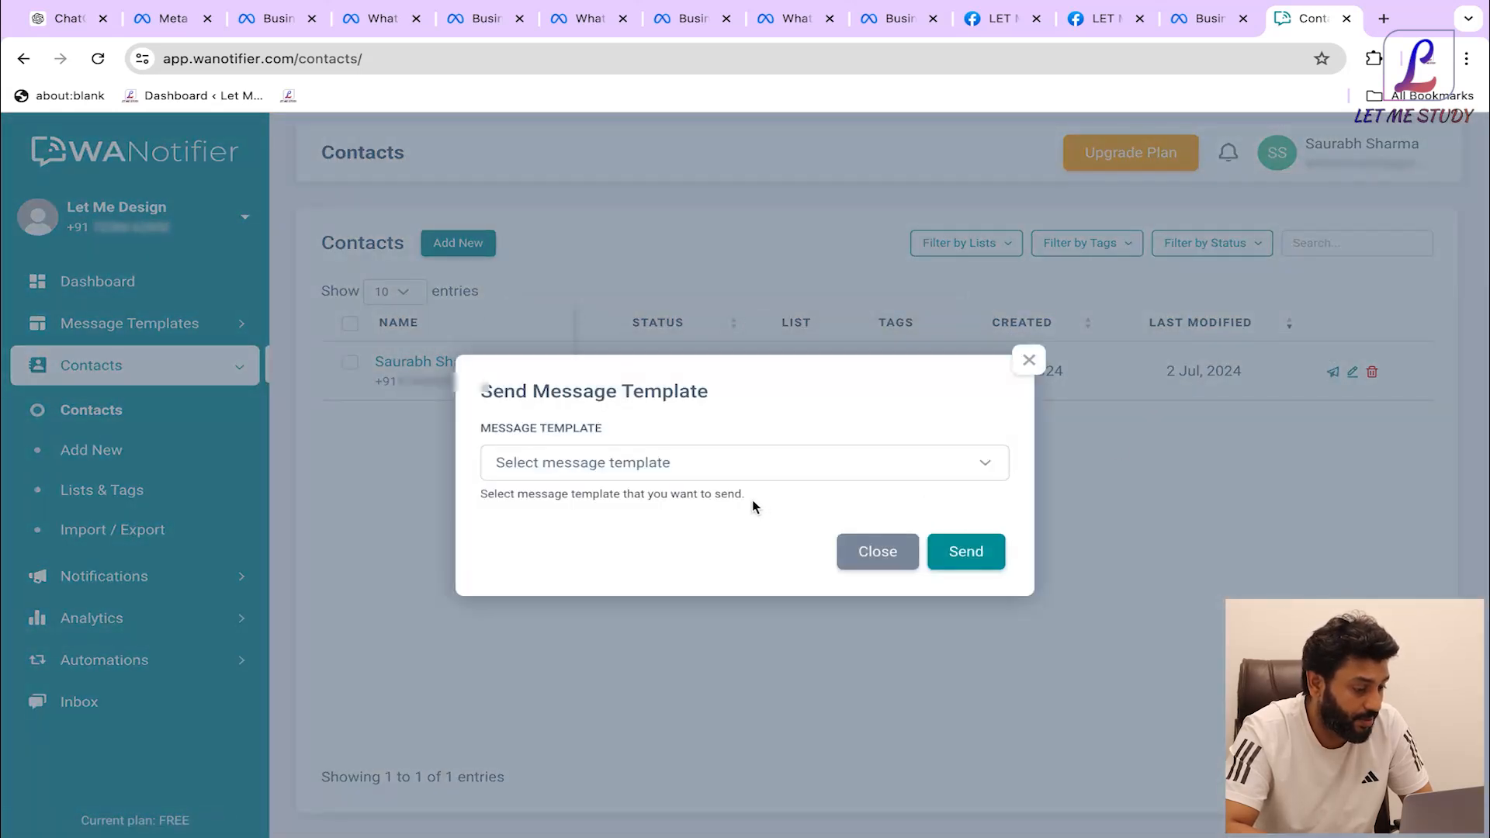
left_click(709, 466)
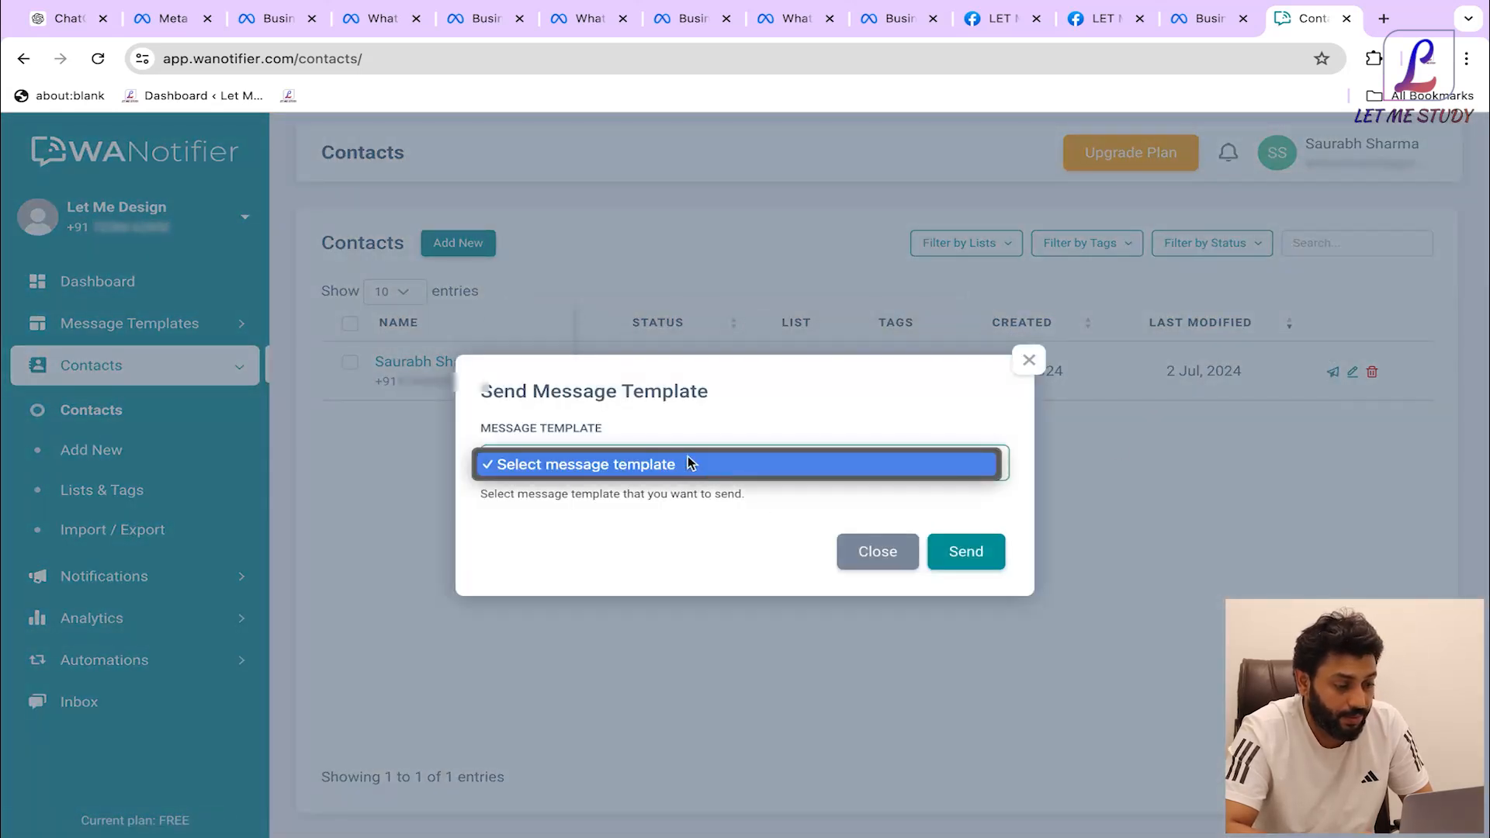
left_click(978, 560)
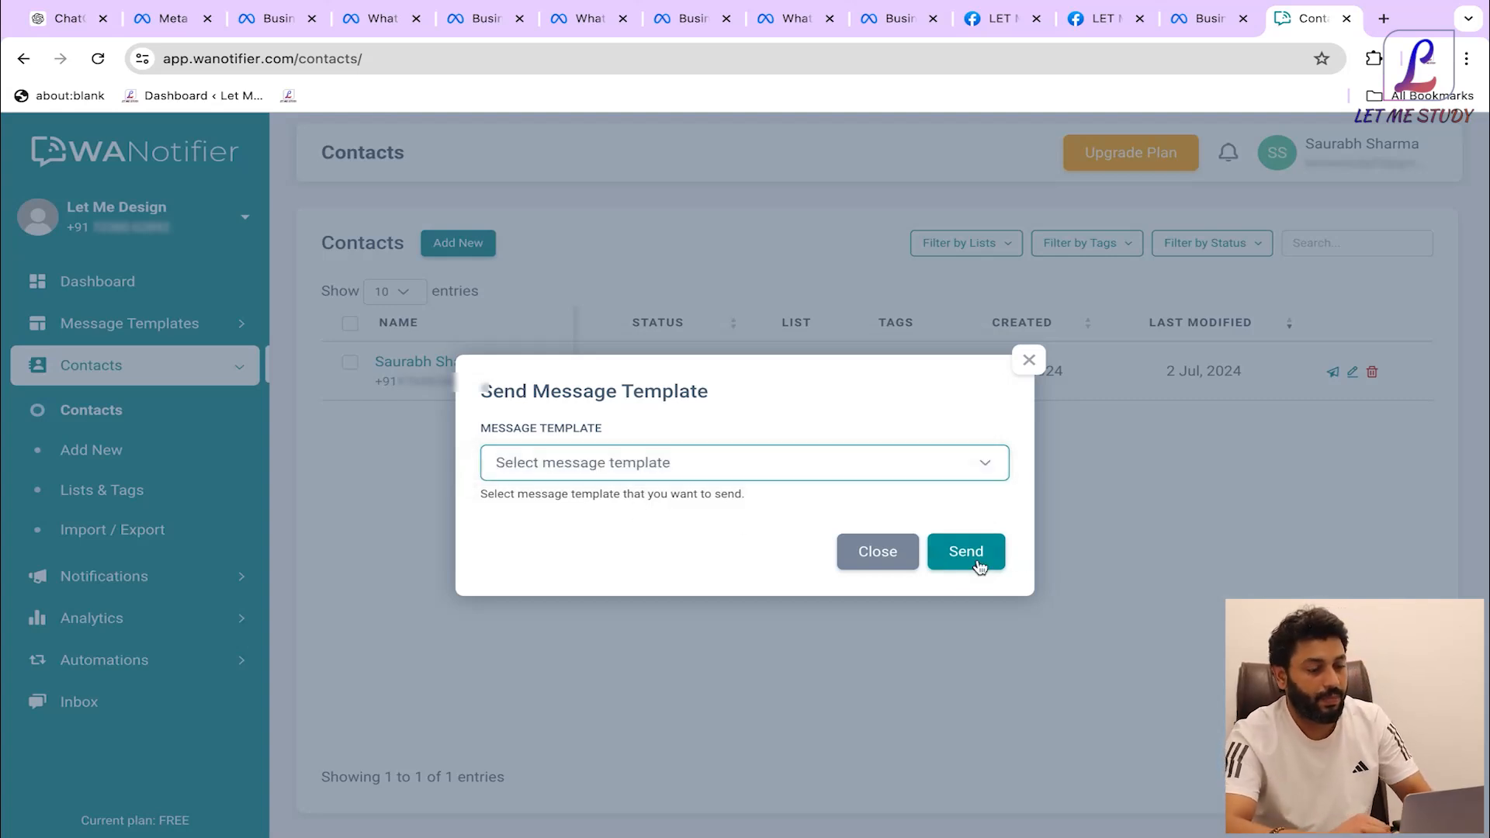
left_click(978, 560)
left_click(658, 452)
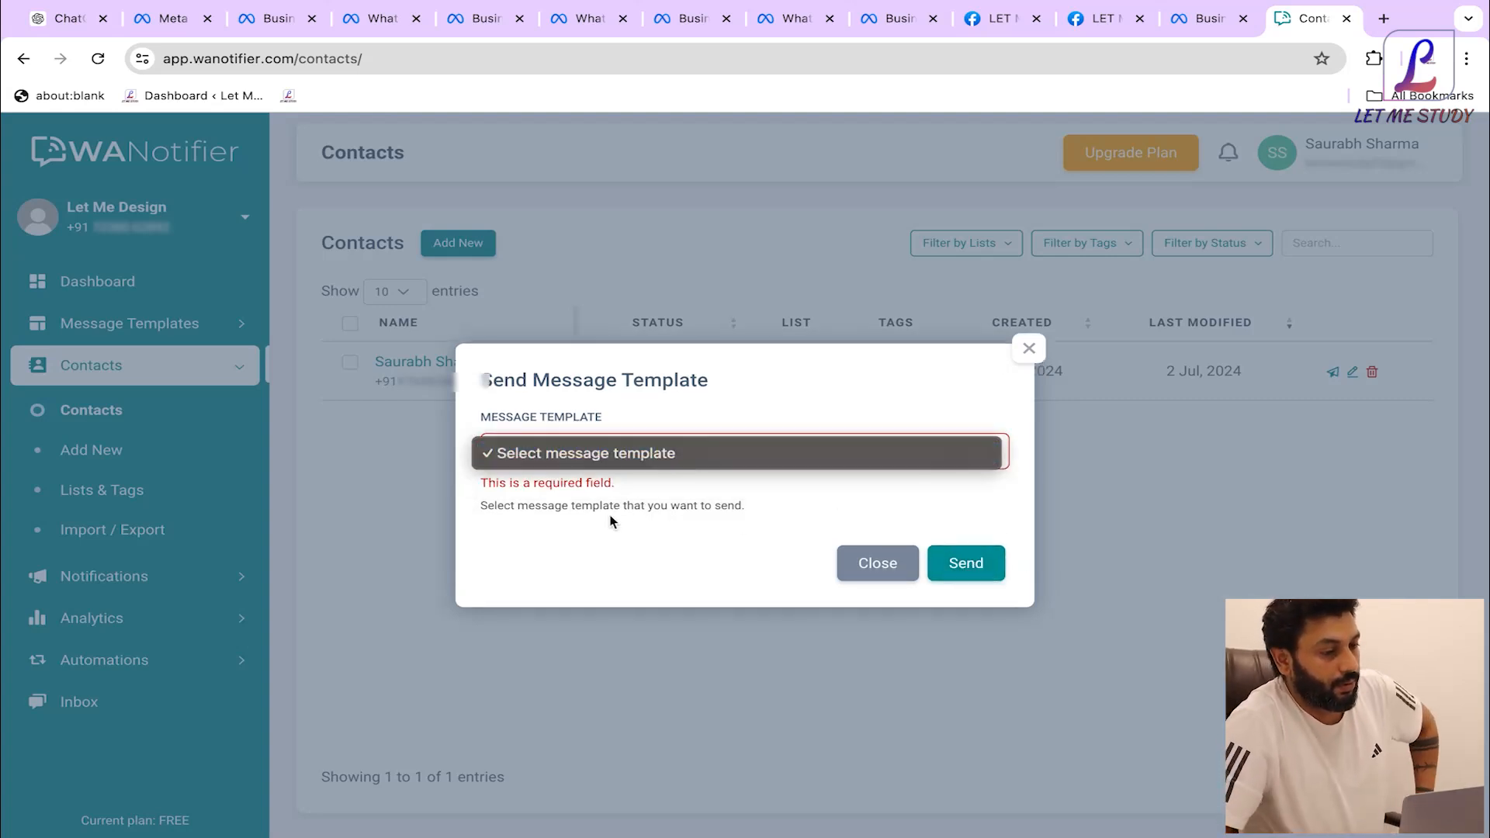
left_click(1025, 354)
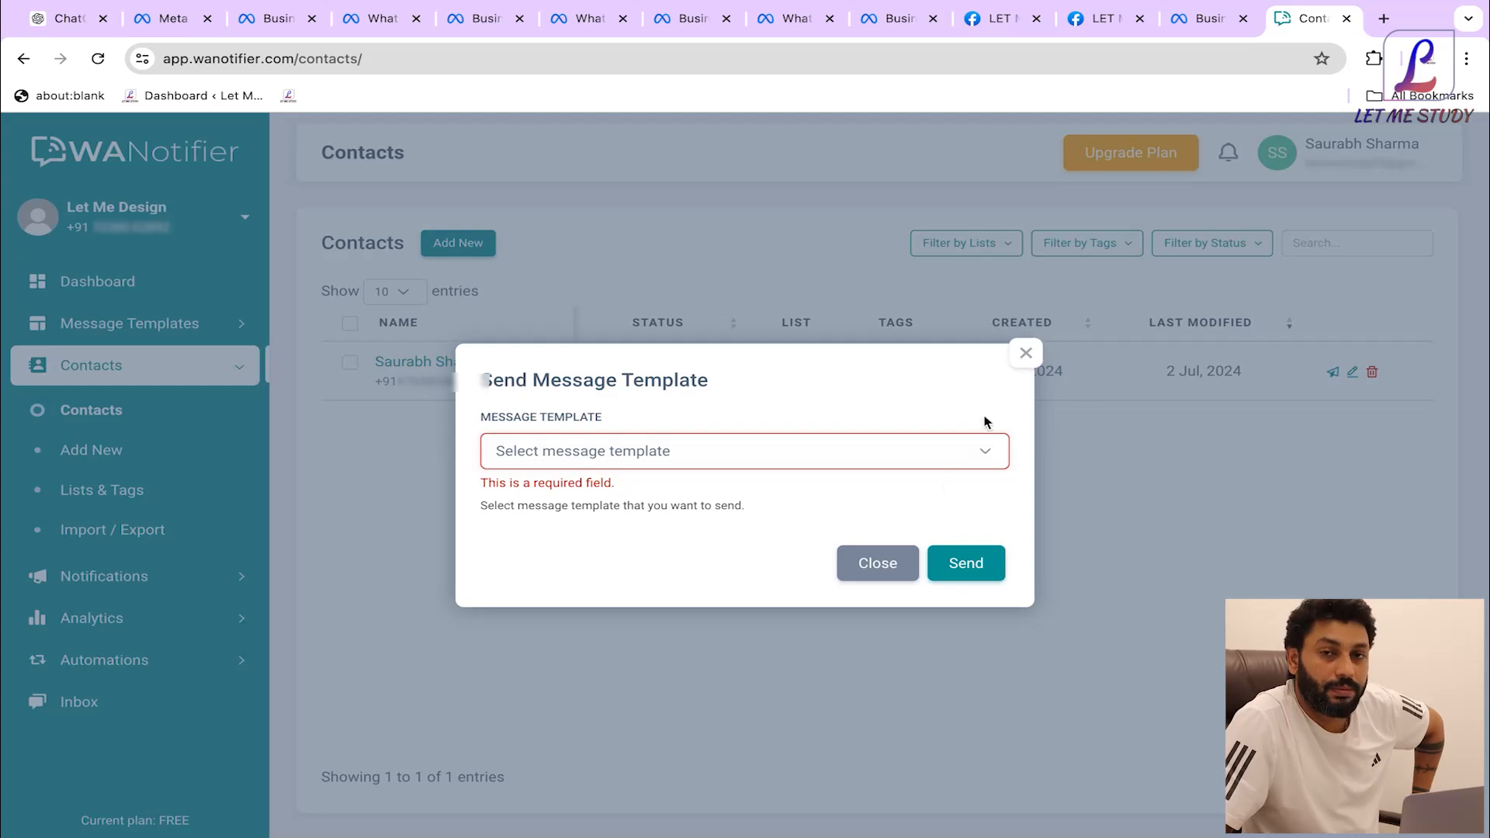
- Close the send dialog and start a new message template named learning_it
left_click(884, 576)
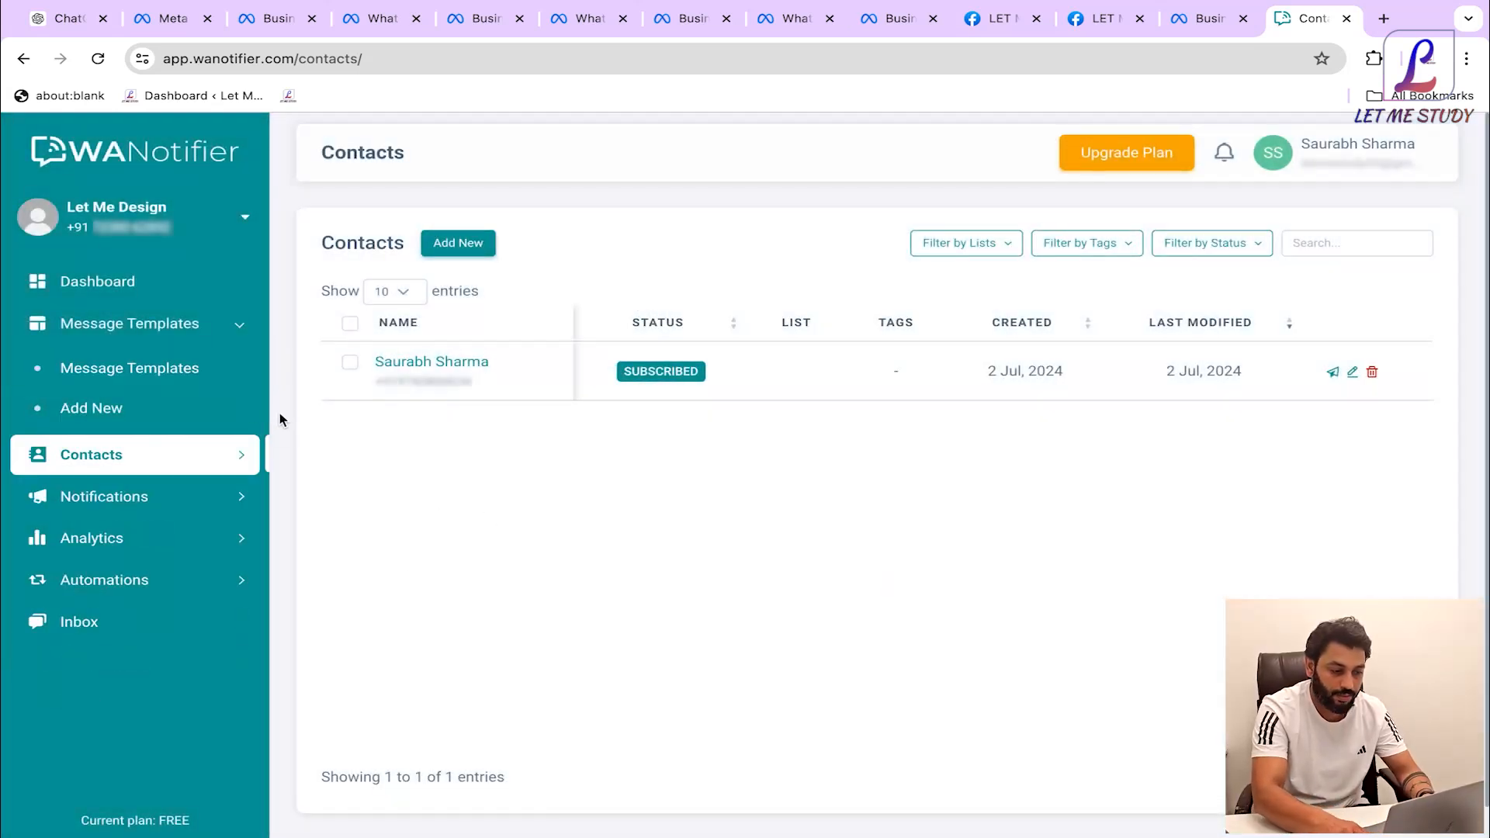
left_click(175, 329)
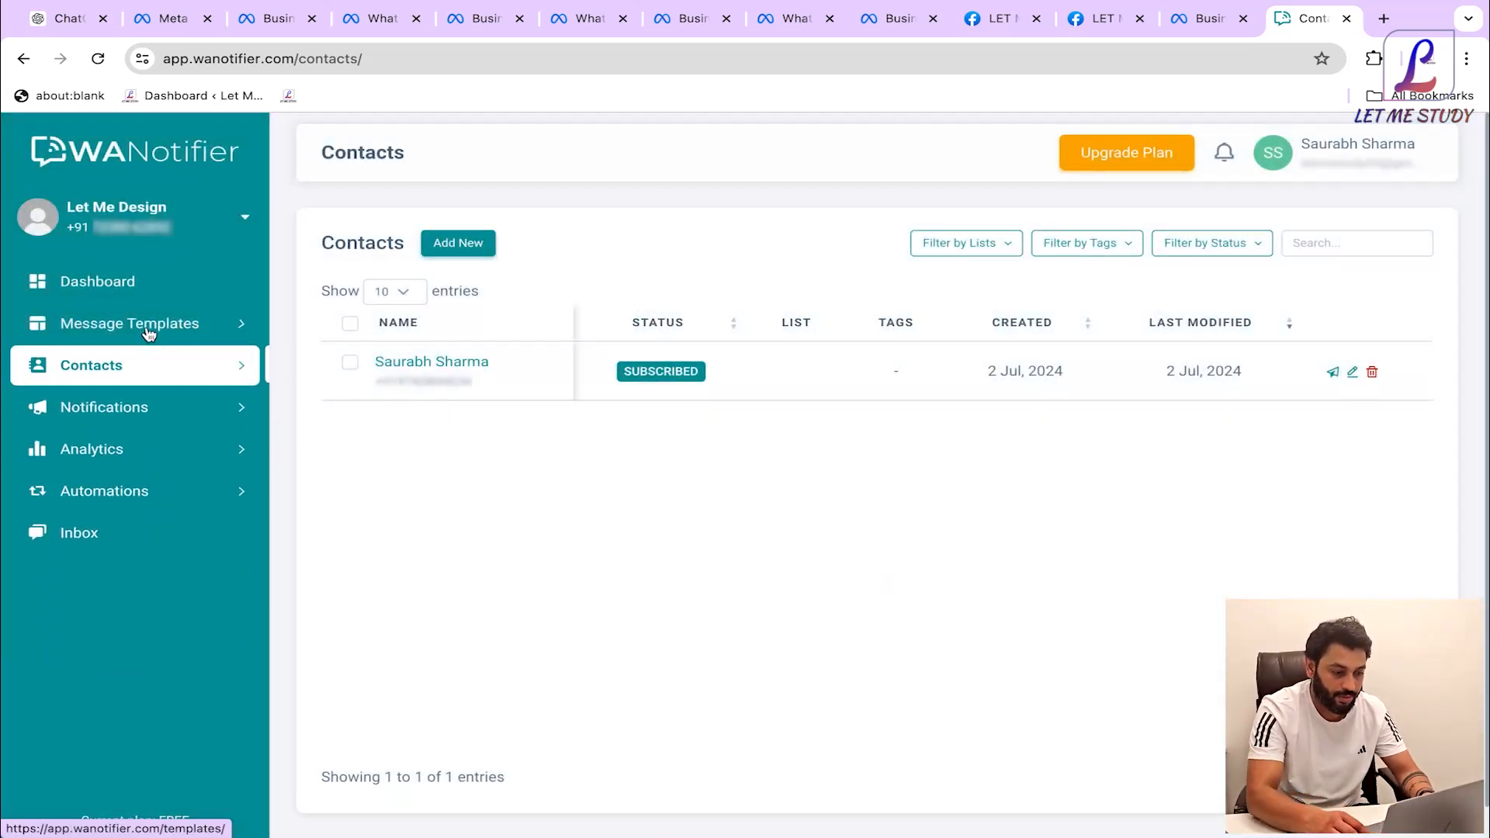
left_click(150, 335)
left_click(116, 424)
type("learning_")
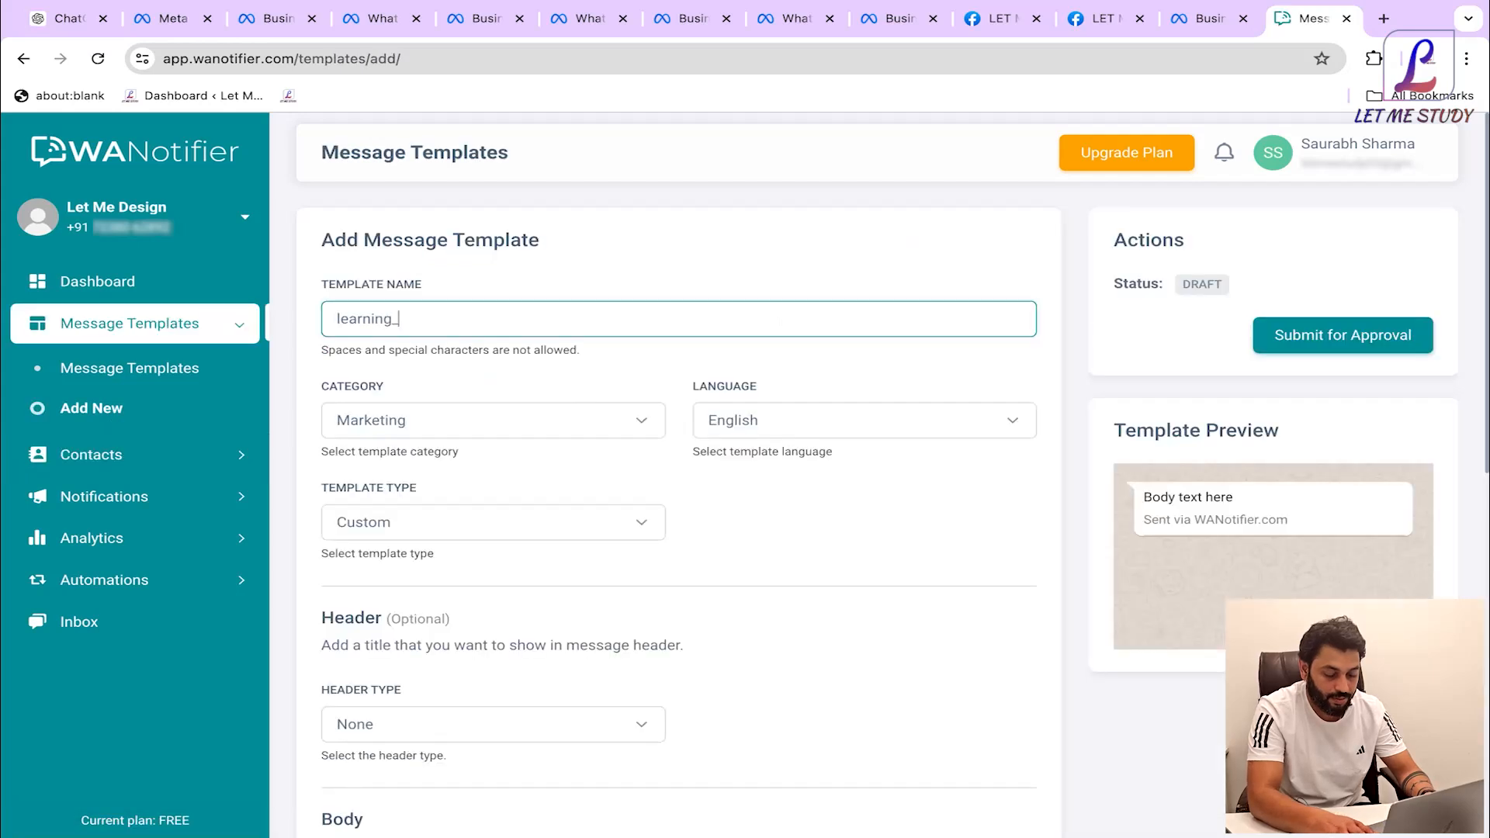
key("BackSpace")
key("BackSpace")
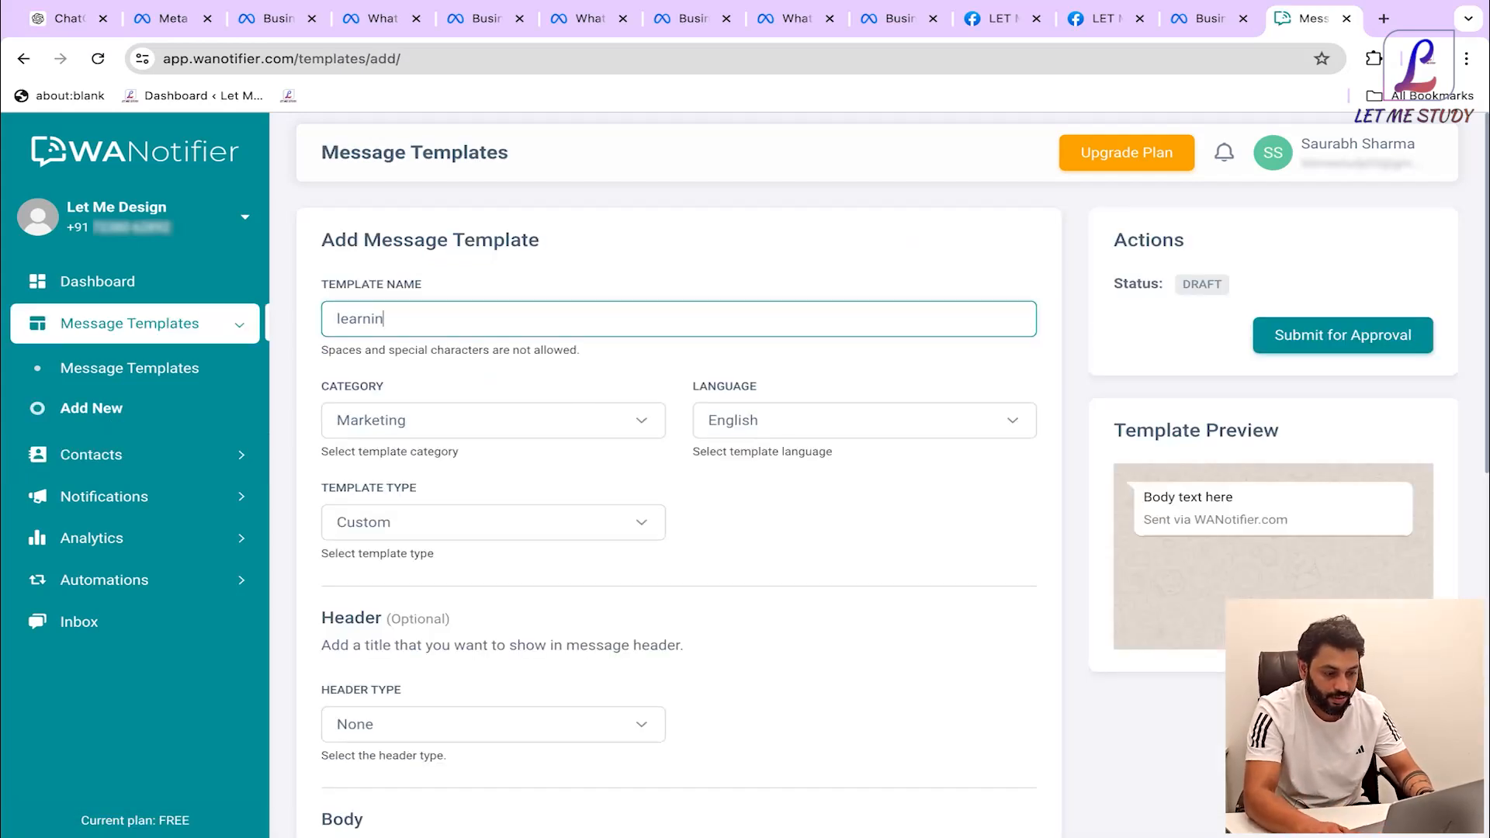
type("g")
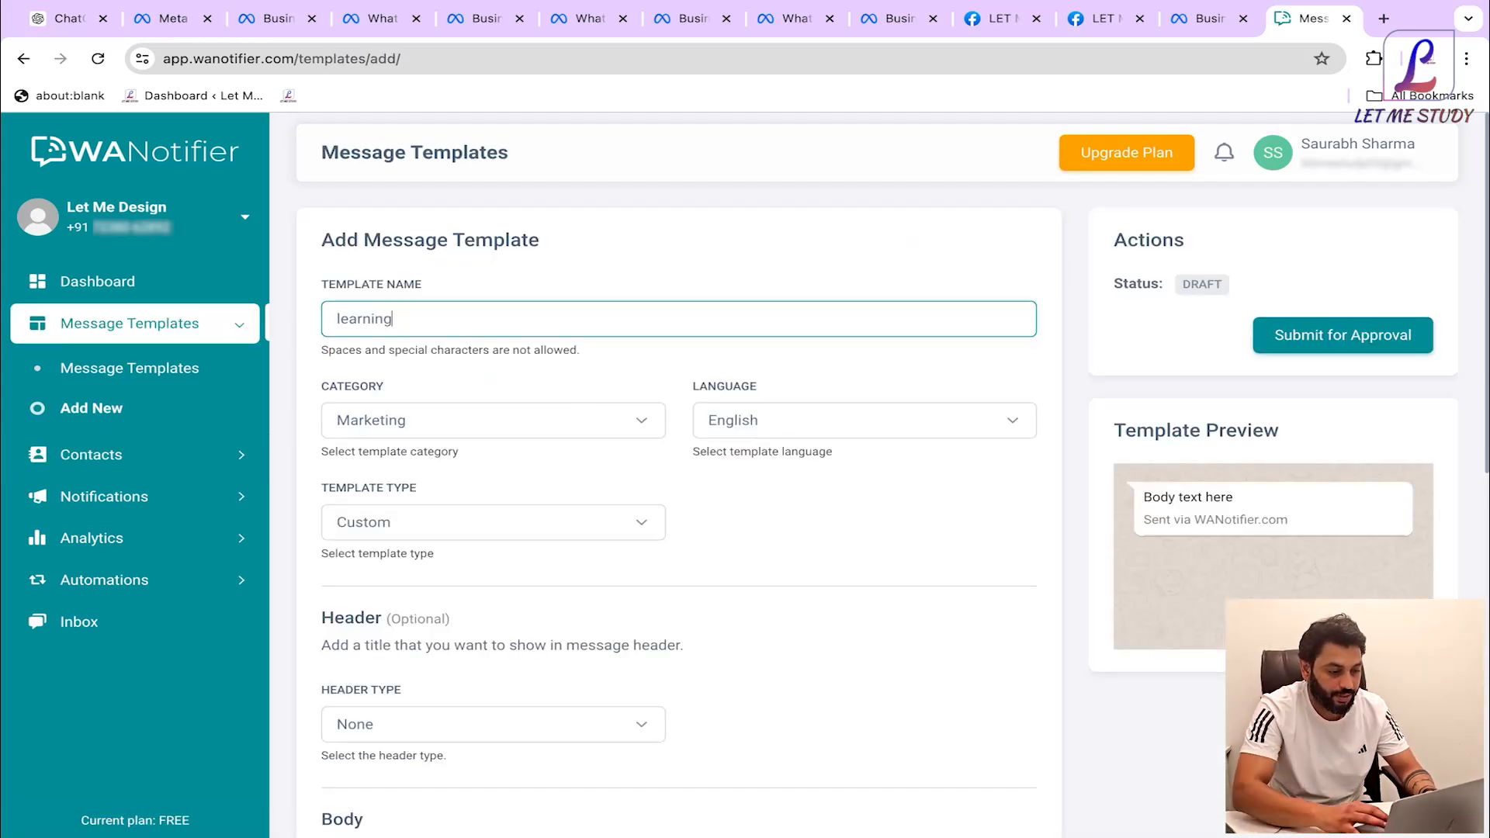
type("__it_")
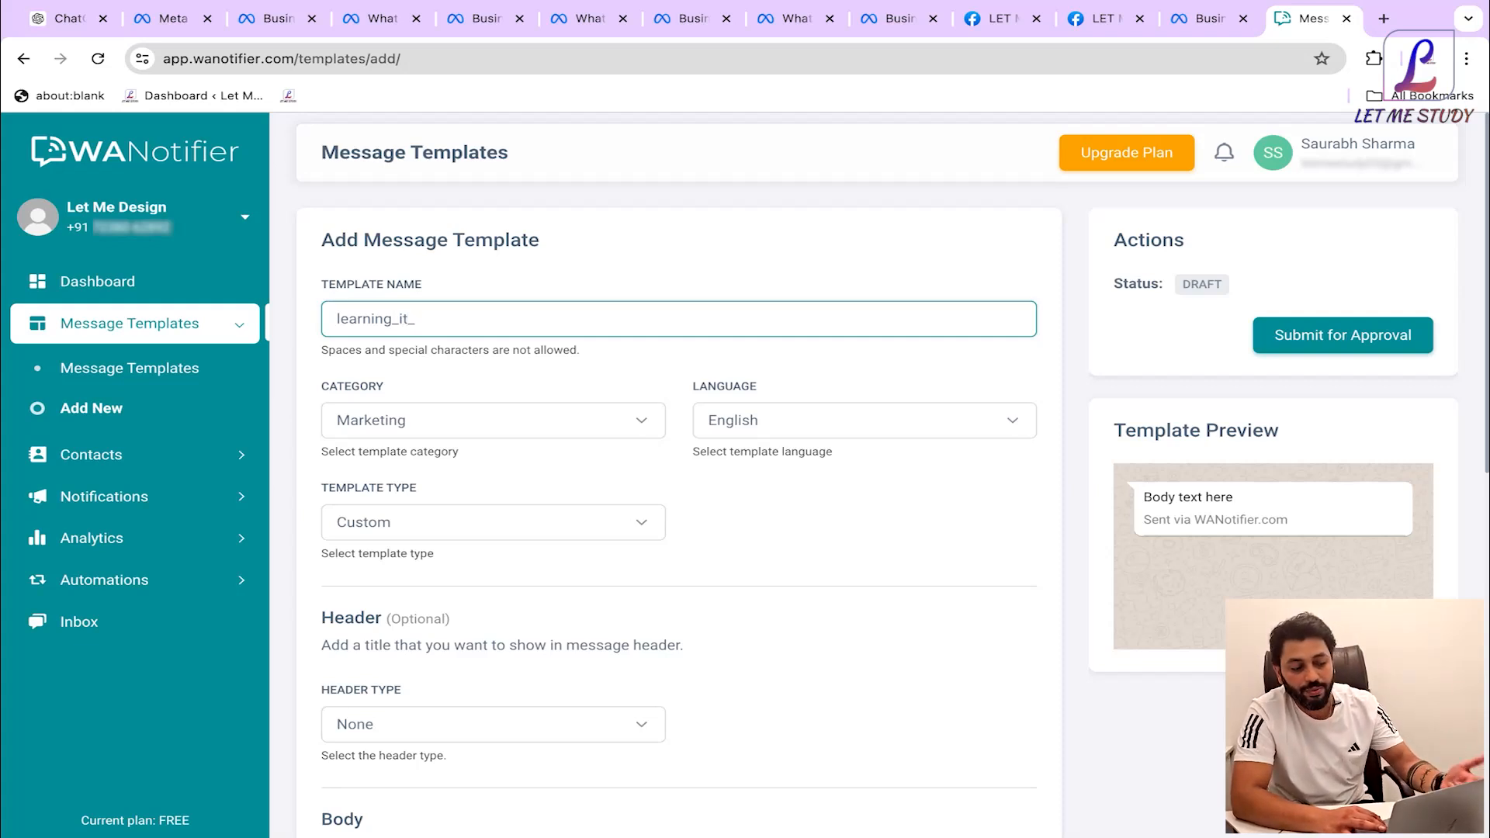
key("BackSpace")
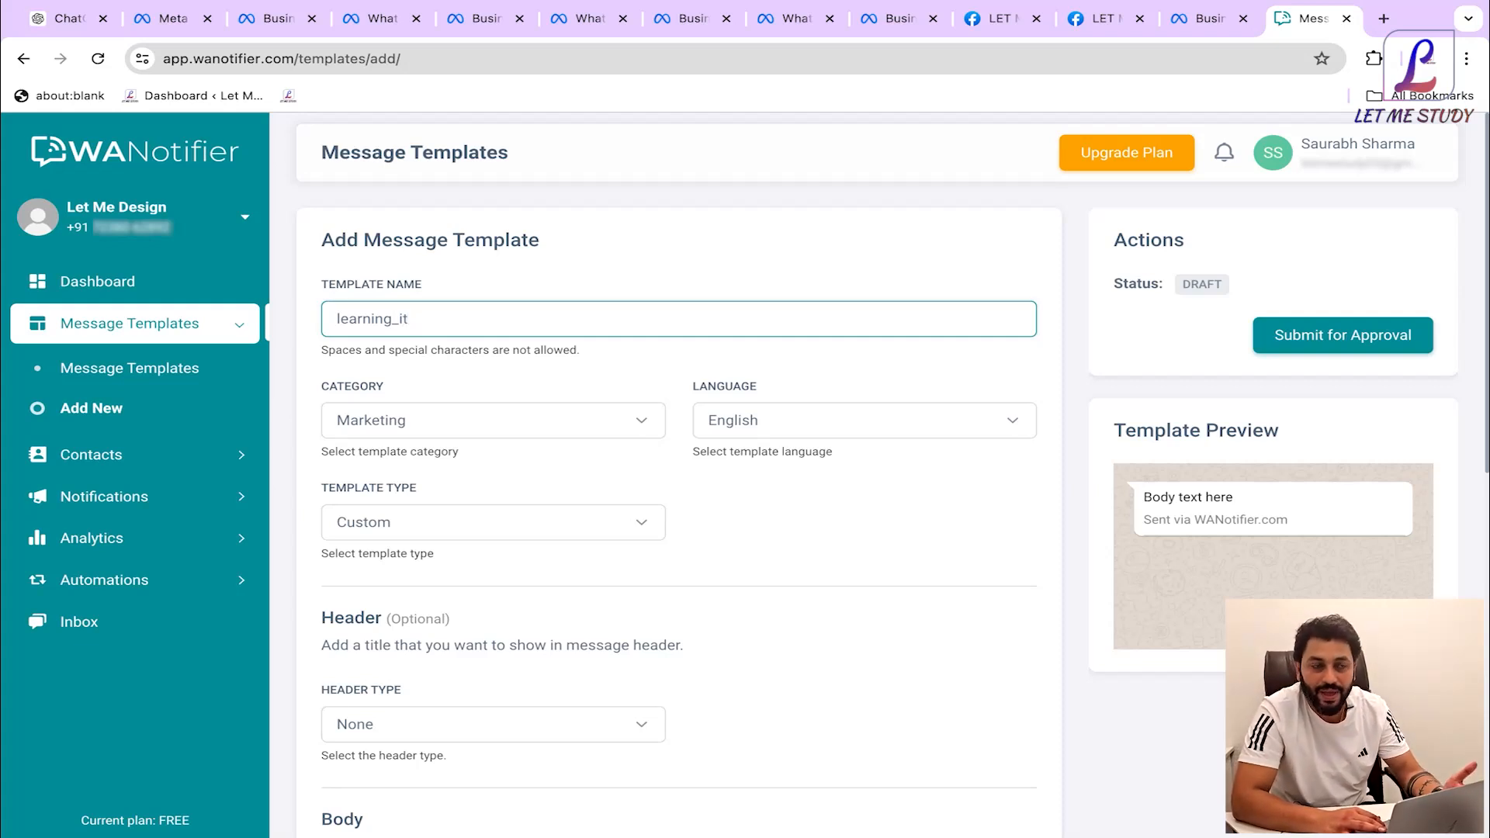
- Choose Marketing as the template category and Custom as the template type
left_click(442, 428)
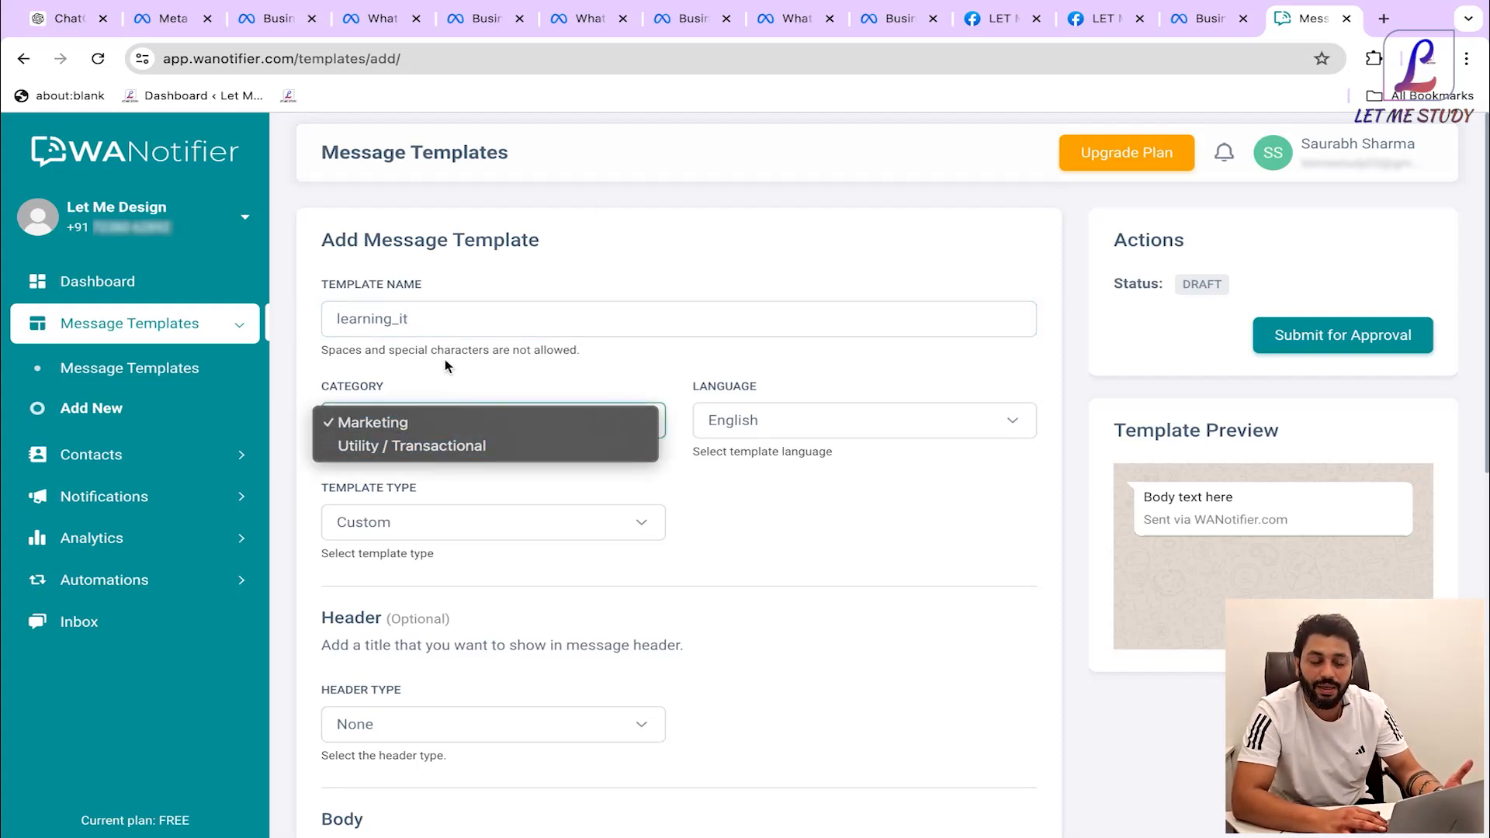
left_click(454, 425)
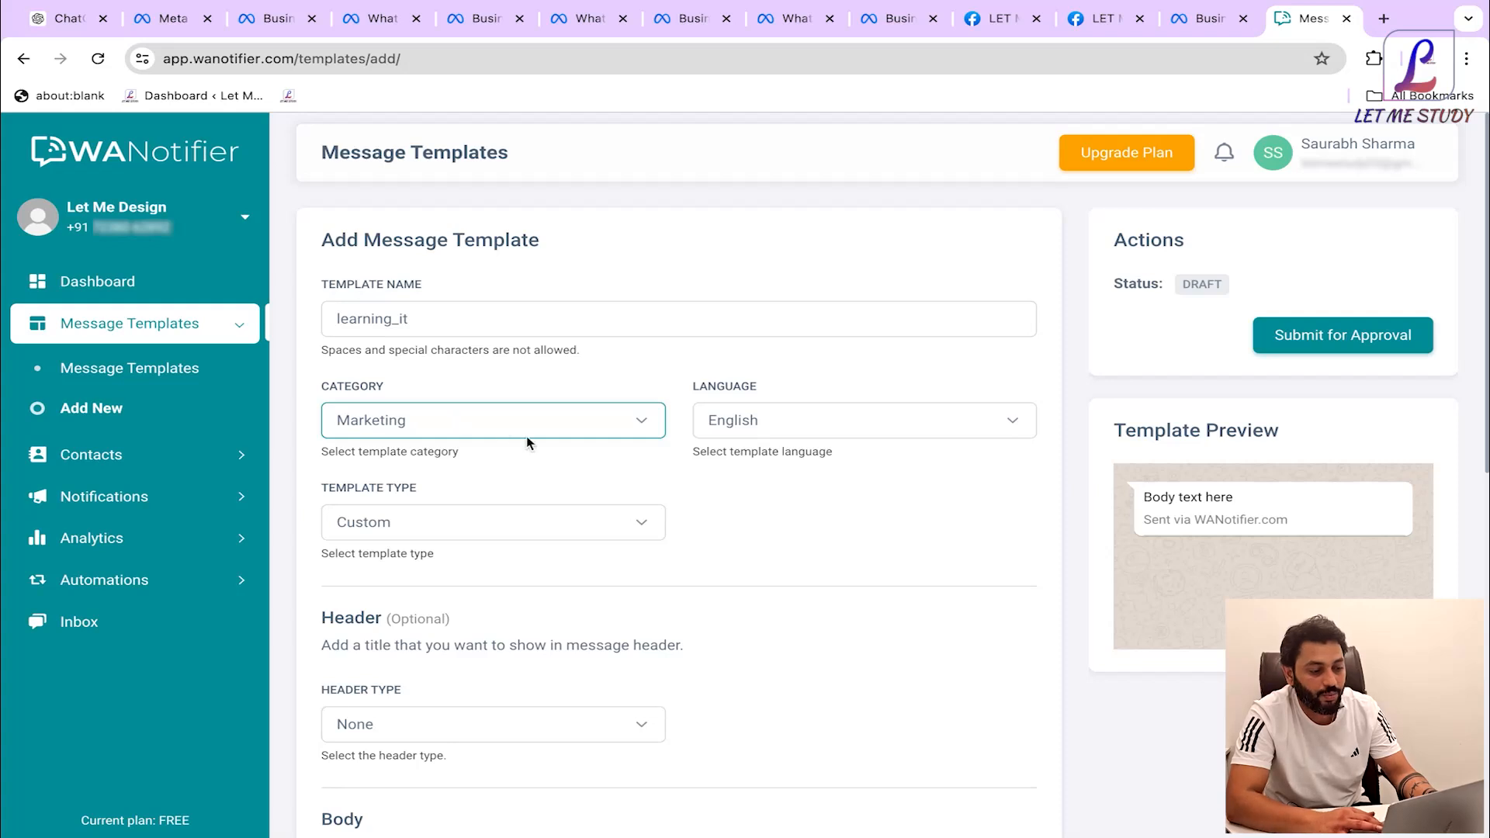
left_click(479, 527)
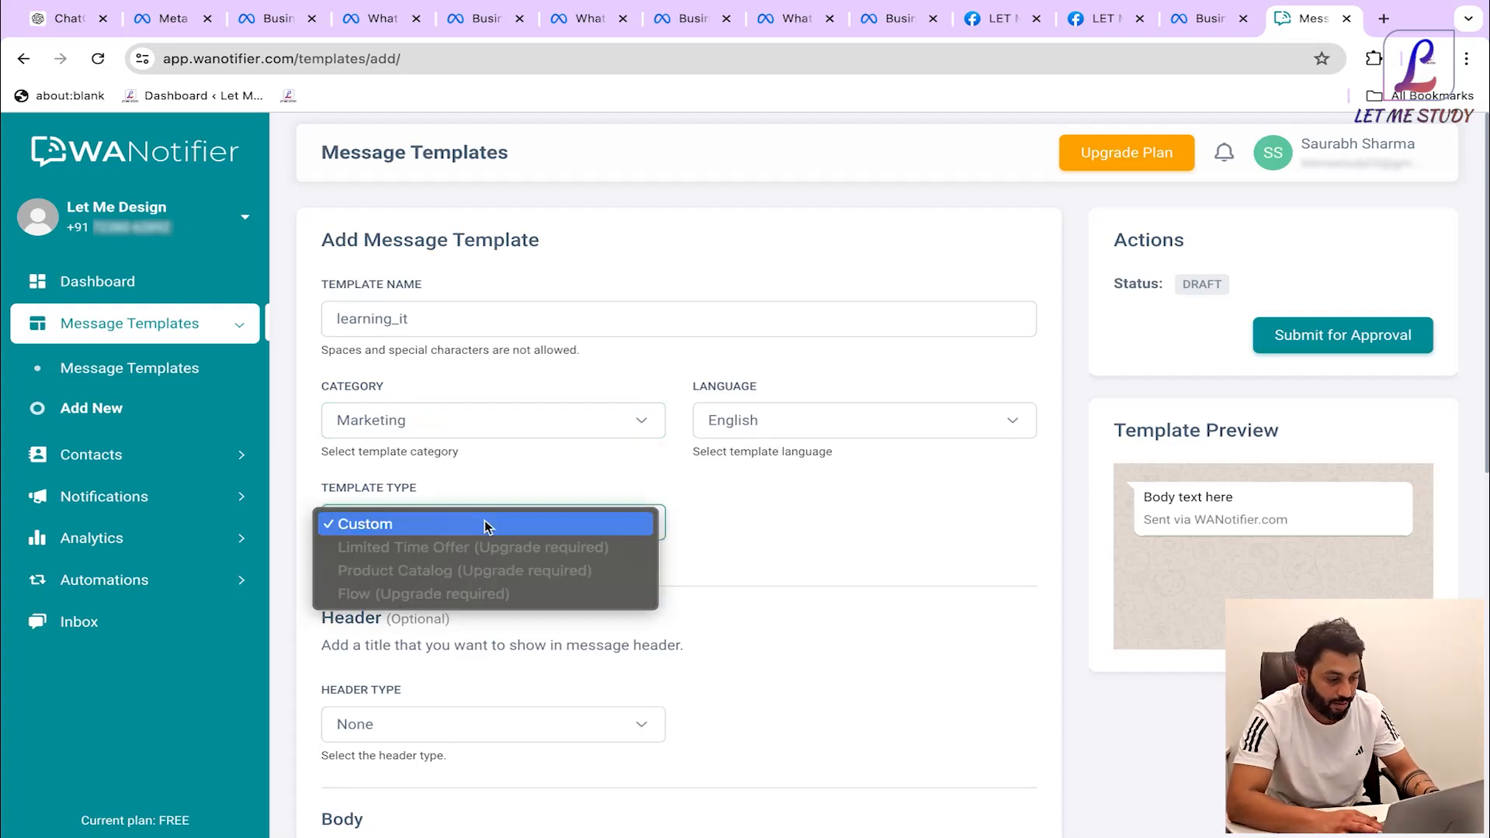
left_click(489, 522)
- Set the template's header type to Text and enter "Learning & Development" as the header text
scroll(774, 572, "down", 5)
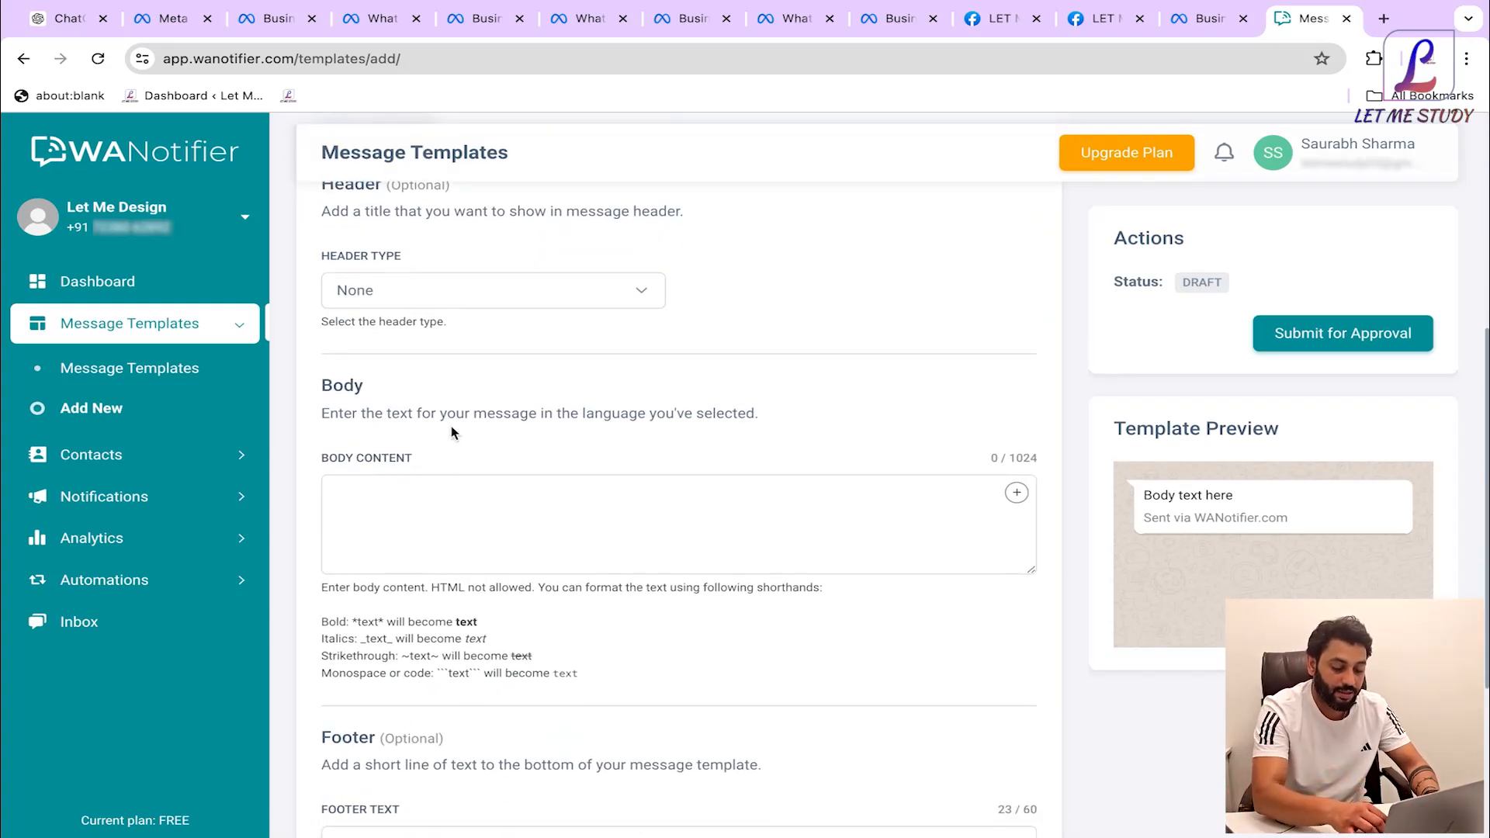
left_click(453, 281)
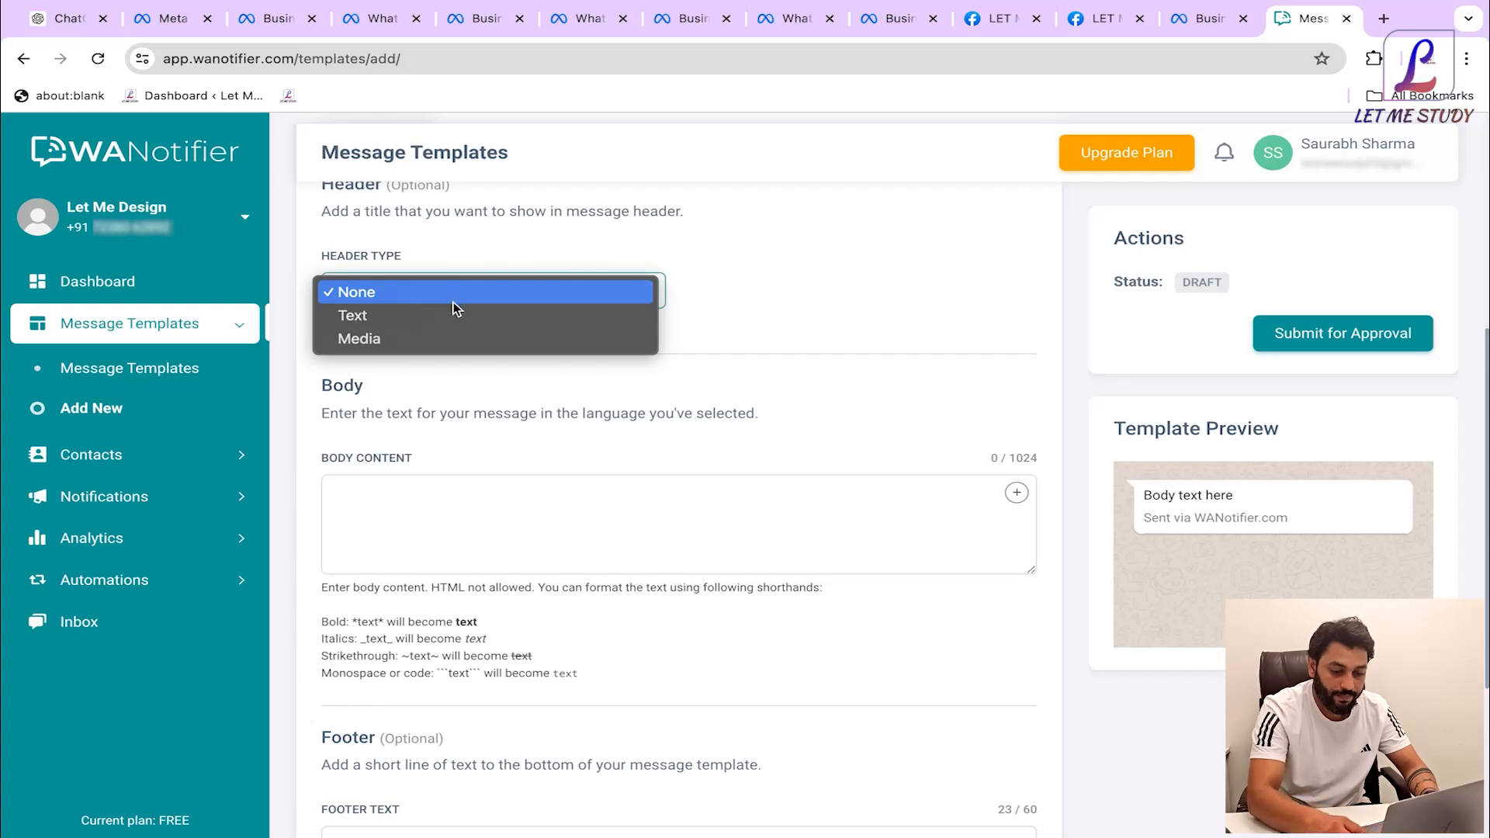
left_click(450, 314)
left_click(763, 290)
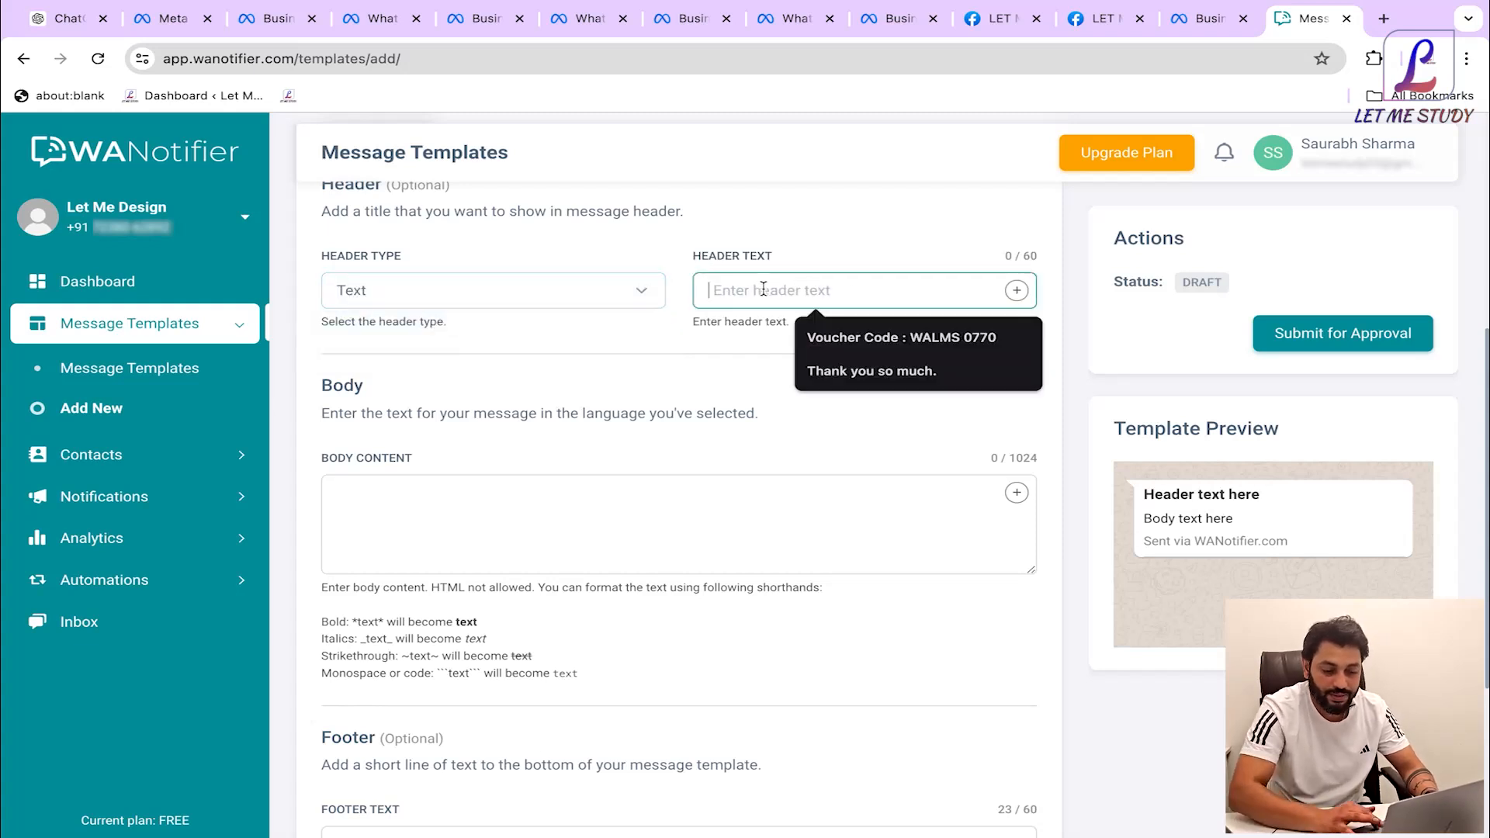
type("Leasr")
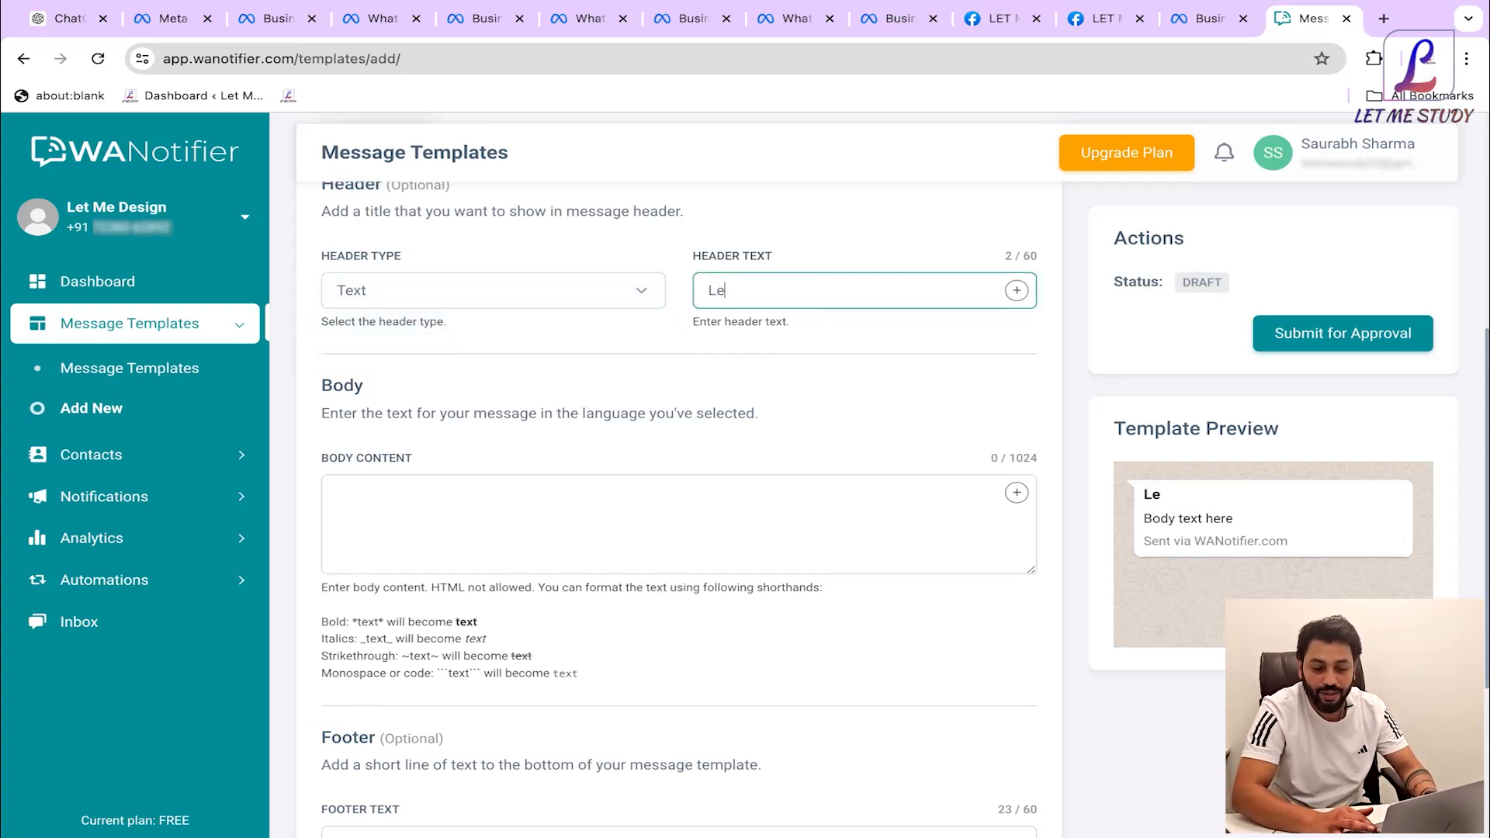
key("BackSpace")
key("BackSpace")
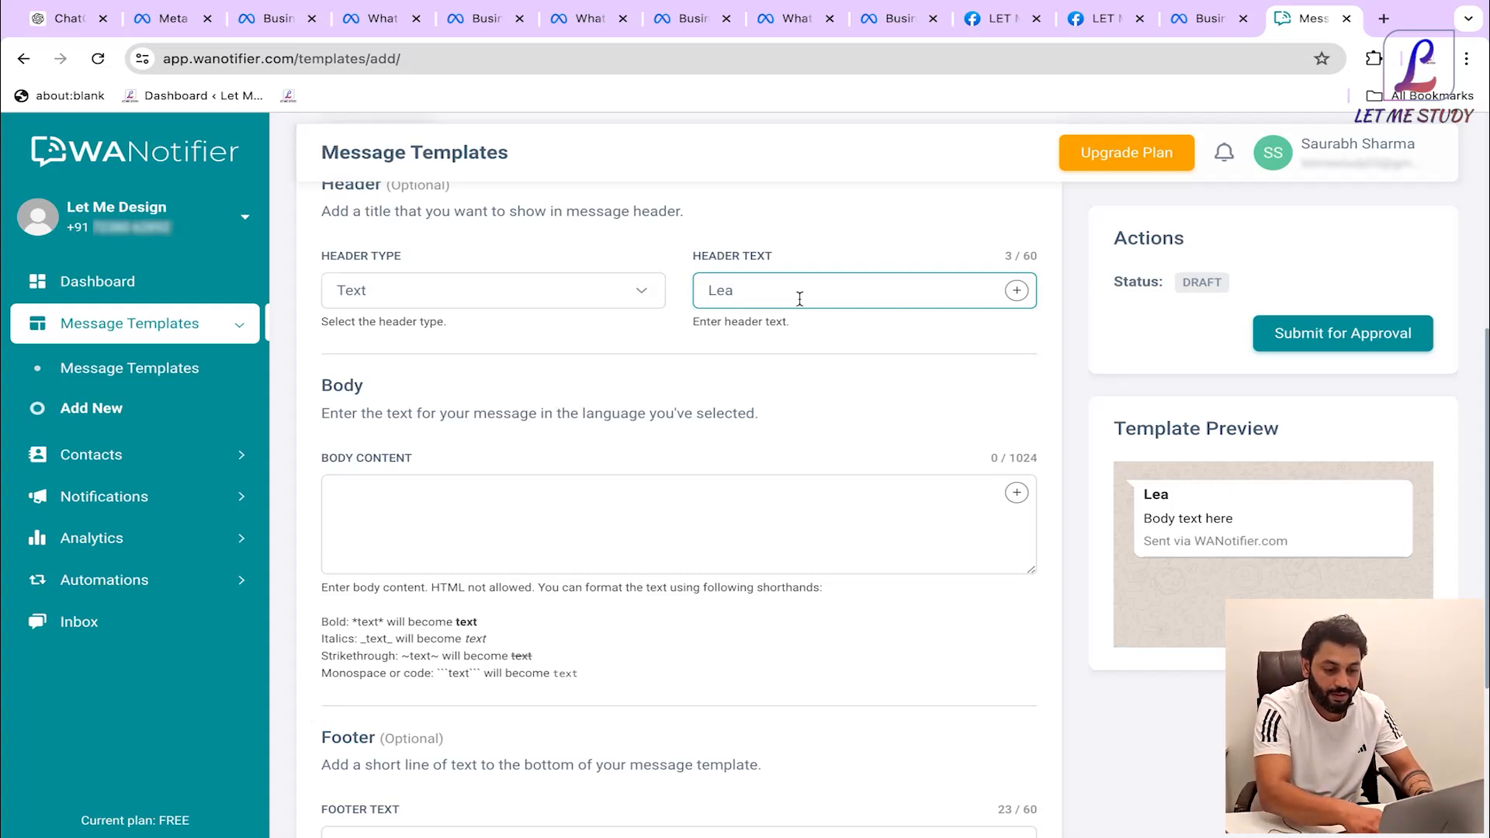
type("rning")
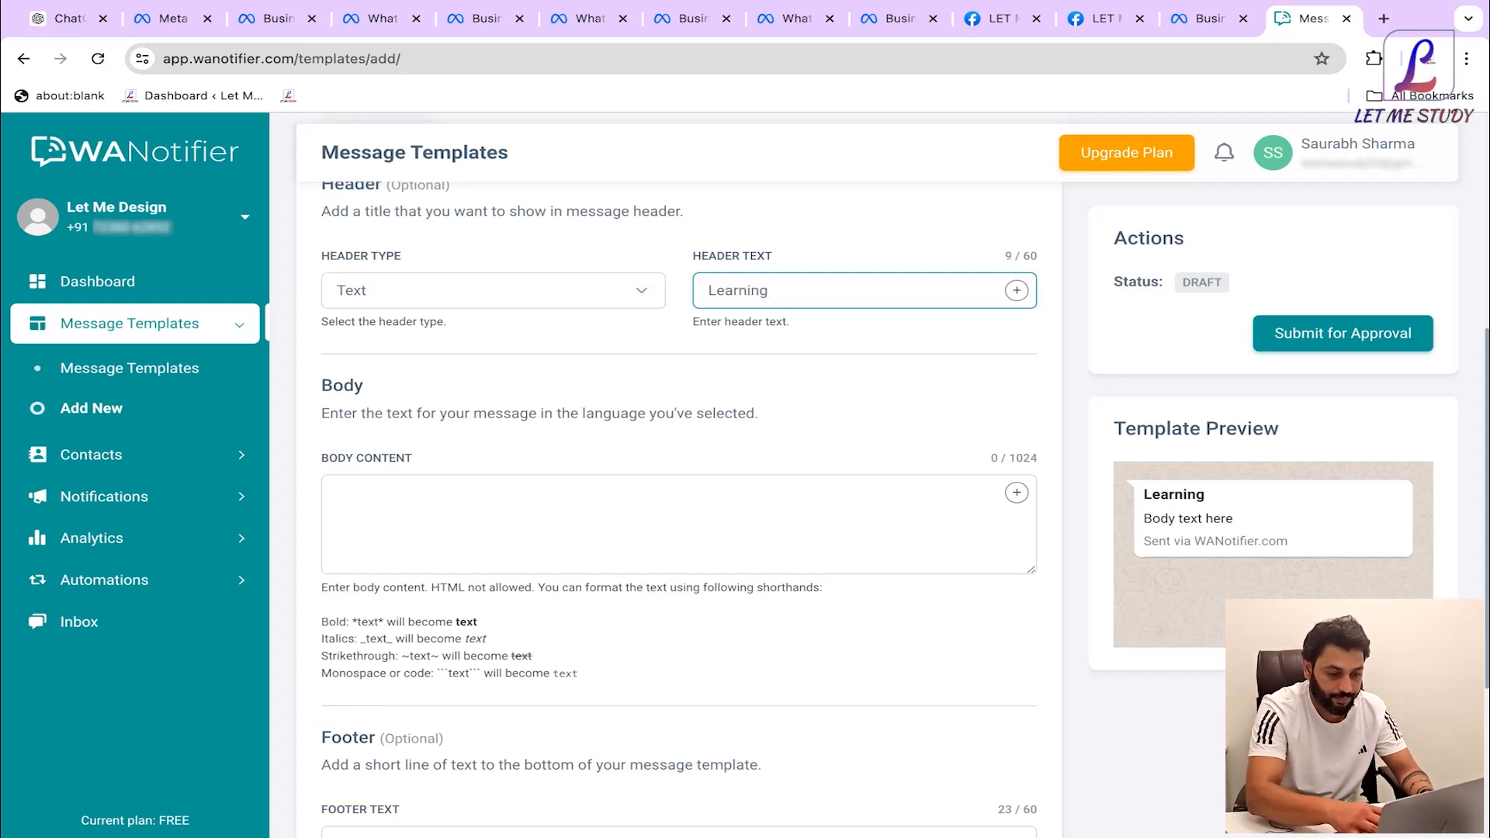
type(" & Devel")
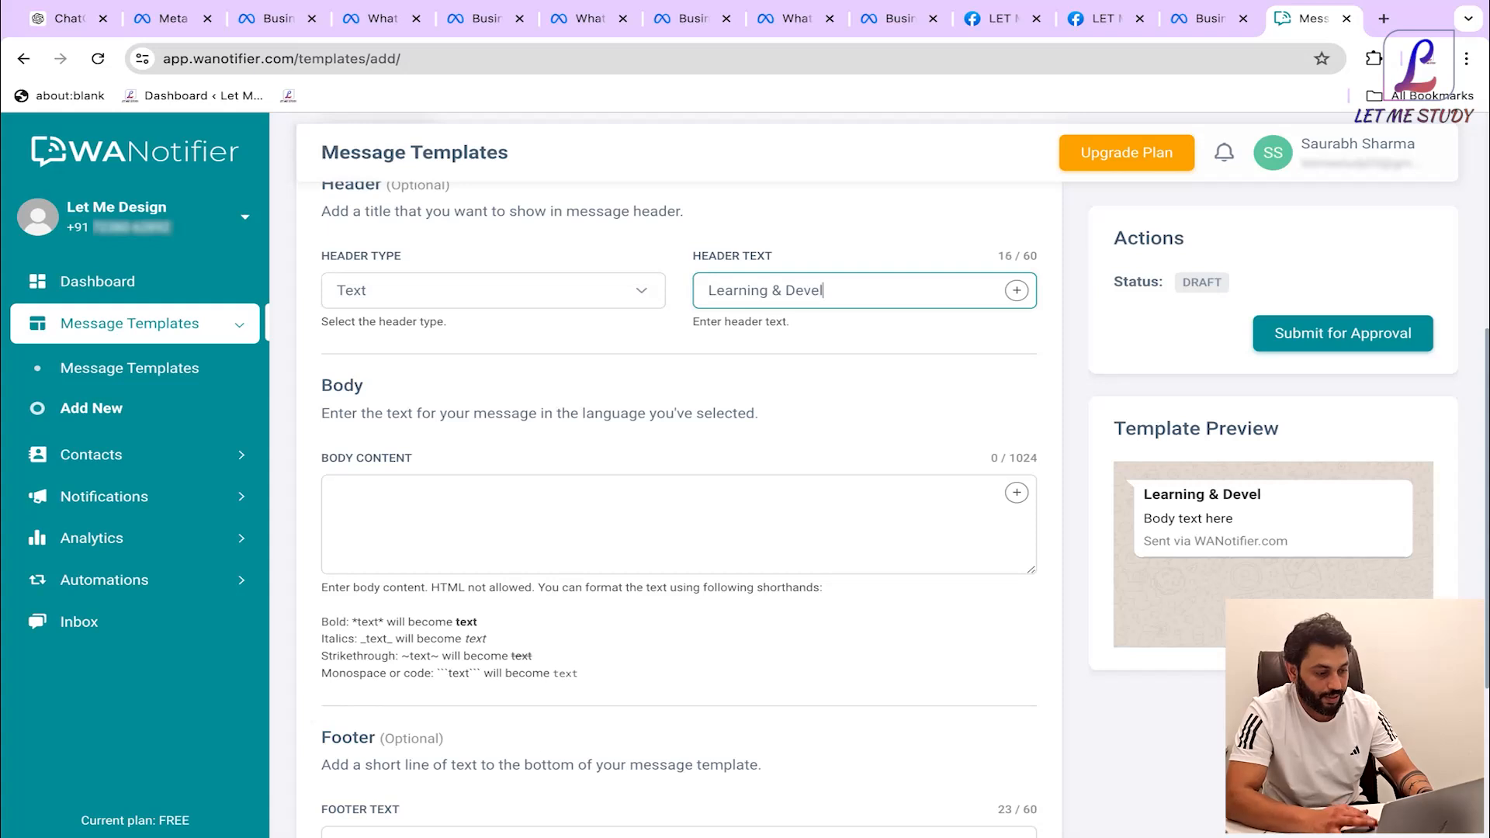
type("opmengt")
key("BackSpace")
key("BackSpace")
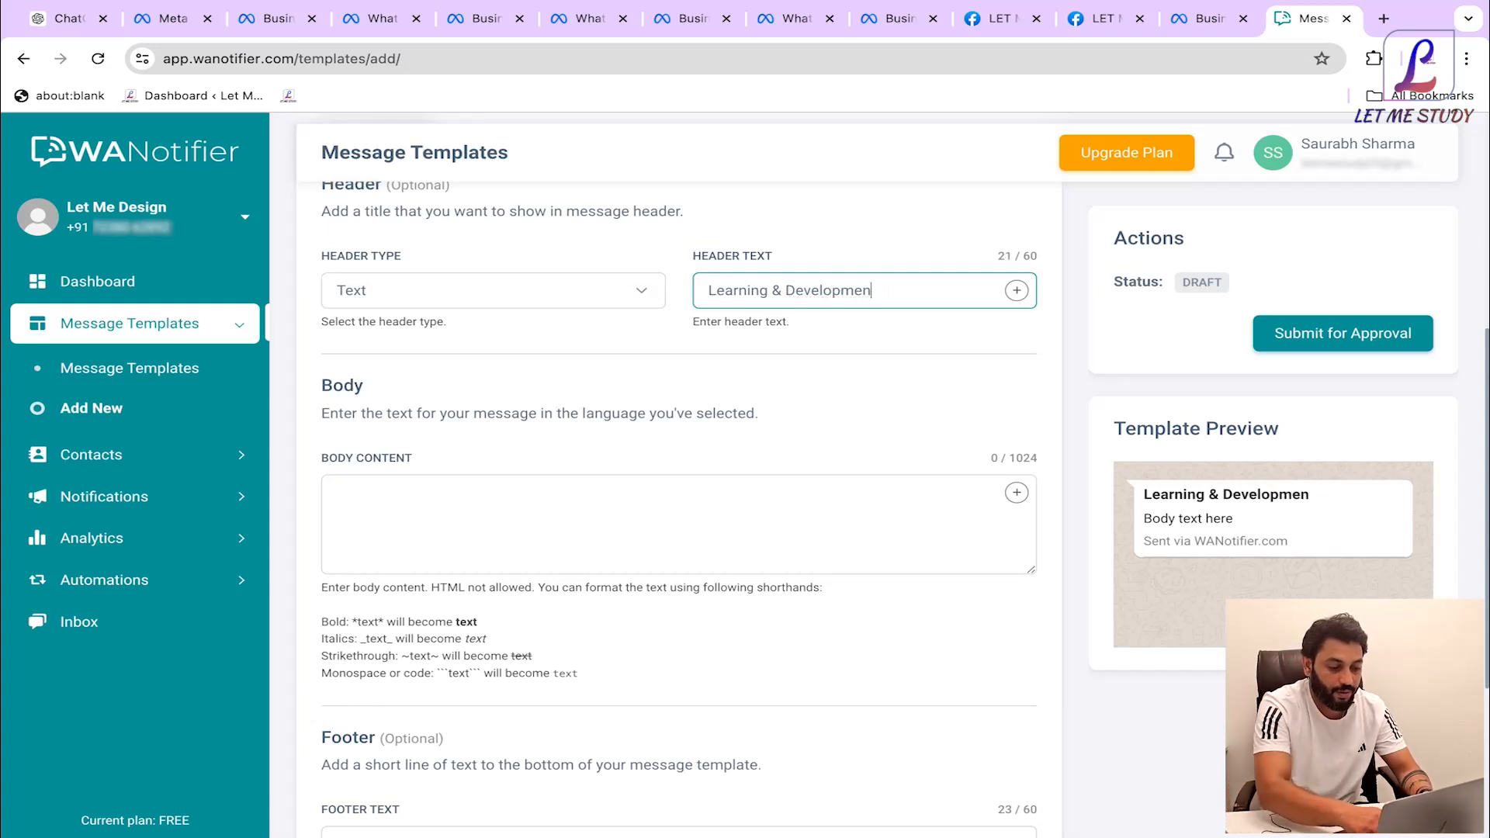
type("t")
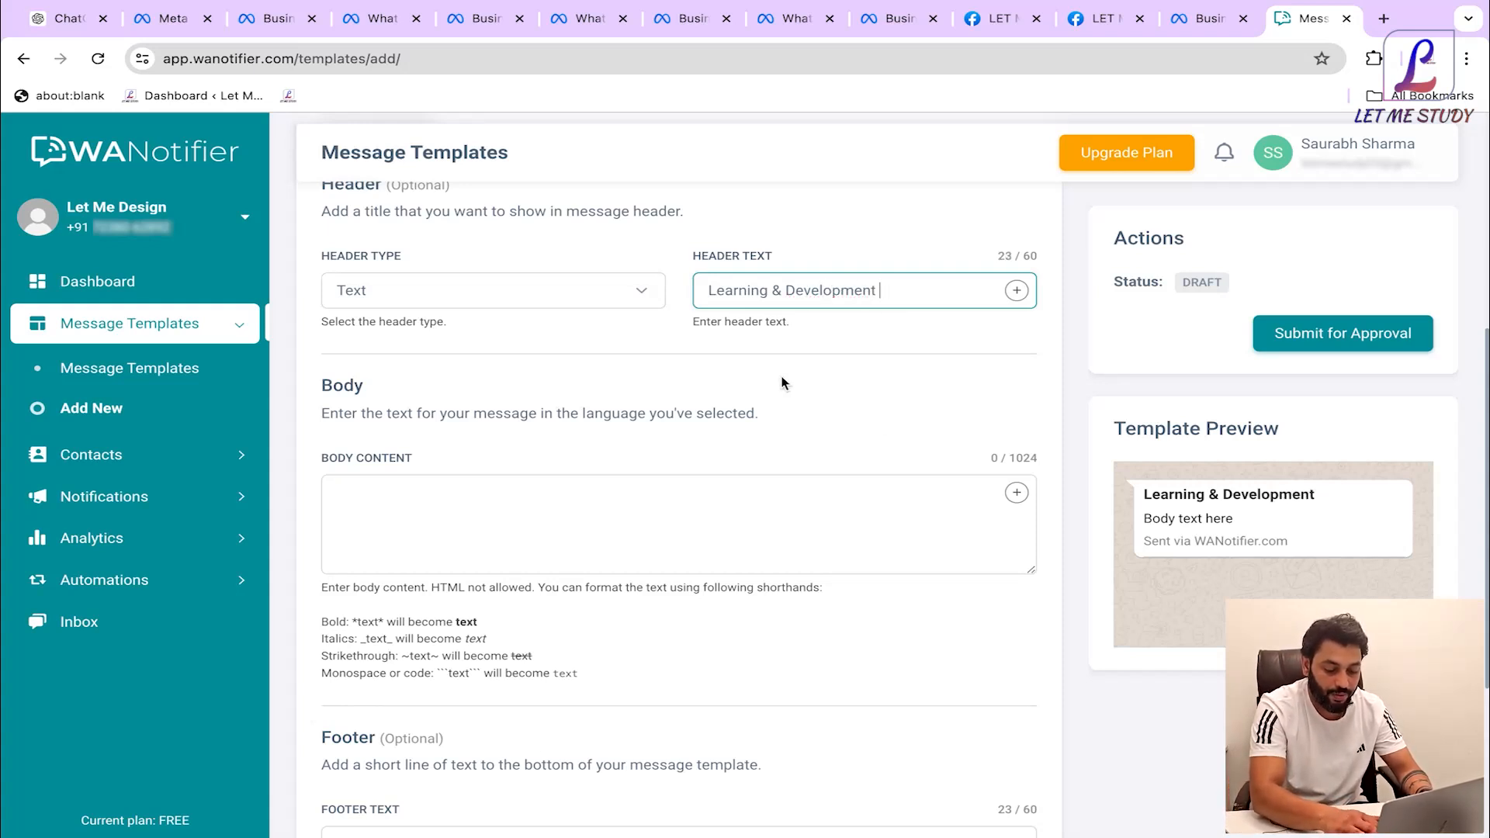
- Enter "Are you planning to boost your career ?" as the body content of the template
left_click(466, 509)
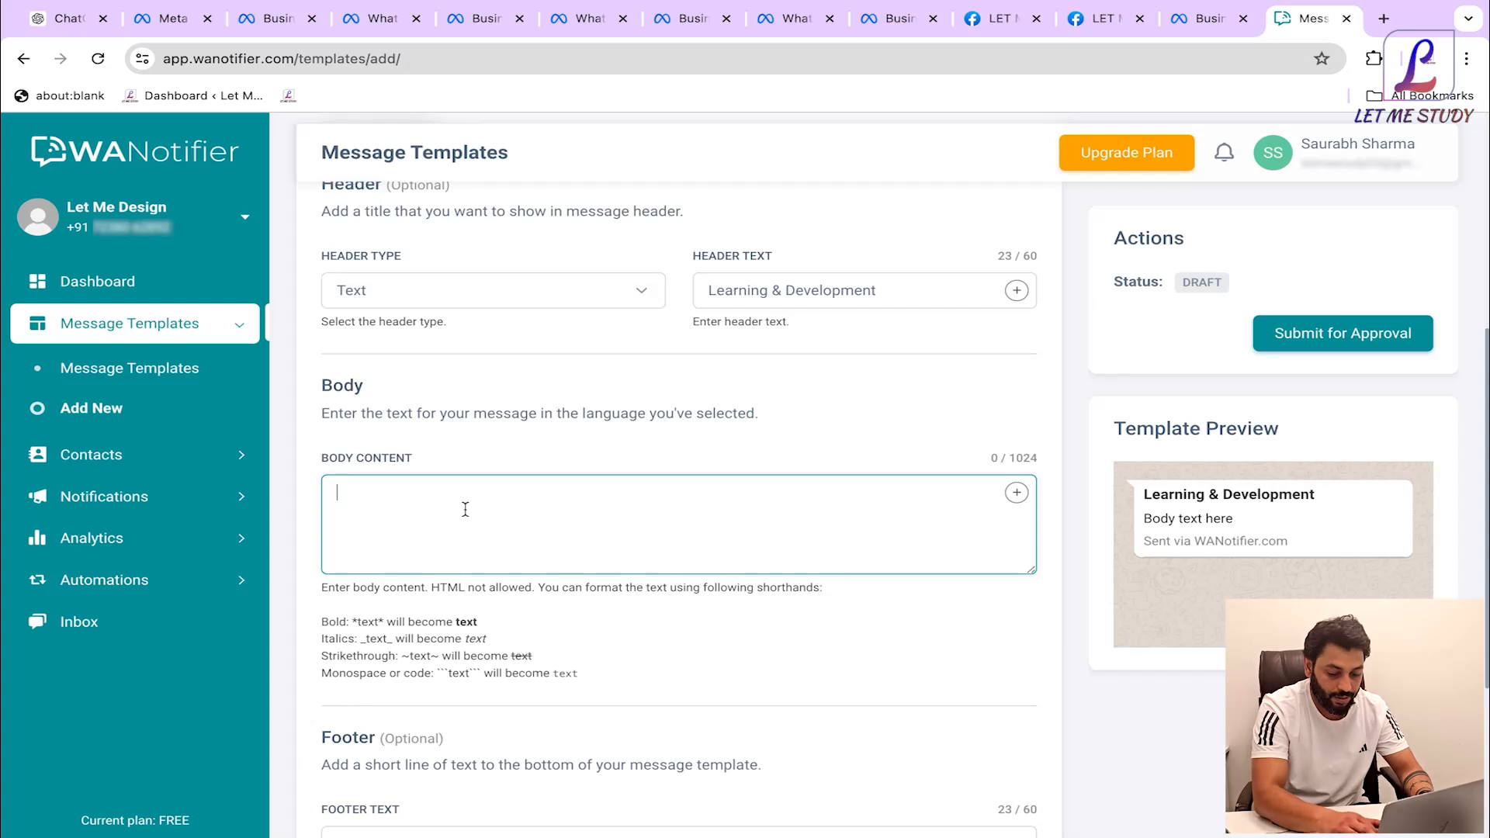
type("Are you loo")
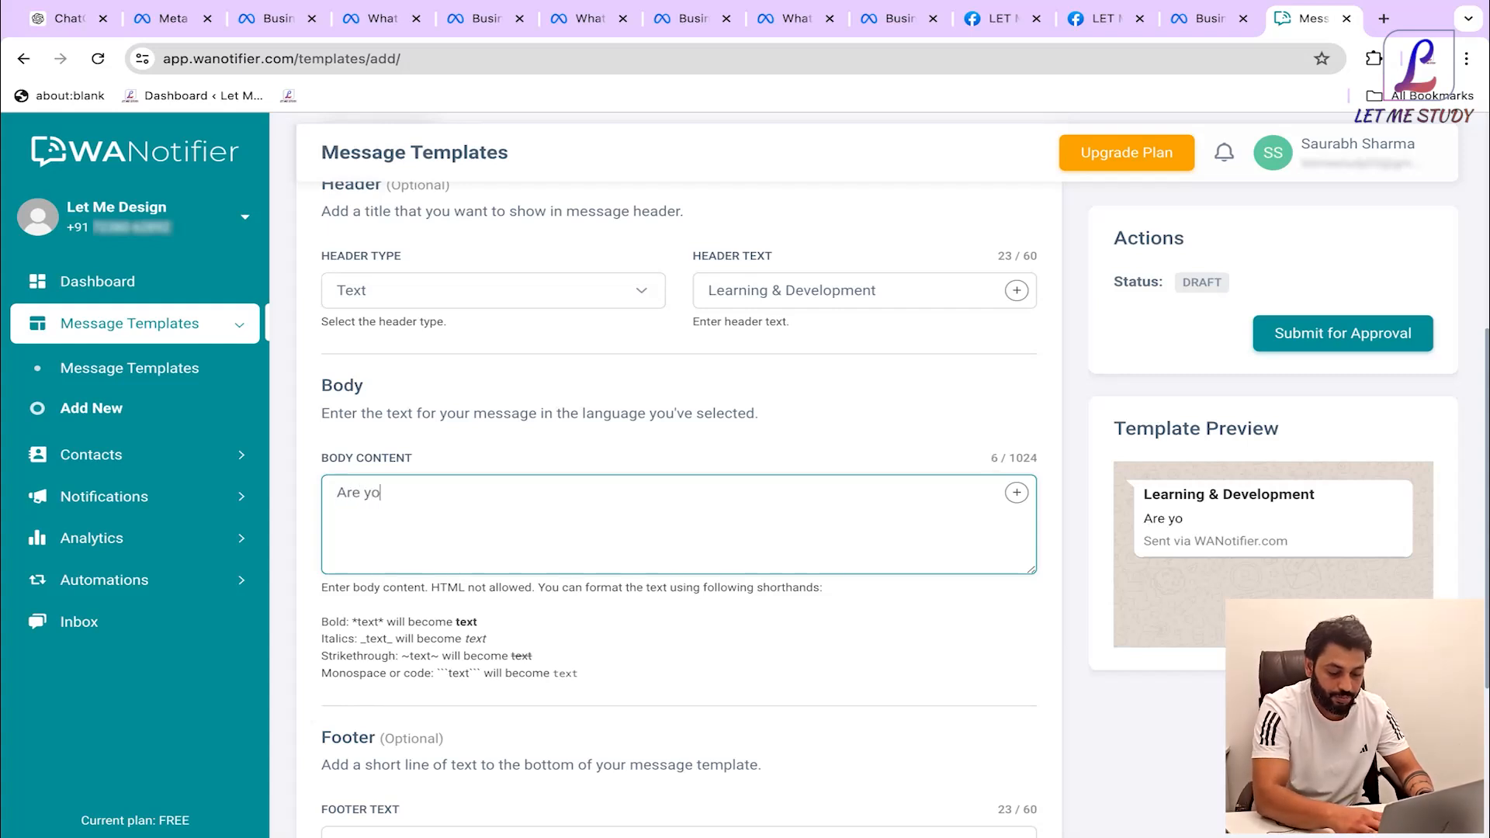
key("BackSpace")
key("BackSpace")
key("BackSpace")
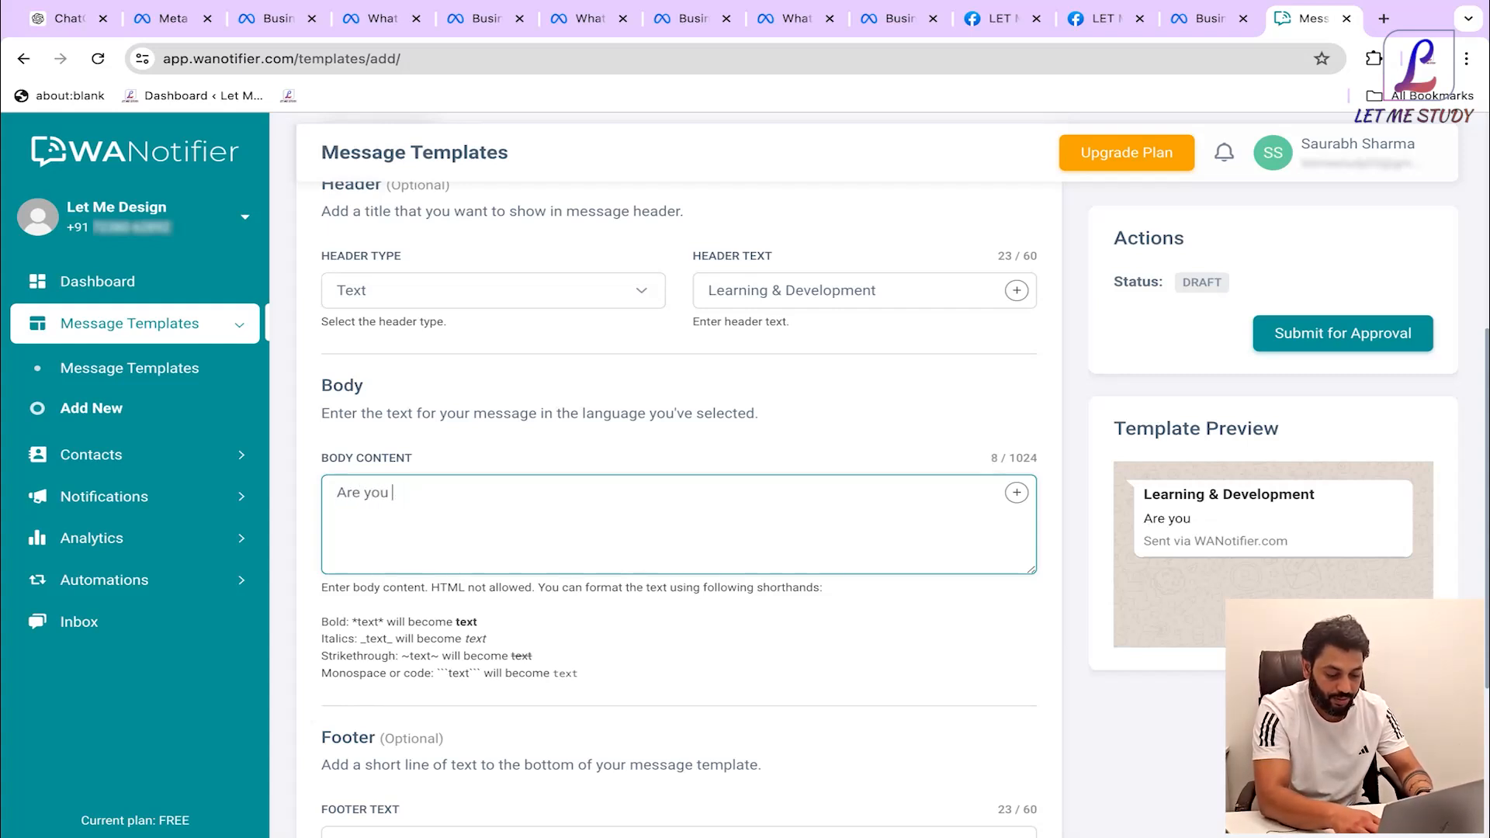
type("plannin")
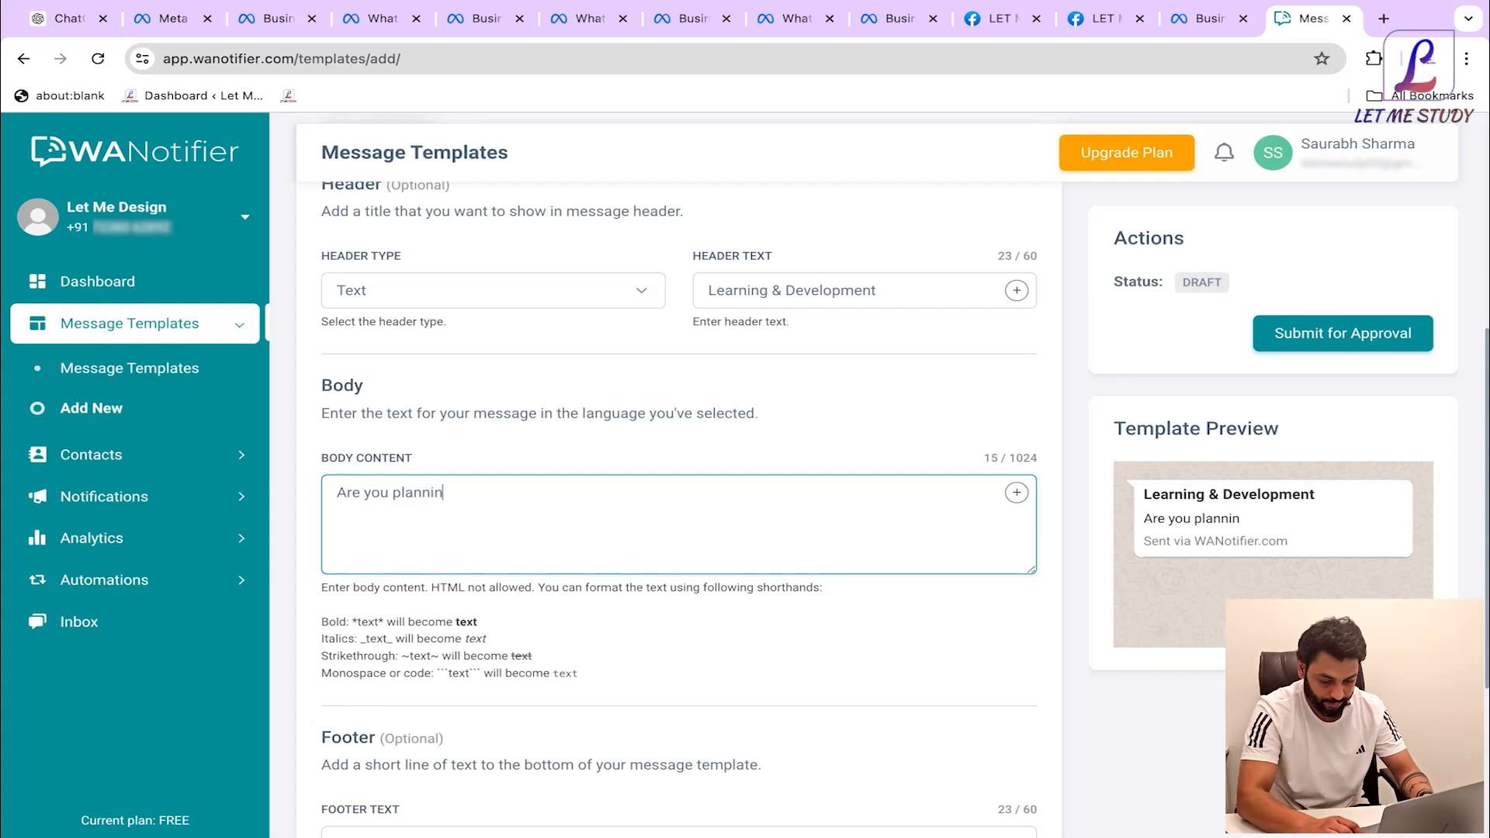
type("g to boost ")
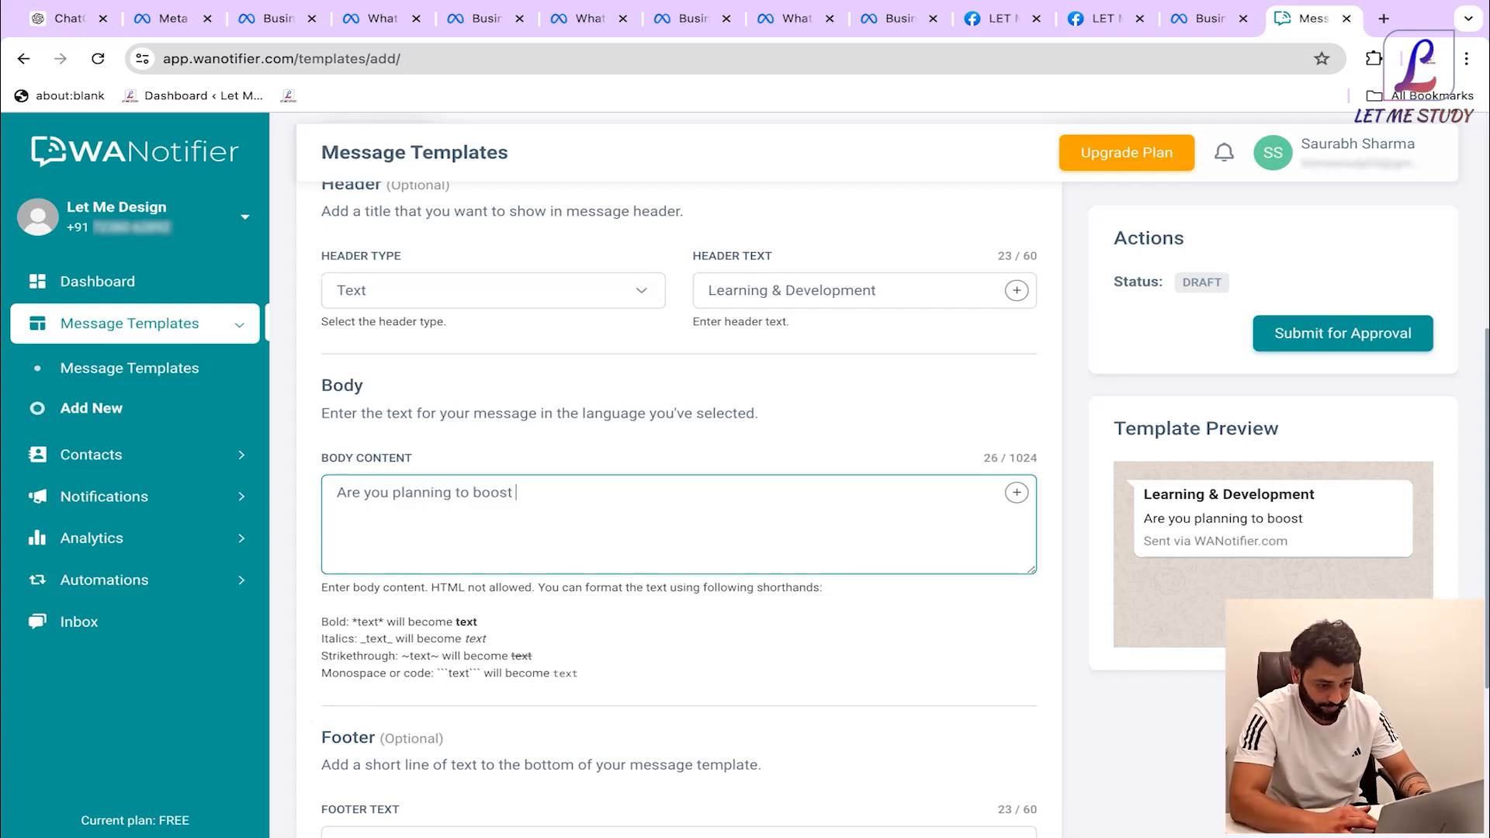
type("your care")
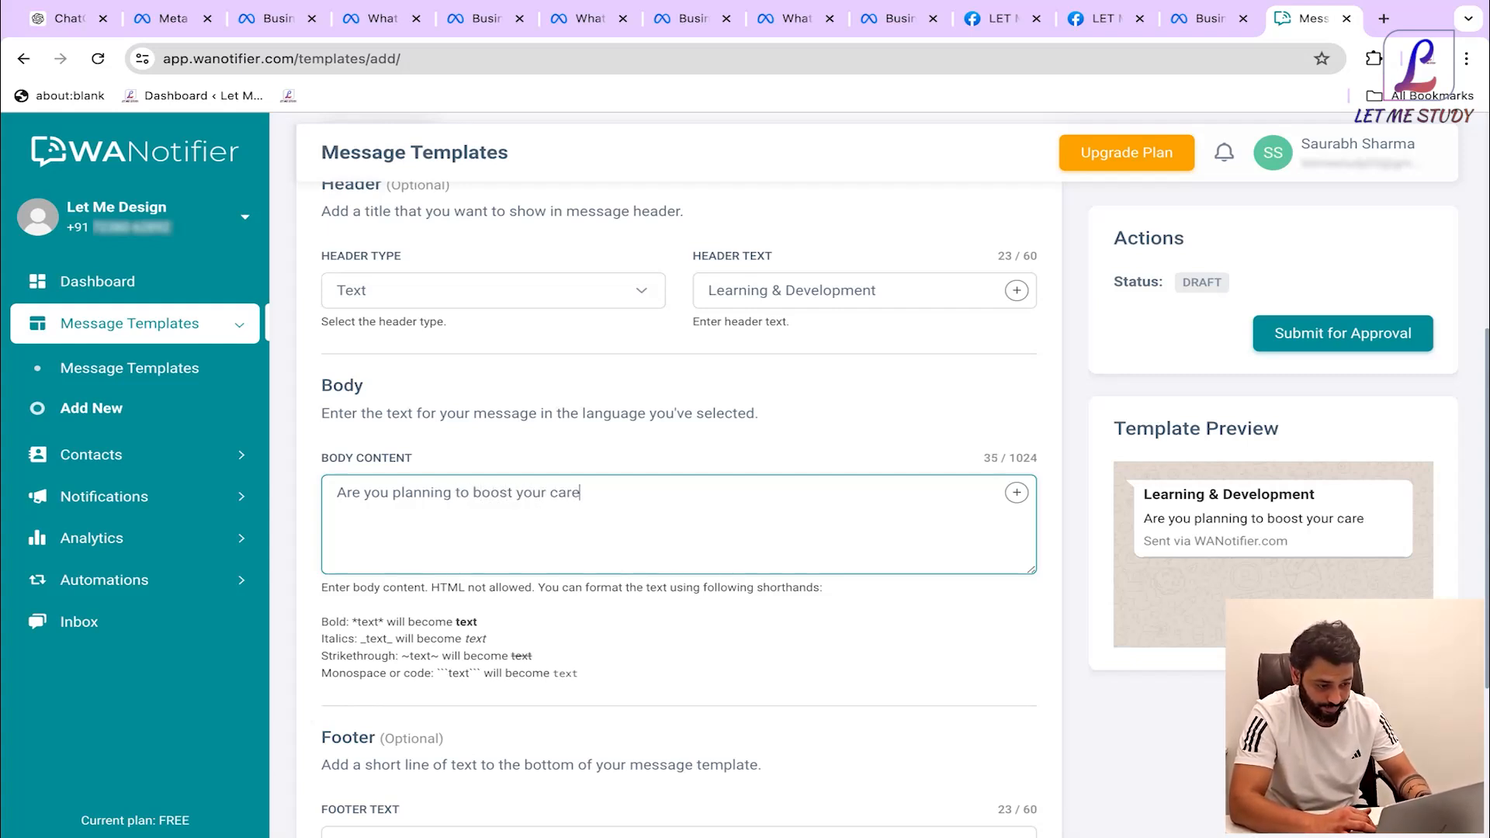
type("er ?")
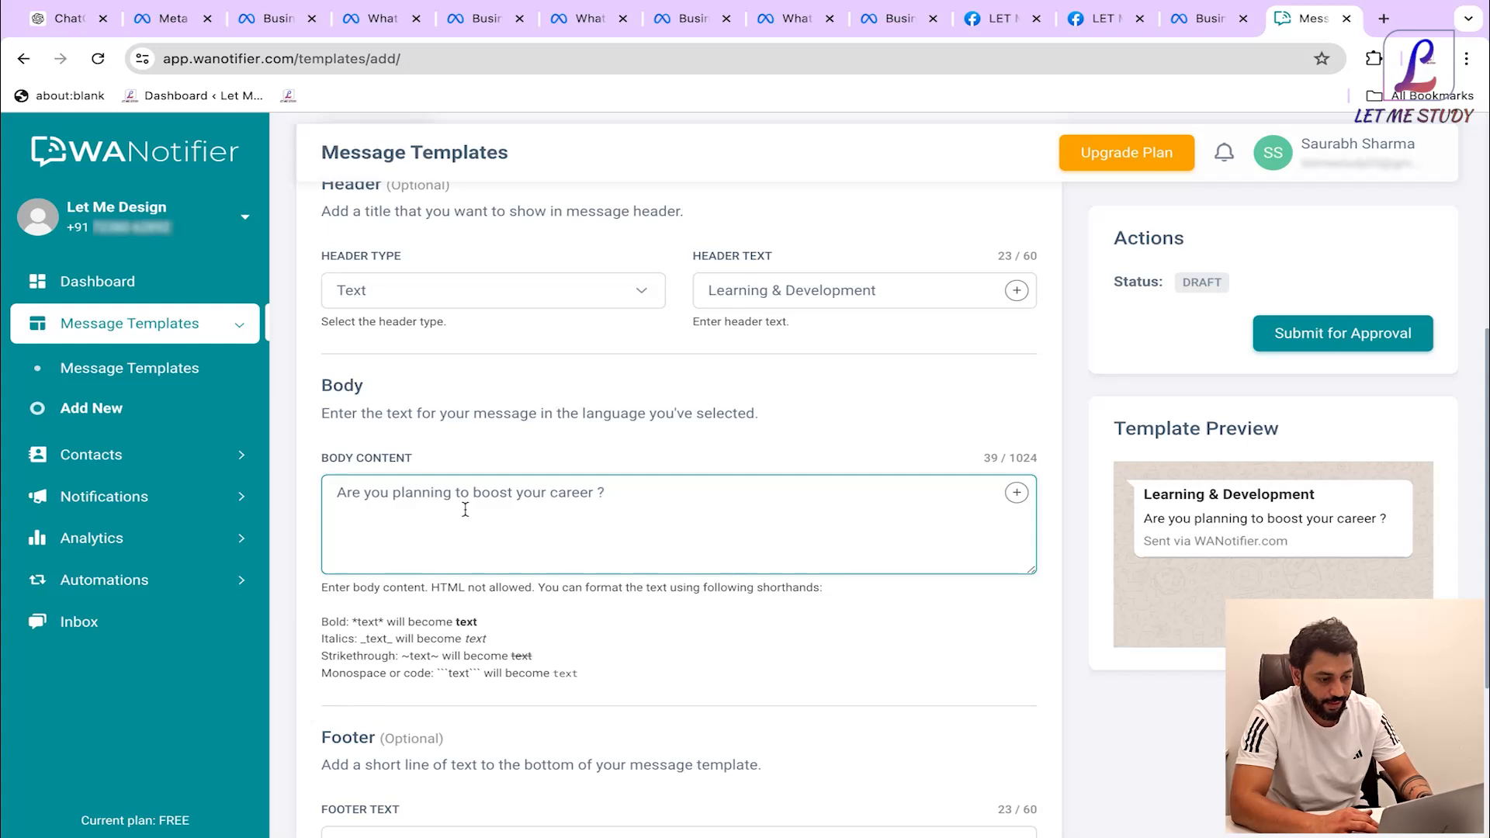
- Replace the template's default footer text with LetMeStudy
scroll(638, 581, "down", 1)
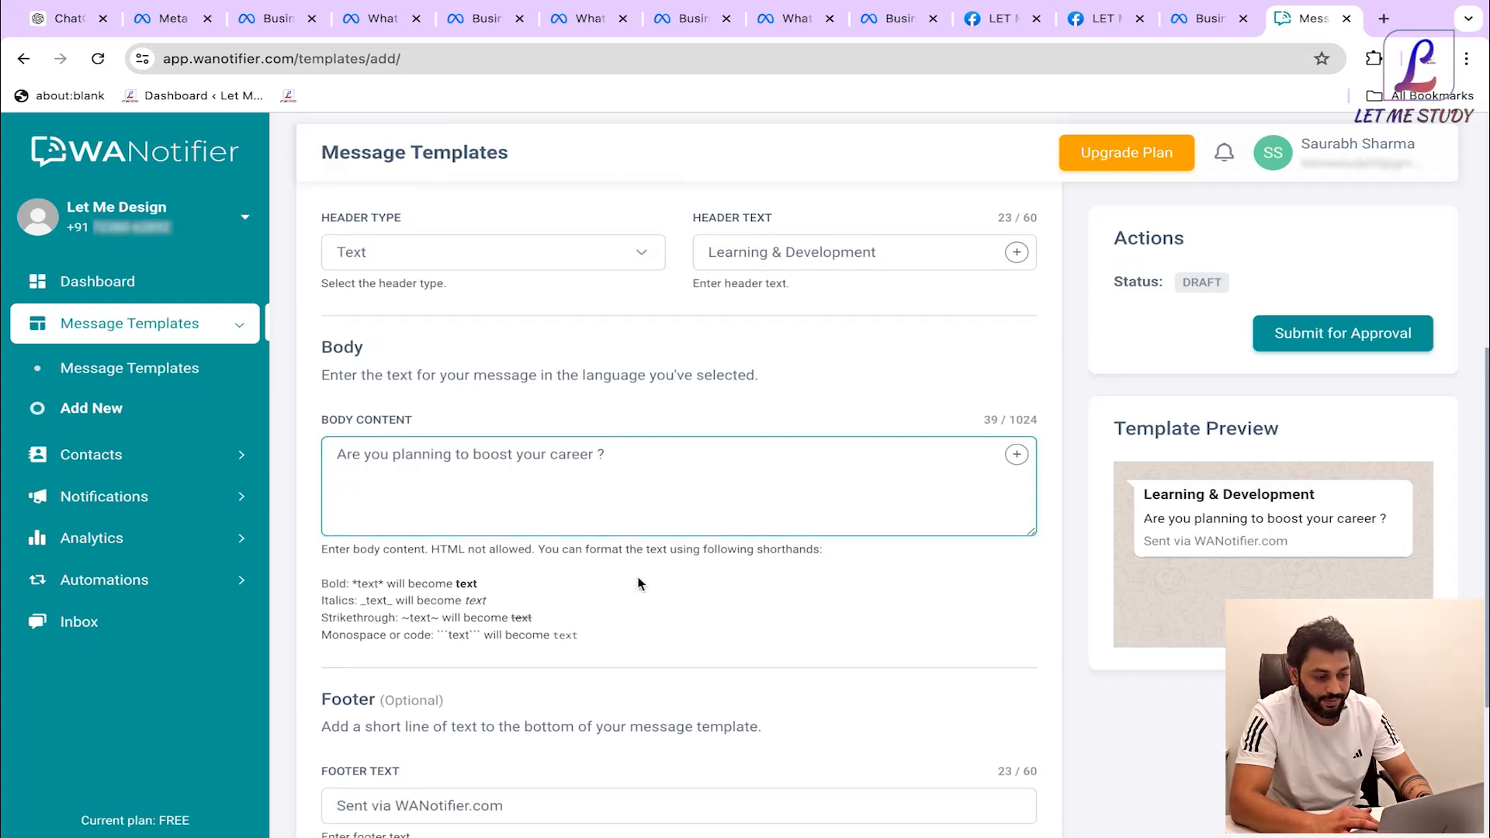
scroll(638, 577, "up", 2)
scroll(638, 577, "down", 5)
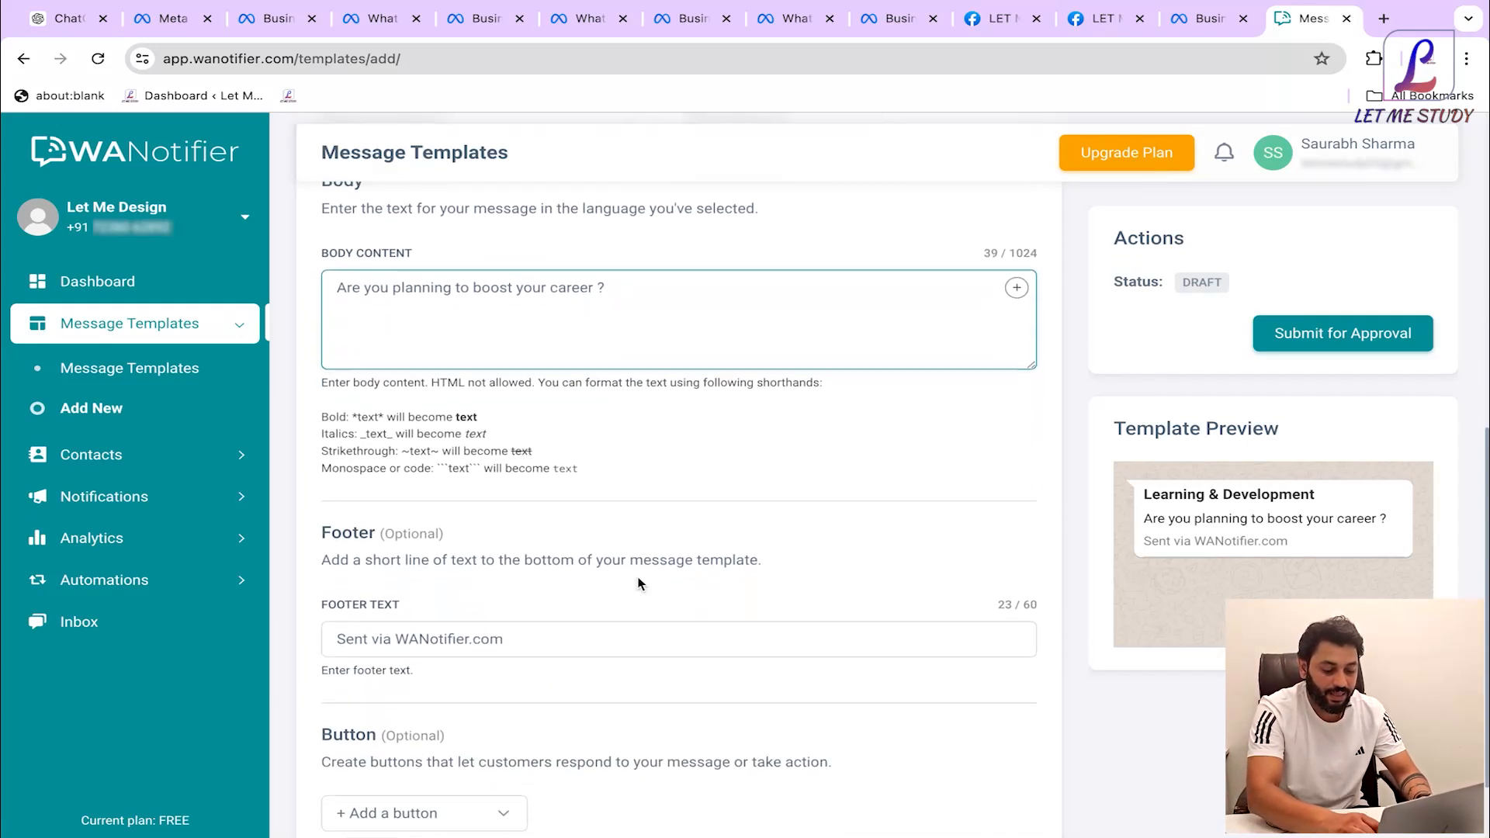
left_click(628, 538)
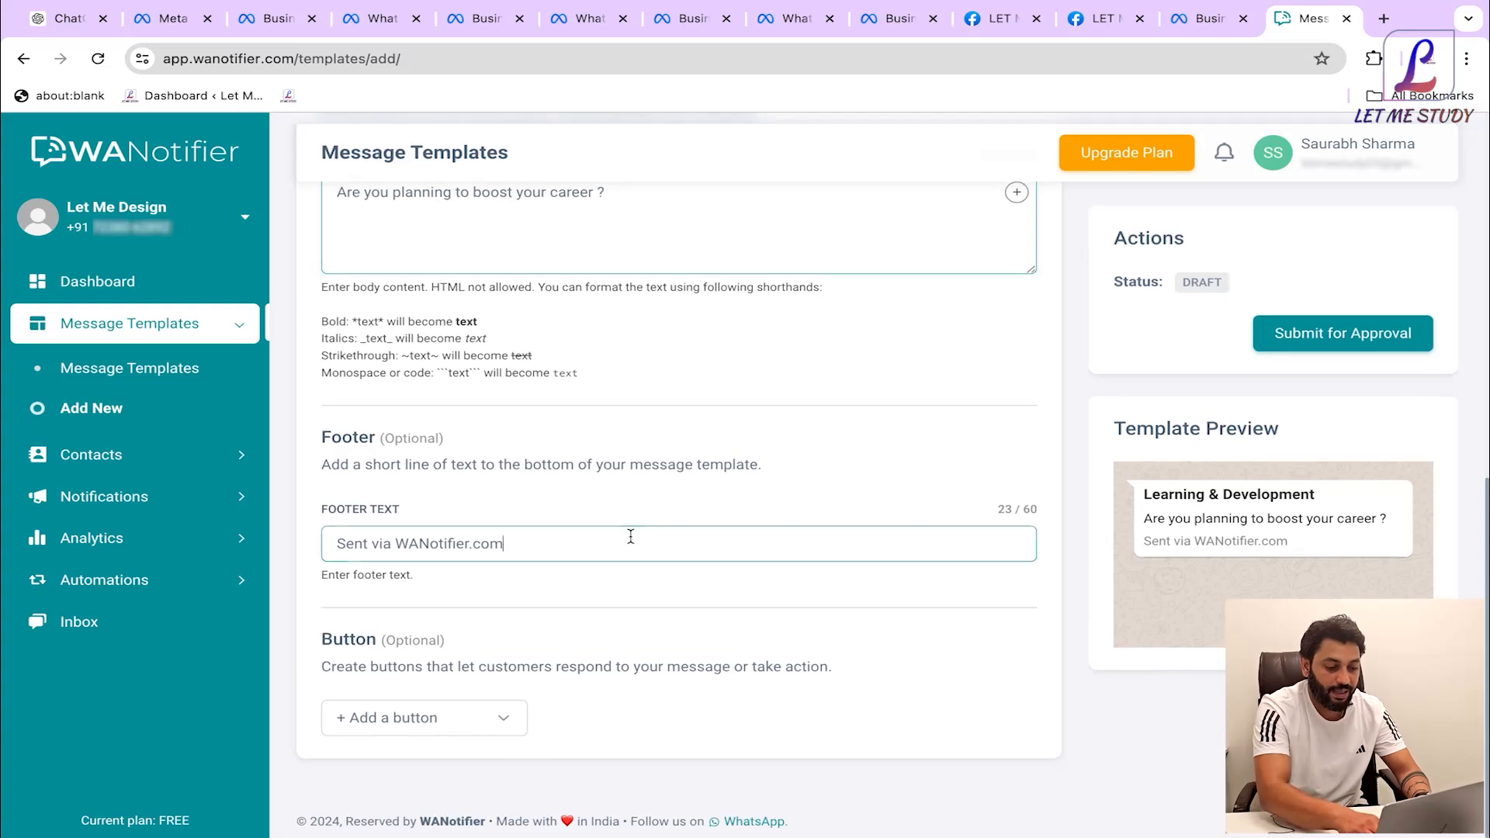
key("ctrl+a")
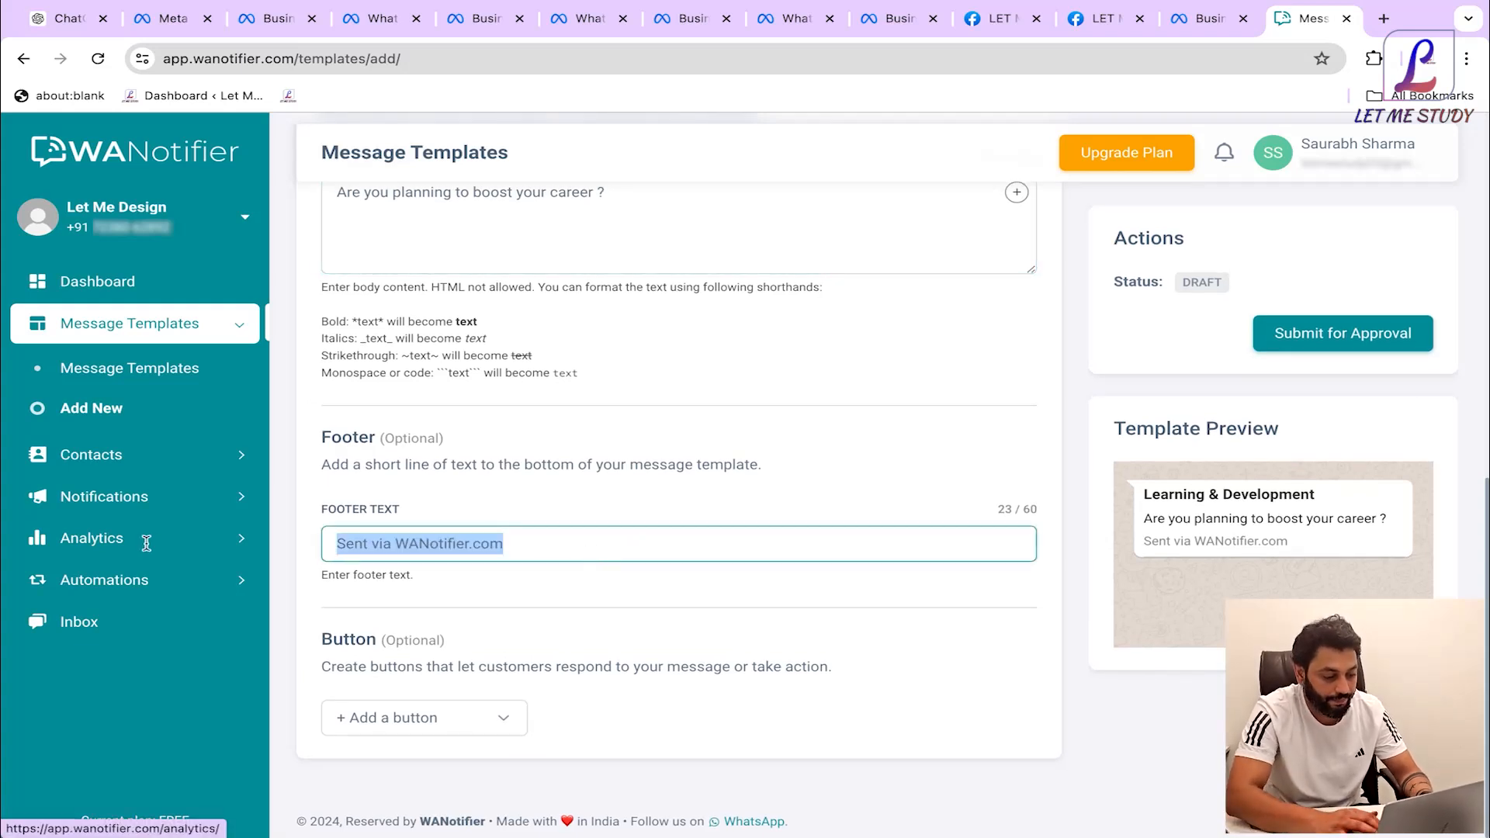
key("BackSpace")
type("LetM")
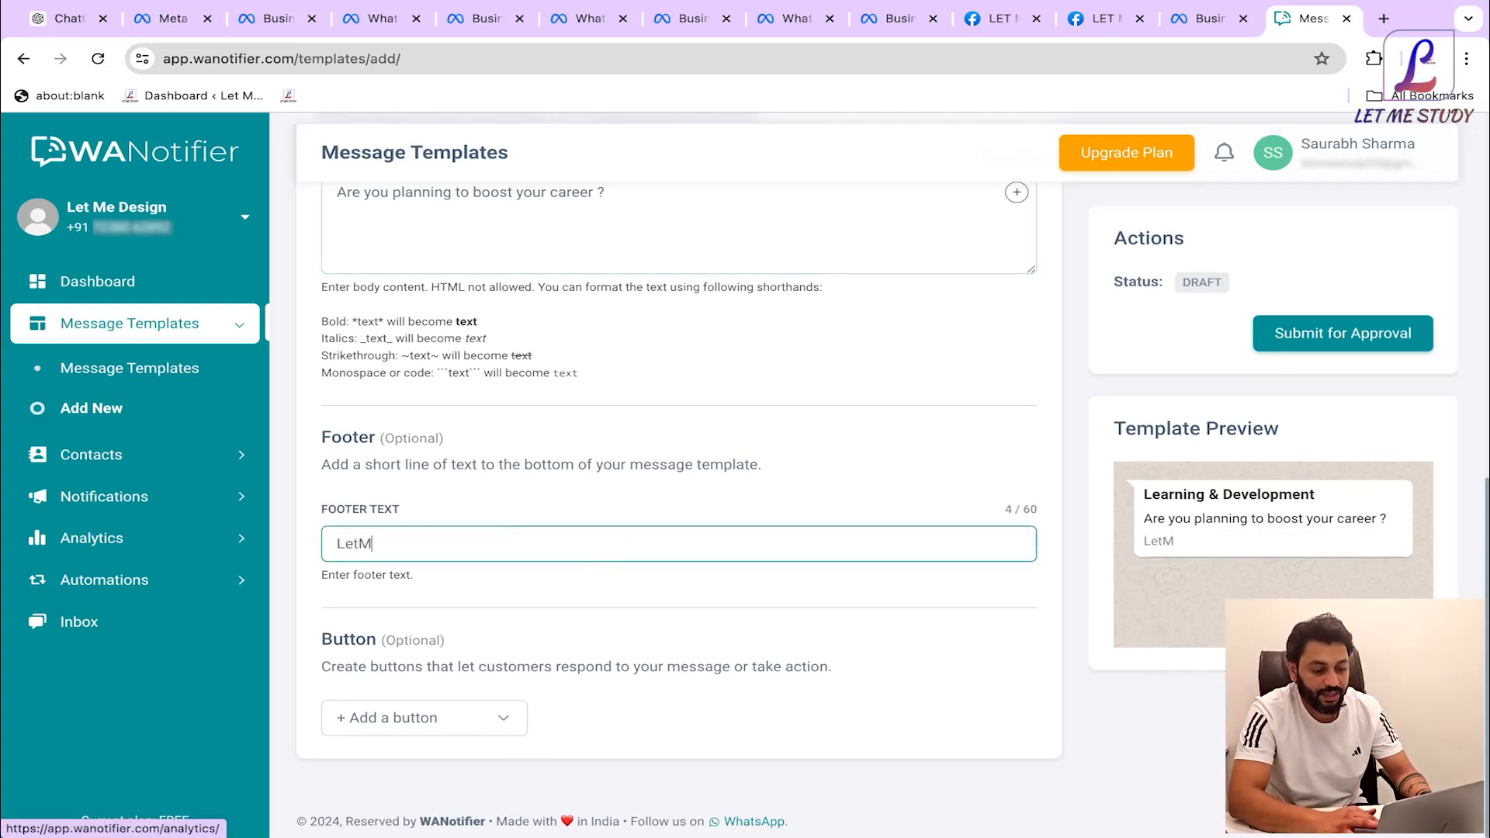
type("eStudy")
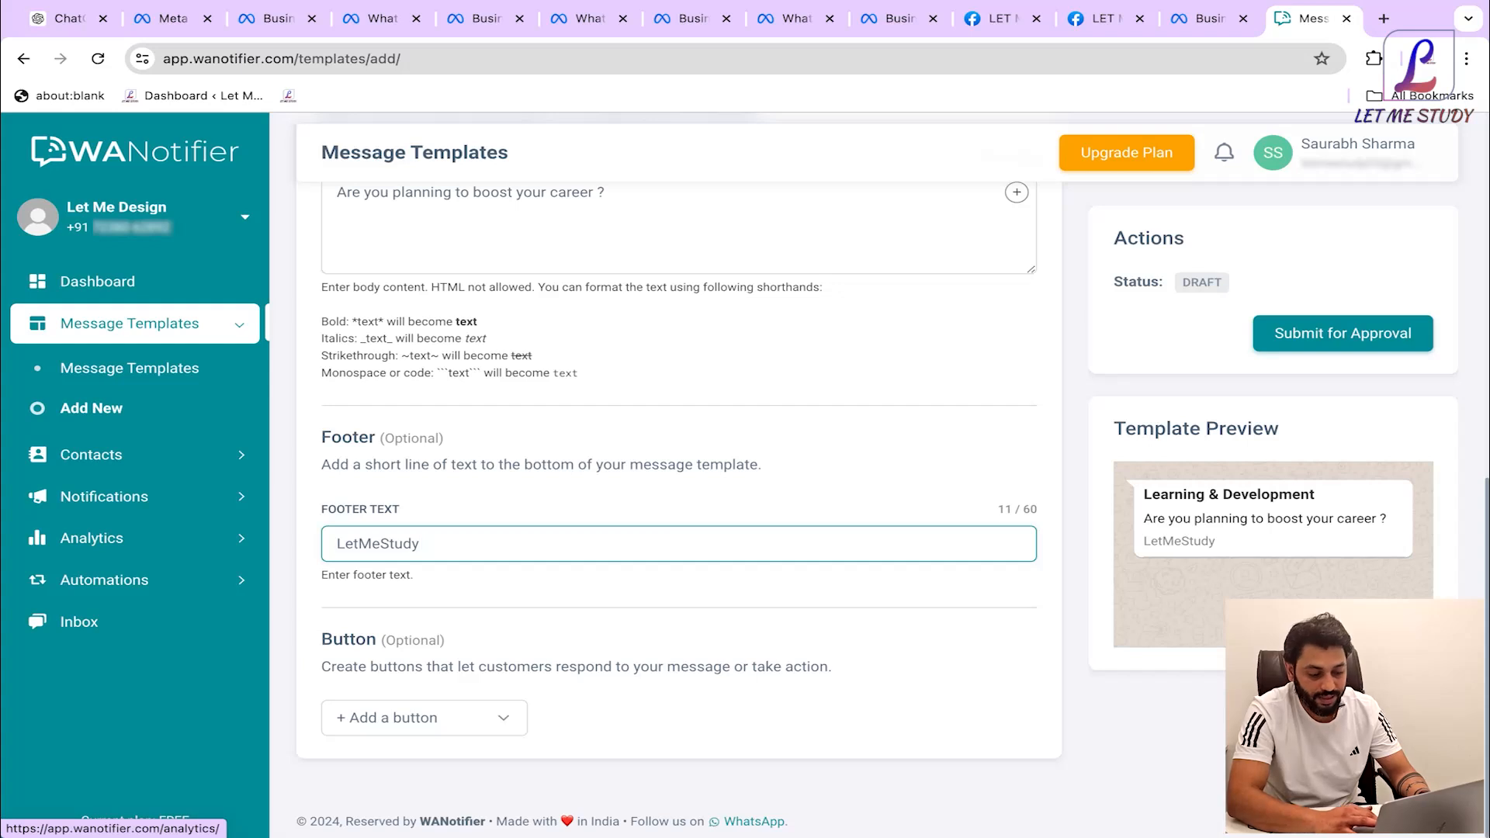
key("BackSpace")
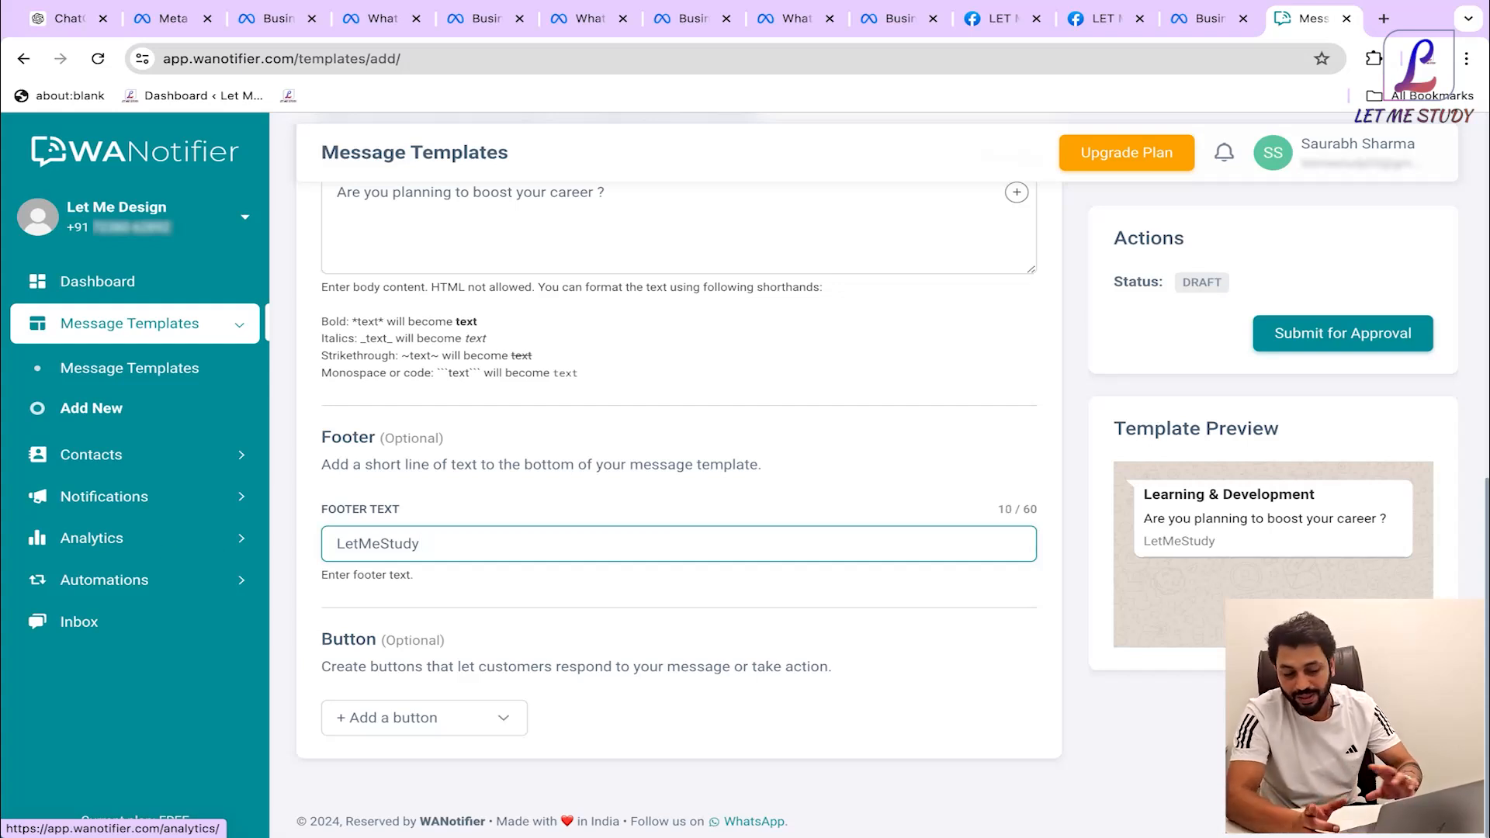
- Add a custom Quick Reply button to the template with the button text "Not Interested ."
left_click(423, 722)
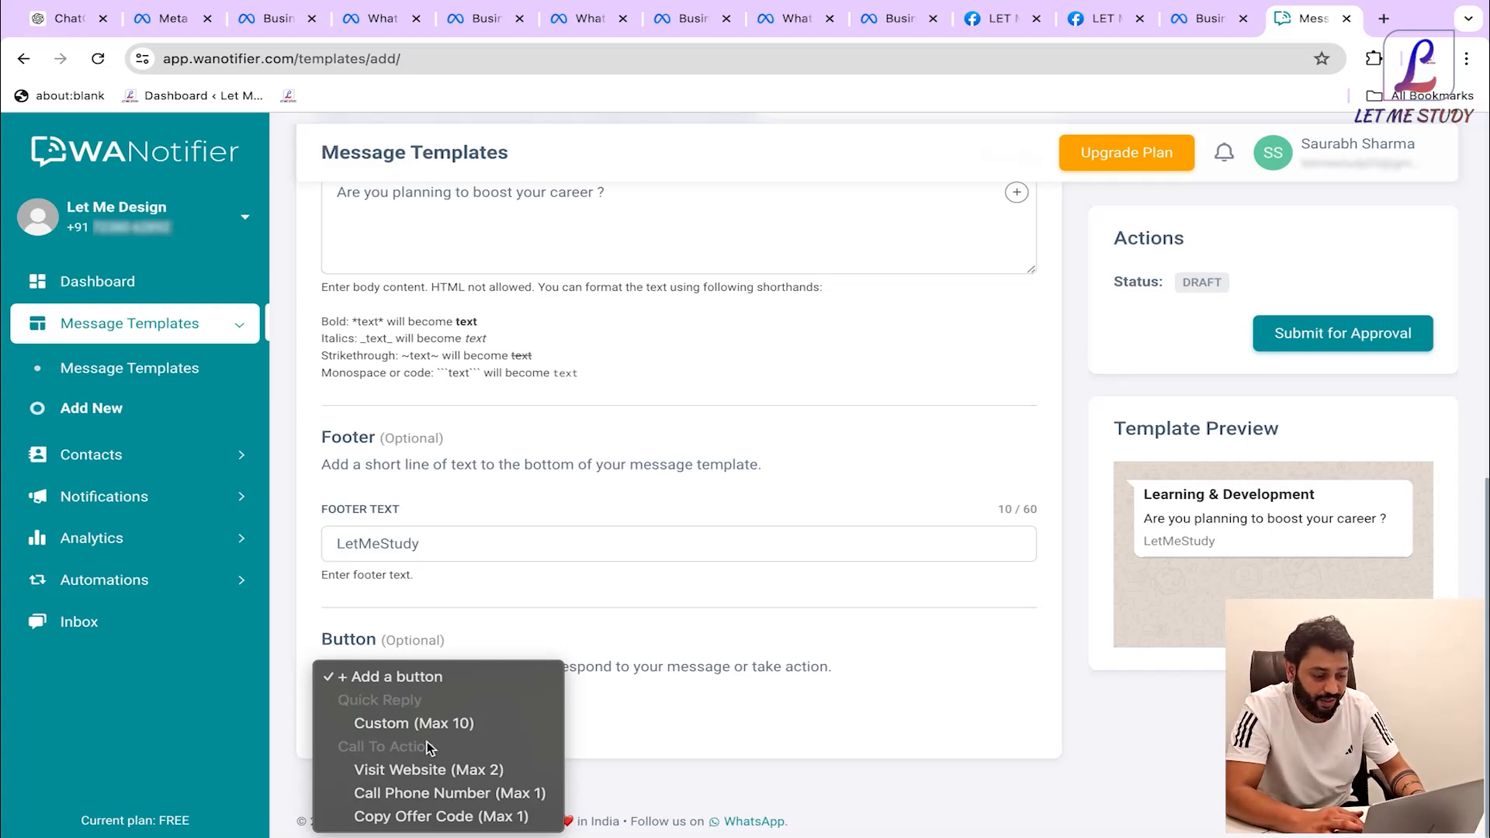
left_click(429, 744)
left_click(463, 717)
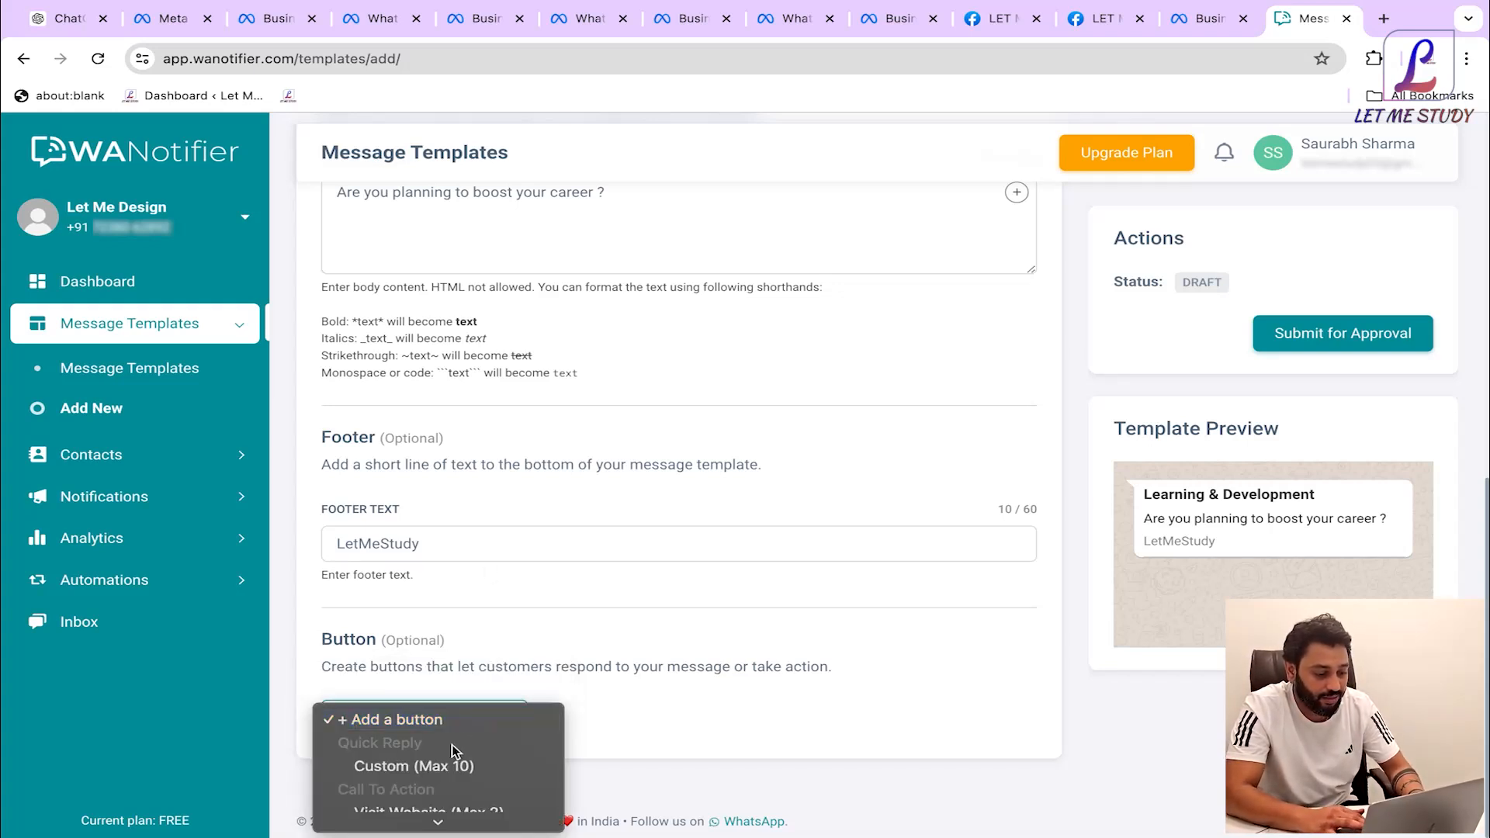
scroll(451, 743, "down", 2)
left_click(534, 541)
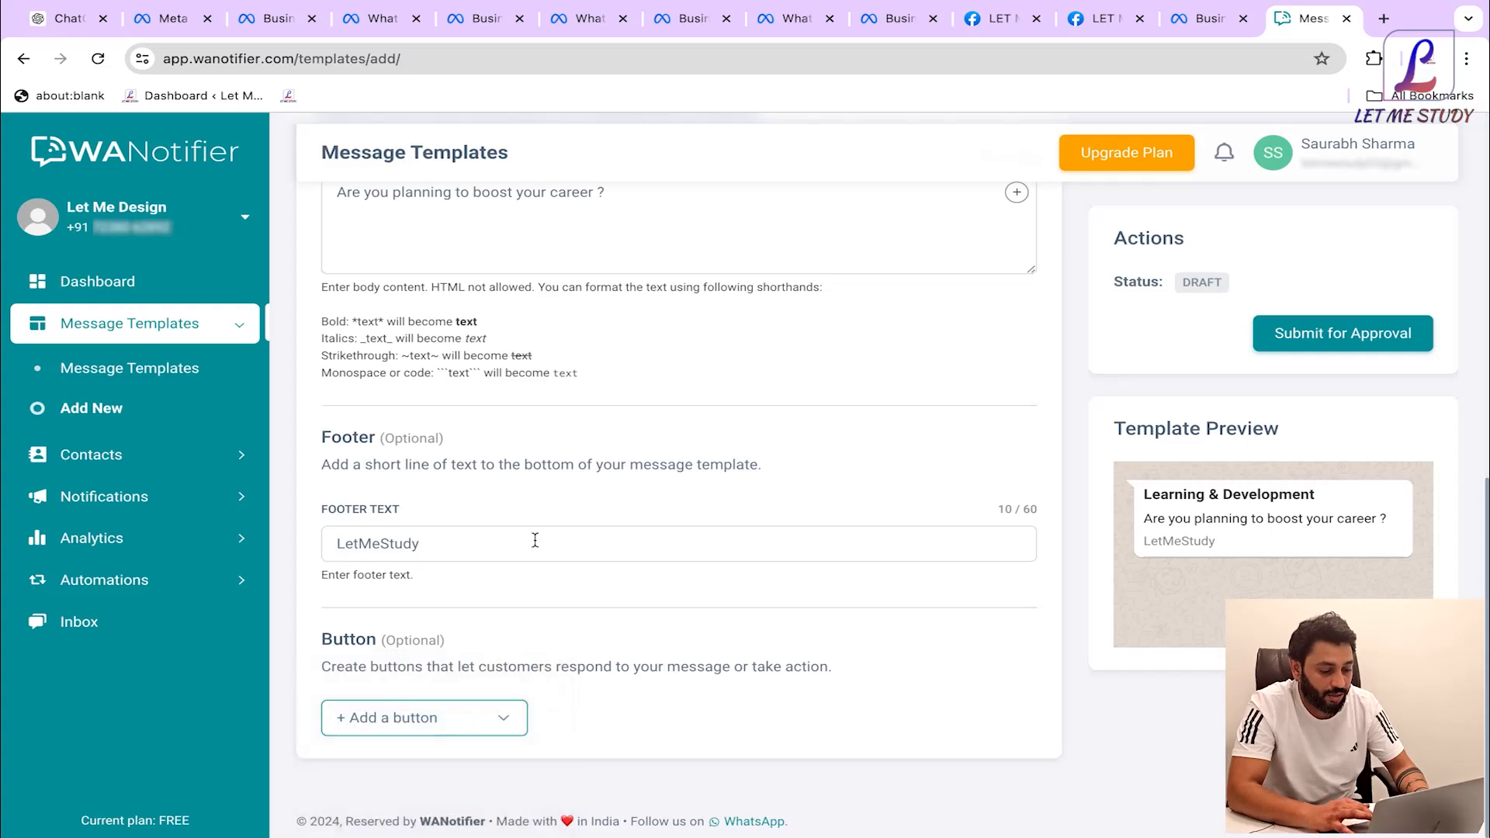
scroll(547, 702, "down", 2)
left_click(455, 692)
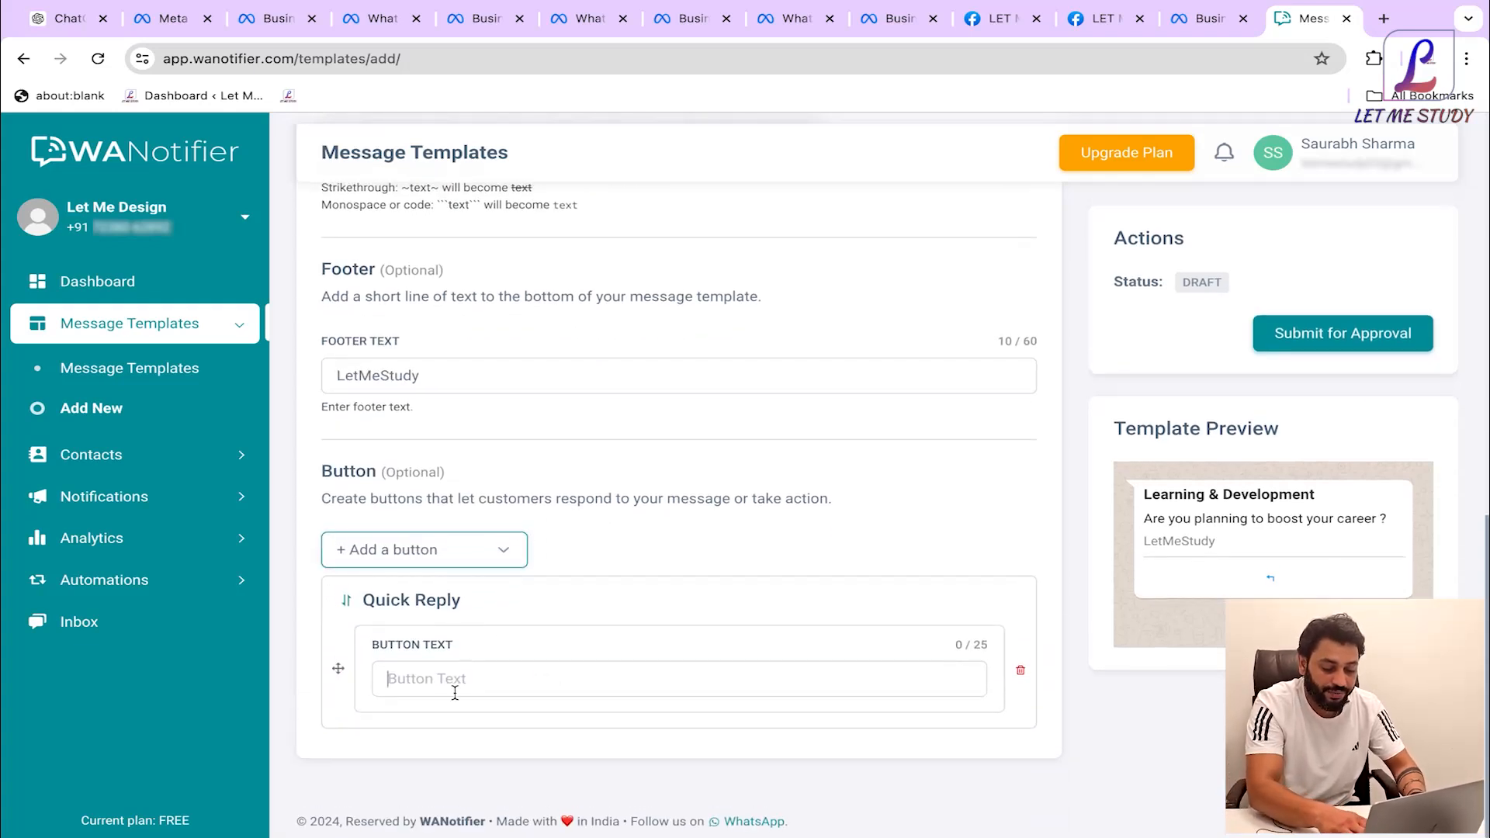
type("Not ")
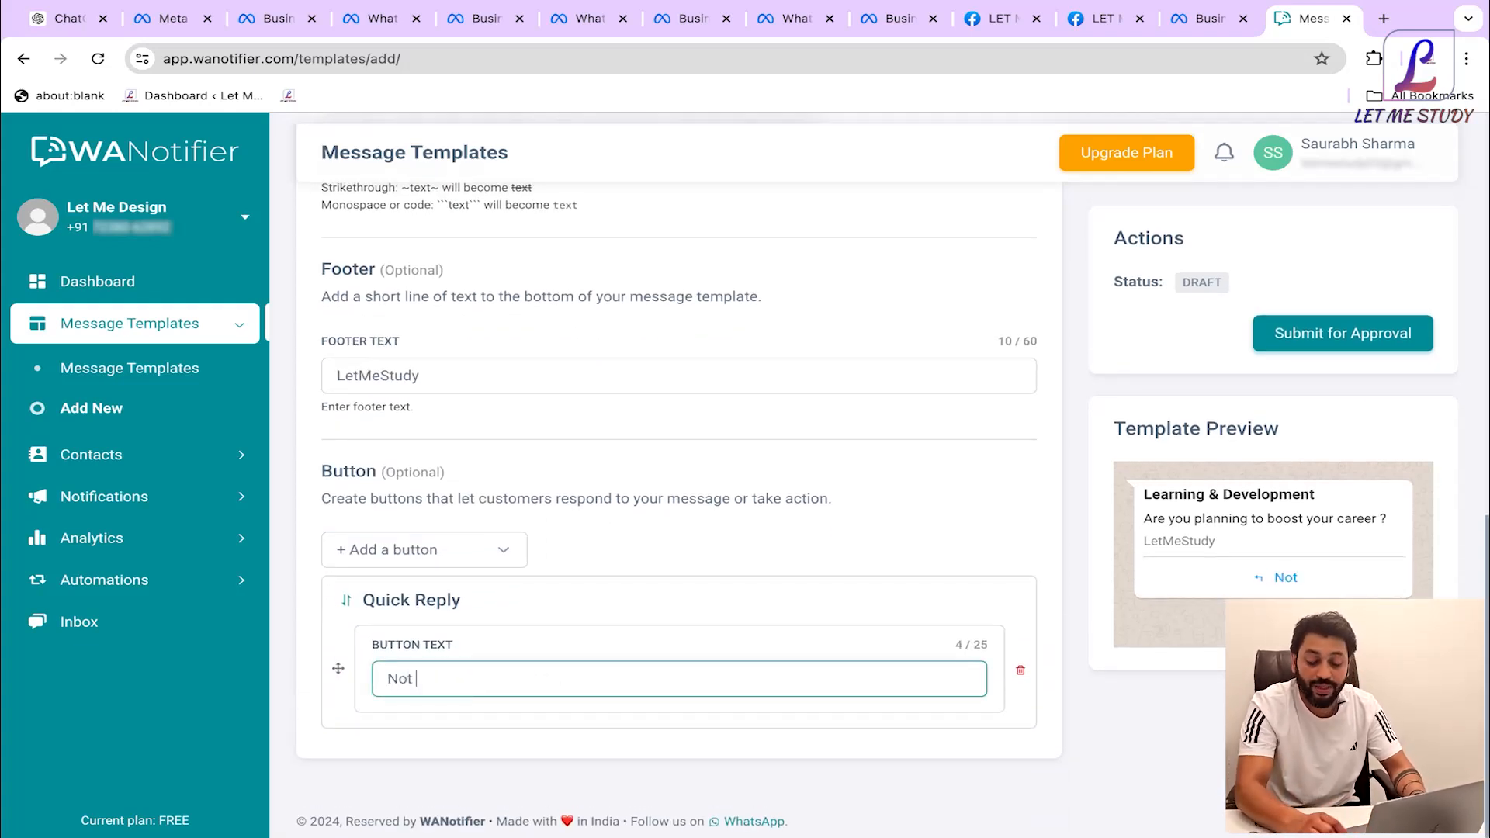
type("Interested .")
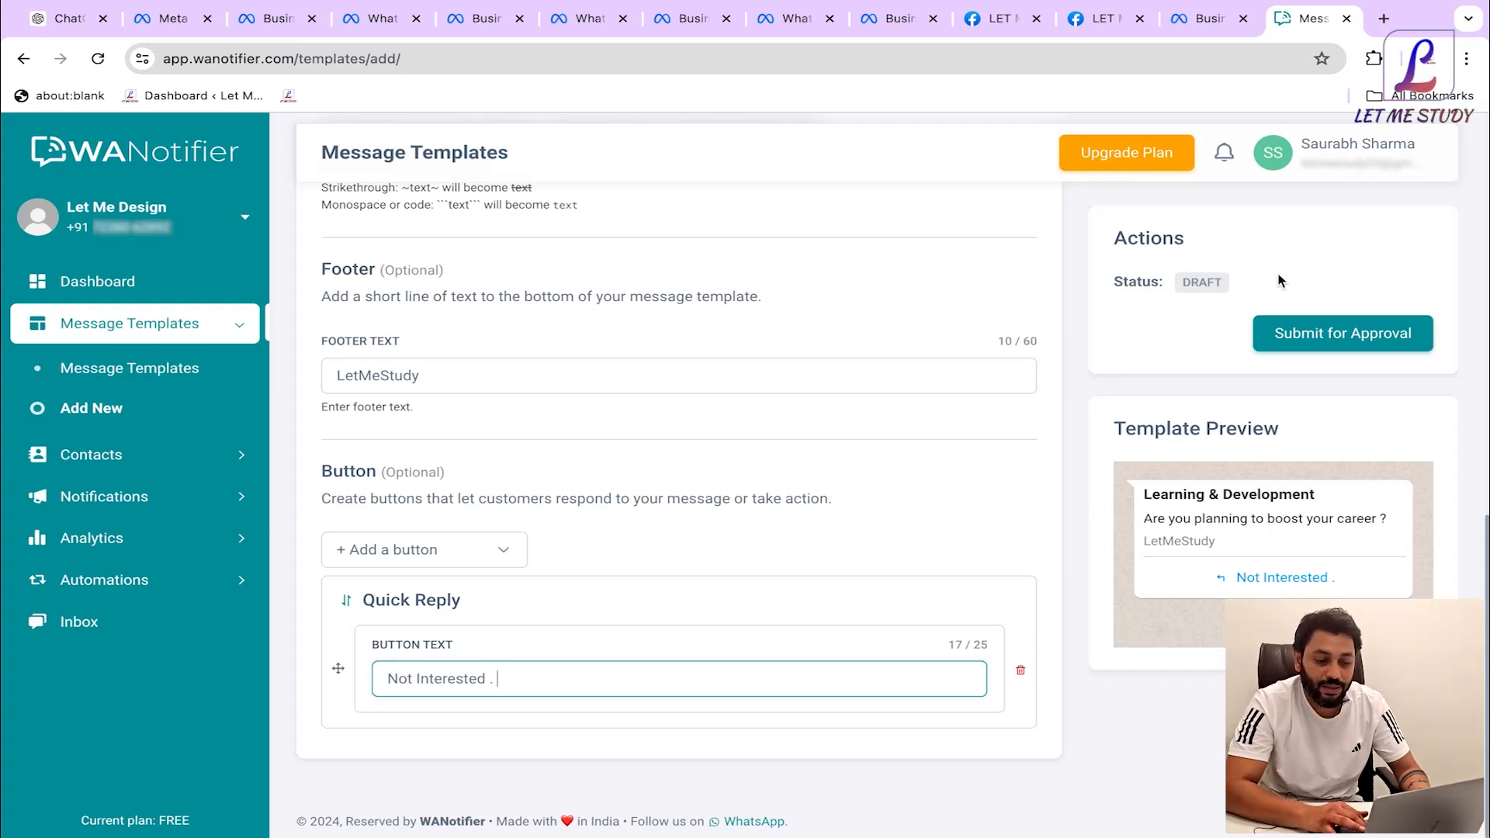
- Submit the learning_it template to WhatsApp for approval and refresh its approval status
left_click(1301, 343)
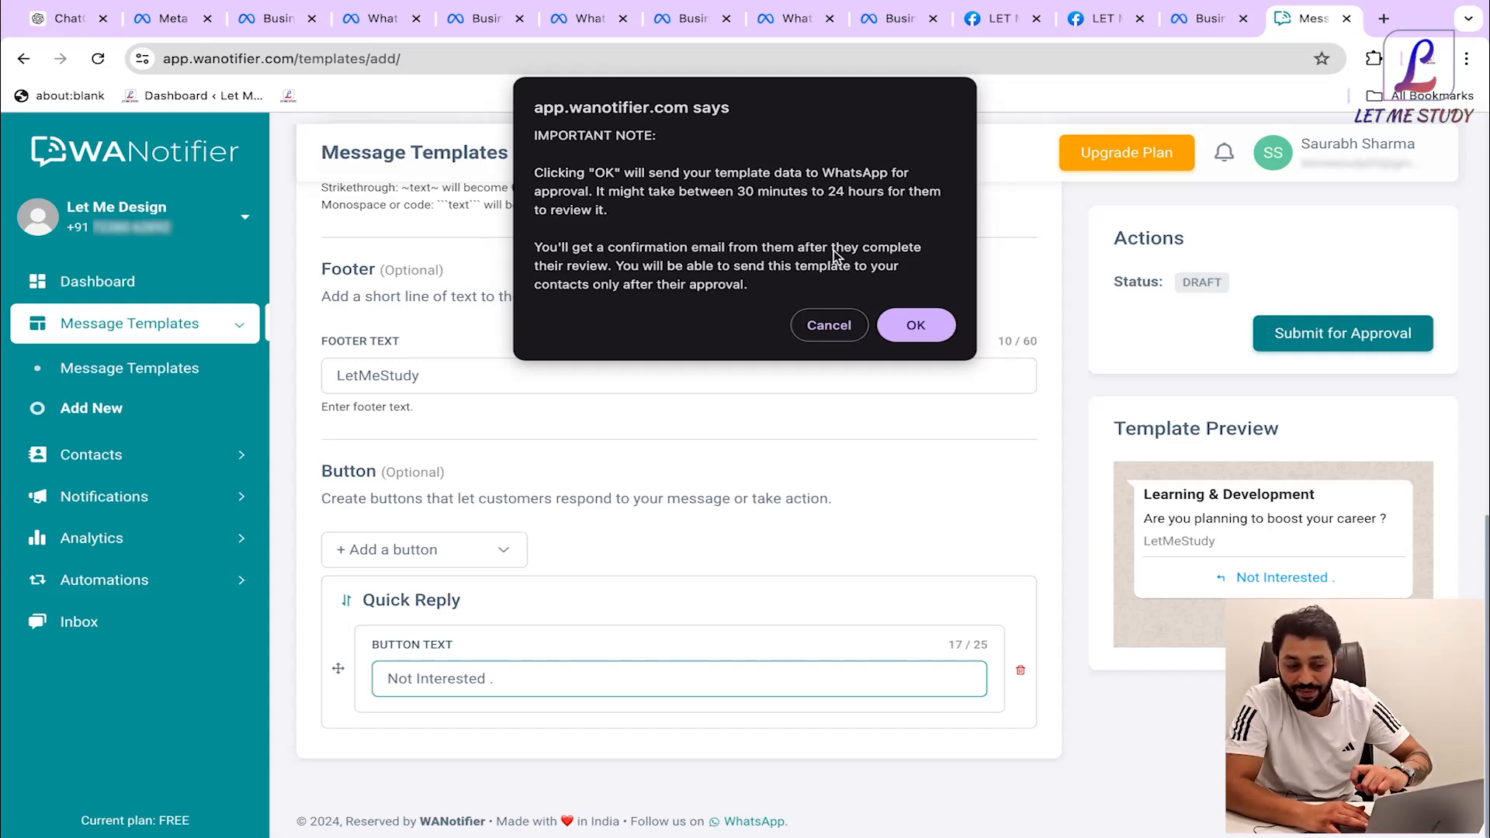
left_click(908, 325)
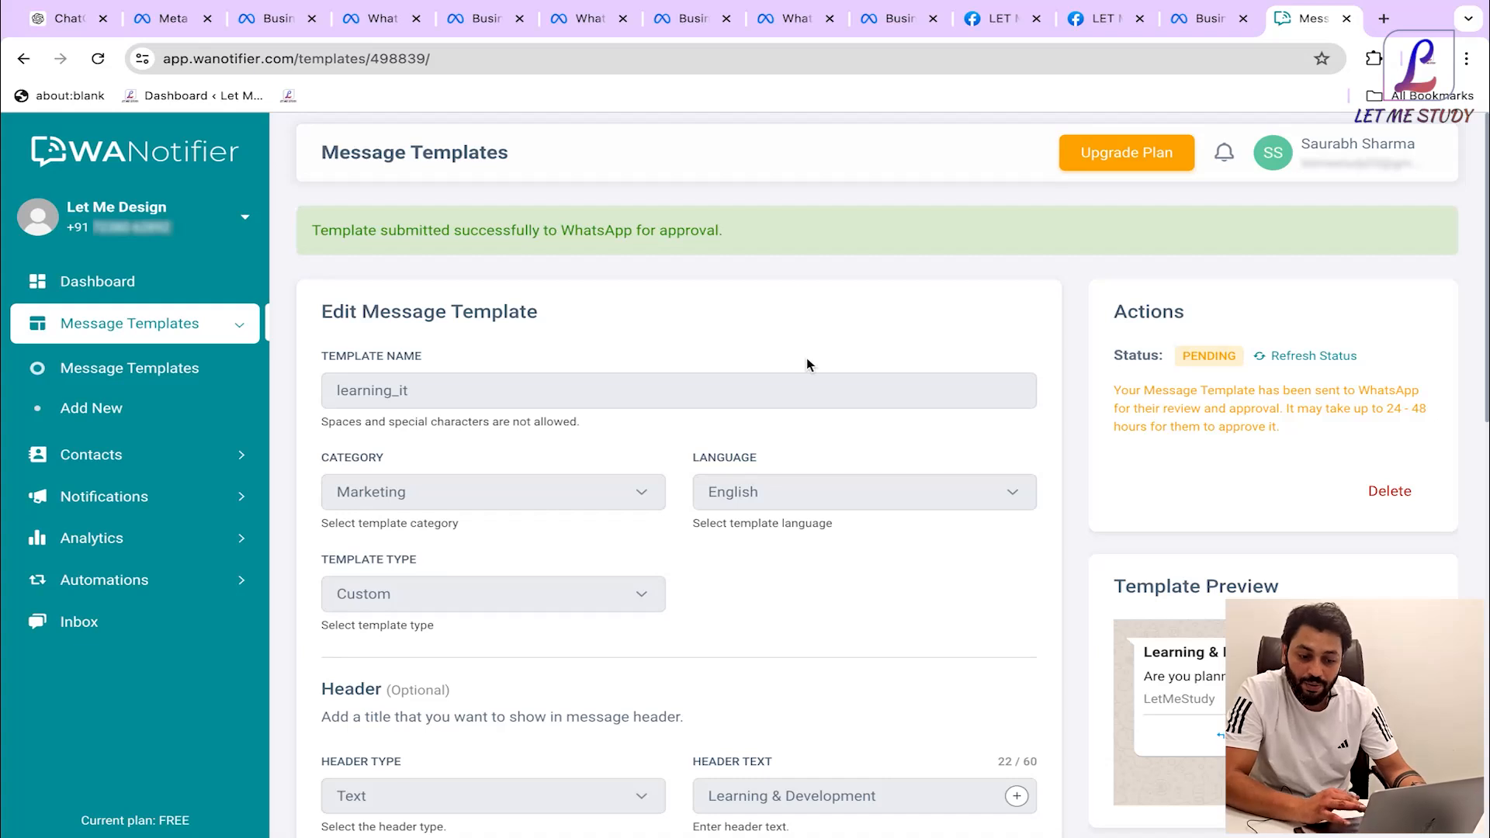
left_click(1306, 361)
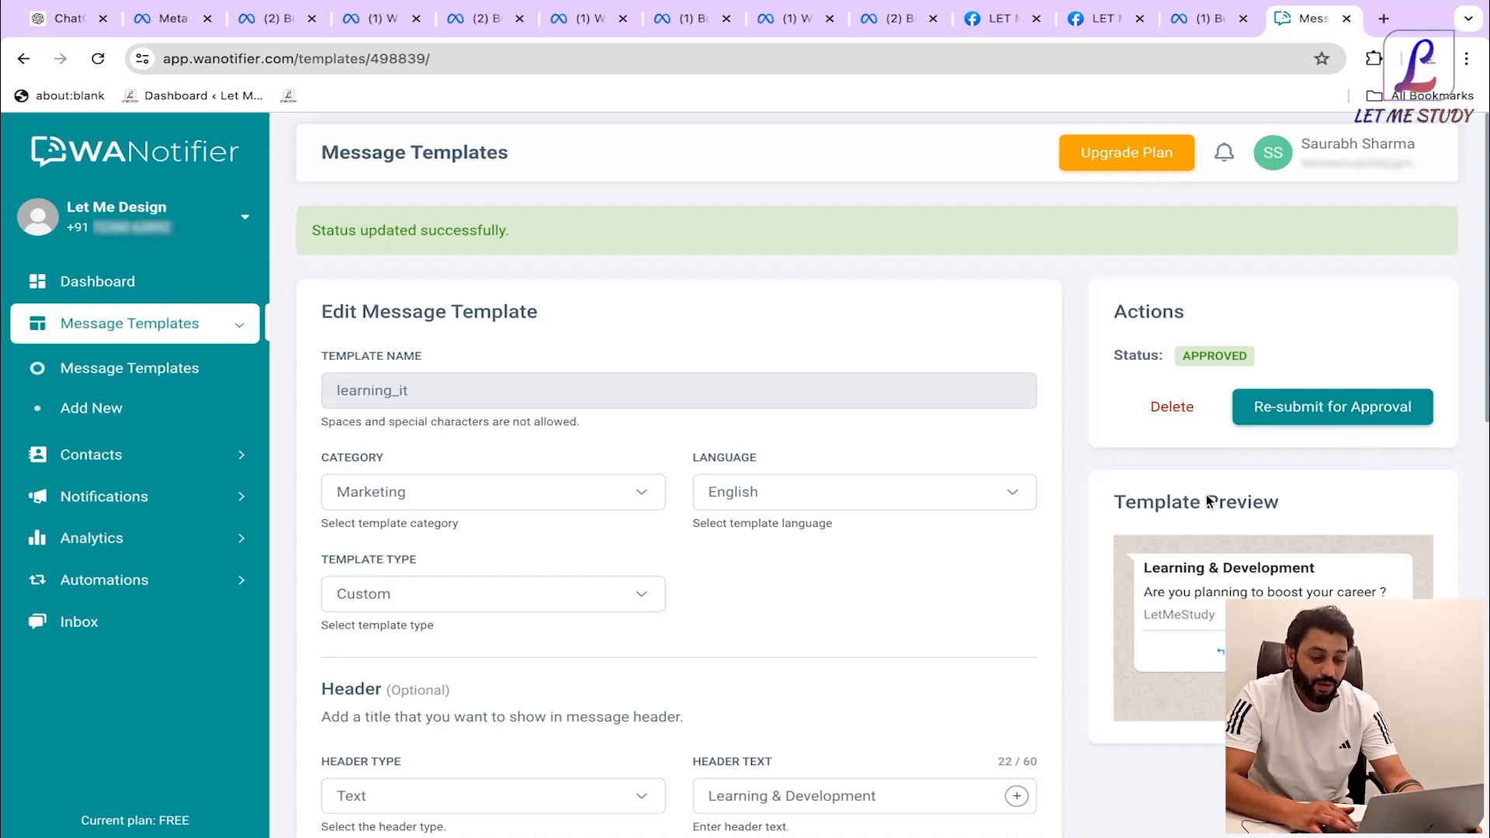
scroll(1186, 525, "down", 1)
scroll(1186, 525, "down", 3)
scroll(1186, 525, "up", 3)
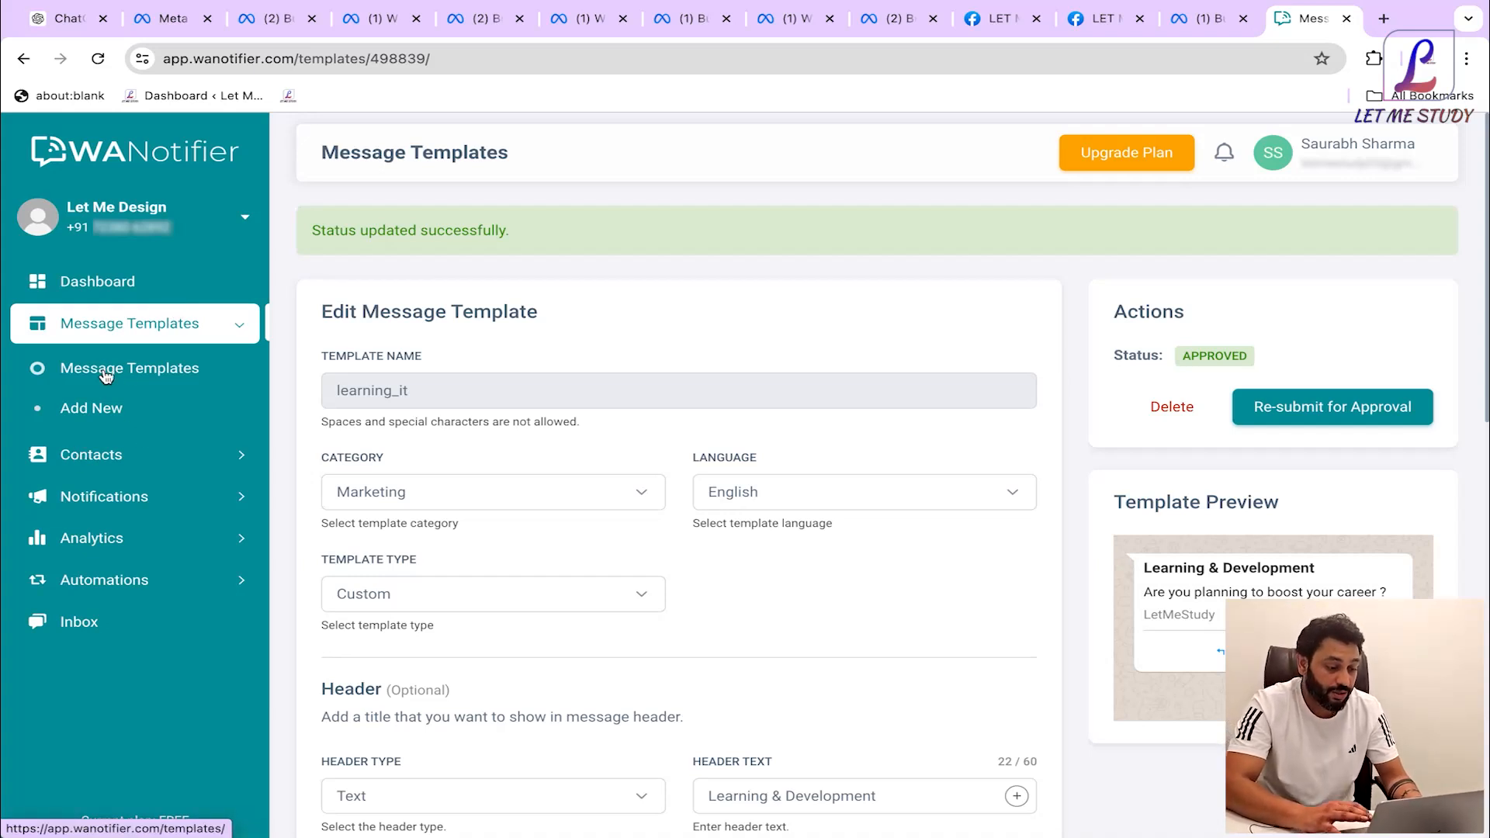
- Send the learning_it (en) message template to the saved contact from the contacts list
left_click(115, 455)
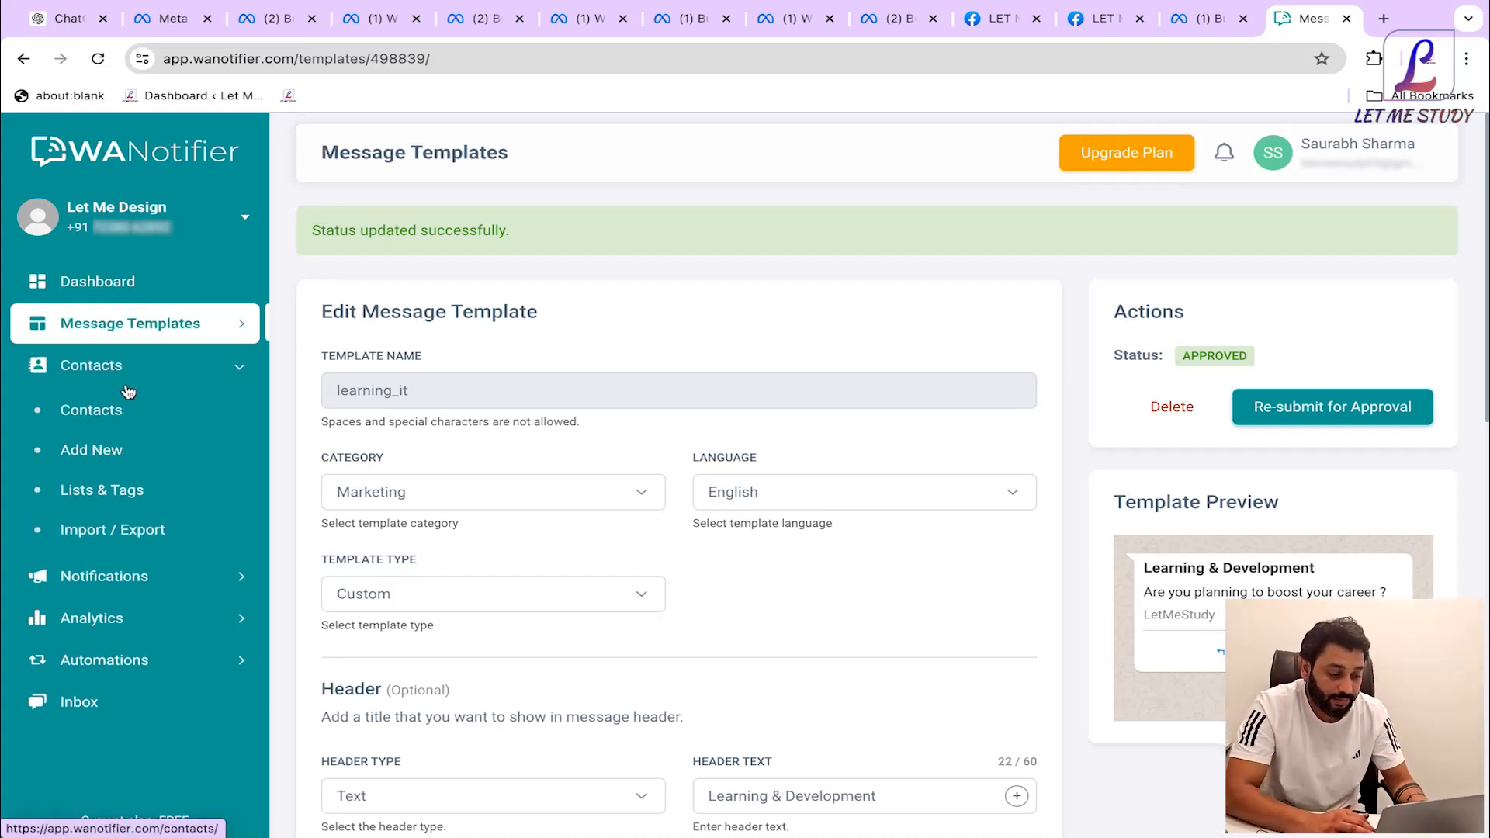
left_click(121, 417)
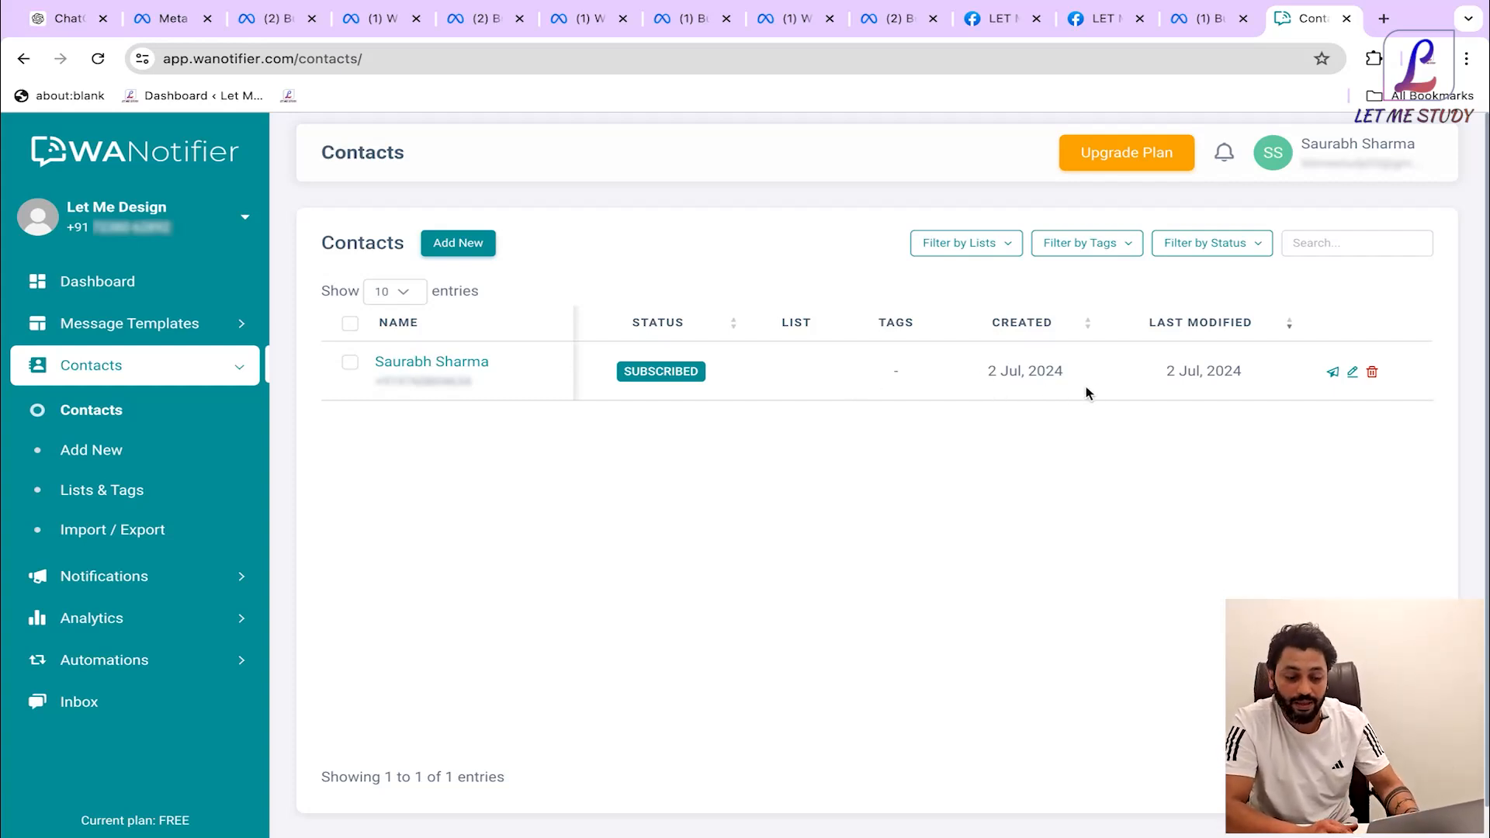
left_click(1333, 372)
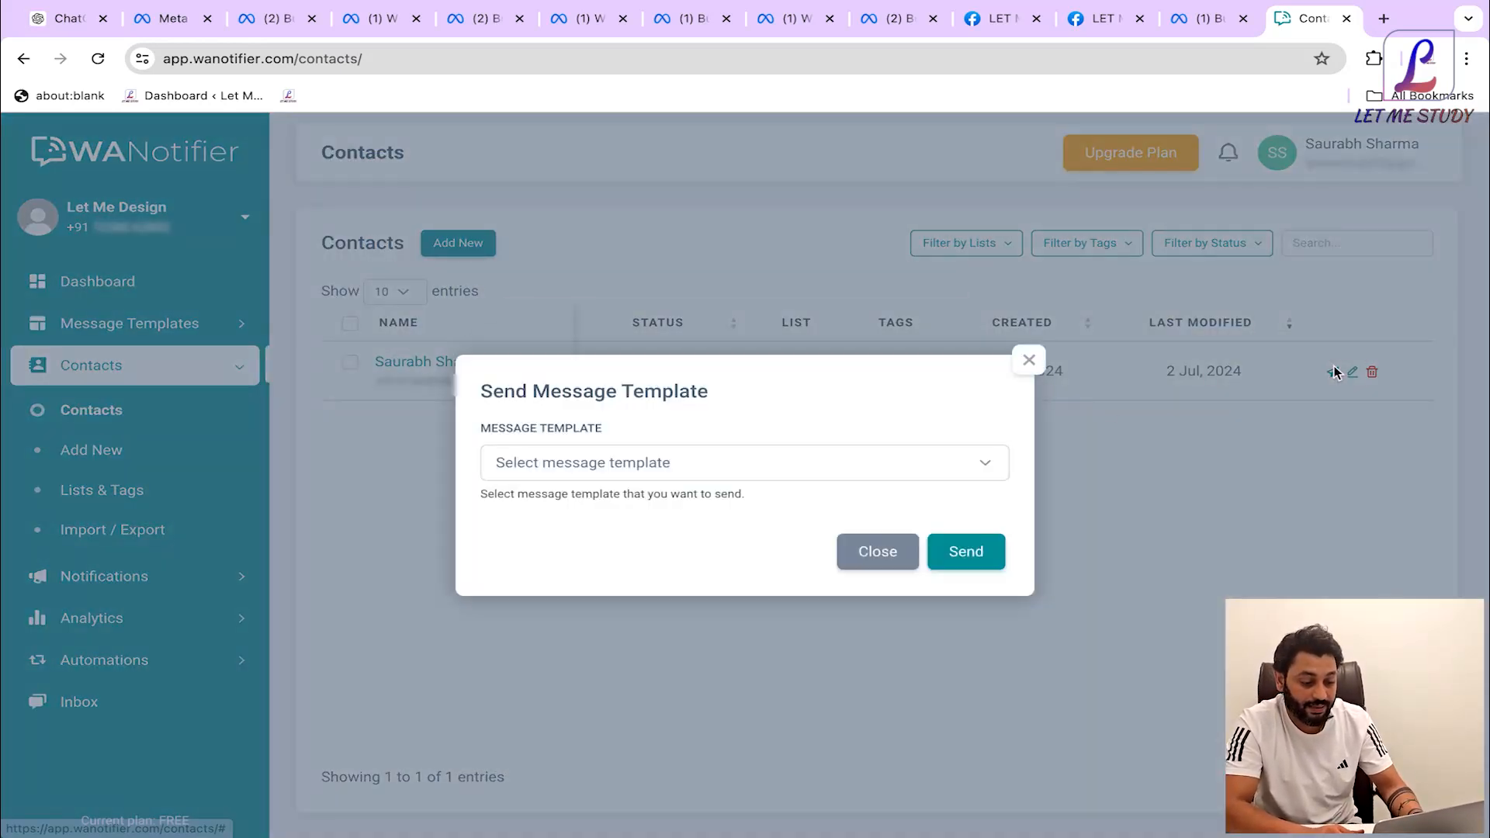
left_click(732, 468)
left_click(689, 491)
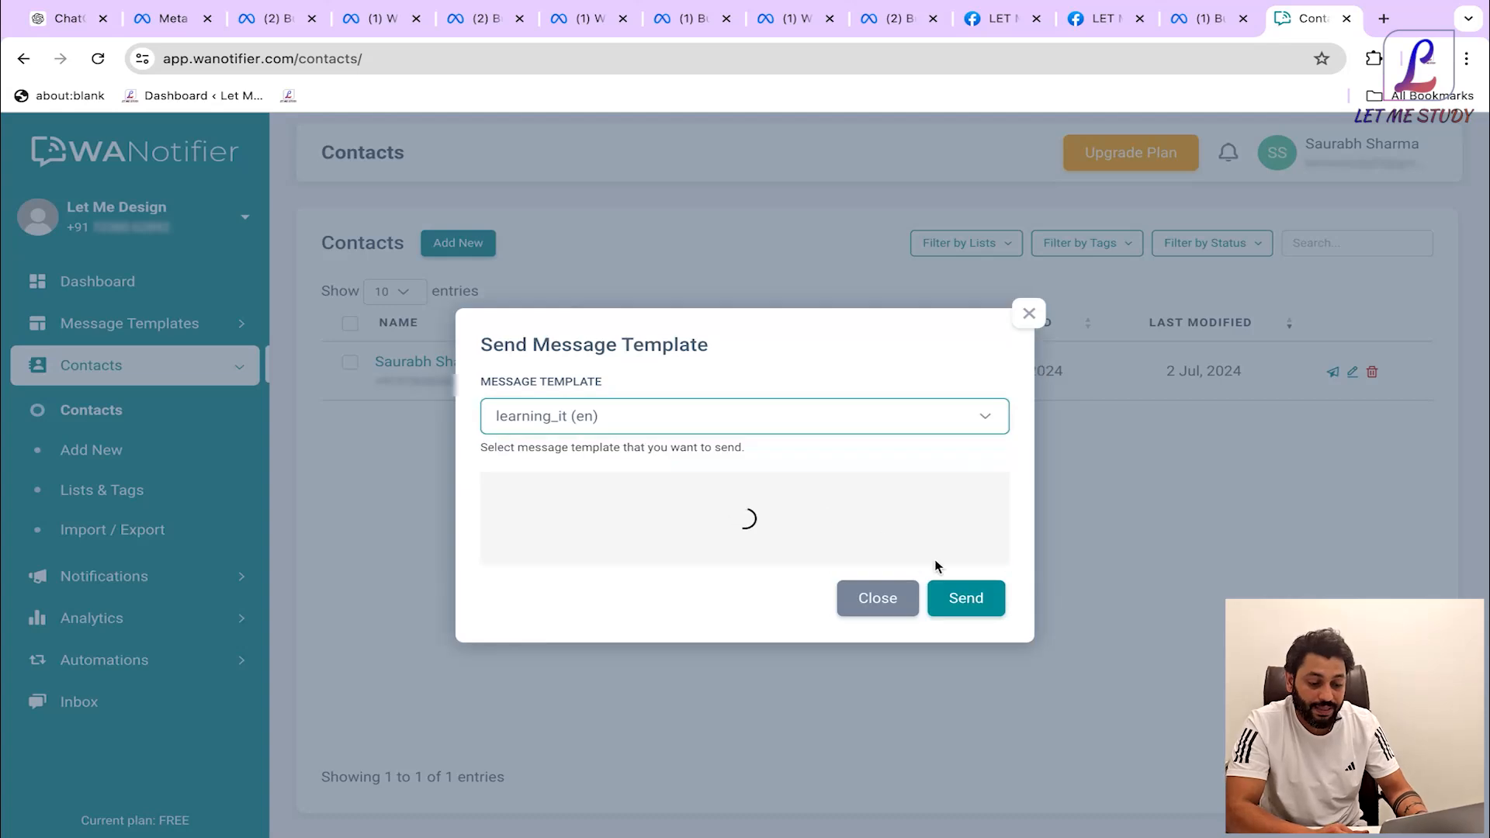
left_click(961, 660)
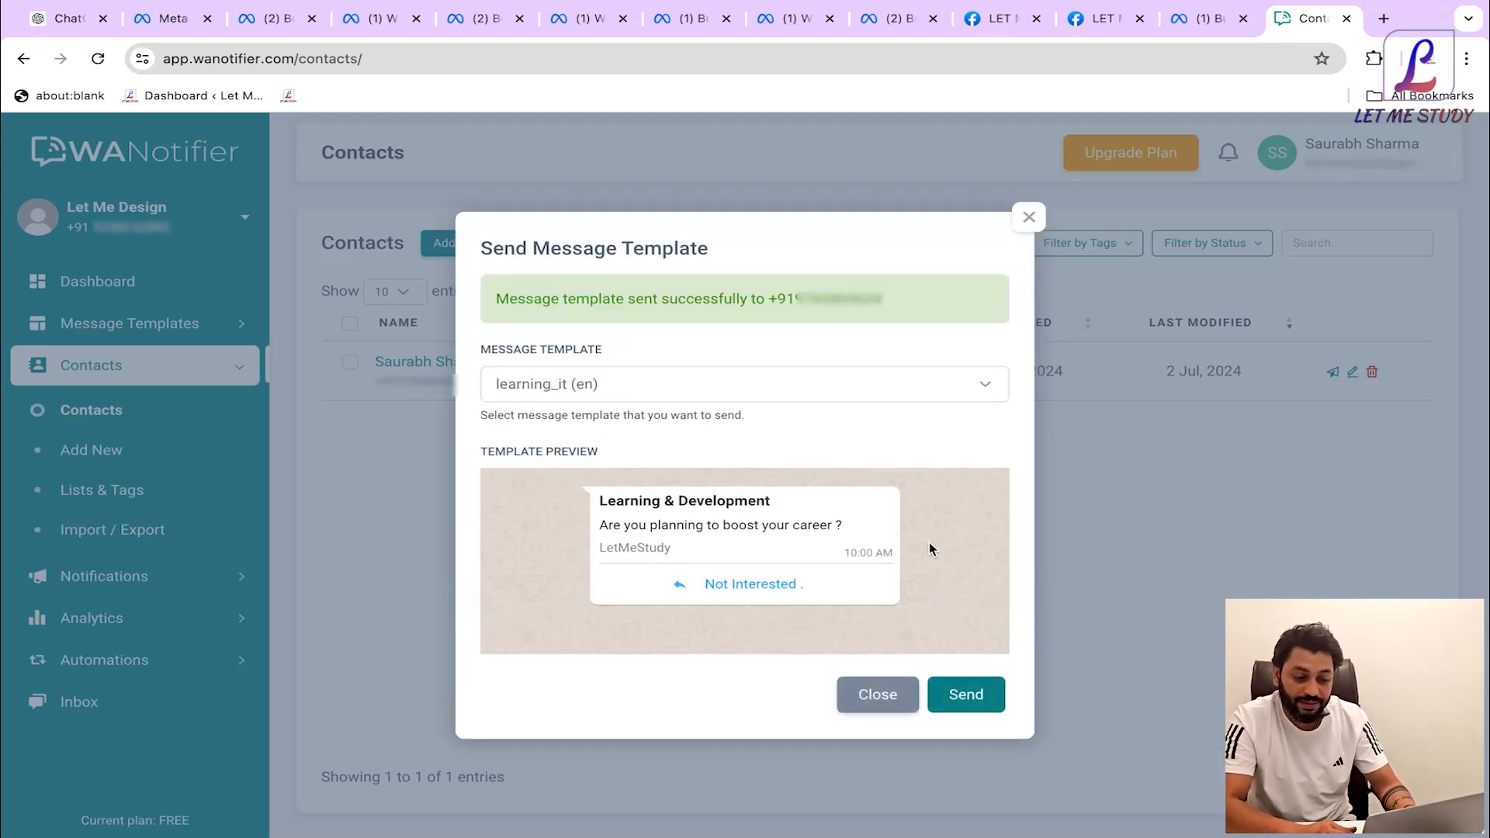
left_click(1027, 219)
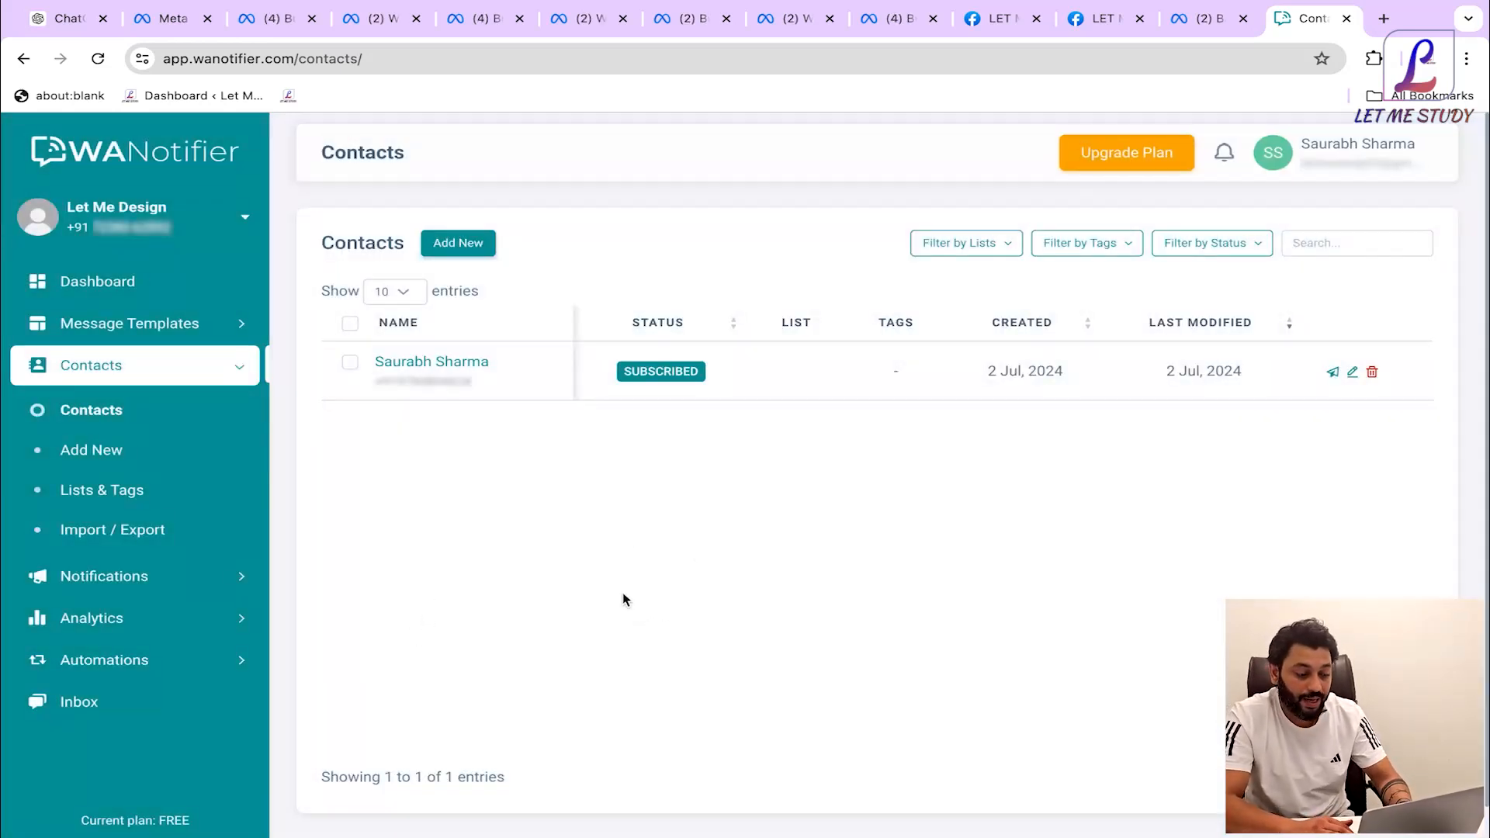
- Open the contact's conversation in the Inbox to check the sent template message
left_click(121, 714)
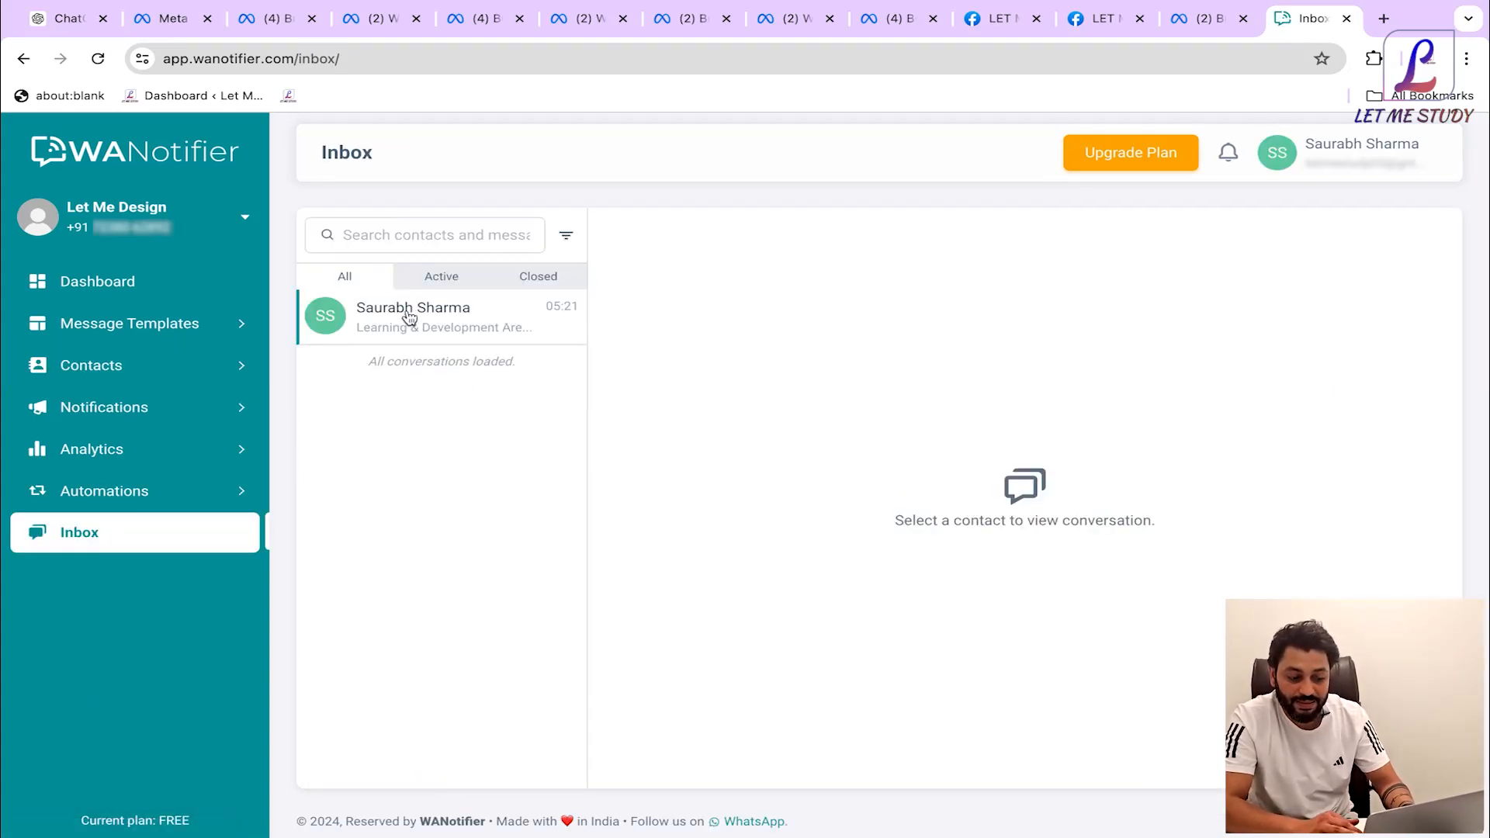
left_click(411, 315)
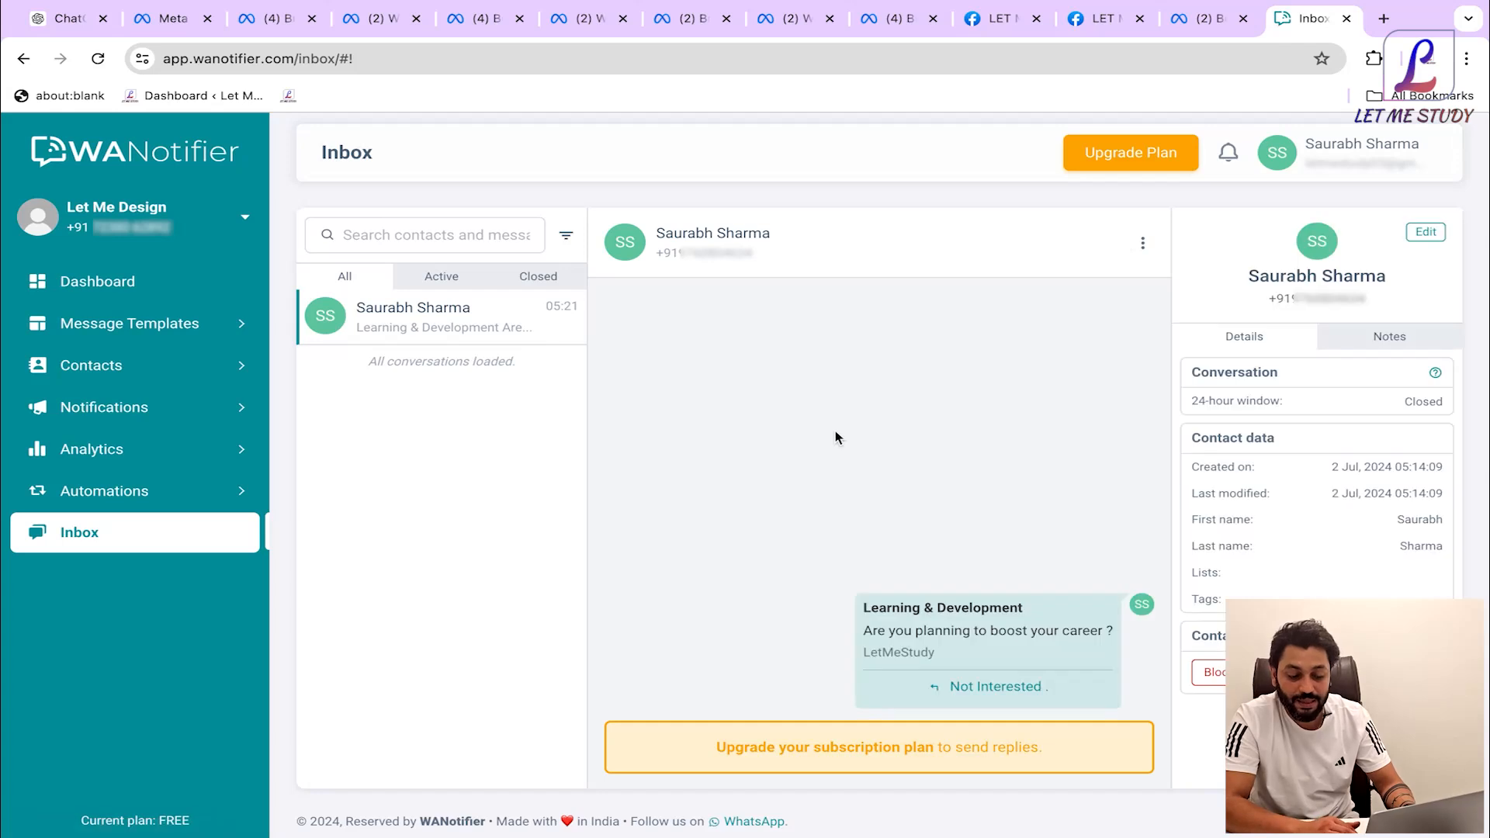